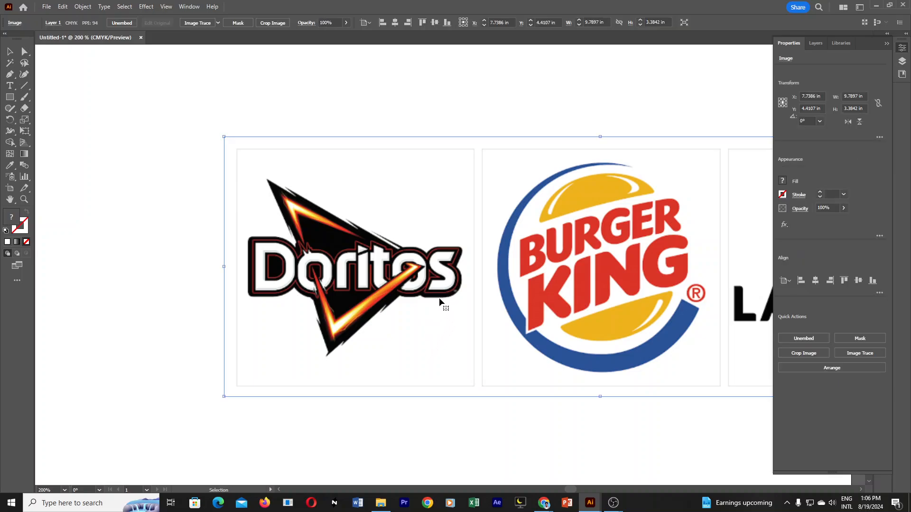
Start a Pen path on the left edge of the Doritos logo's black triangle and trace up around its top tip.
key(ctrl+shift+a)
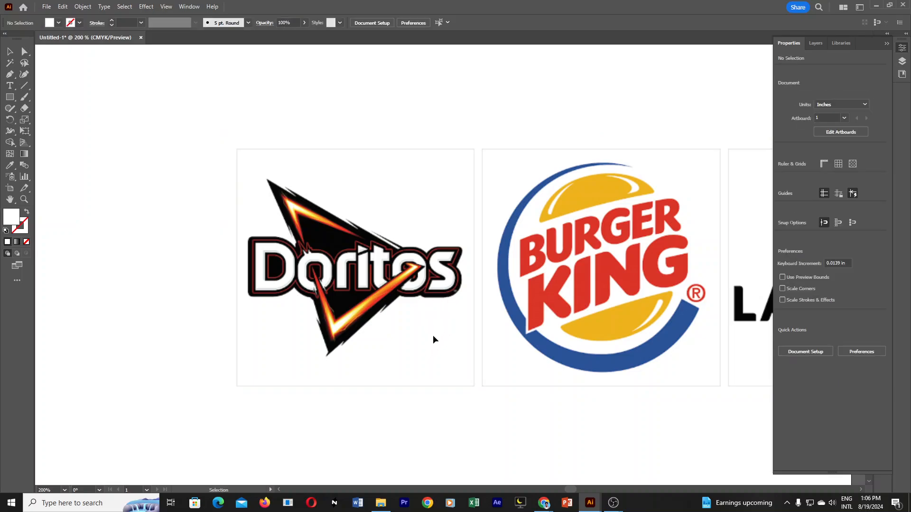
key(z)
click(392, 280)
click(436, 290)
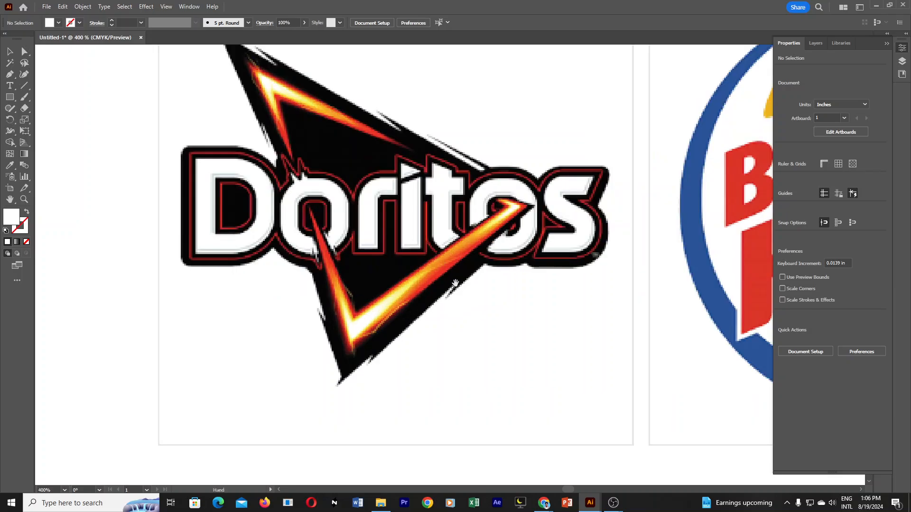
drag(437, 255, 449, 294)
alt+click(449, 277)
drag(448, 241, 457, 282)
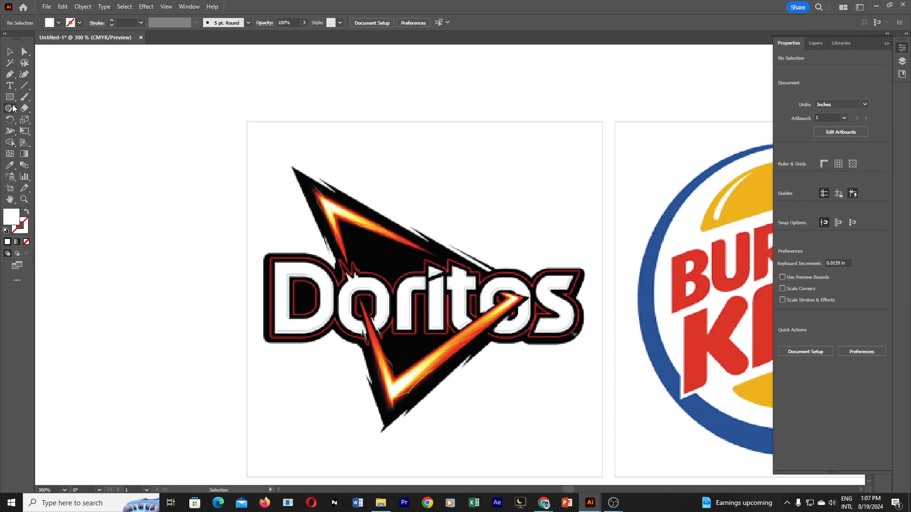
drag(9, 74, 44, 77)
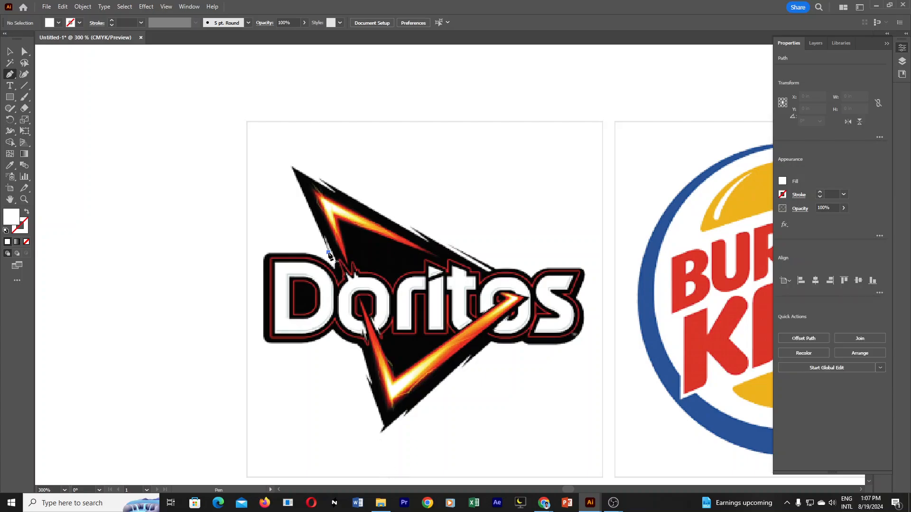
click(328, 252)
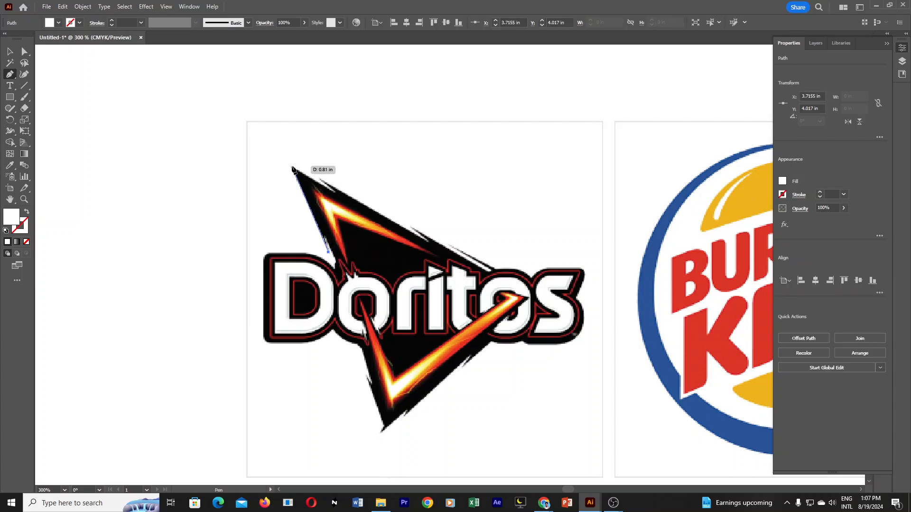
click(293, 167)
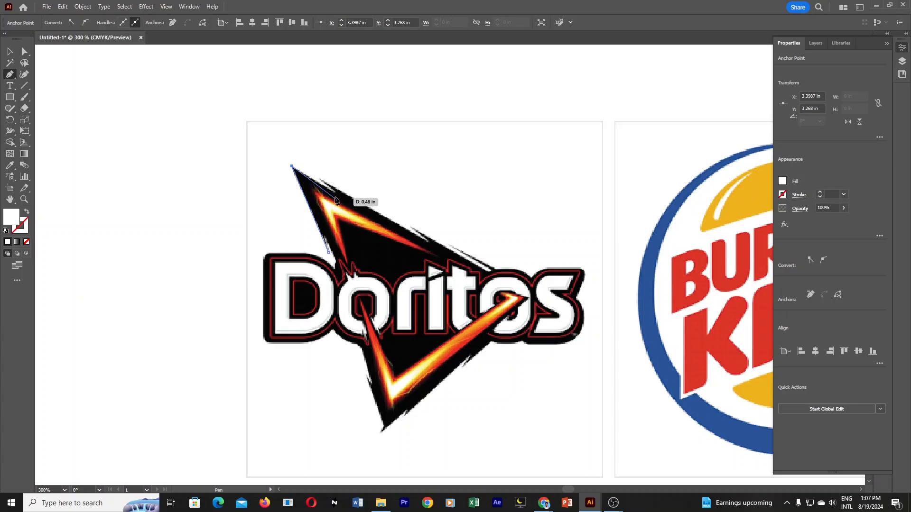
click(321, 177)
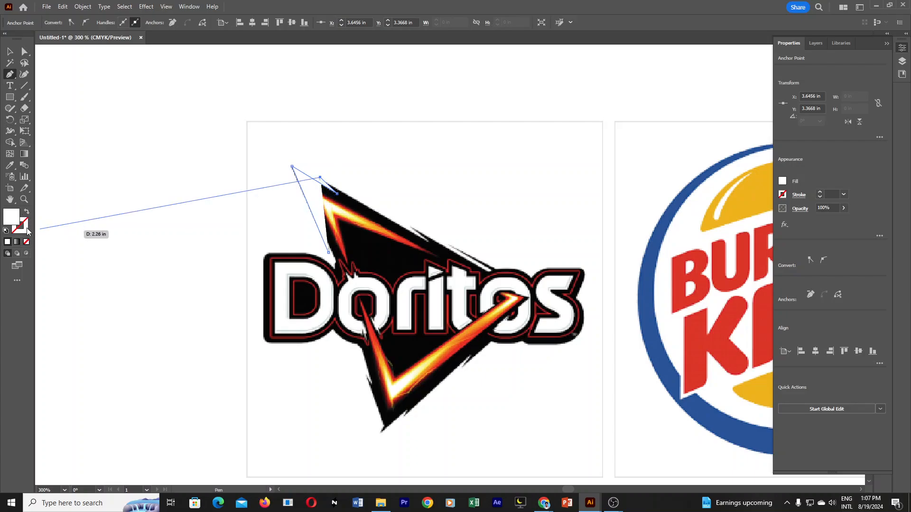
click(26, 242)
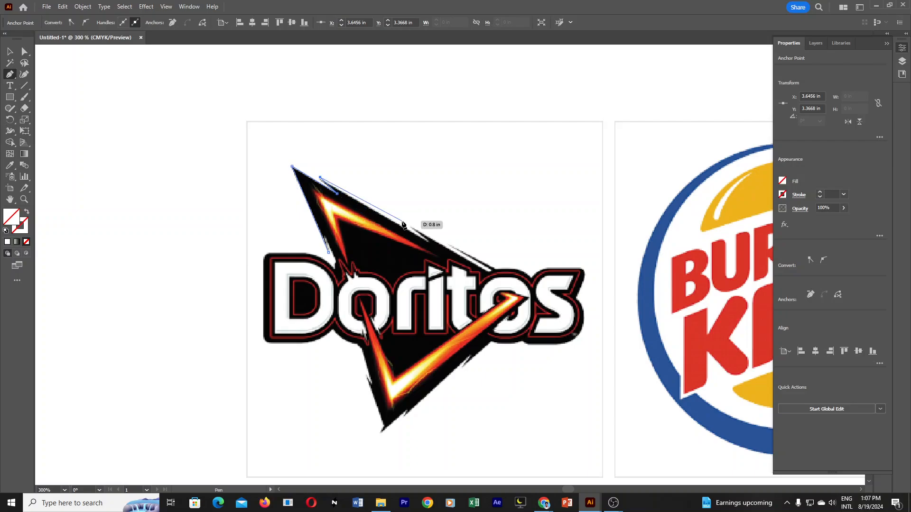
key(ctrl+z)
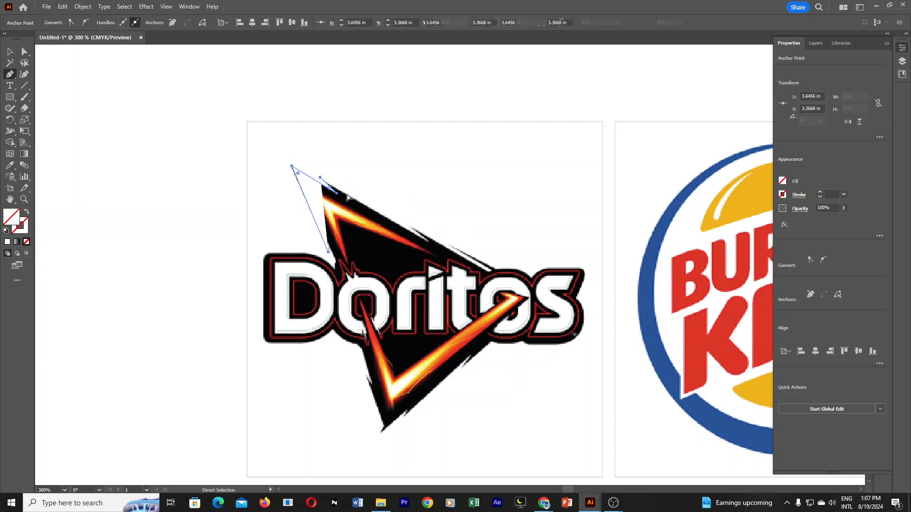
key(ctrl+z)
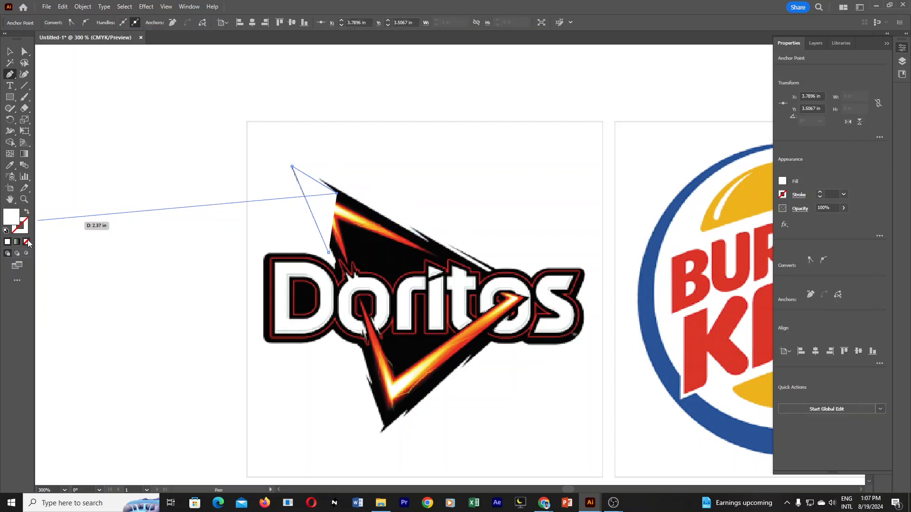
Remove the path's fill and trace the triangle's upper edge through its first two splinters.
click(27, 243)
ctrl+click(363, 198)
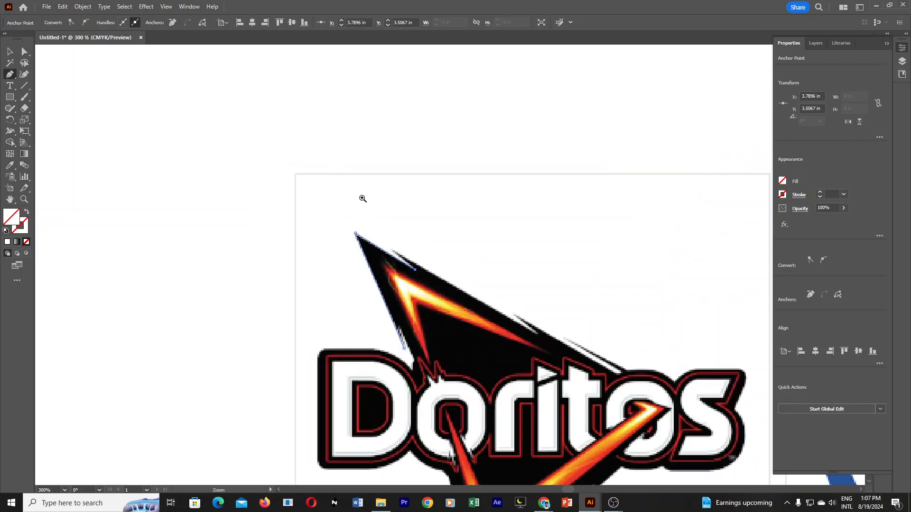
drag(445, 357, 388, 320)
ctrl+click(375, 249)
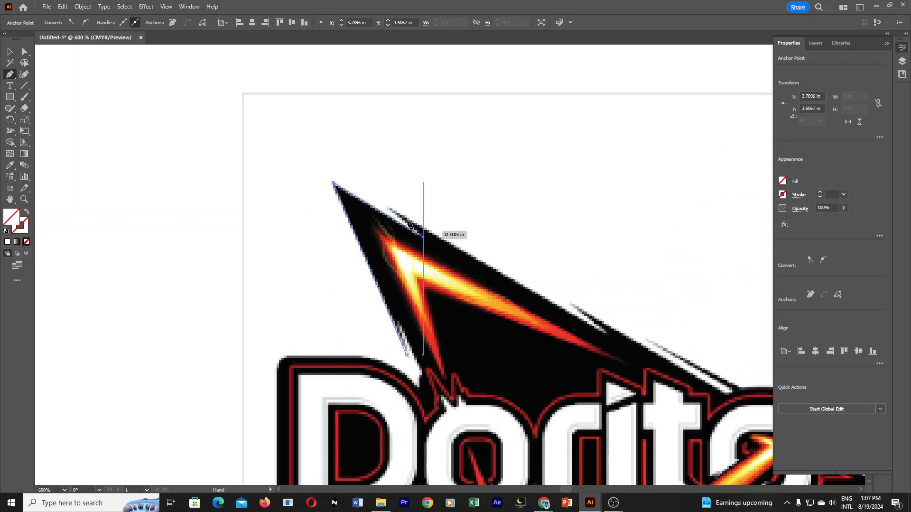
click(387, 207)
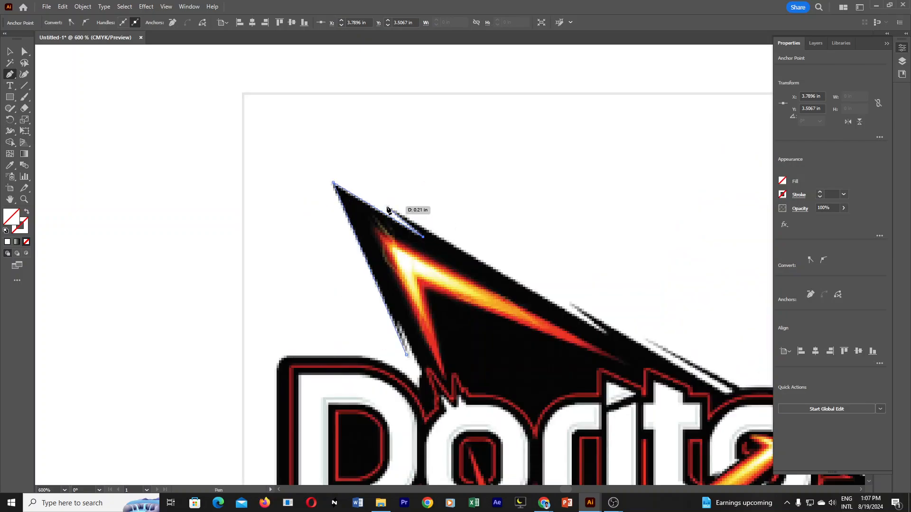
click(609, 336)
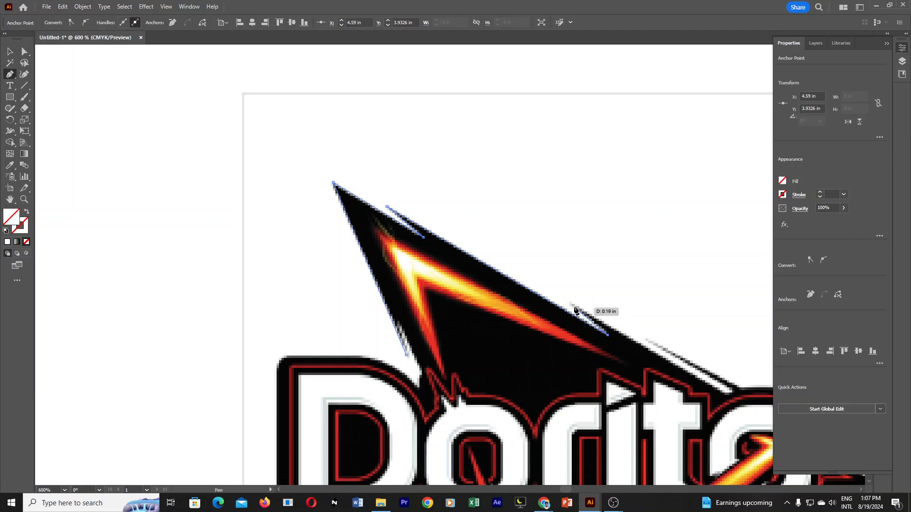
drag(571, 305, 570, 302)
Continue the path around the long splinter at the far end of the triangle's upper edge, above the second "o".
click(727, 395)
click(735, 391)
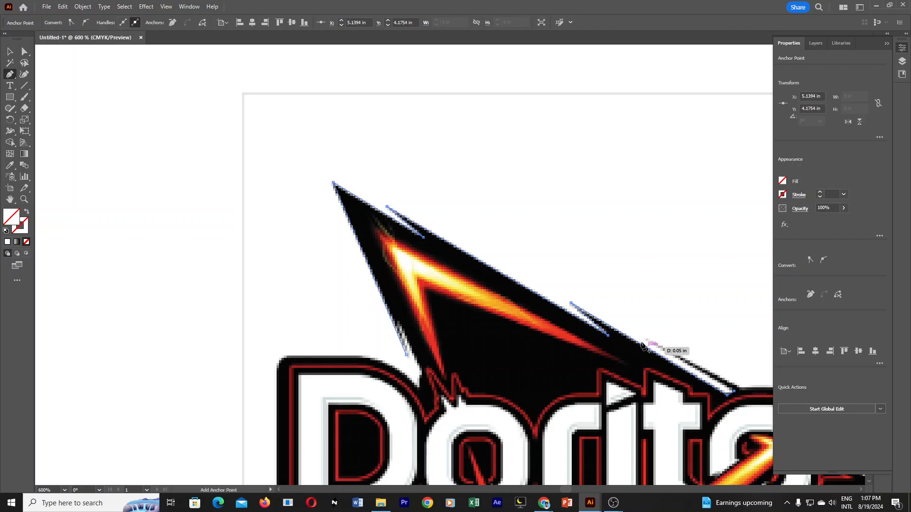
click(645, 340)
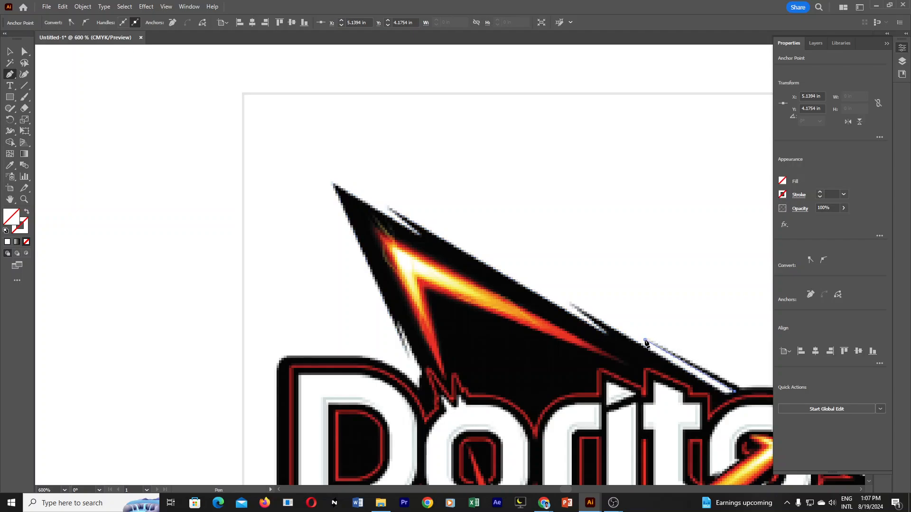
click(742, 389)
Place the triangle's right corner point over the letter "s", in line with the upper edge.
drag(757, 421, 344, 331)
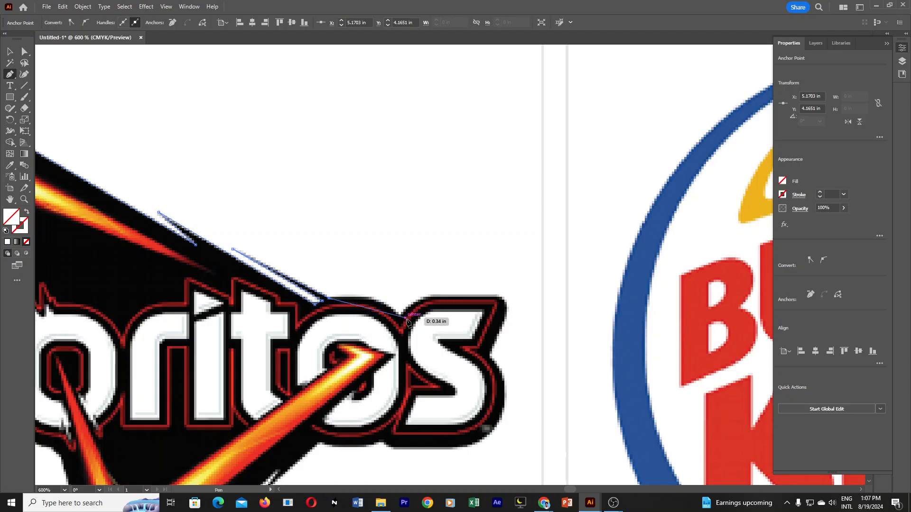
ctrl+alt+click(359, 366)
ctrl+alt+click(359, 366)
drag(520, 214, 555, 264)
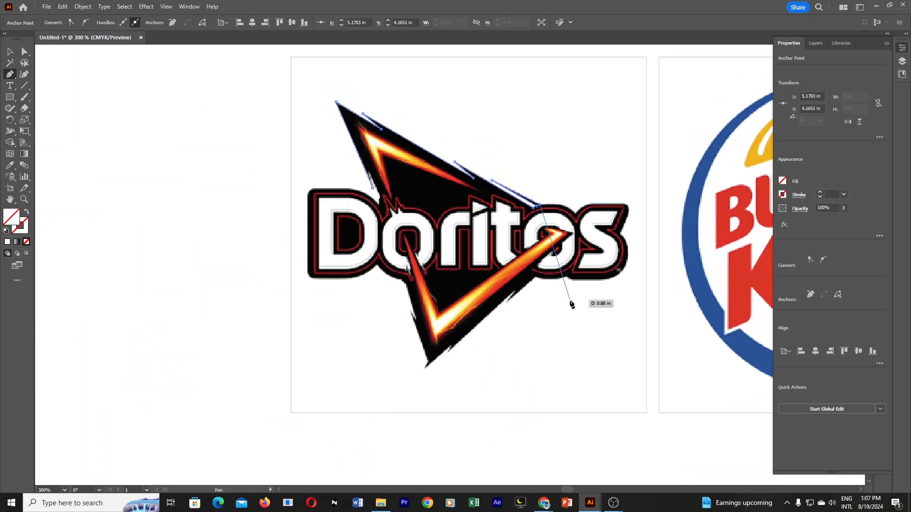
ctrl+click(509, 242)
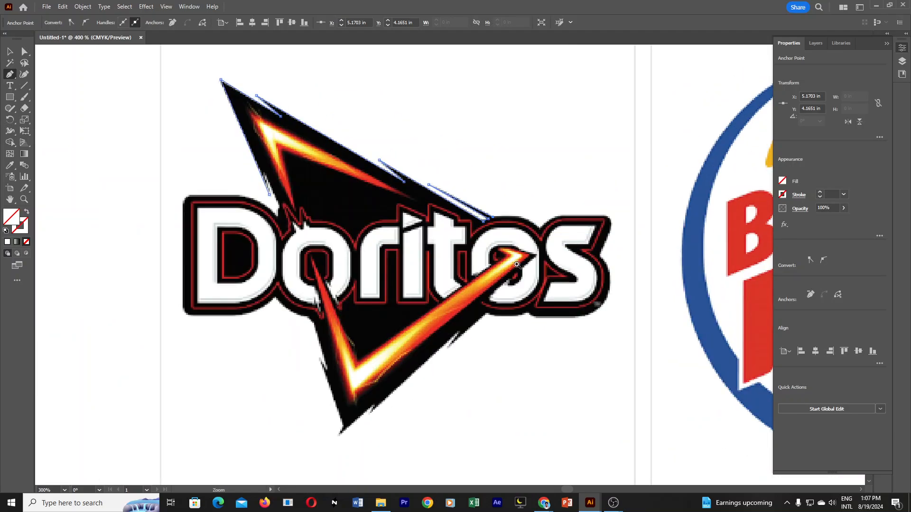
ctrl+click(518, 281)
drag(509, 252, 596, 258)
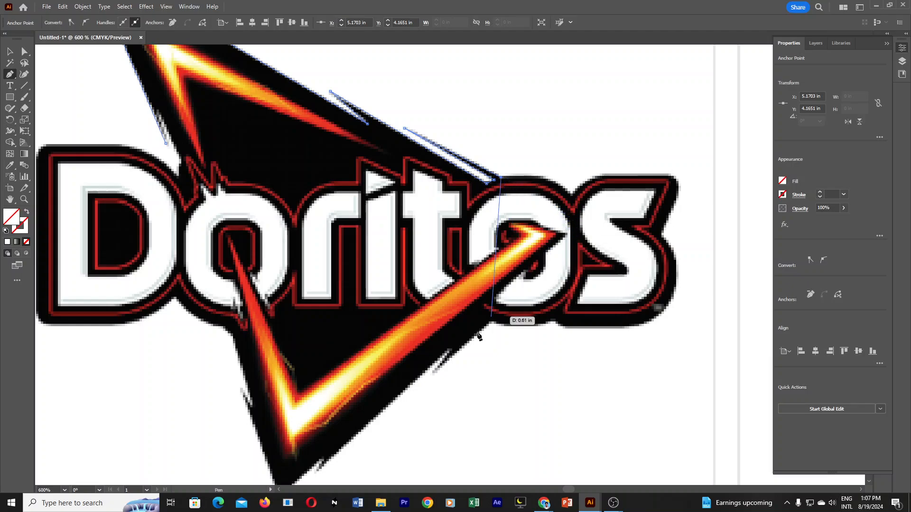
click(581, 221)
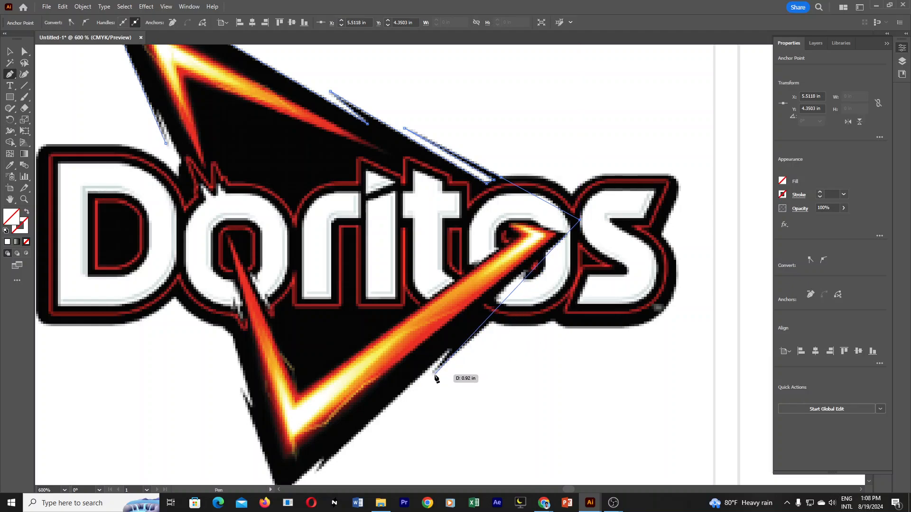
key(ctrl+z)
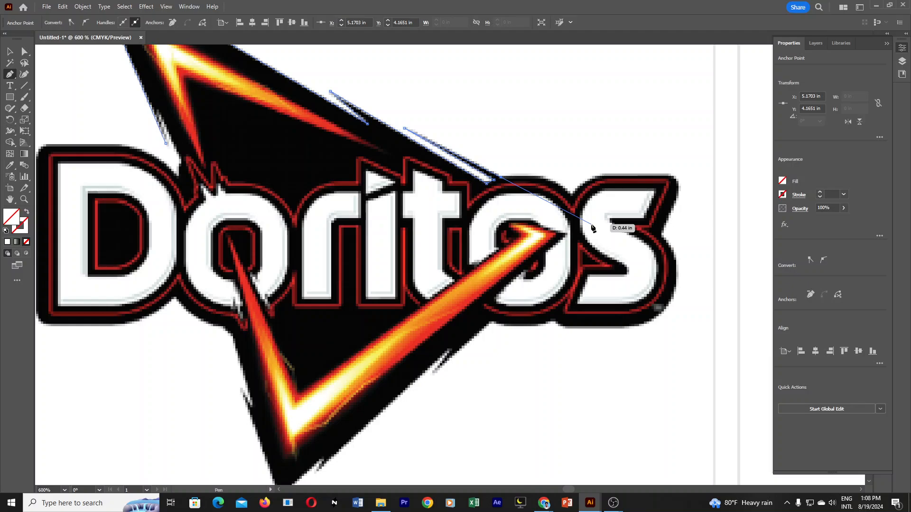
click(591, 224)
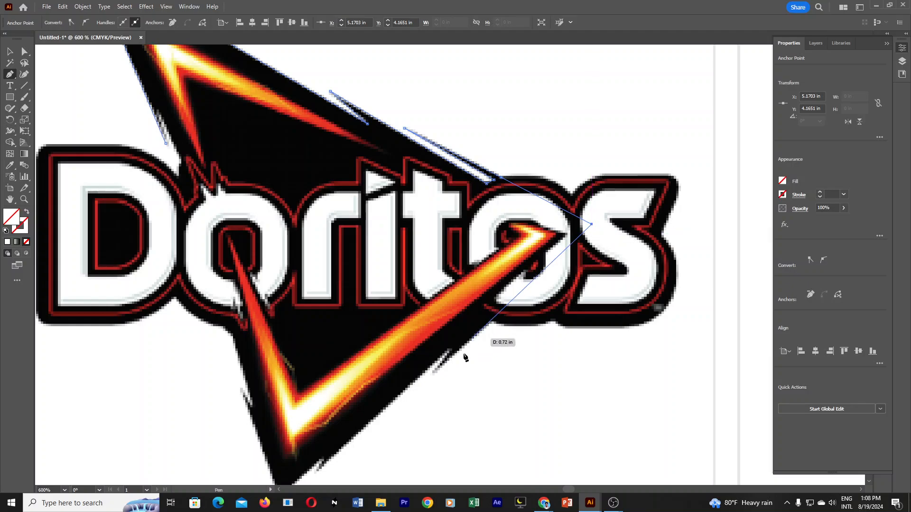
Trace the triangle's lower right edge down through its two splinters.
click(433, 374)
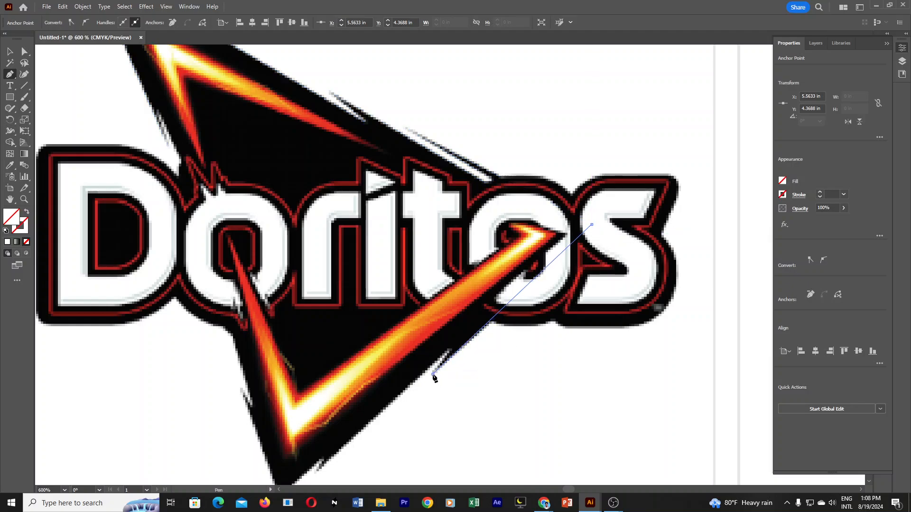
click(452, 345)
scroll(427, 370, down, 3)
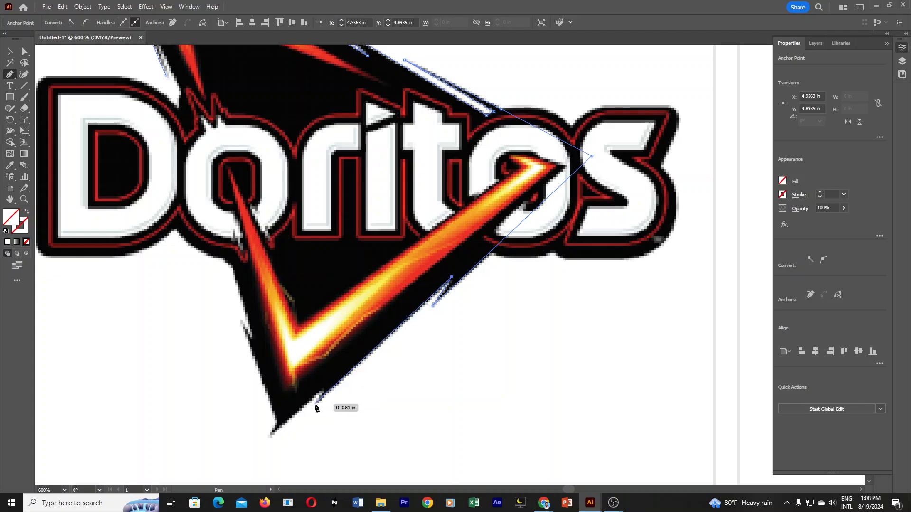
click(315, 404)
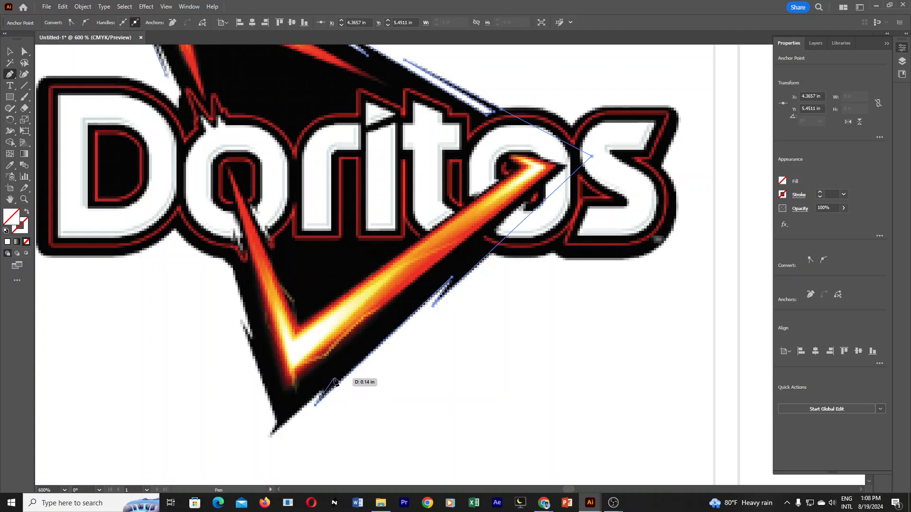
drag(331, 384, 331, 382)
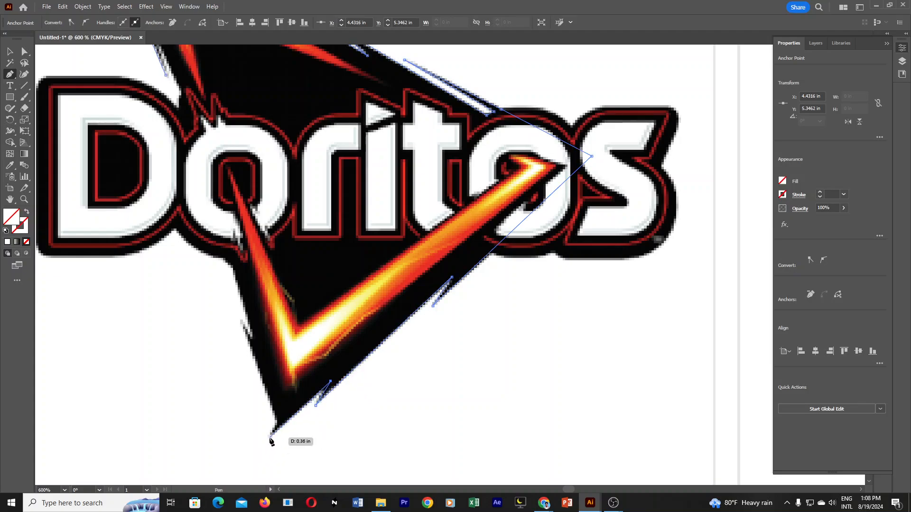
Trace the bottom tip and the splintered left edge, closing the triangle path at its starting point.
drag(269, 436, 277, 424)
drag(239, 319, 255, 340)
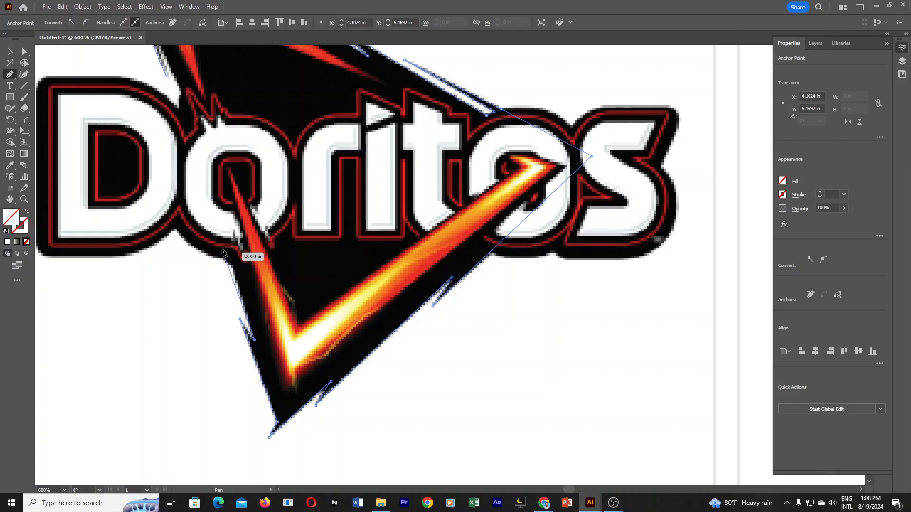
ctrl+alt+click(239, 210)
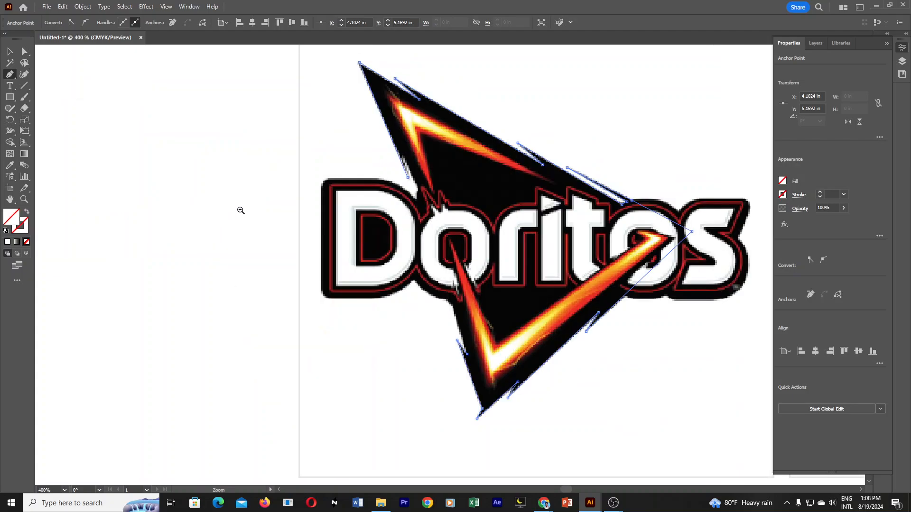
drag(423, 232, 184, 272)
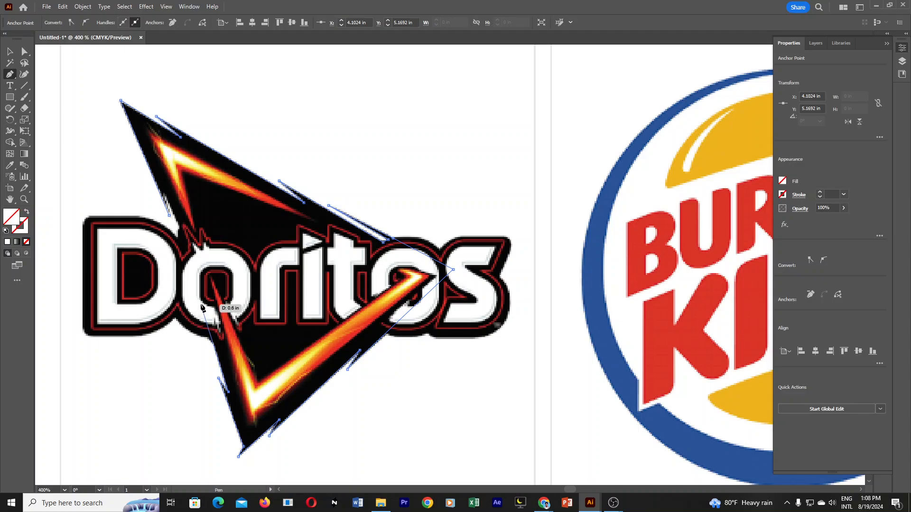
drag(199, 302, 213, 319)
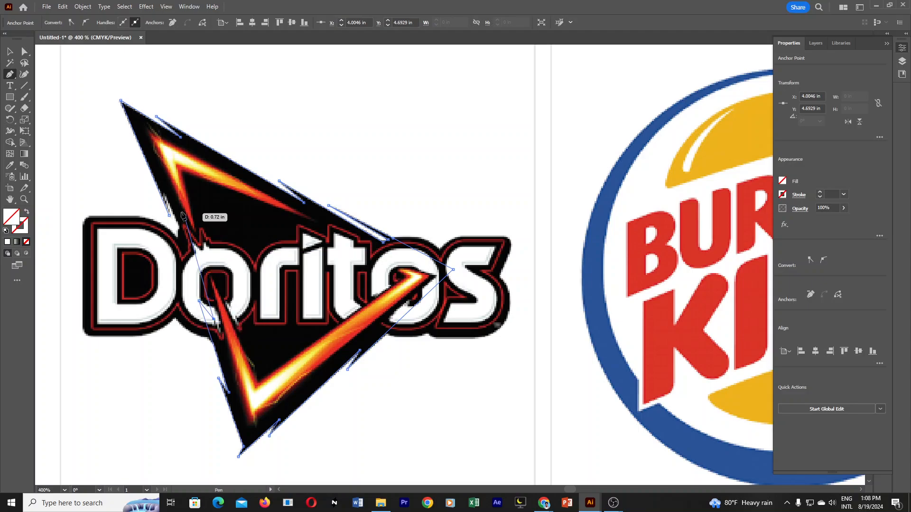
click(164, 190)
click(169, 216)
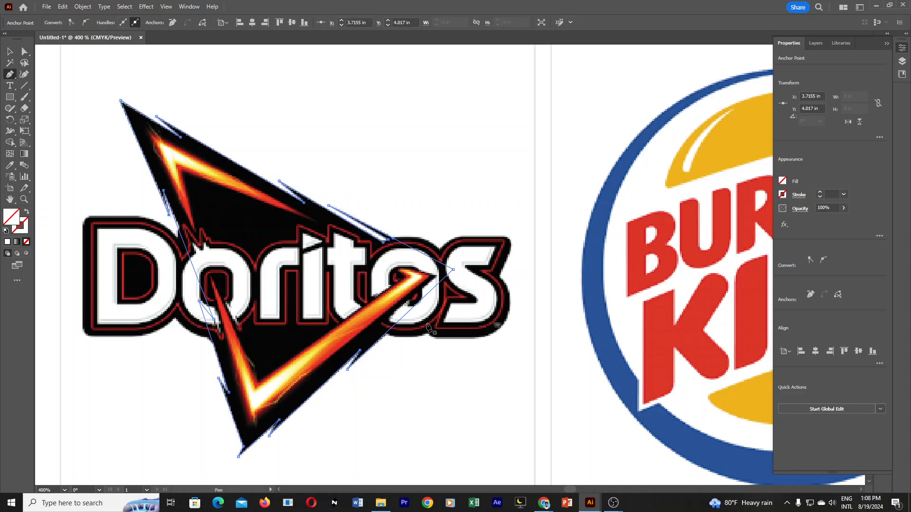
Fill the traced triangle with black sampled from the logo using the Eyedropper, and deselect it.
key(i)
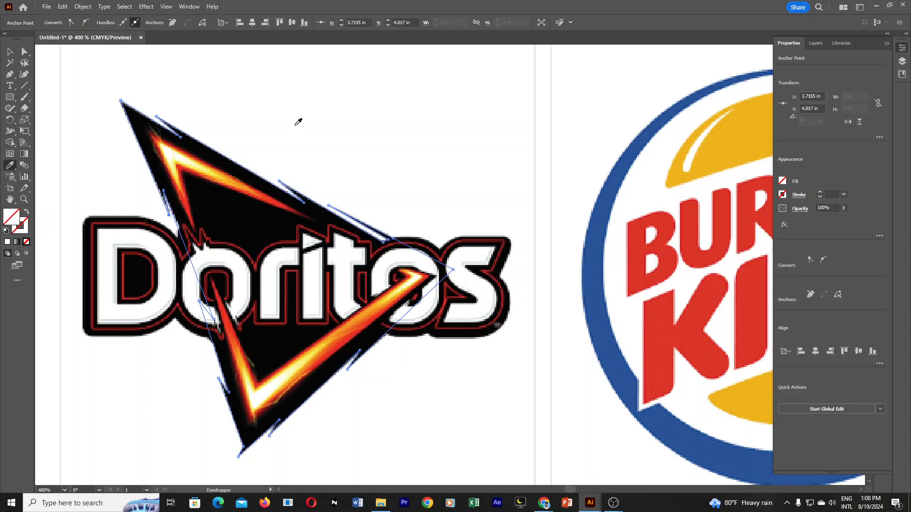
click(246, 205)
click(11, 51)
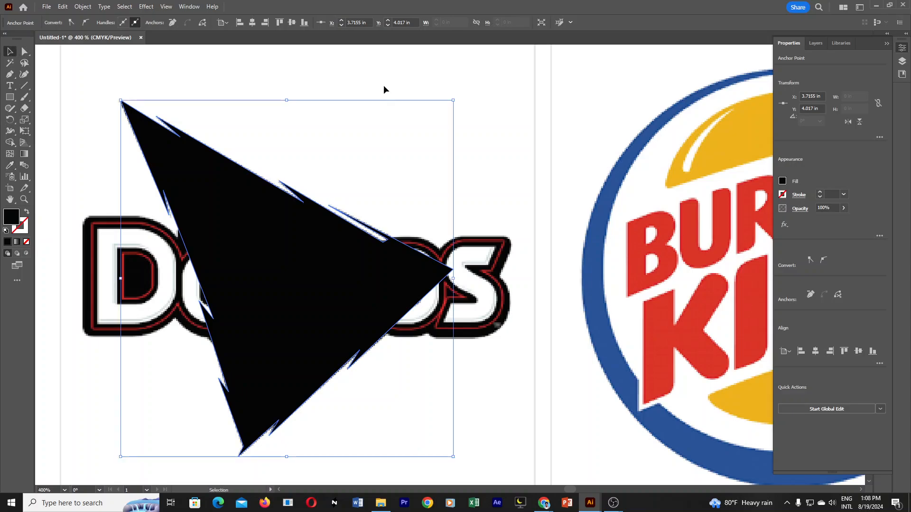
click(421, 138)
Move the black triangle off the reference image to the empty area left of the Doritos logo.
drag(299, 325, 521, 272)
ctrl+alt+click(504, 260)
ctrl+alt+click(504, 260)
ctrl+alt+click(505, 259)
drag(409, 233, 148, 148)
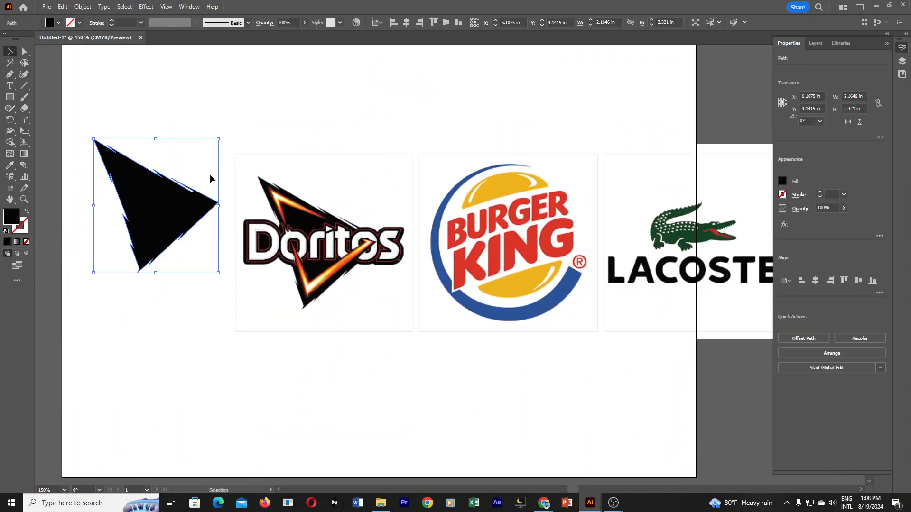
Undo the black triangle's moves back to its traced place over the Doritos logo and cut it from the artboard.
click(243, 115)
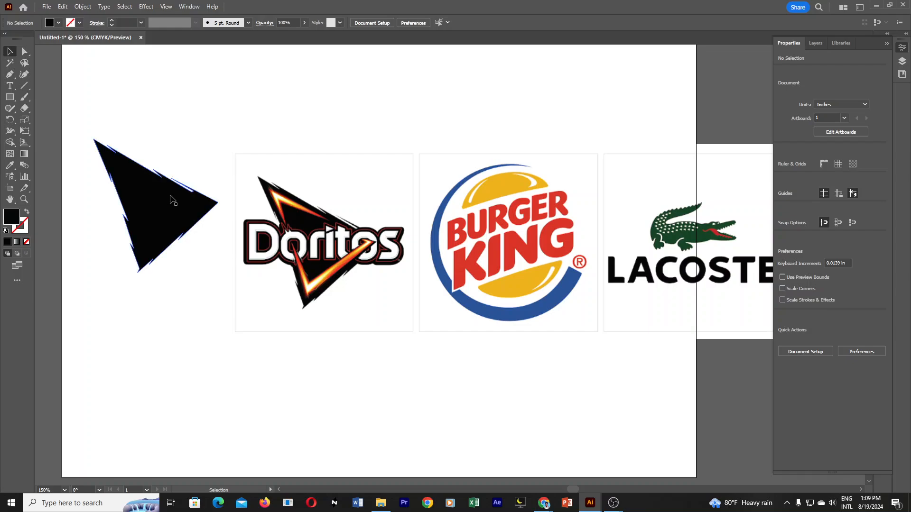
key(ctrl+z)
key(ctrl+z)
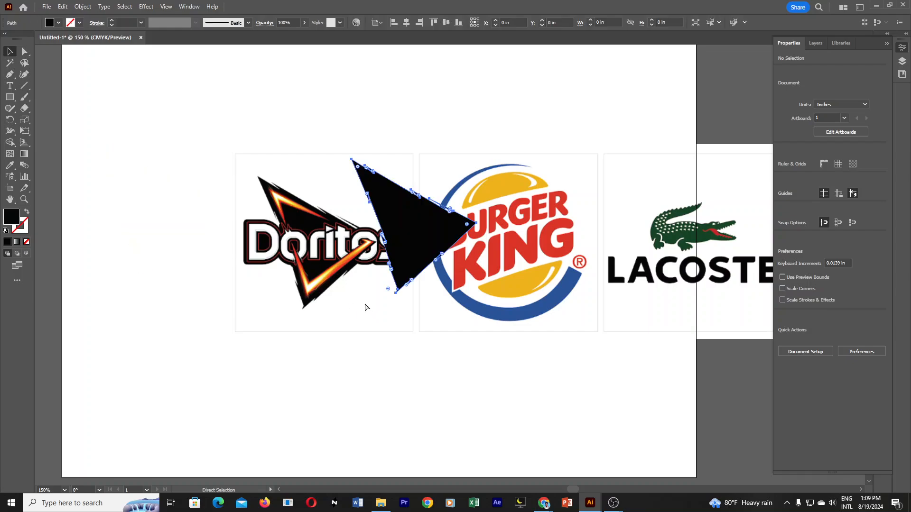
click(415, 370)
click(351, 245)
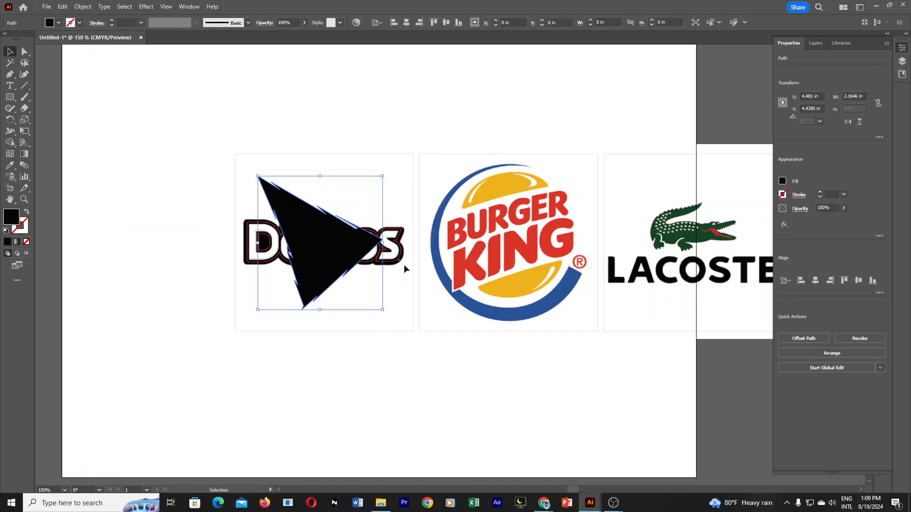
drag(337, 243, 380, 255)
key(ctrl+z)
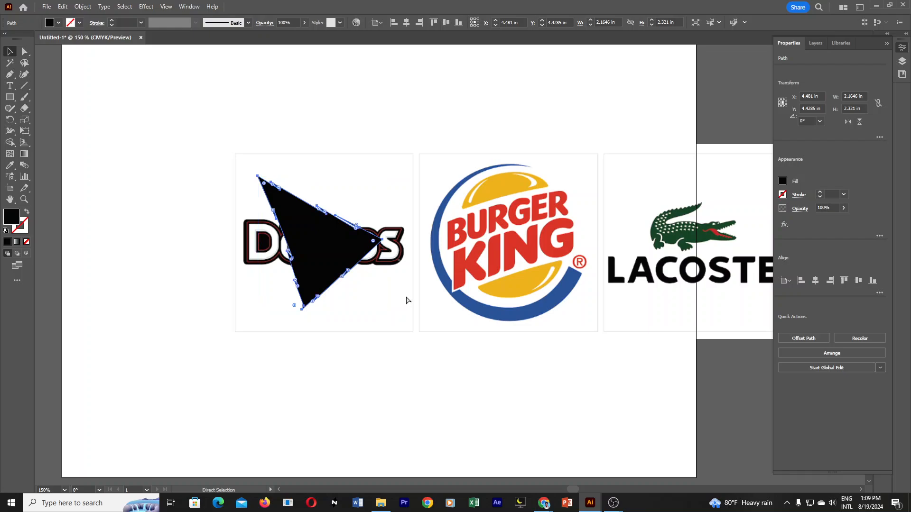
key(ctrl+x)
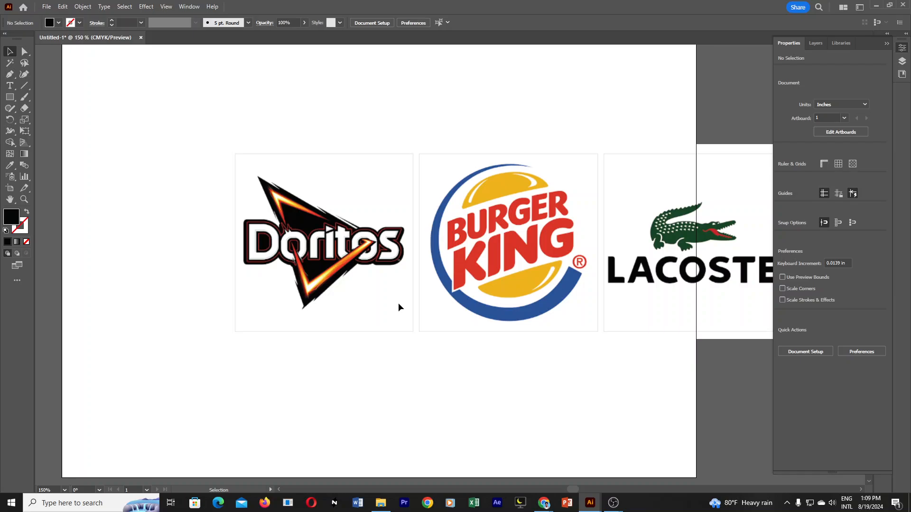
Switch to OBS to check the recording statistics and main window, minimize the statistics, and return to Illustrator.
mouse_move(614, 503)
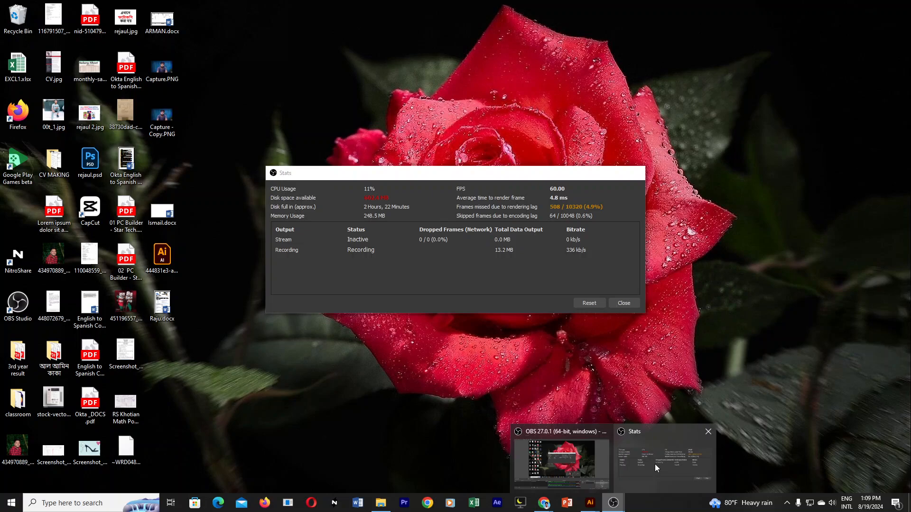
click(655, 464)
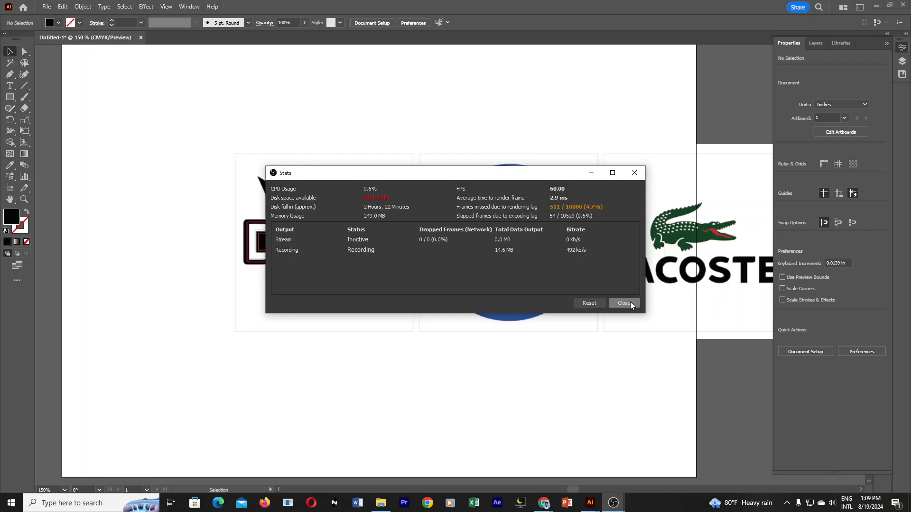
click(613, 503)
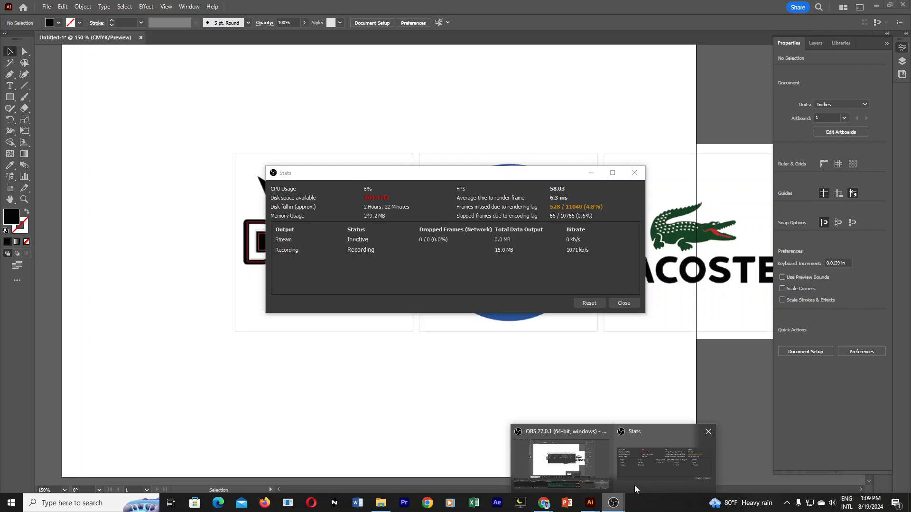
click(635, 489)
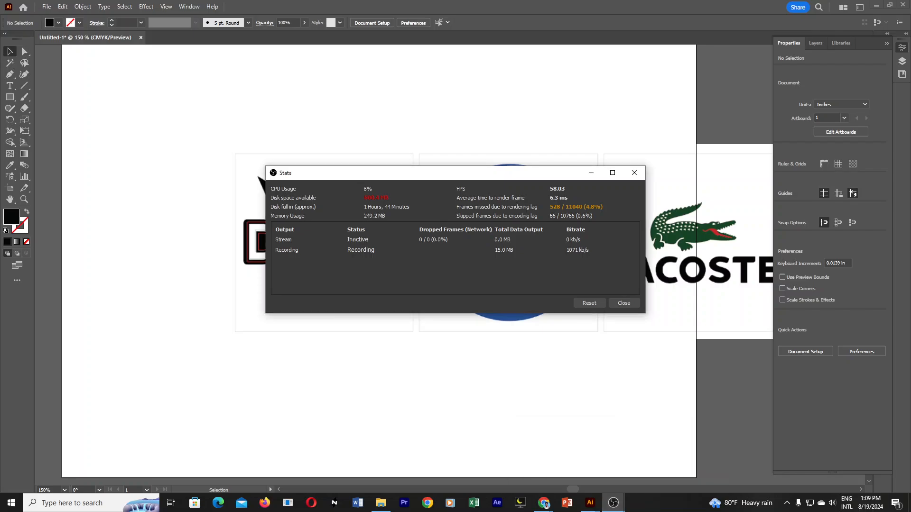
click(592, 173)
mouse_move(613, 503)
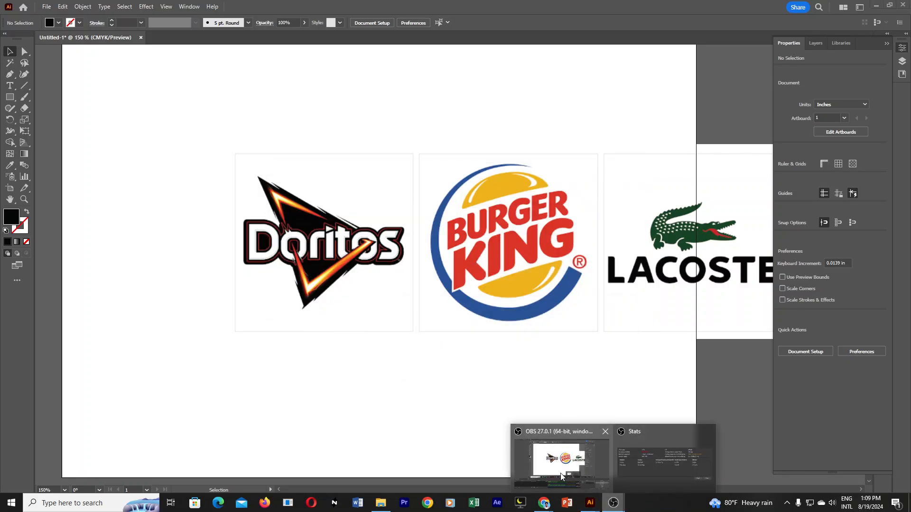
click(564, 469)
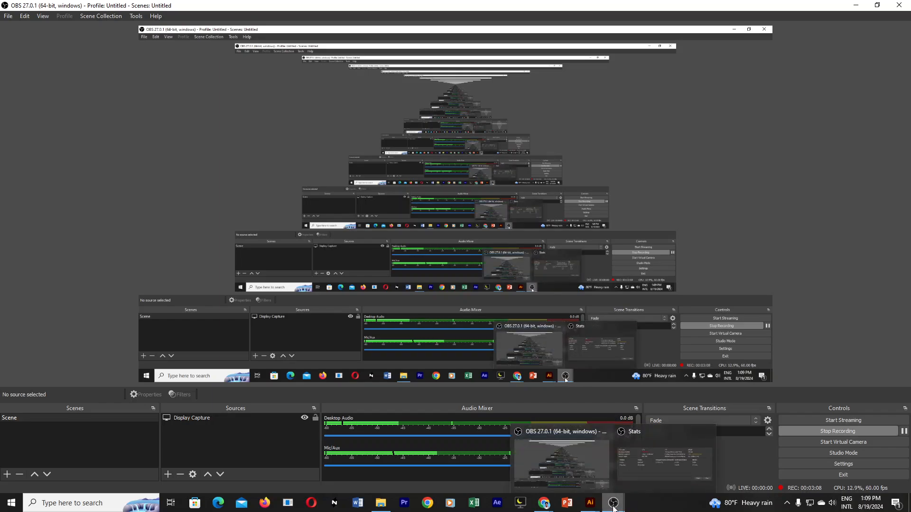
mouse_move(592, 509)
click(594, 480)
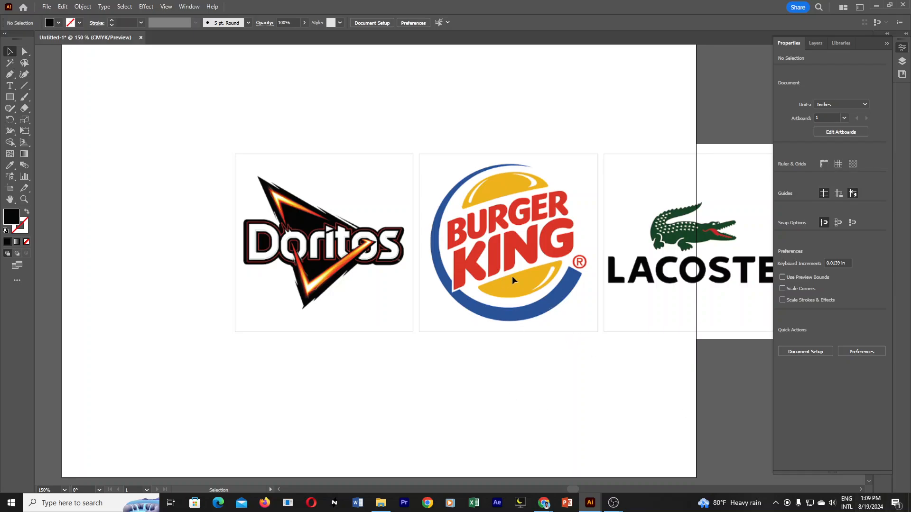
Delete the black triangle covering the Doritos reference logo.
scroll(361, 271, up, 3)
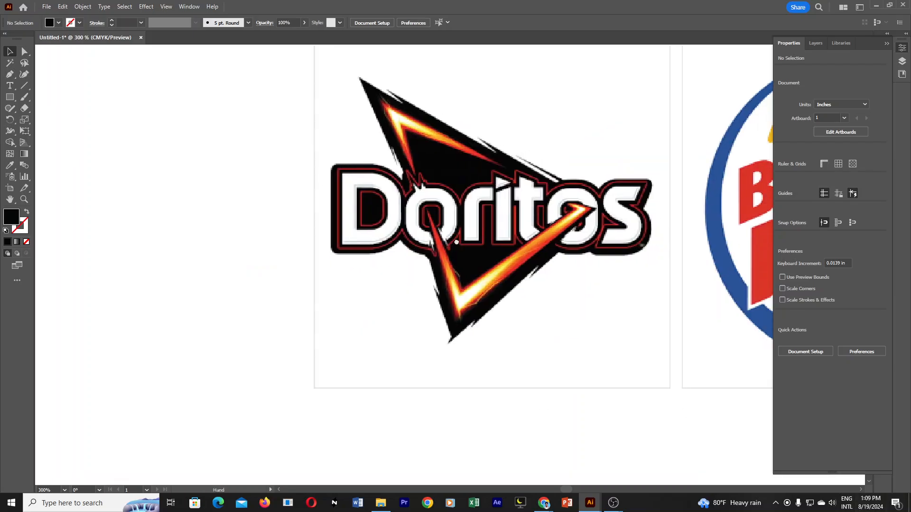
click(463, 254)
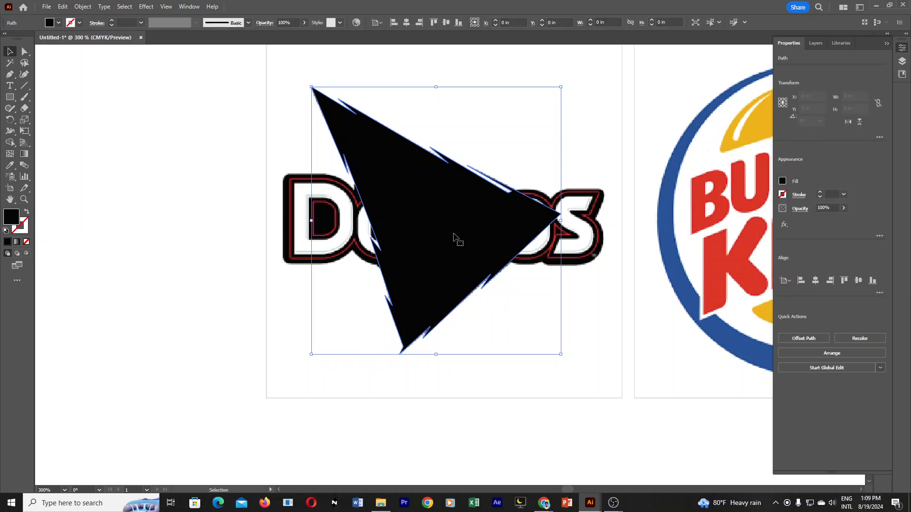
key(Delete)
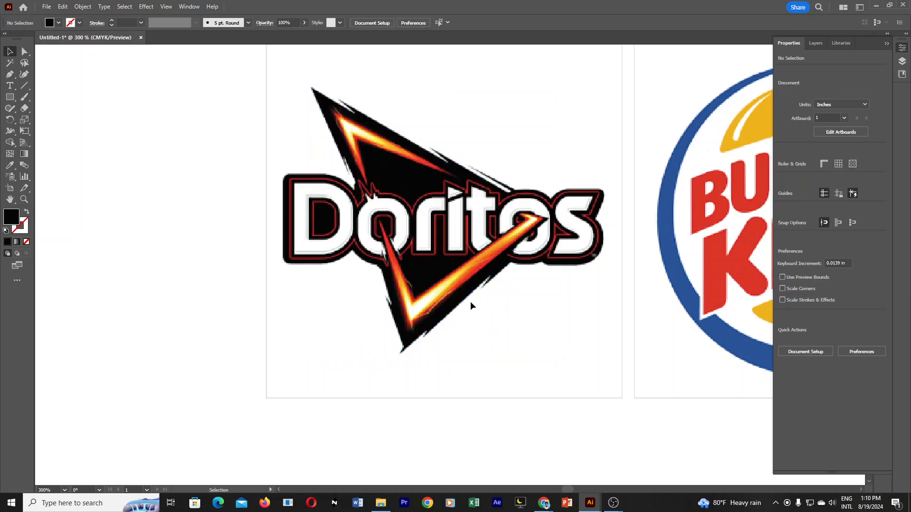
Trace the outer edge of the lower fiery V with the Pen tool, from its left tip through the bottom corner to the right tip, without fill.
drag(487, 294, 438, 321)
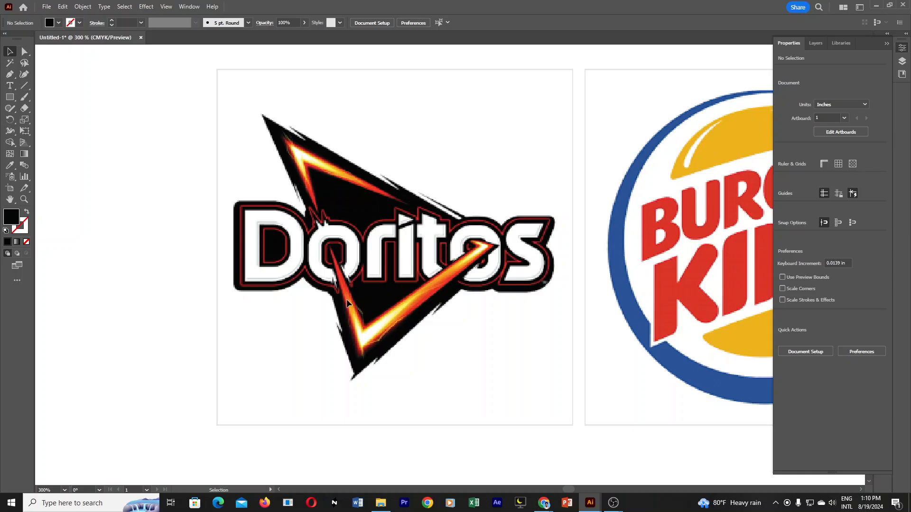
click(395, 319)
drag(511, 270, 424, 324)
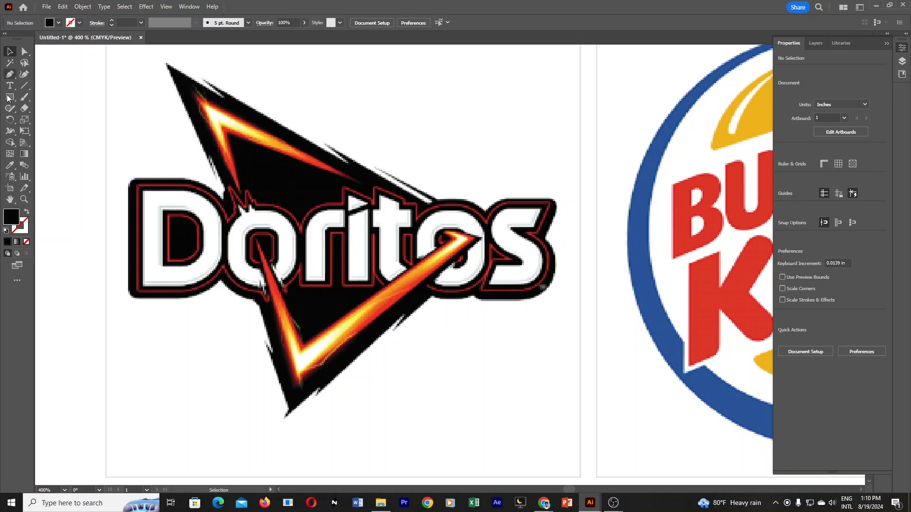
click(12, 75)
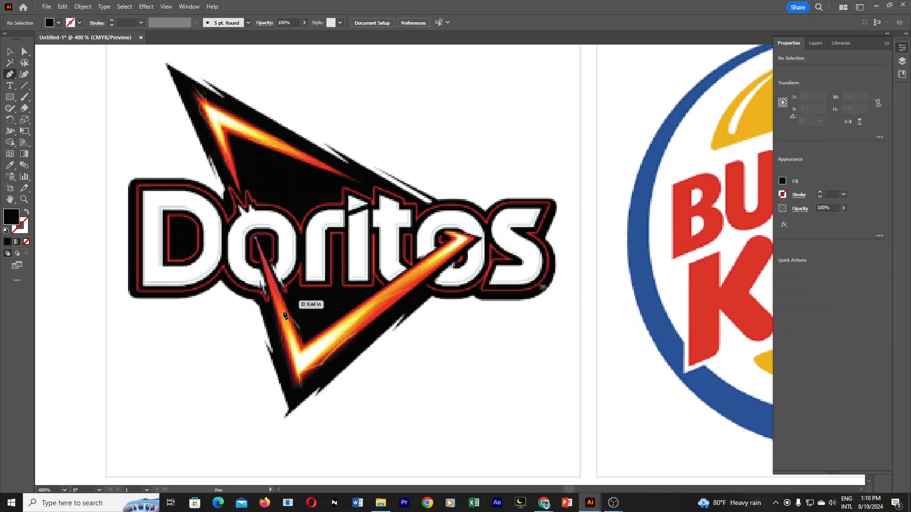
click(255, 237)
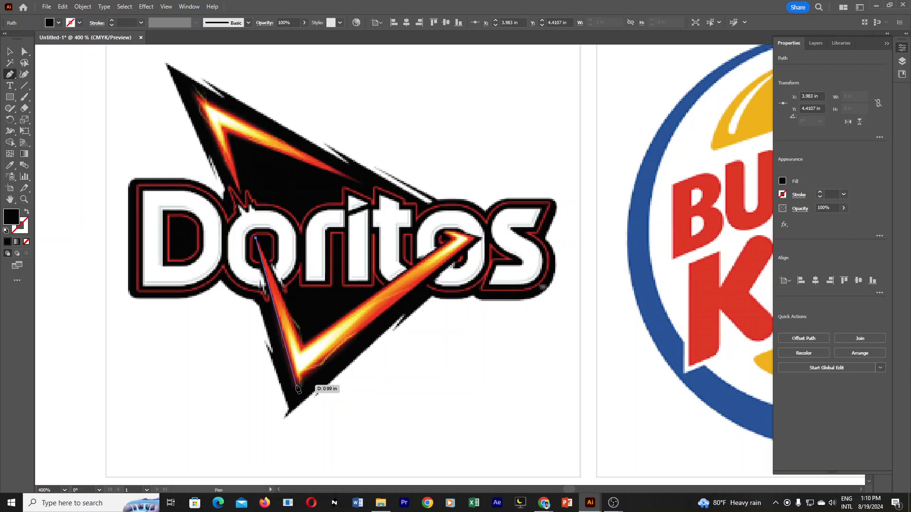
click(296, 385)
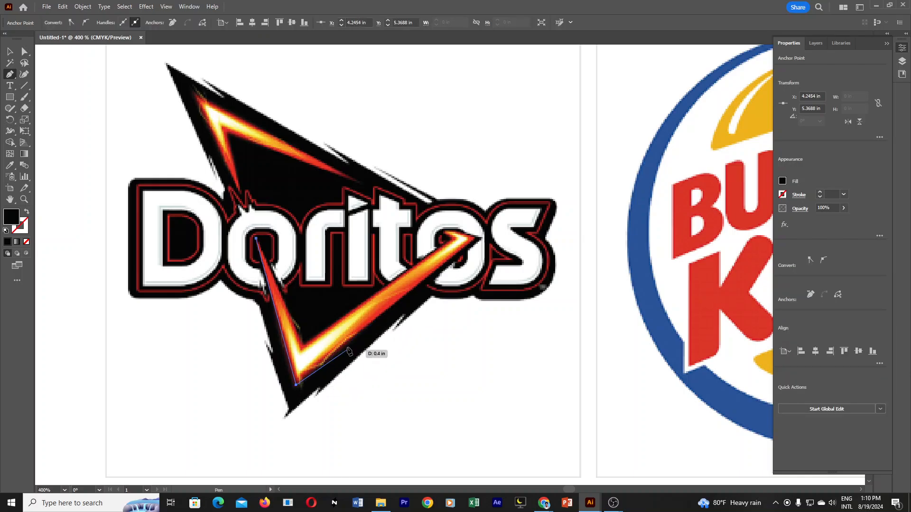
click(474, 238)
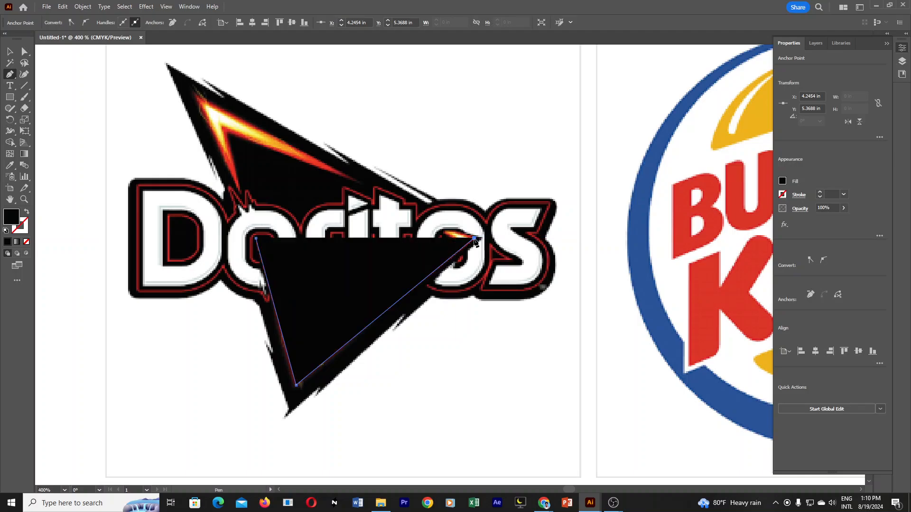
click(27, 243)
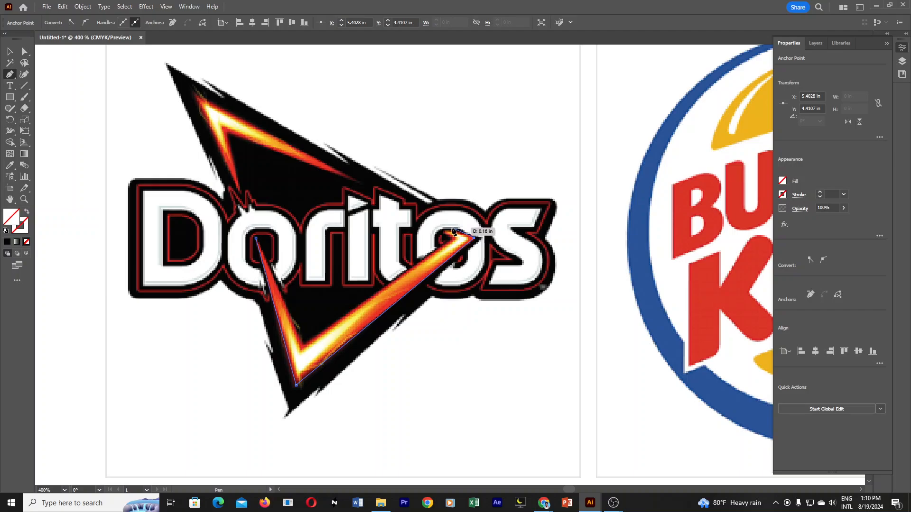
Trace the hooked right tip and inner edge of the lower fiery V, closing the path at its starting point.
click(451, 228)
click(441, 231)
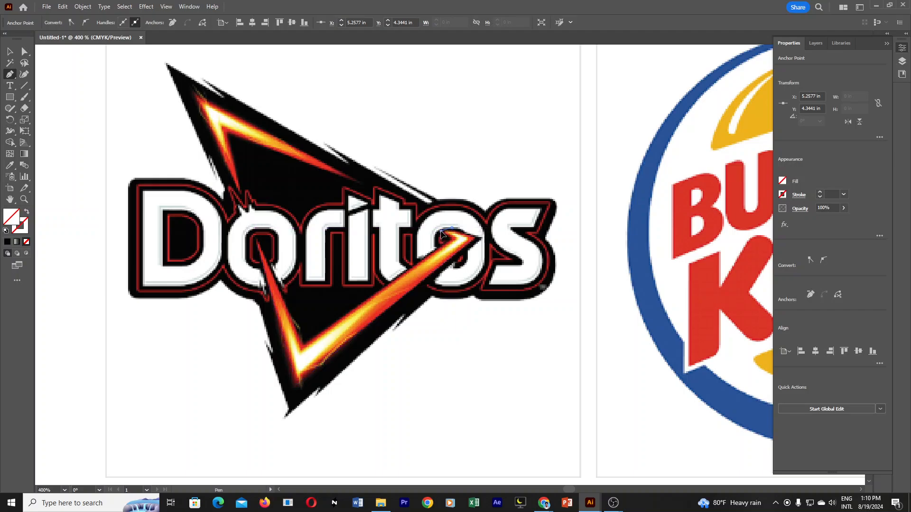
click(454, 239)
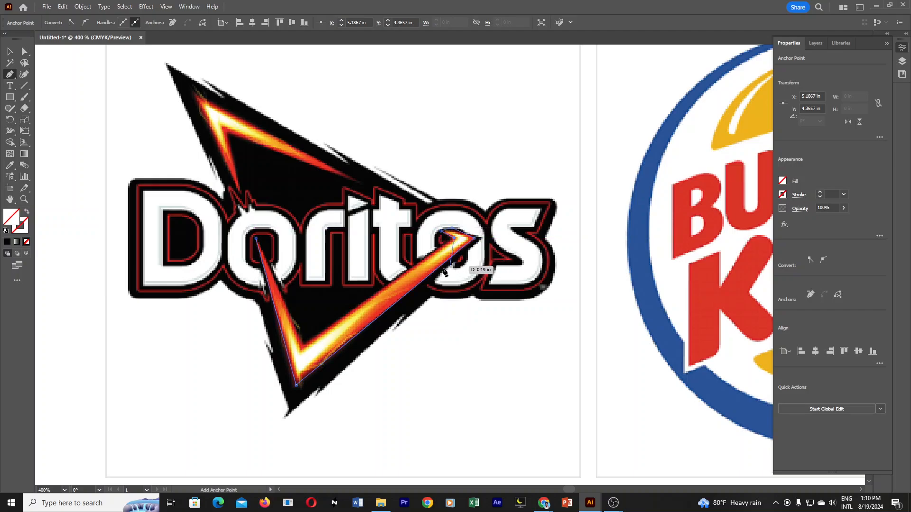
click(303, 347)
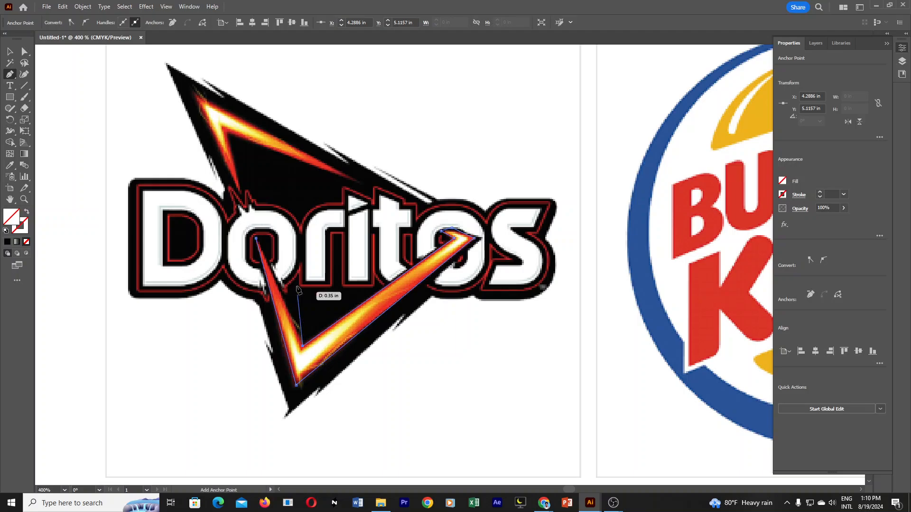
click(256, 239)
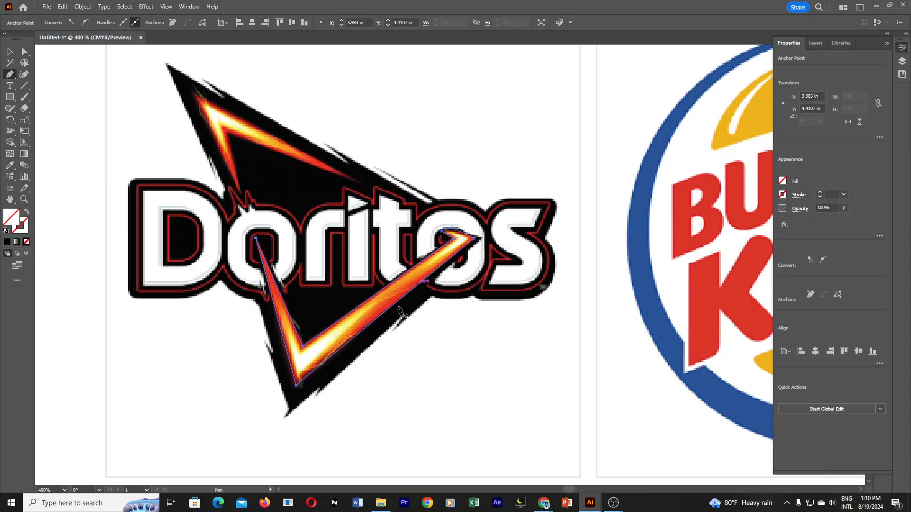
Trace a closed inner highlight path inside the lower fiery V, about 0.76 in wide and 0.58 in high.
click(274, 290)
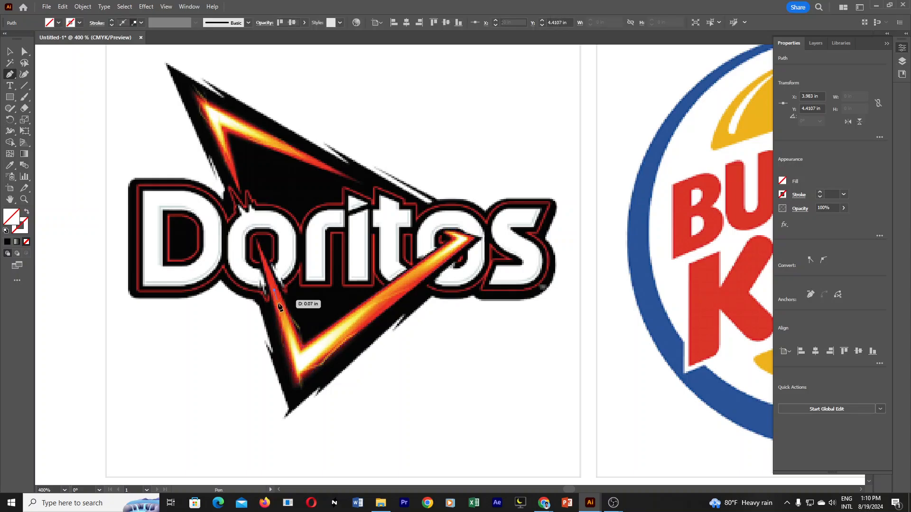
click(299, 378)
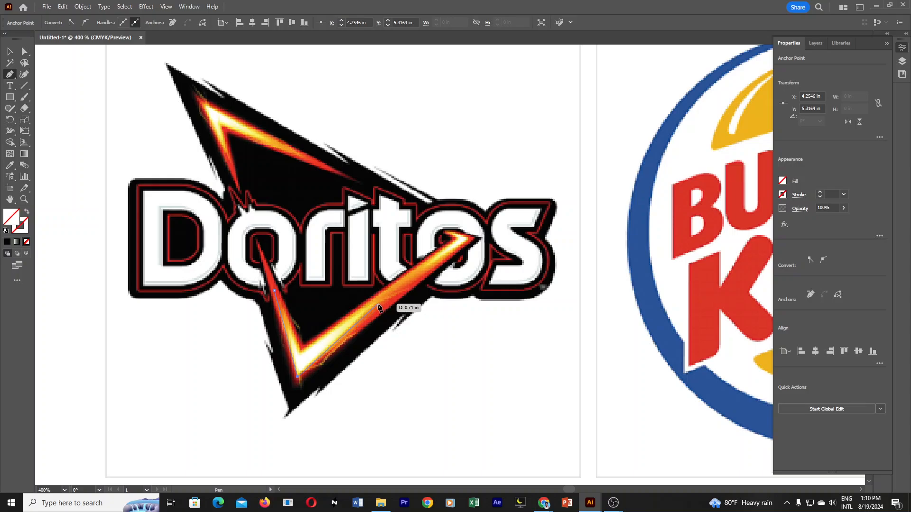
click(386, 300)
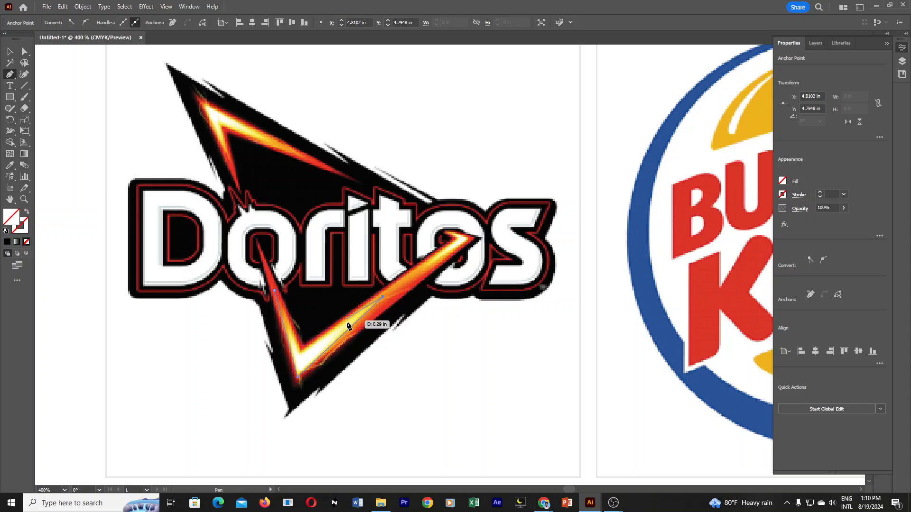
drag(393, 295, 394, 287)
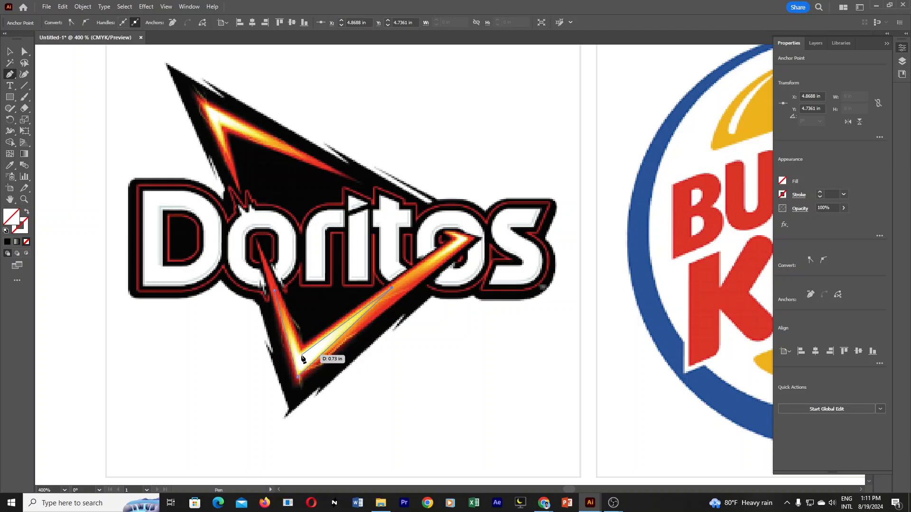
click(299, 376)
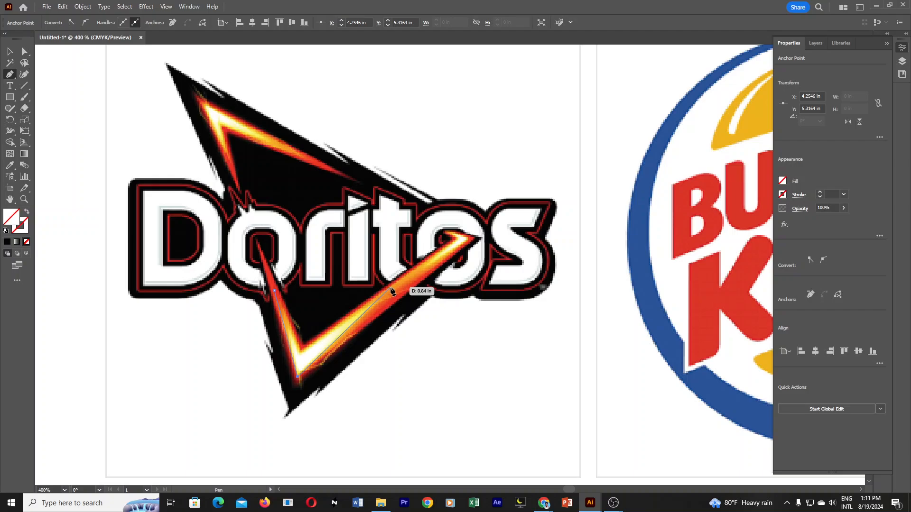
click(392, 290)
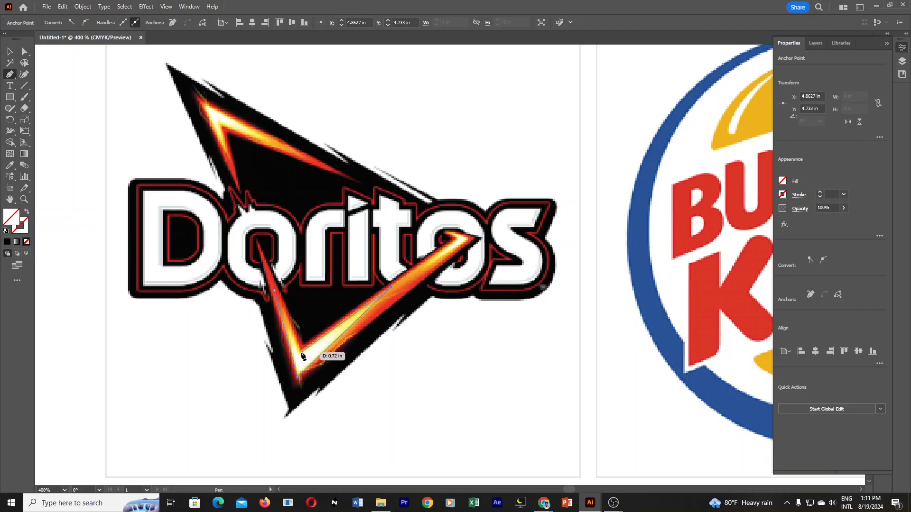
click(302, 354)
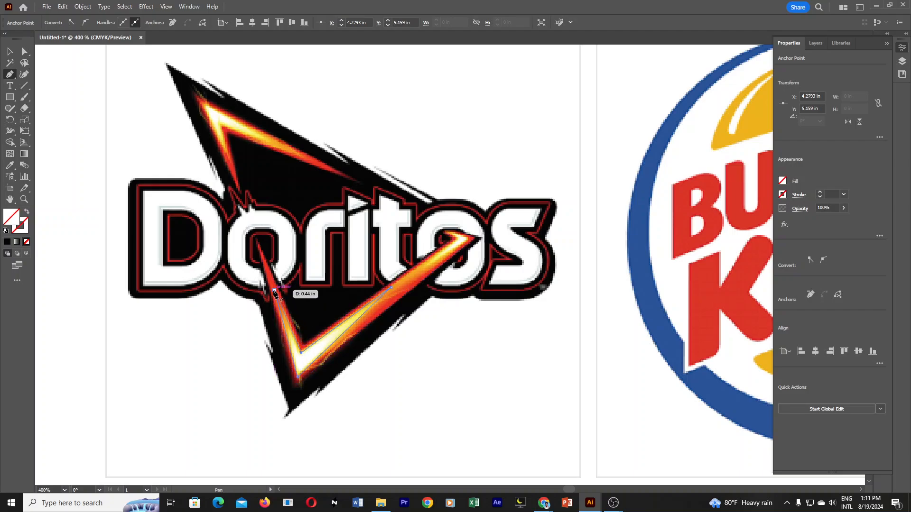
click(275, 292)
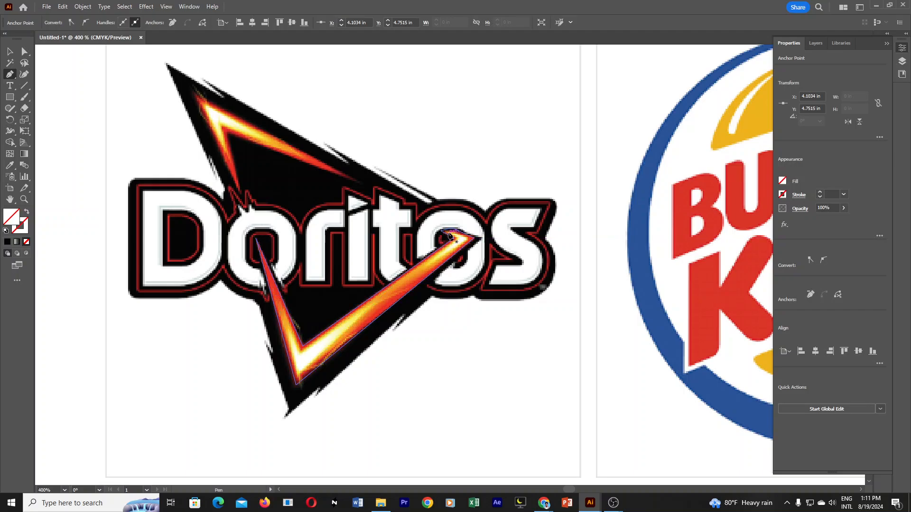
Close the large inner highlight path and trace a small closed highlight at the lower V's hooked tip, about 0.5 in wide and 0.37 in high.
click(450, 235)
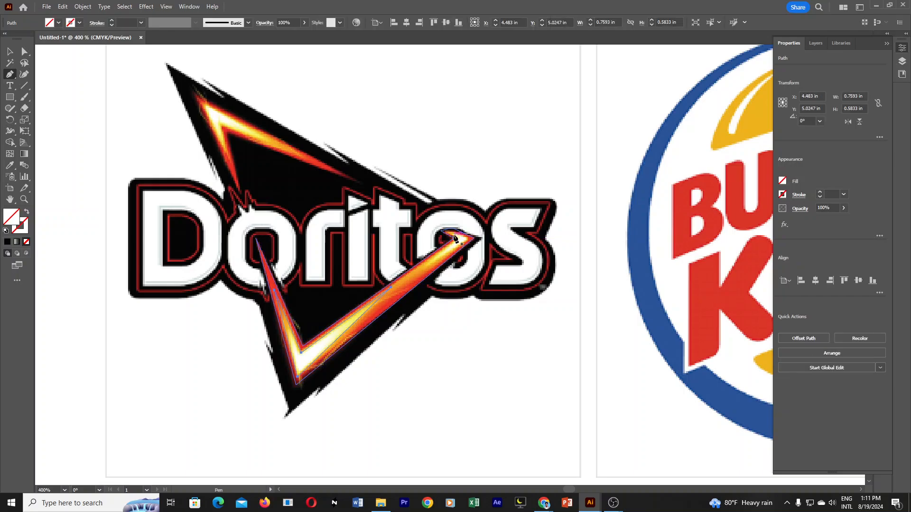
mouse_move(450, 236)
mouse_down()
mouse_move(480, 240)
mouse_move(459, 239)
mouse_up()
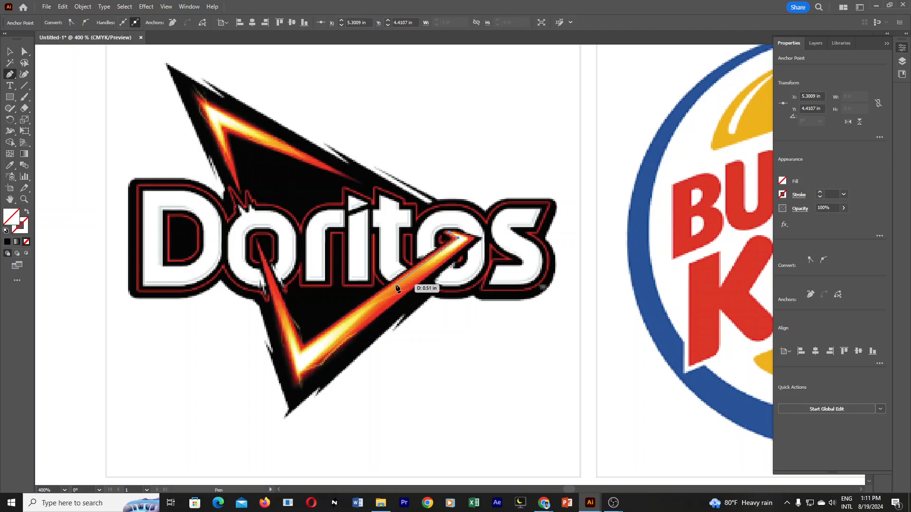
click(392, 288)
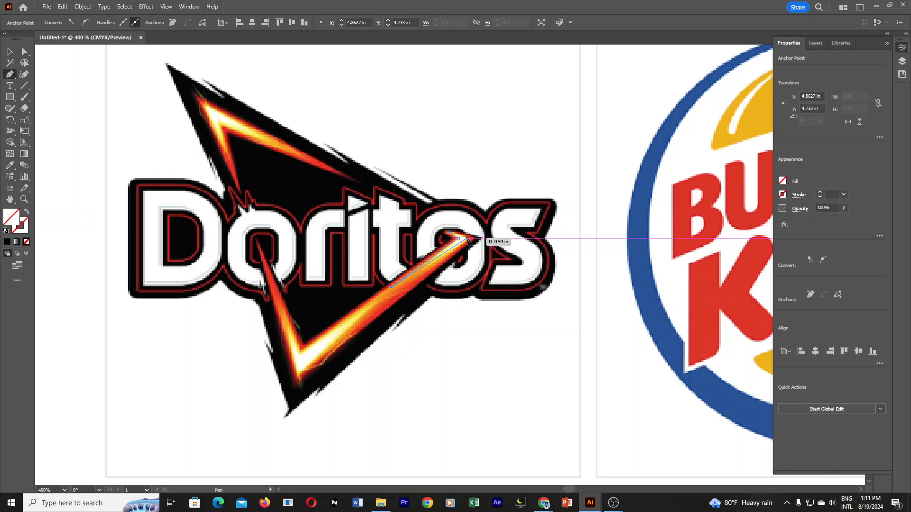
scroll(469, 242, up, 2)
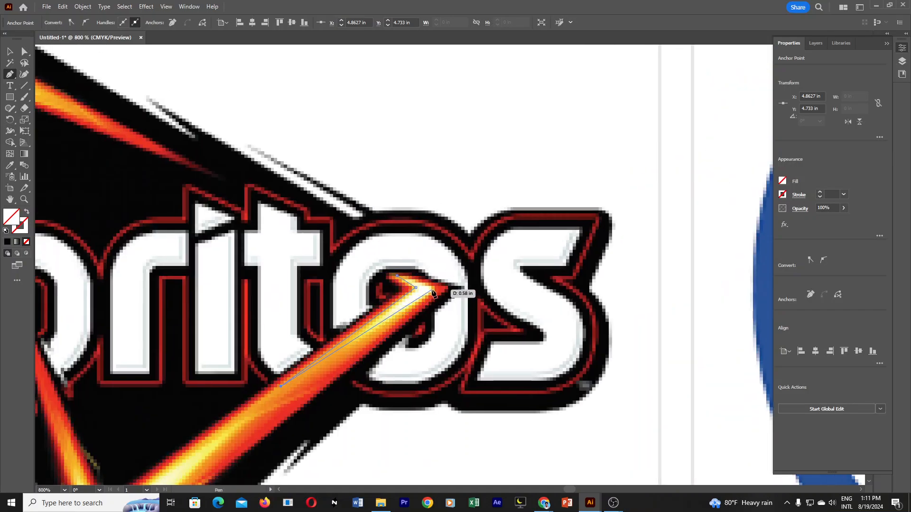
click(435, 288)
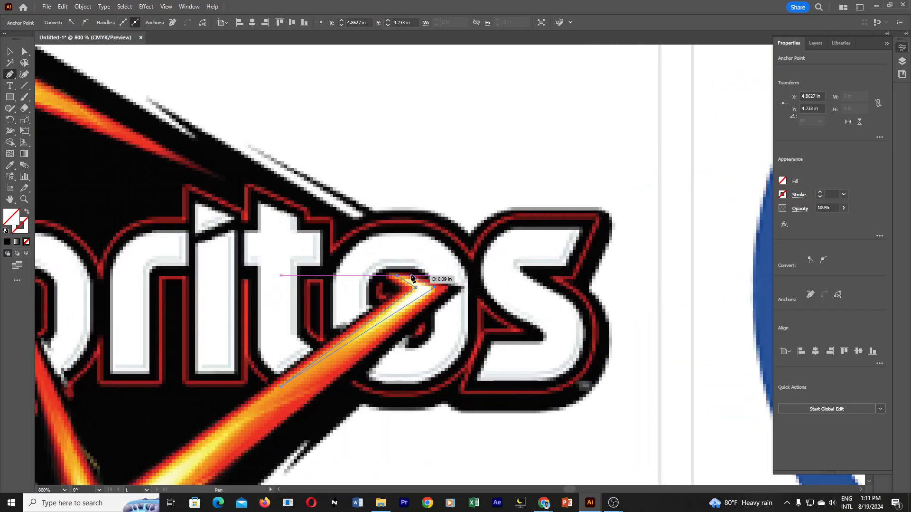
click(409, 273)
click(397, 275)
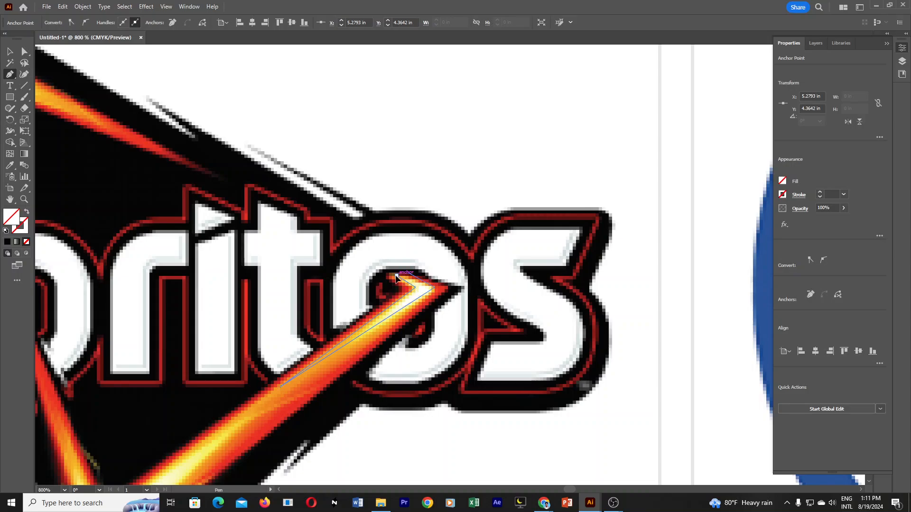
key(ctrl+minus)
key(ctrl+minus)
drag(362, 400, 405, 335)
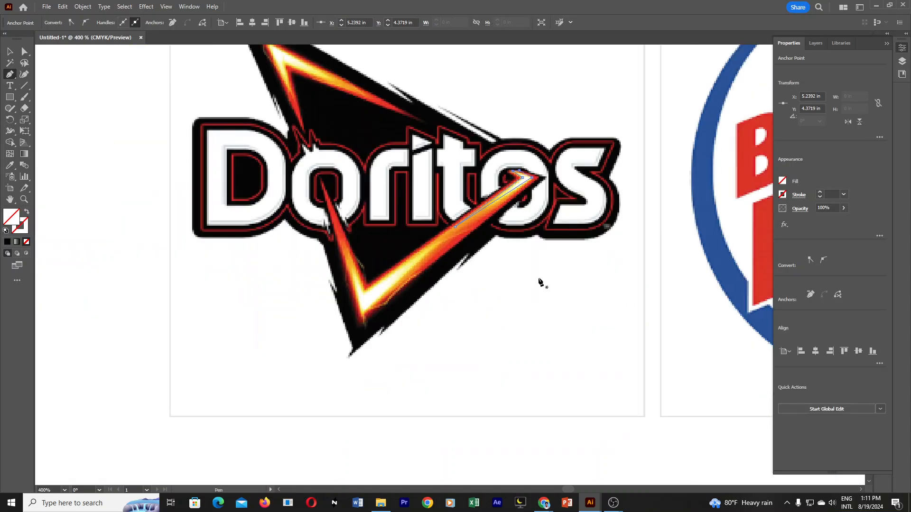
key(v)
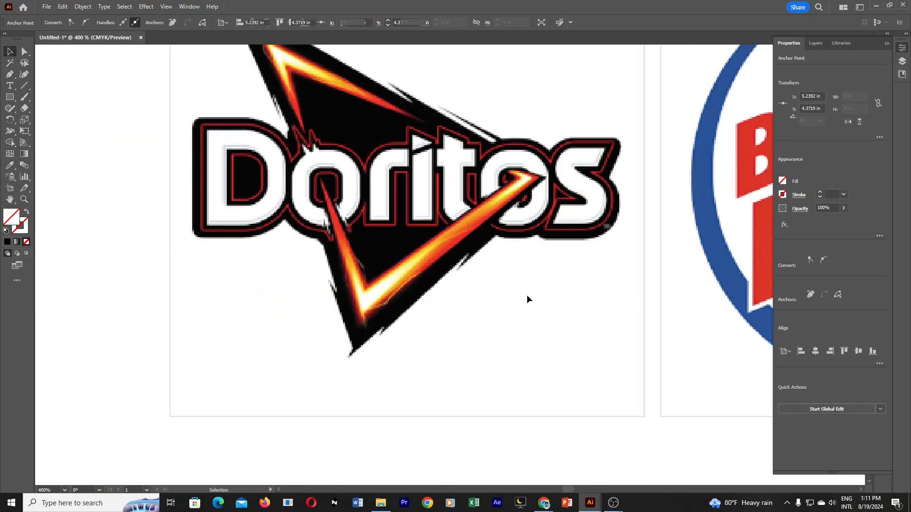
click(526, 295)
Move the small highlight path's rightmost anchor point slightly outward and down to match the tip of the reference V.
click(516, 194)
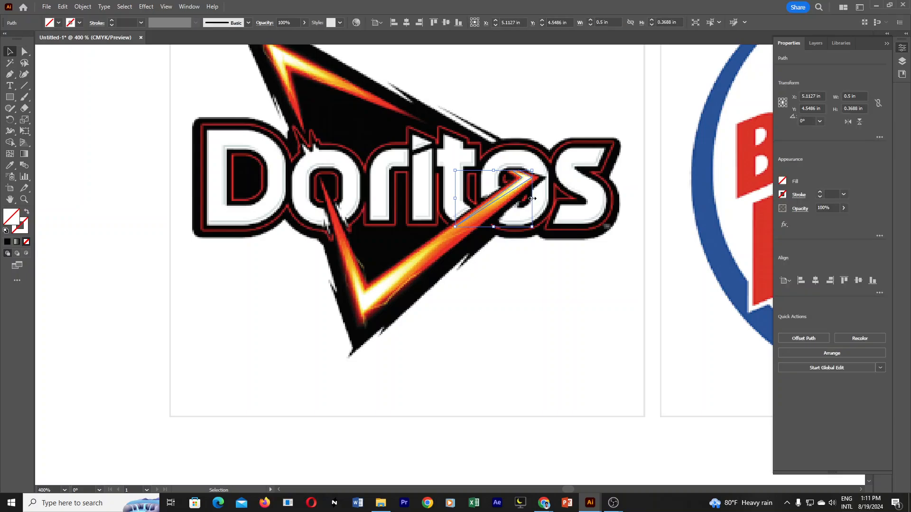
ctrl+click(520, 206)
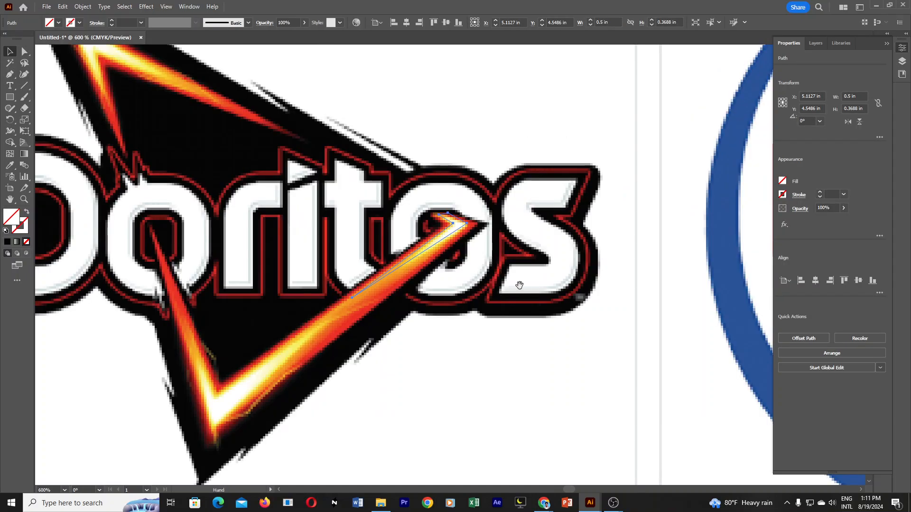
click(25, 51)
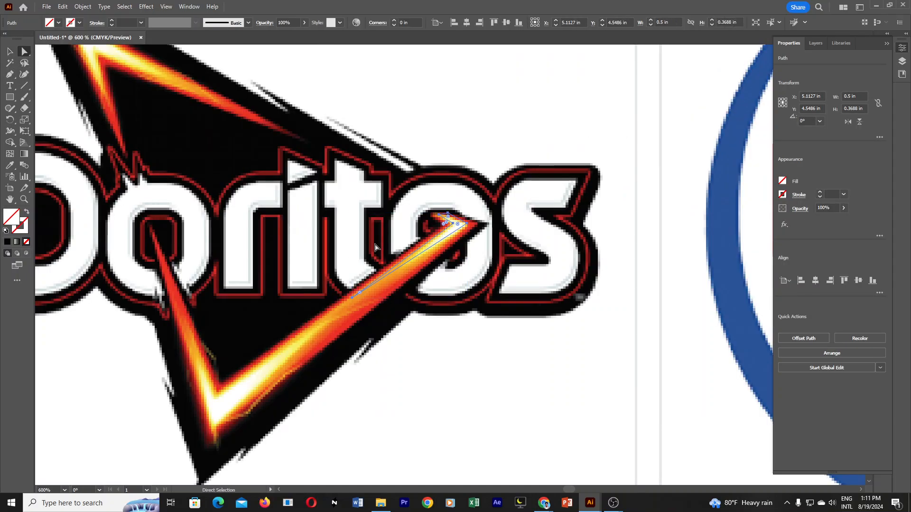
click(473, 226)
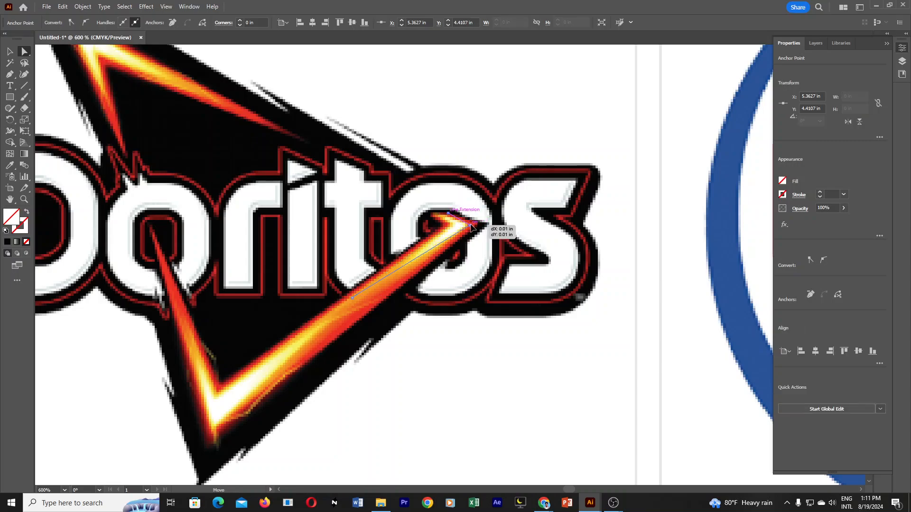
drag(476, 229, 477, 229)
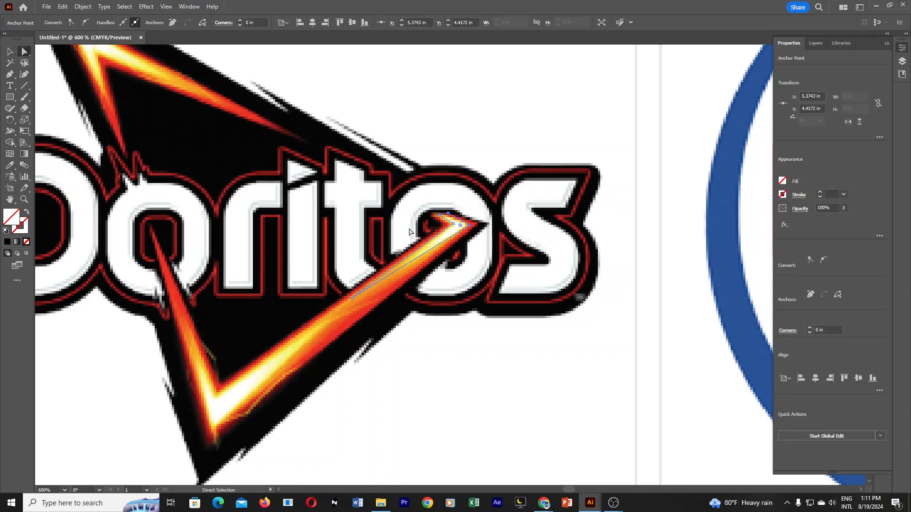
key(v)
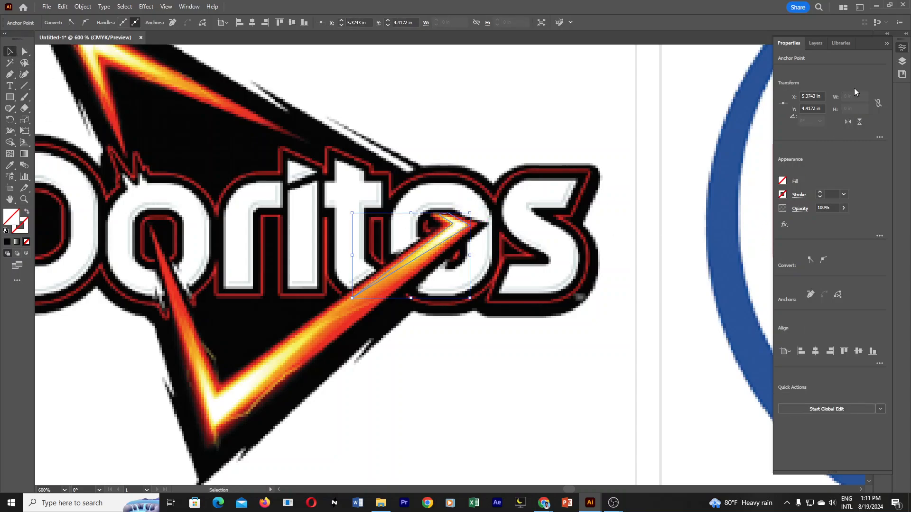
Fill the small highlight path with the default white-to-black linear gradient.
click(887, 44)
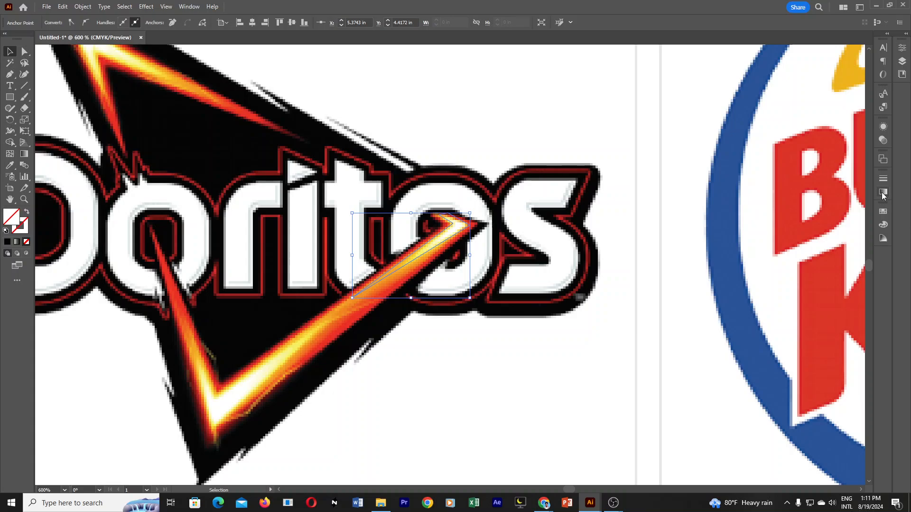
click(189, 6)
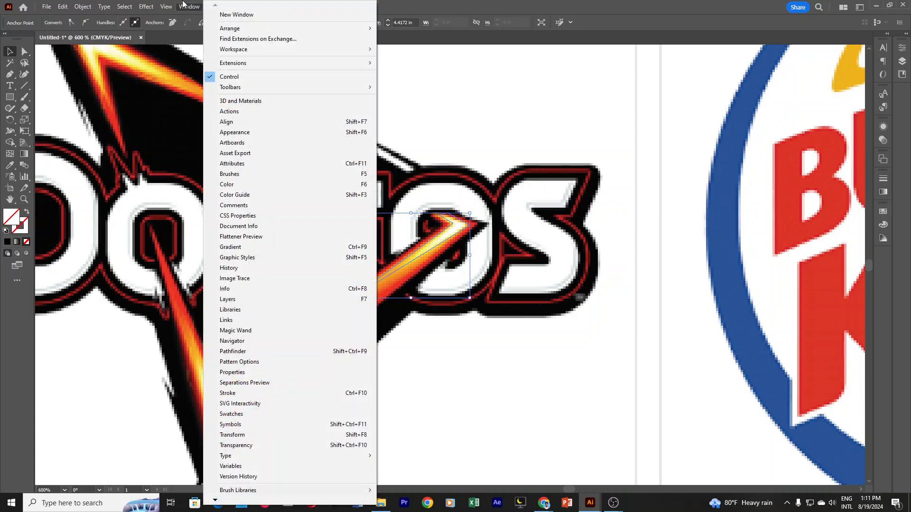
click(242, 250)
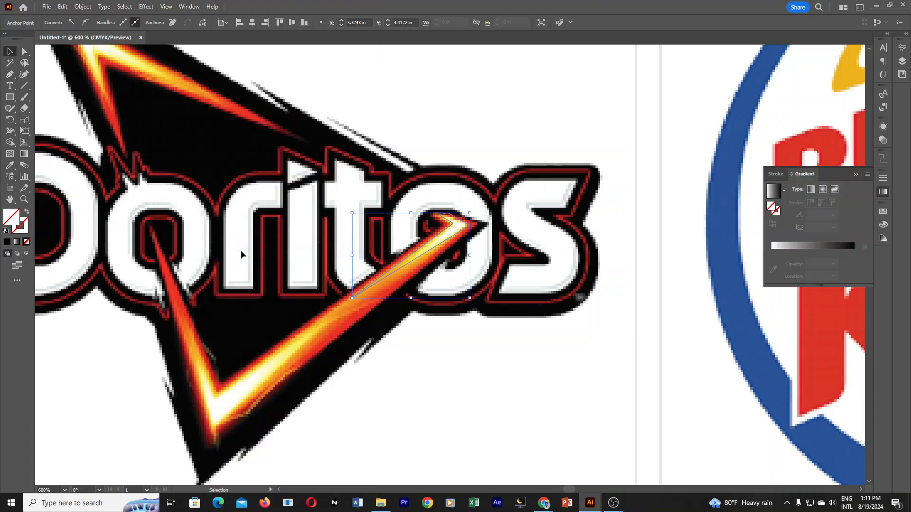
click(775, 195)
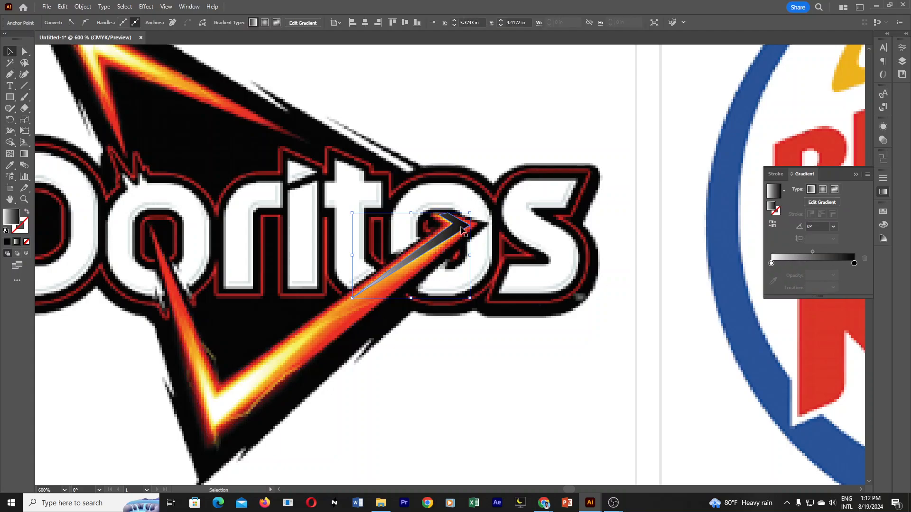
drag(465, 238, 496, 303)
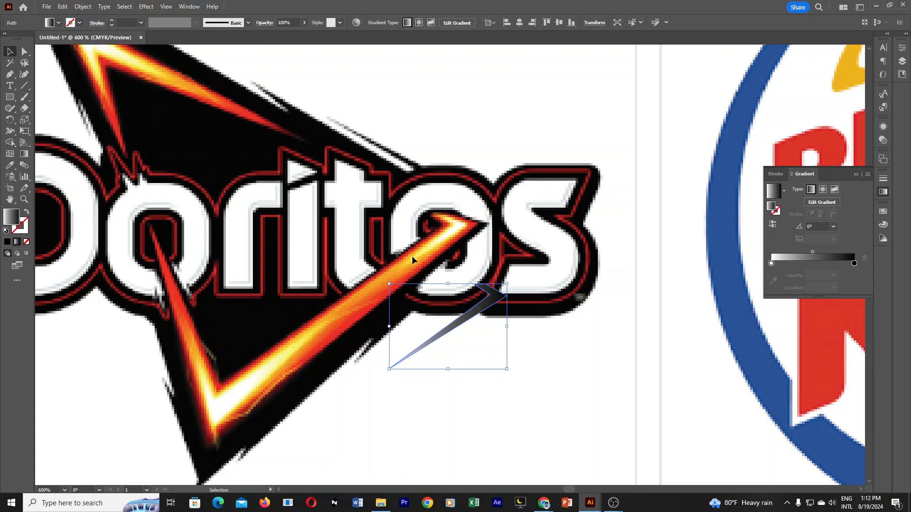
key(ctrl+z)
key(ctrl+z)
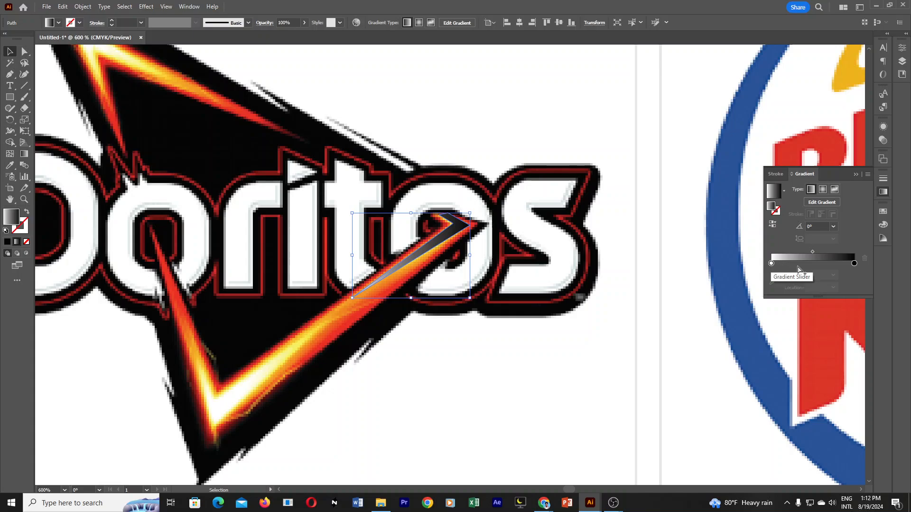
Set the highlight gradient's black end stop to white FFFFFF and its starting stop to yellow FFFF00.
double_click(855, 264)
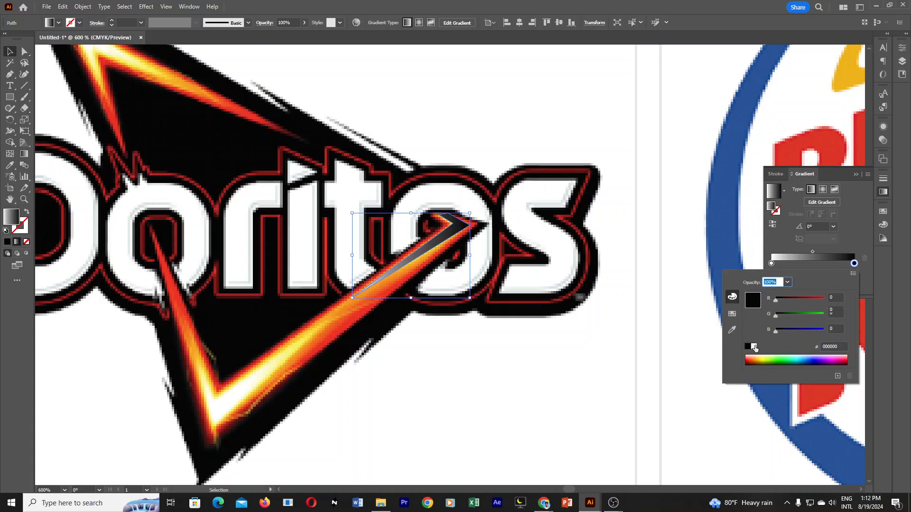
click(755, 347)
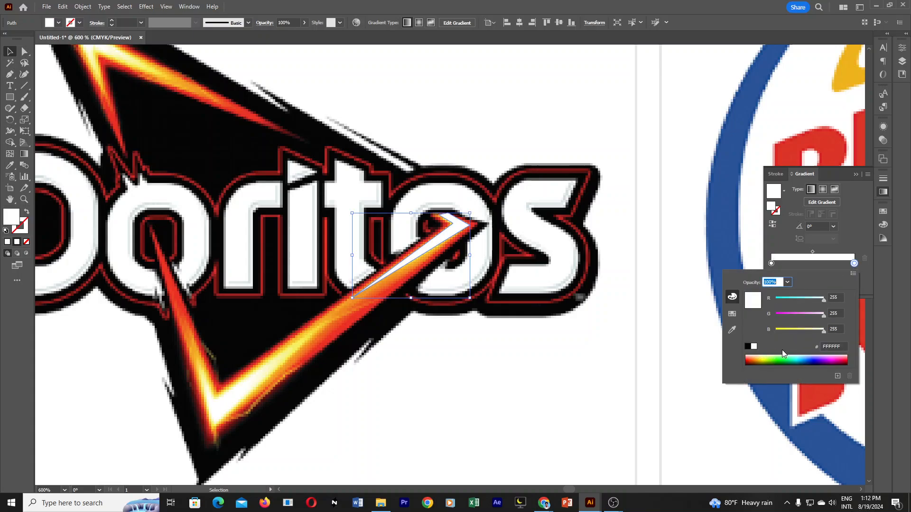
double_click(771, 263)
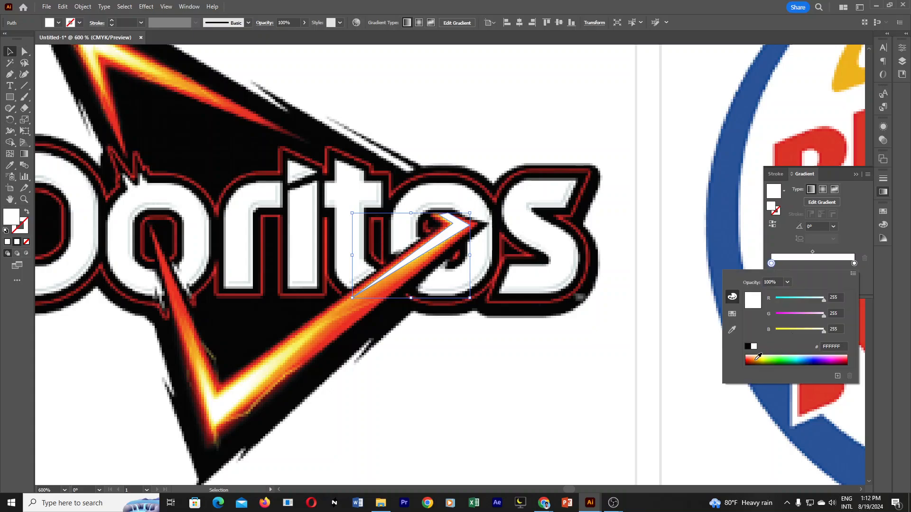
click(758, 357)
drag(818, 319, 837, 315)
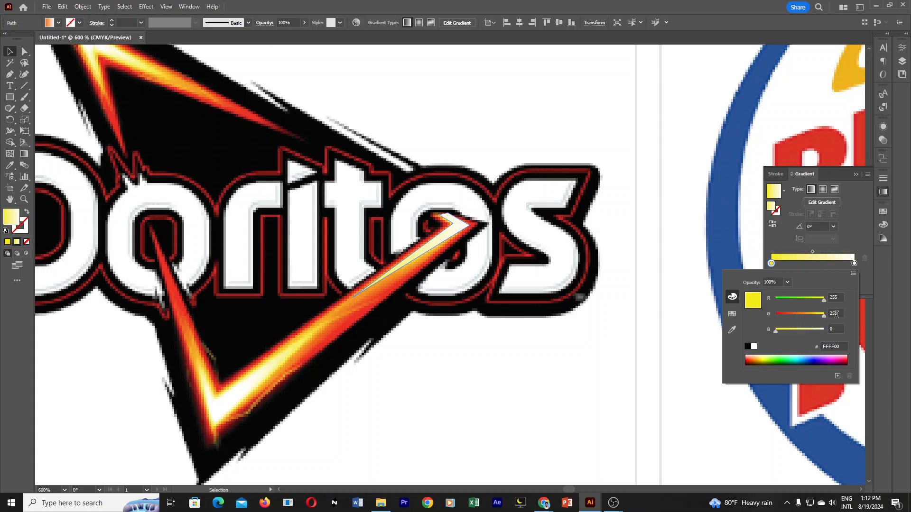
Add a middle gradient stop at about 55.6% and colour it orange, about FF9C00.
click(817, 263)
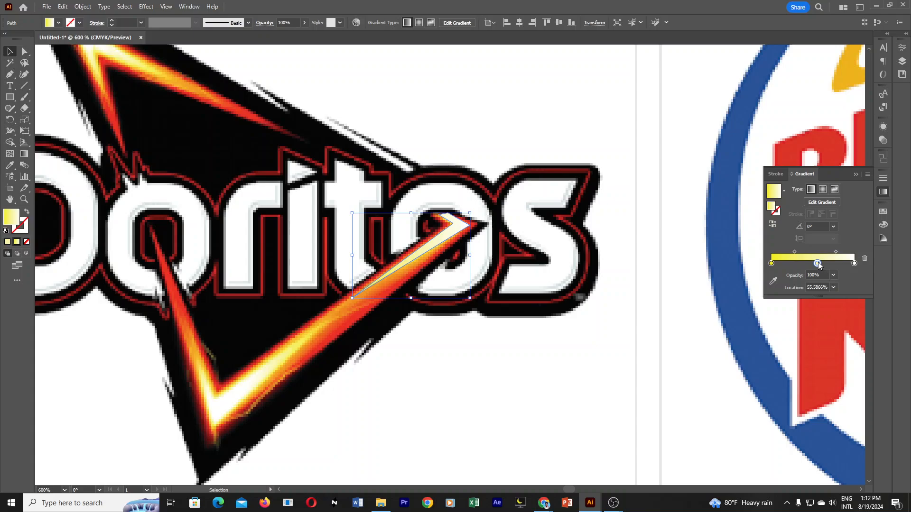
double_click(818, 263)
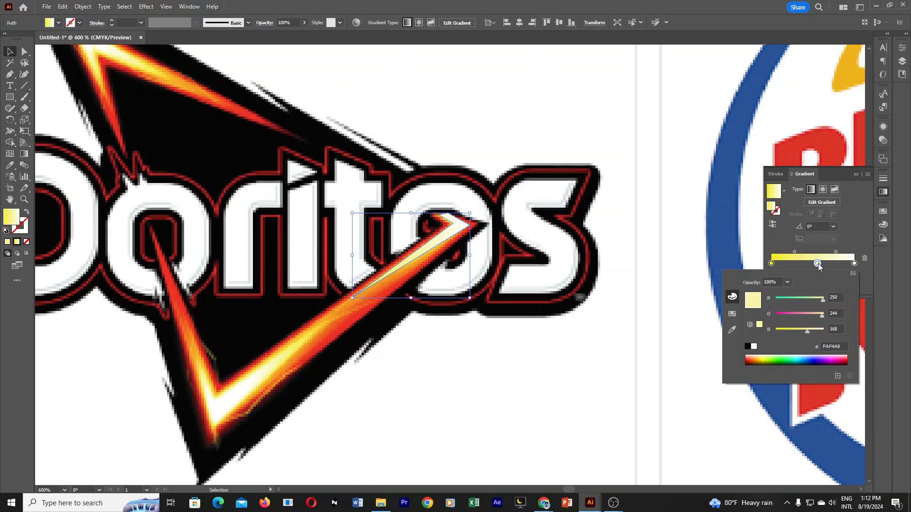
click(764, 362)
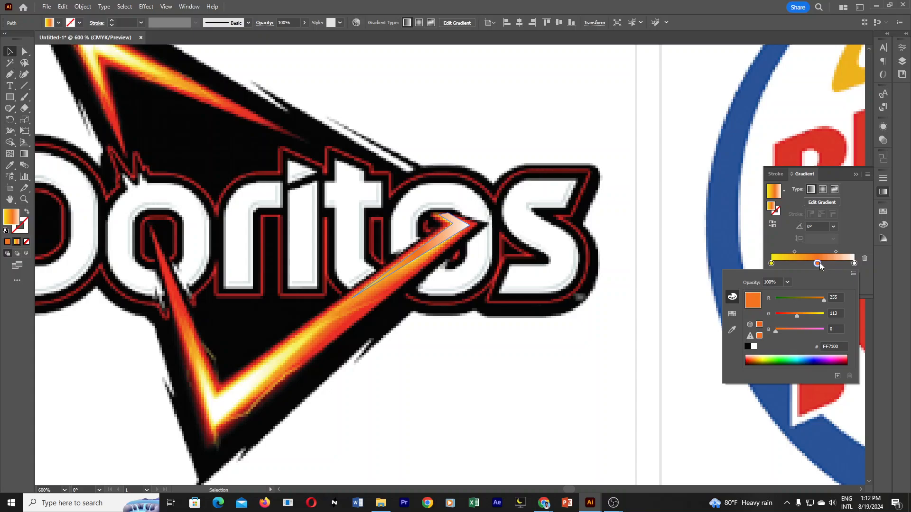
drag(798, 315, 806, 317)
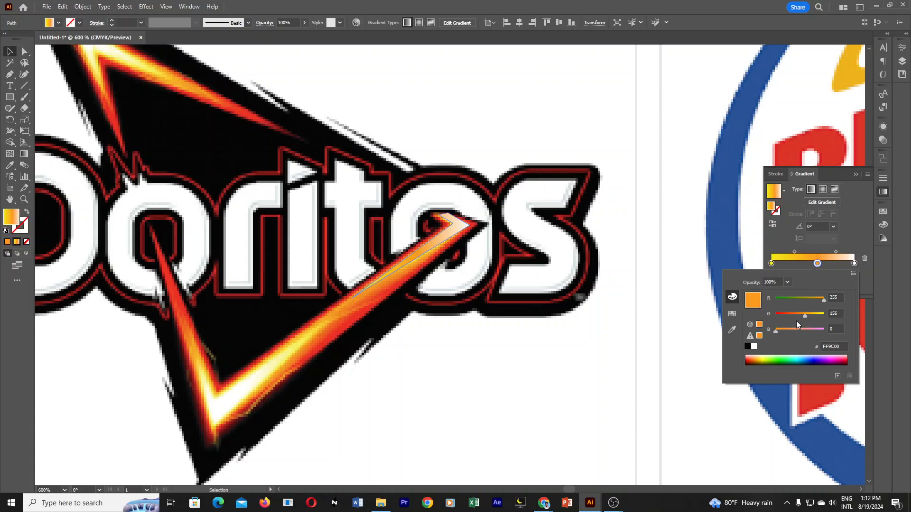
drag(780, 329, 781, 329)
Change the highlight's gradient to radial and move the shape off the V, over the letter S.
click(824, 188)
click(824, 189)
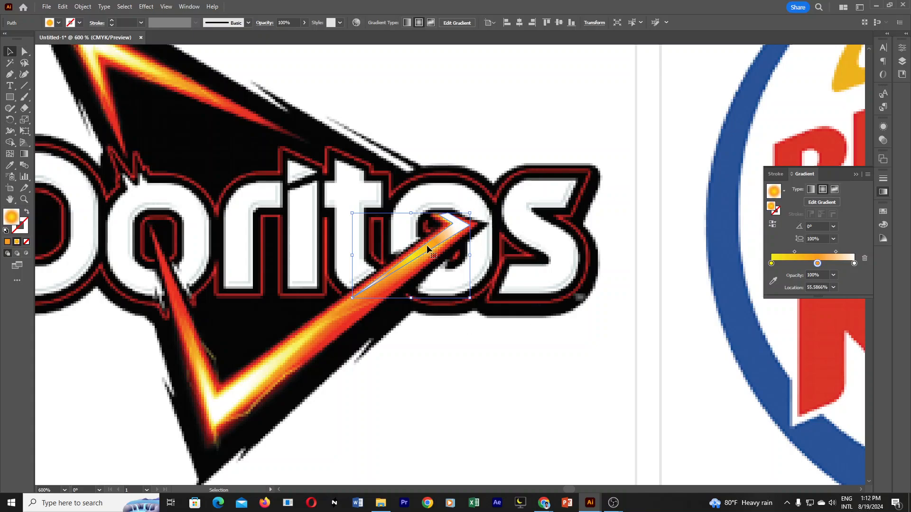
drag(438, 248, 551, 251)
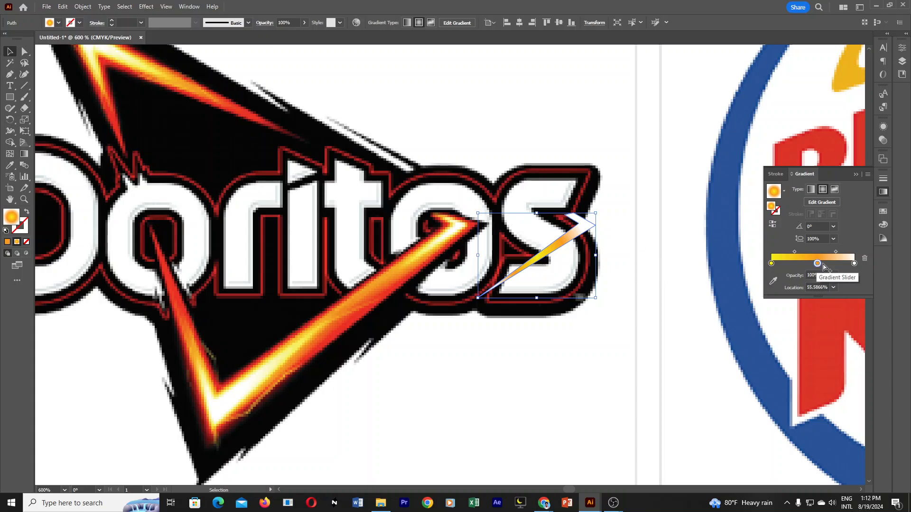
Reorder the radial gradient to yellow, white at about 59% and orange at the end, and set its angle to 60°.
drag(818, 264, 845, 252)
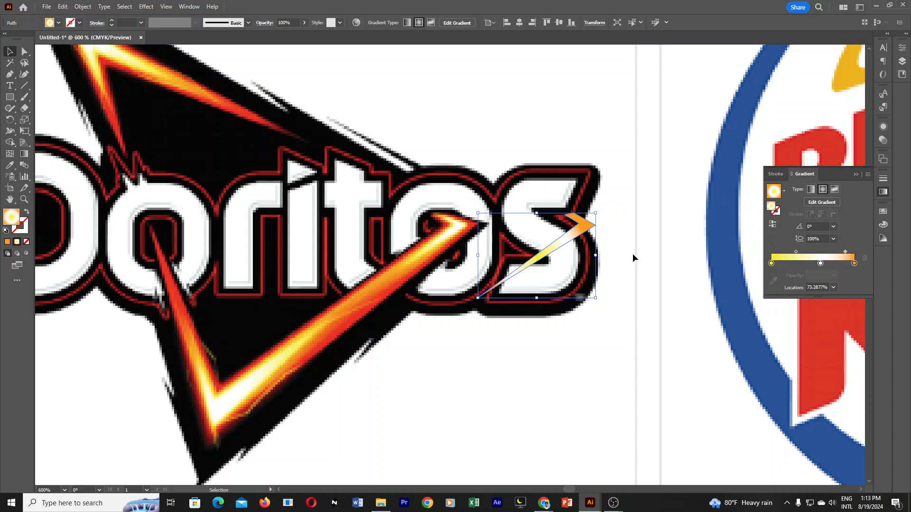
click(820, 228)
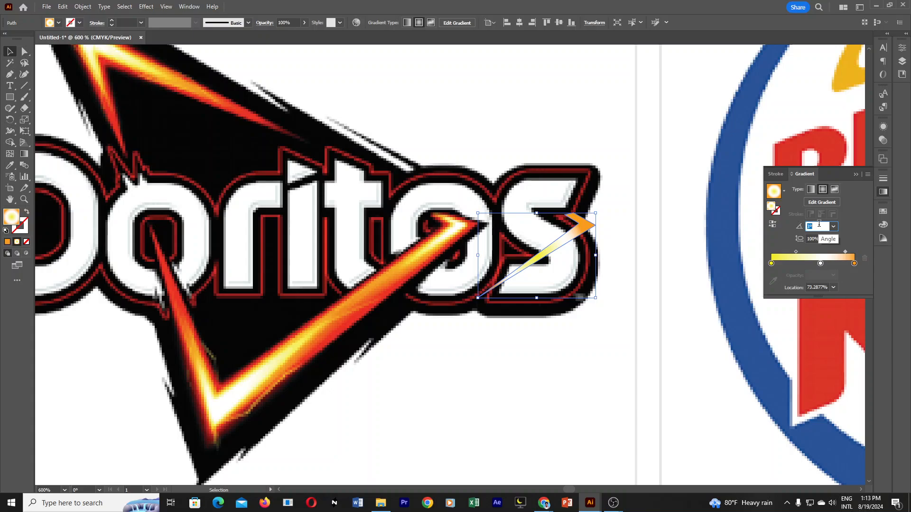
key(Up)
key(Up)
key(Up)
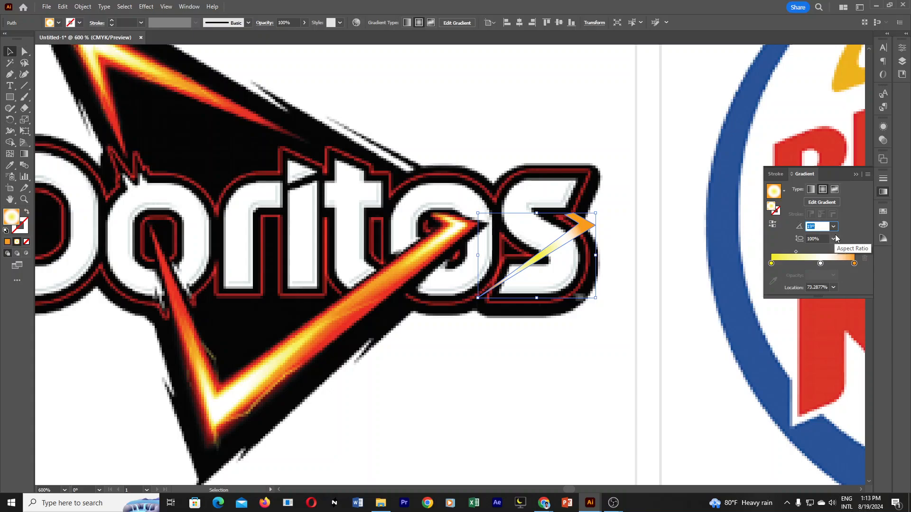
key(Up)
key(Up)
key(Up)
key(Up)
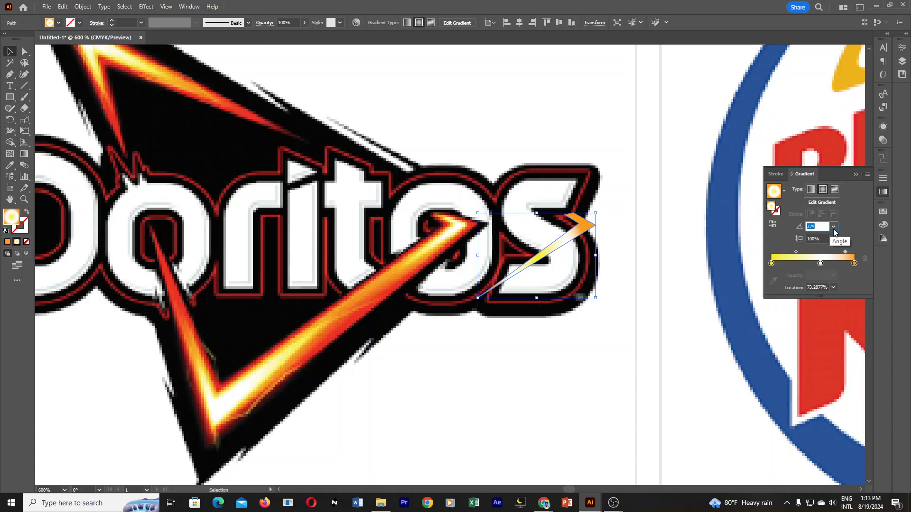
click(834, 226)
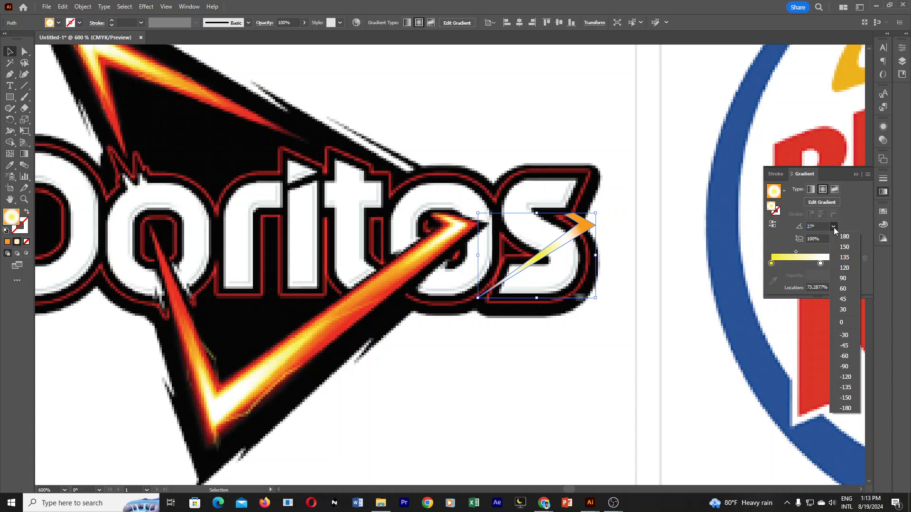
click(844, 288)
mouse_move(820, 266)
mouse_down()
mouse_move(779, 267)
mouse_move(822, 267)
mouse_up()
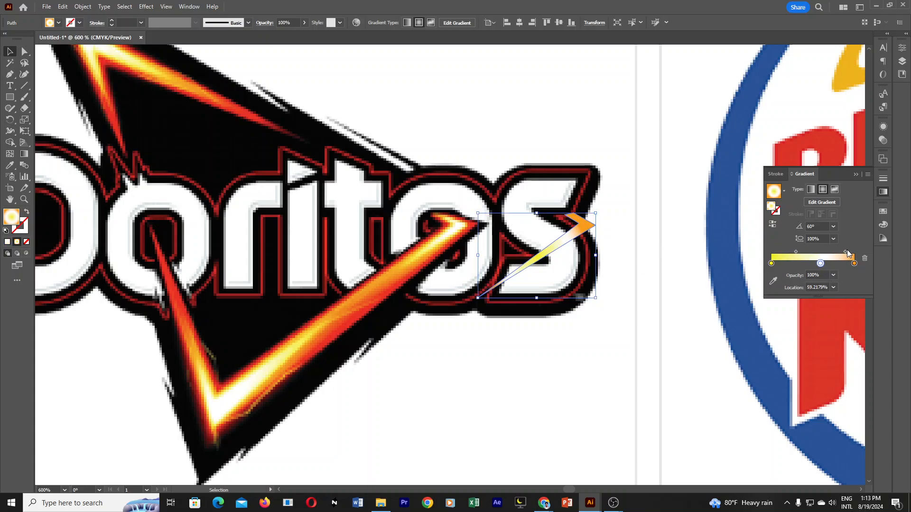
Change the highlight's gradient to freeform and colour the point at its arrow tip white FFFFFF.
mouse_move(846, 252)
mouse_down()
mouse_move(854, 252)
mouse_move(824, 253)
mouse_move(835, 252)
mouse_up()
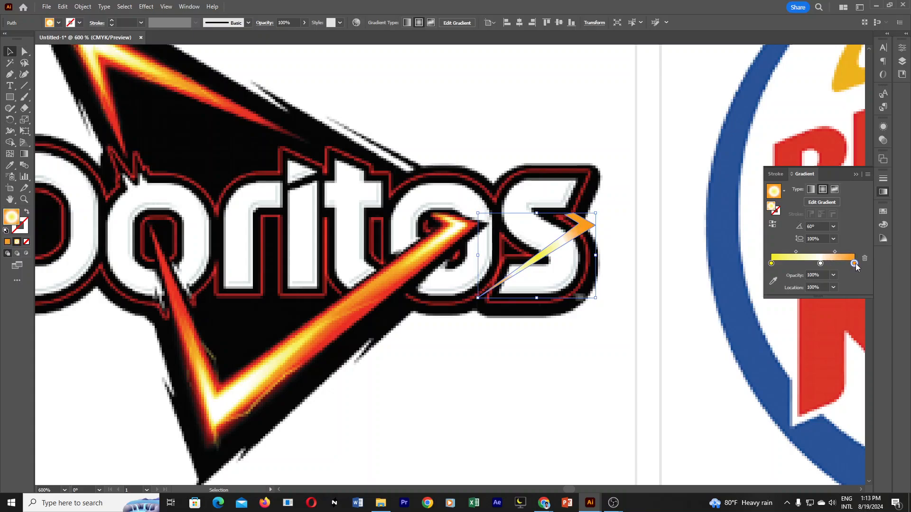
click(855, 263)
click(835, 190)
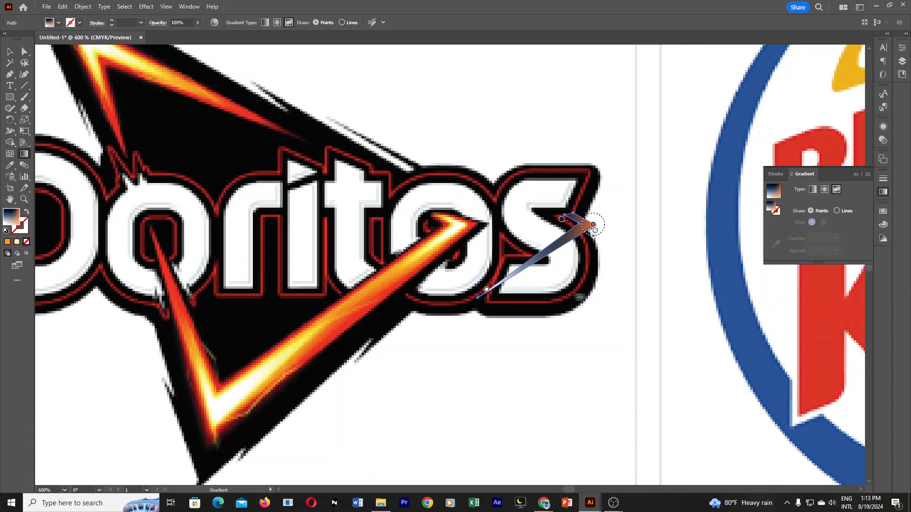
click(593, 225)
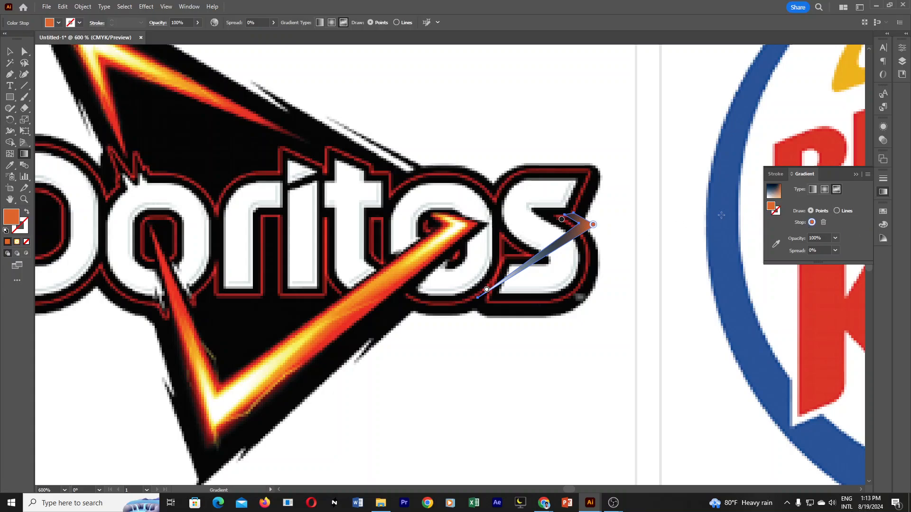
double_click(771, 210)
drag(731, 141, 602, 75)
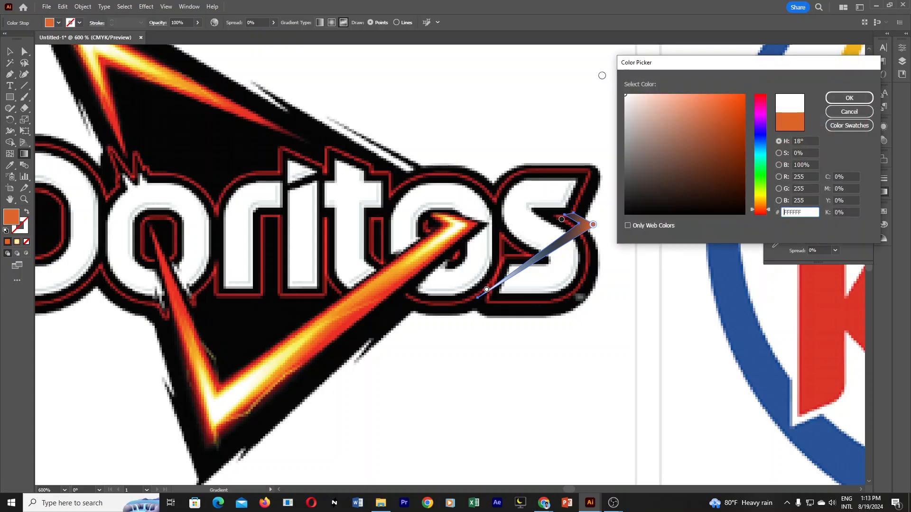
click(849, 97)
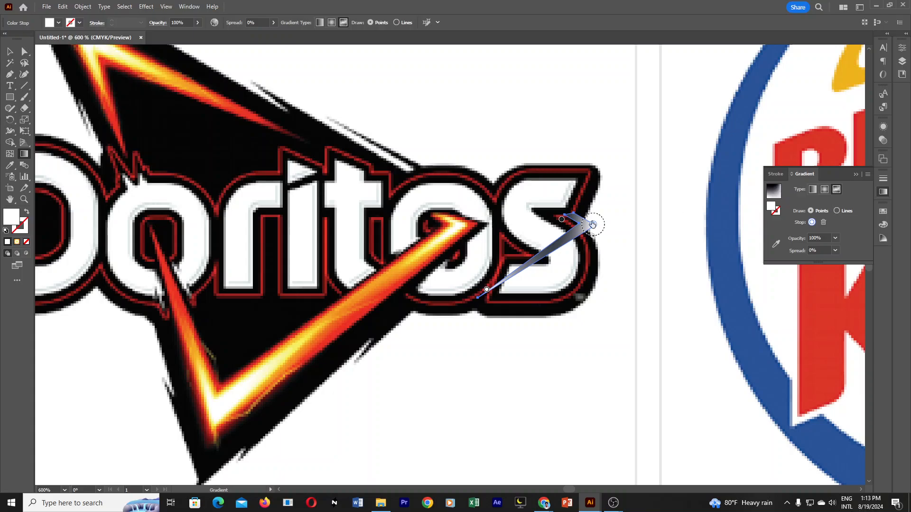
Recolour the dark freeform point on the highlight's short arm with yellow-orange sampled from the reference V.
click(562, 220)
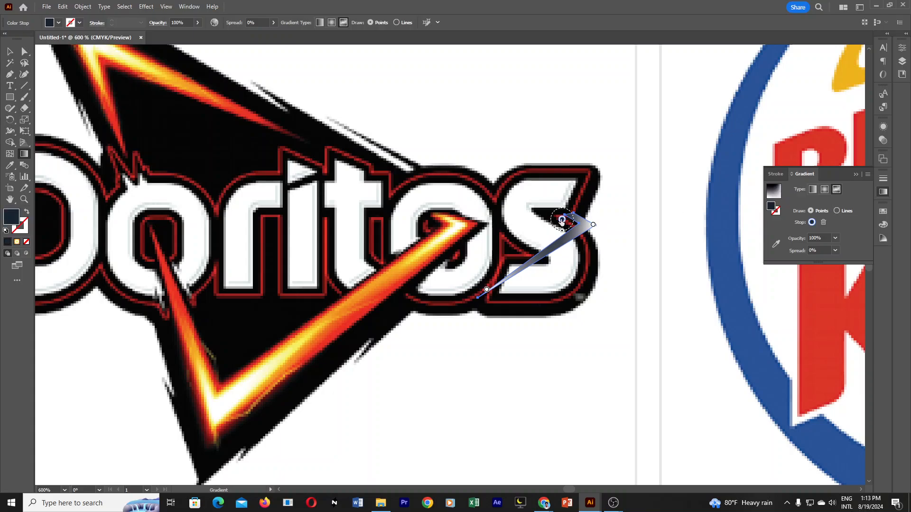
double_click(561, 221)
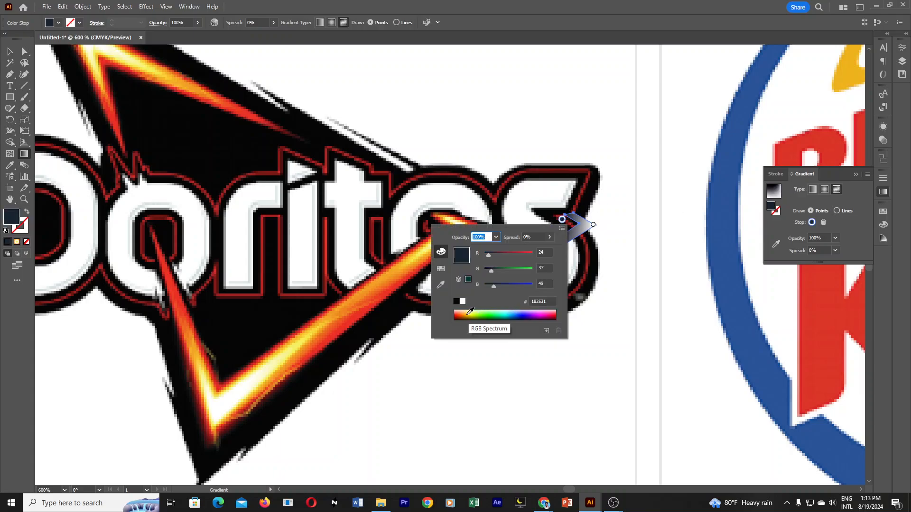
click(440, 284)
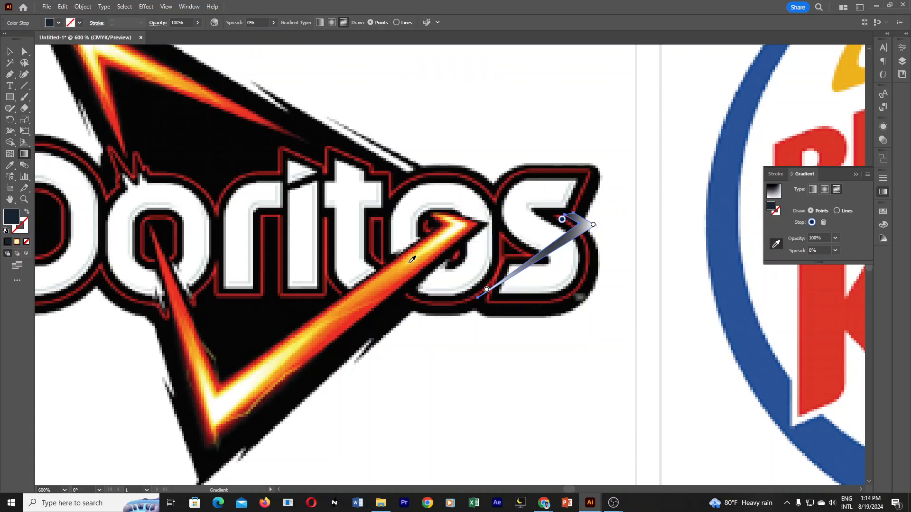
click(407, 262)
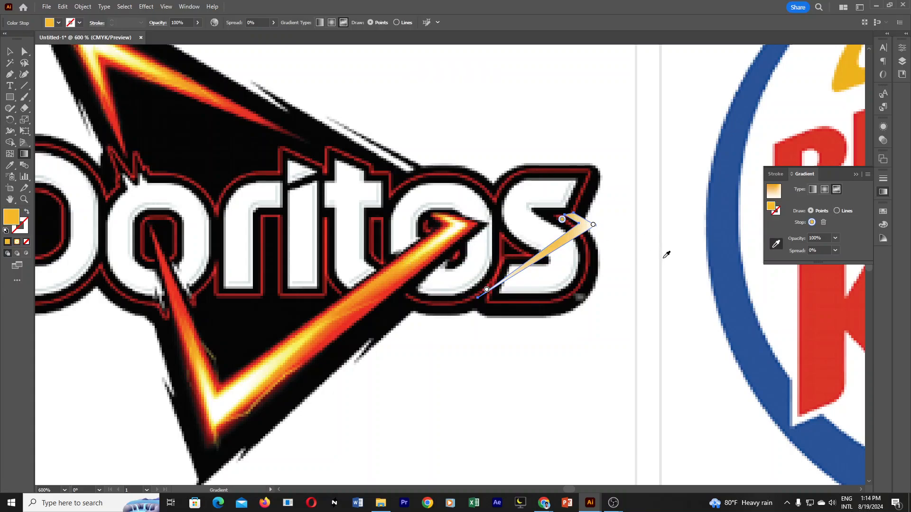
key(v)
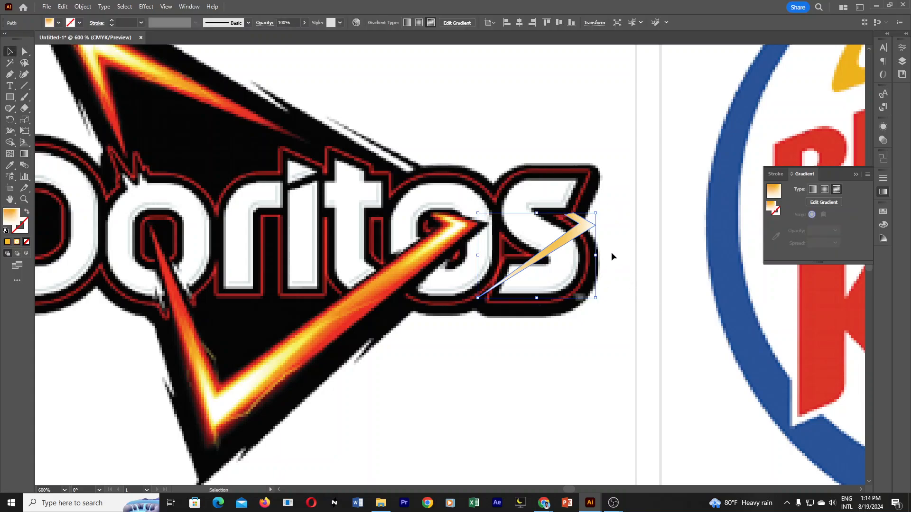
Try to move the gradient highlight back onto the V's long arm, and undo the move.
mouse_move(581, 234)
mouse_down()
mouse_move(454, 241)
mouse_move(510, 253)
mouse_up()
click(600, 385)
key(ctrl+z)
key(ctrl+z)
key(ctrl+z)
key(ctrl+z)
key(ctrl+z)
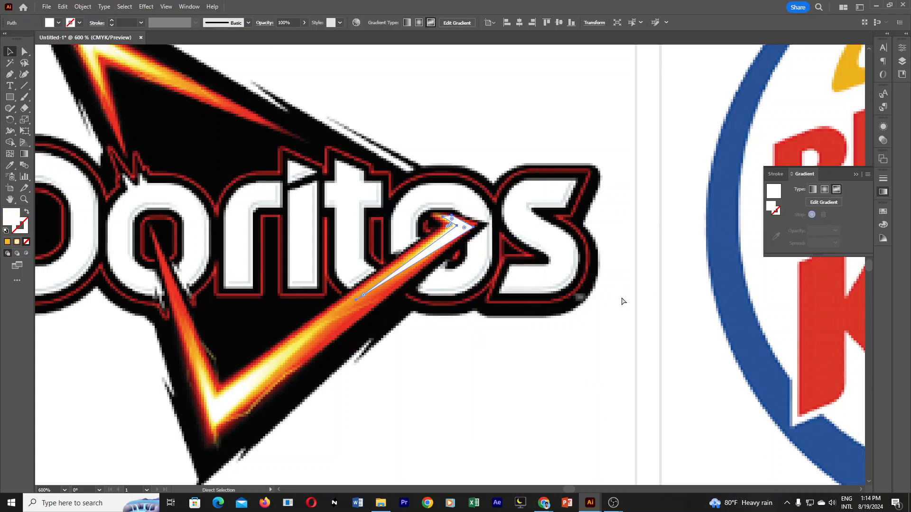
click(606, 337)
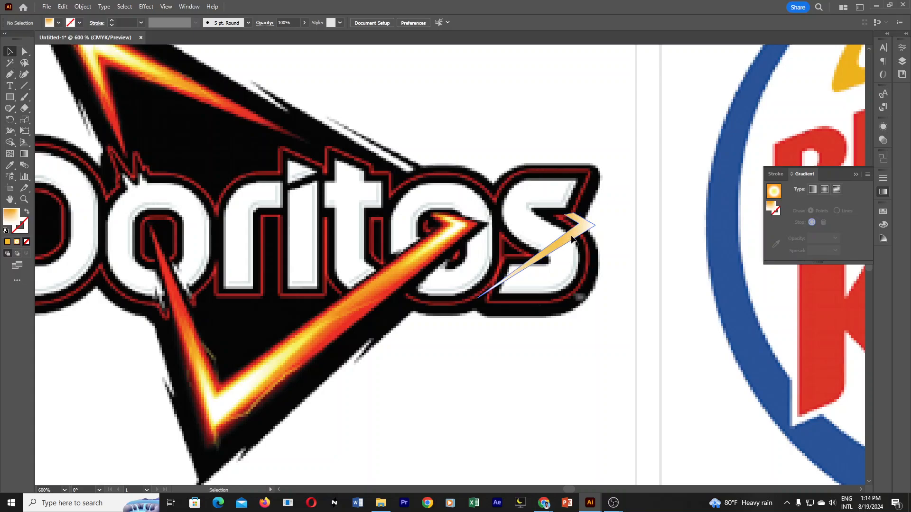
drag(558, 237, 456, 243)
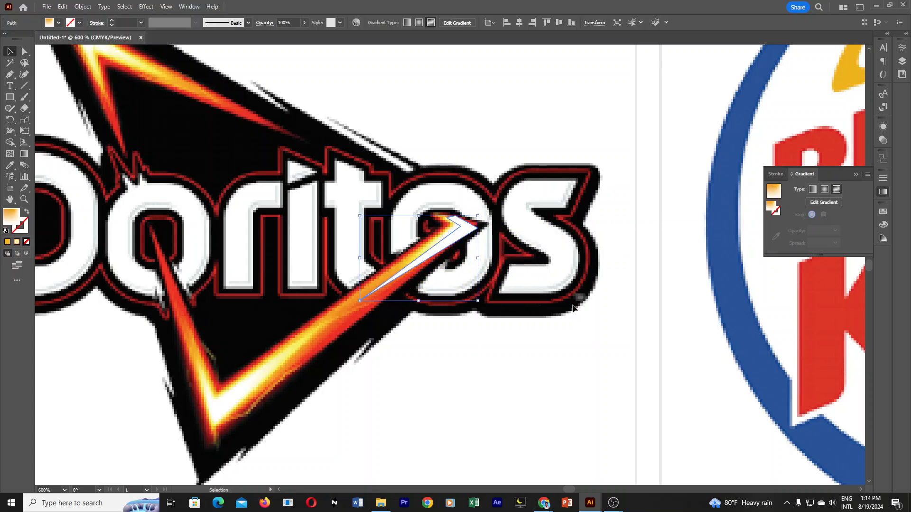
key(ctrl+z)
click(611, 314)
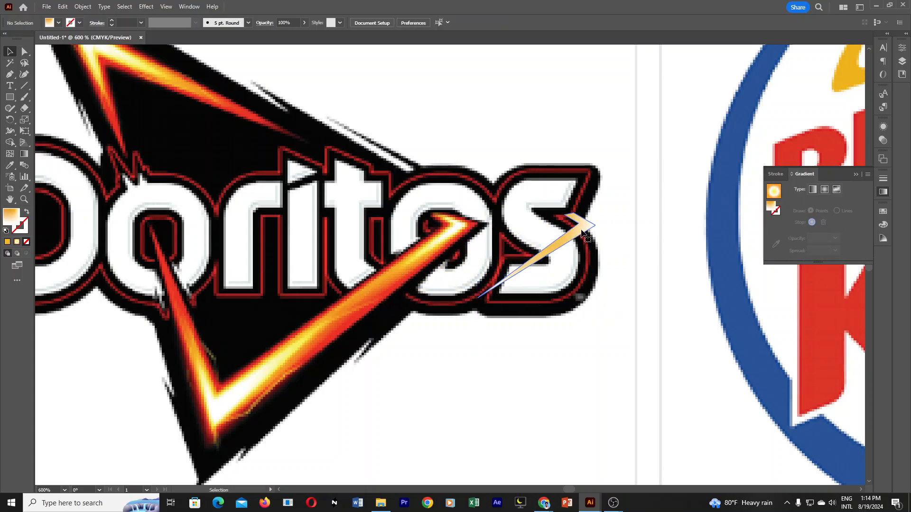
Move the highlight from the letter S back onto the upper end of the V's long arm.
click(582, 229)
right_click(574, 242)
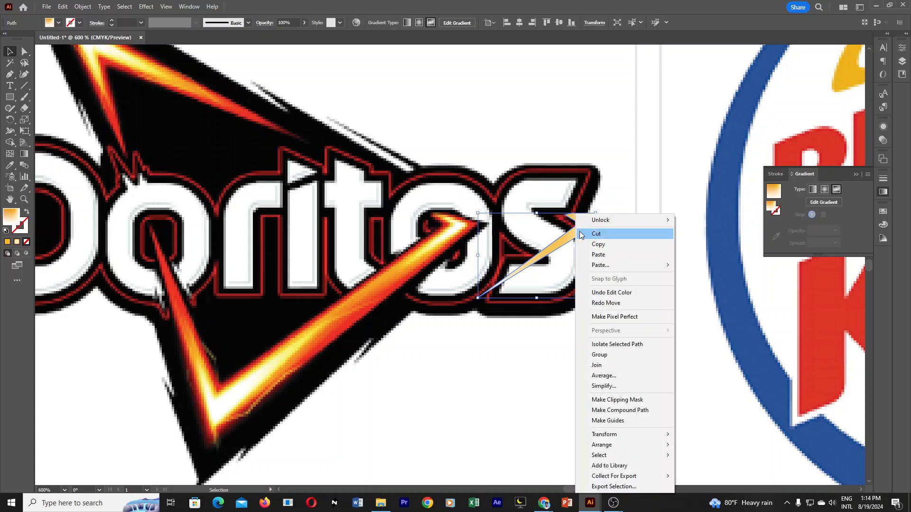
click(559, 240)
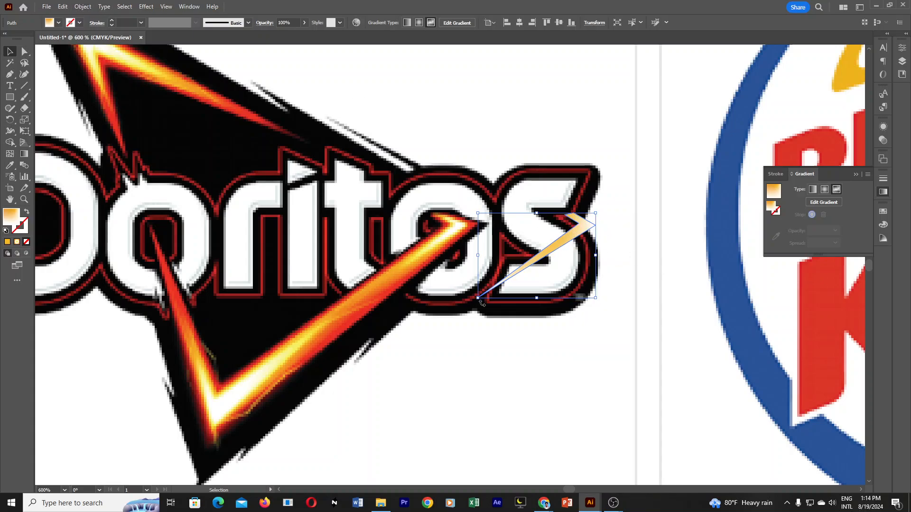
click(517, 339)
drag(565, 235, 453, 235)
click(336, 326)
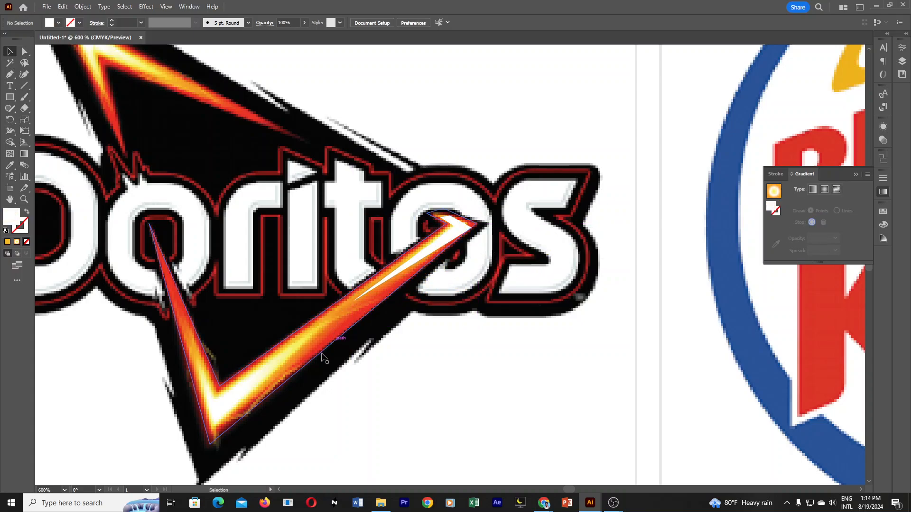
Fill the outer lower V path with red sampled from the reference's fiery edge.
click(297, 375)
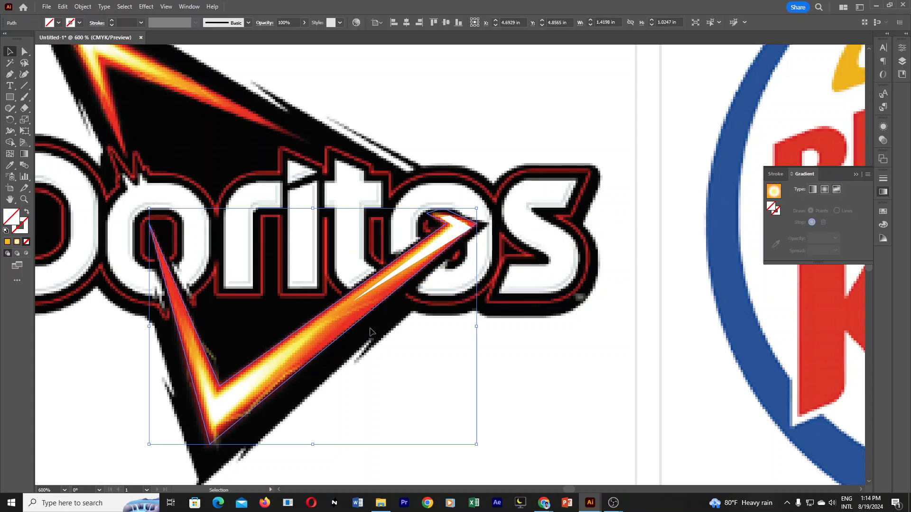
click(10, 165)
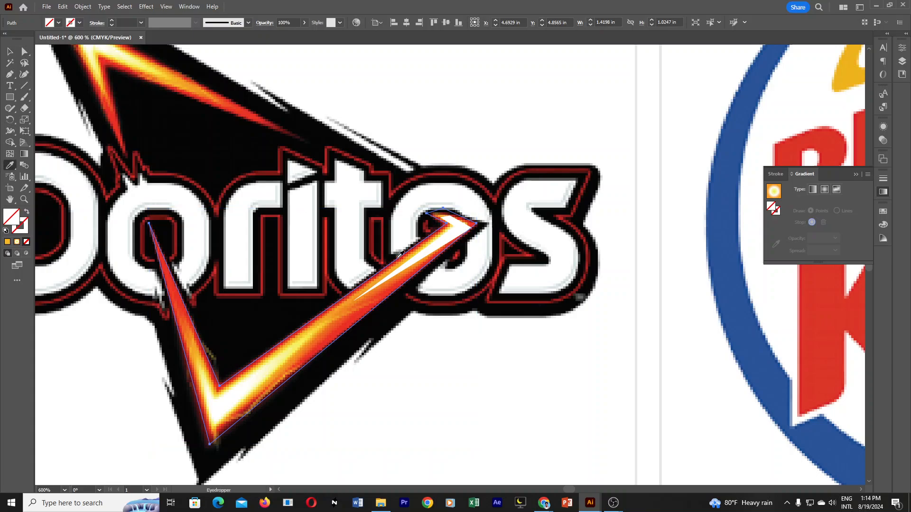
click(351, 317)
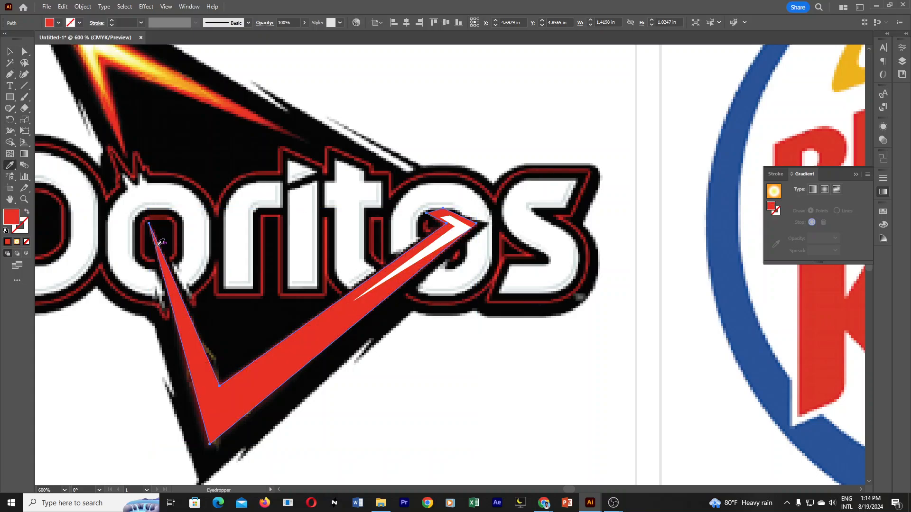
click(6, 53)
click(590, 384)
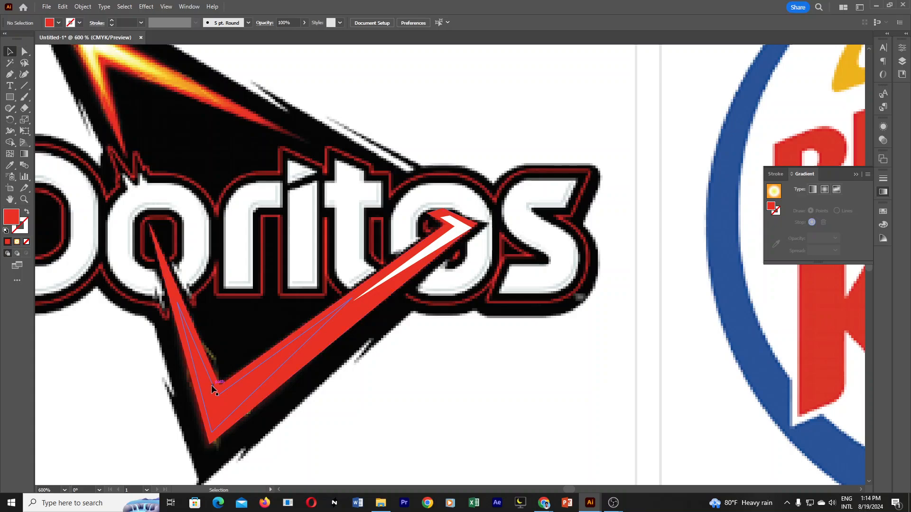
click(260, 375)
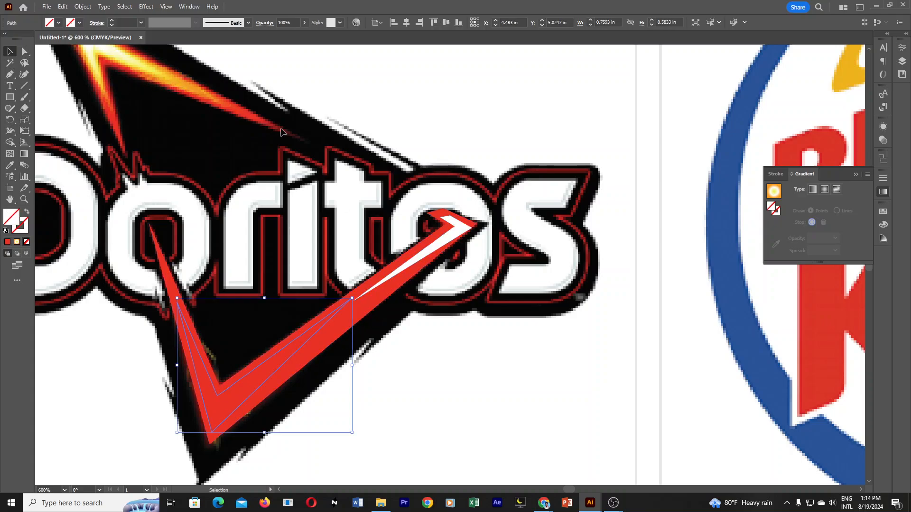
click(454, 346)
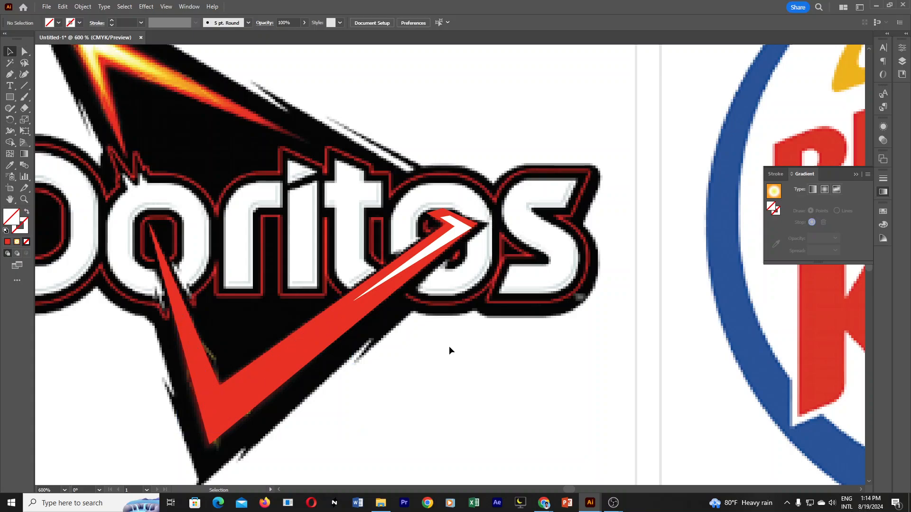
Give the highlight at the V's upper end a freeform gradient drawn with points.
click(442, 260)
click(814, 190)
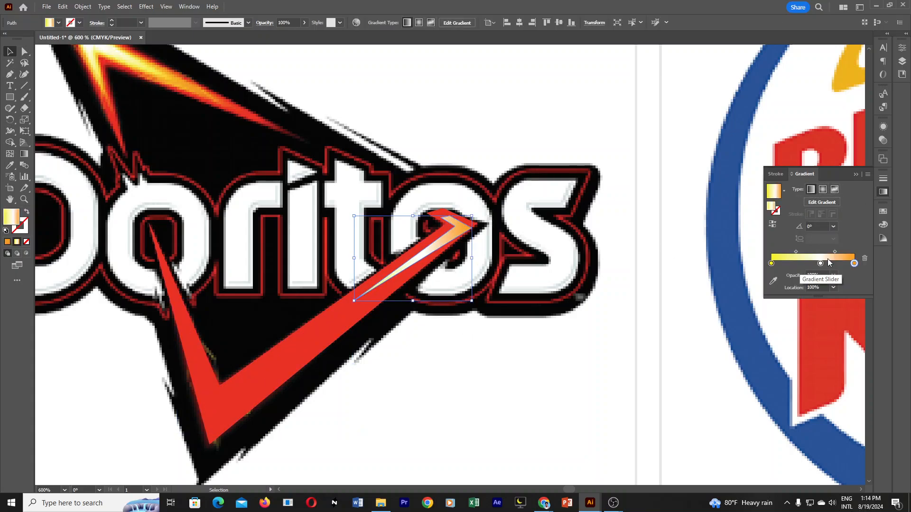
click(836, 189)
click(837, 211)
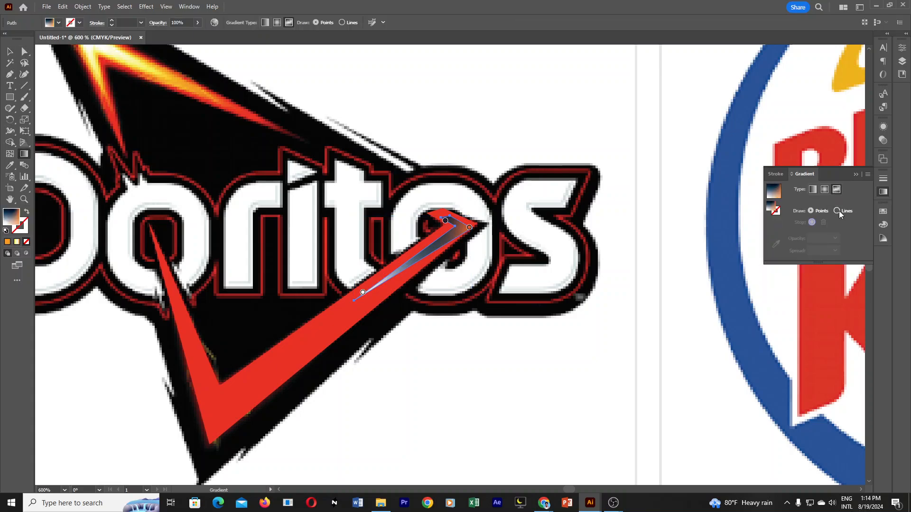
click(811, 211)
Colour the freeform points yellow at the highlight's tail and short arm, and white at its arrow tip.
double_click(363, 295)
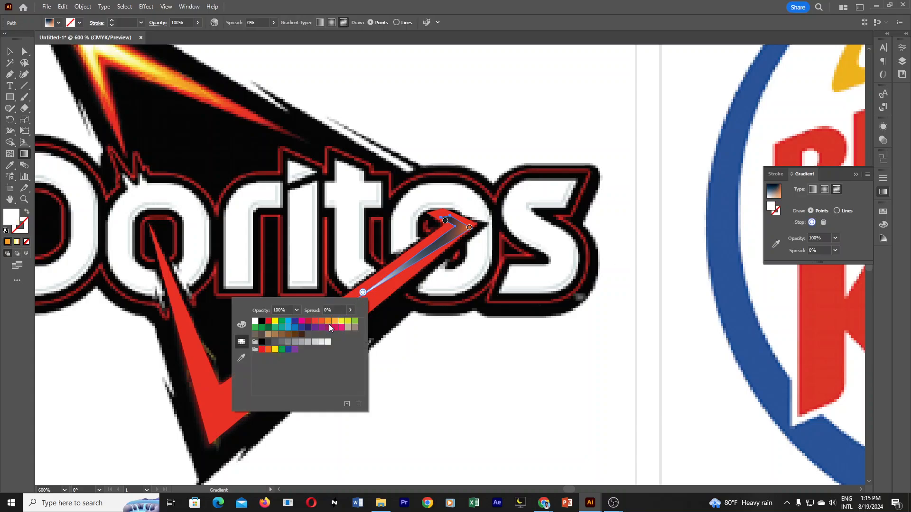
click(342, 323)
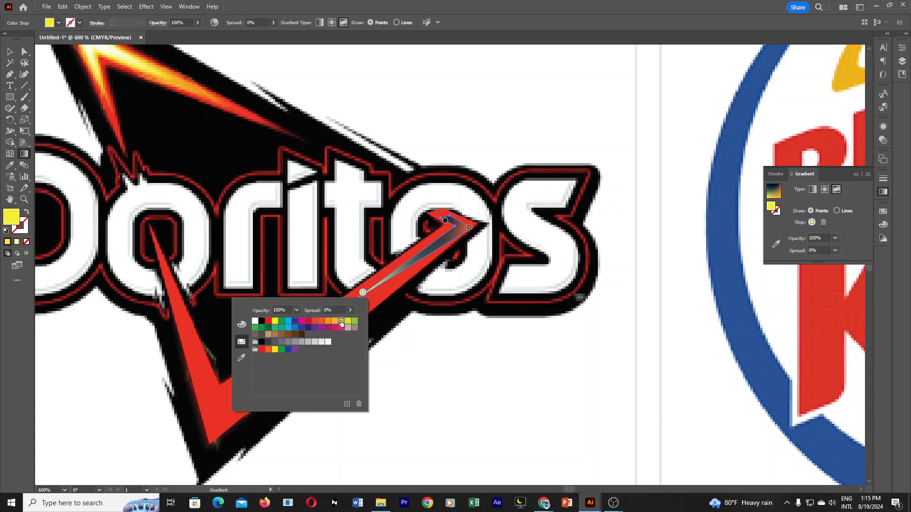
double_click(445, 222)
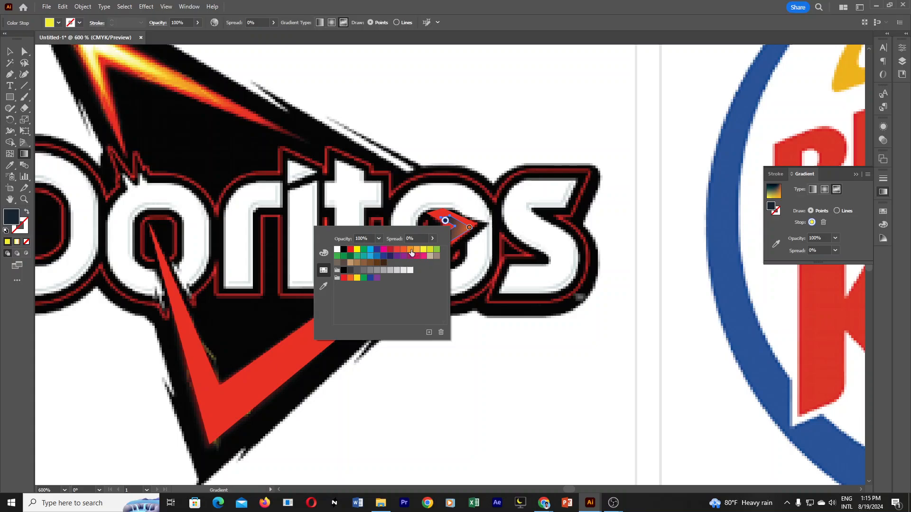
click(423, 250)
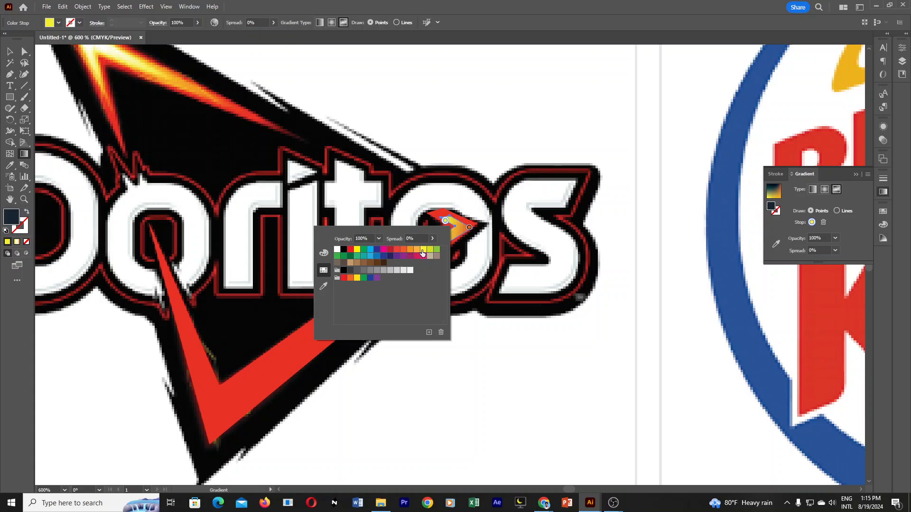
double_click(468, 227)
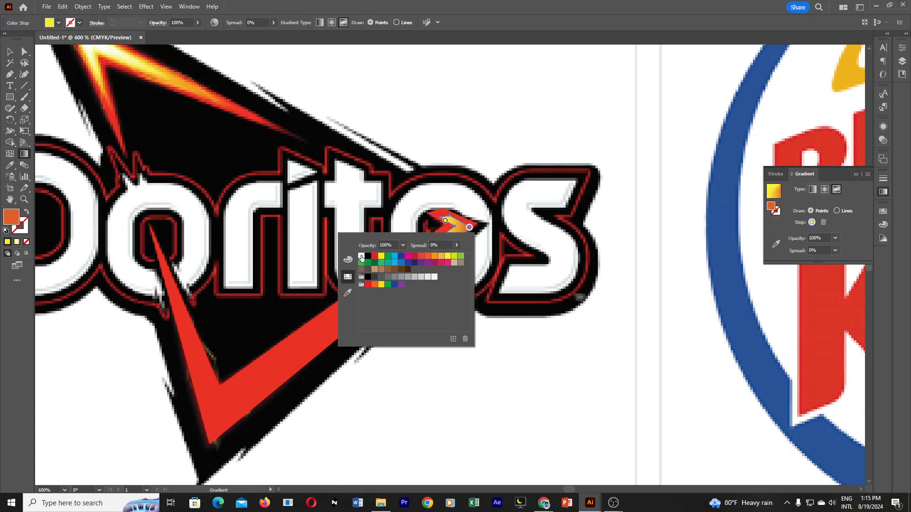
click(361, 258)
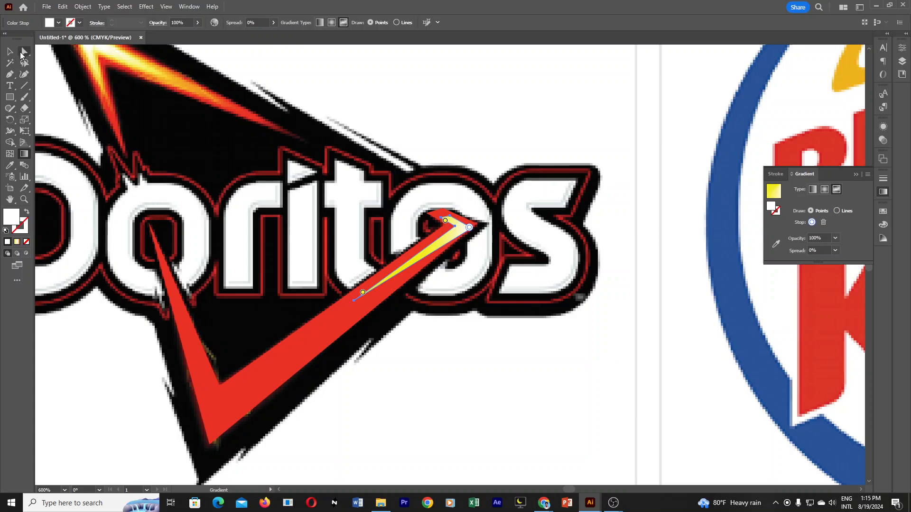
click(10, 52)
click(618, 351)
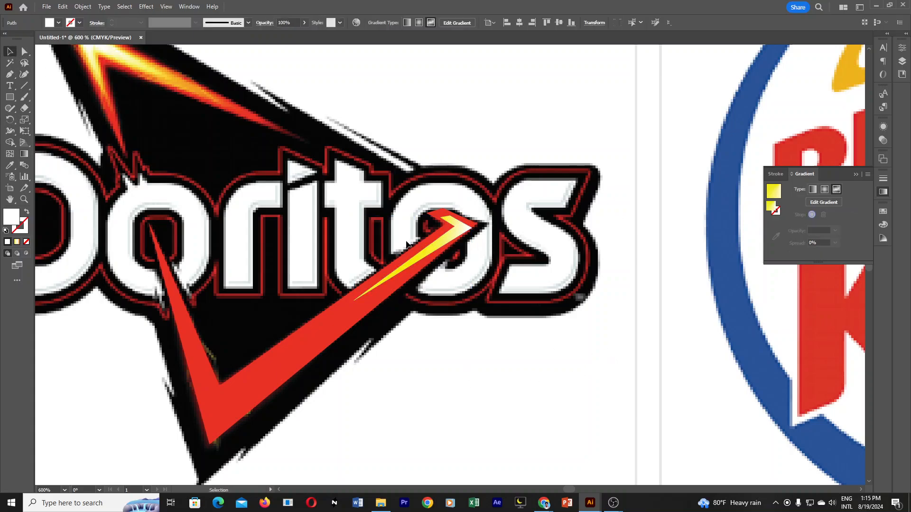
Pull the anchor point at the highlight's arrow tip slightly inward, away from the red V's edge.
click(472, 226)
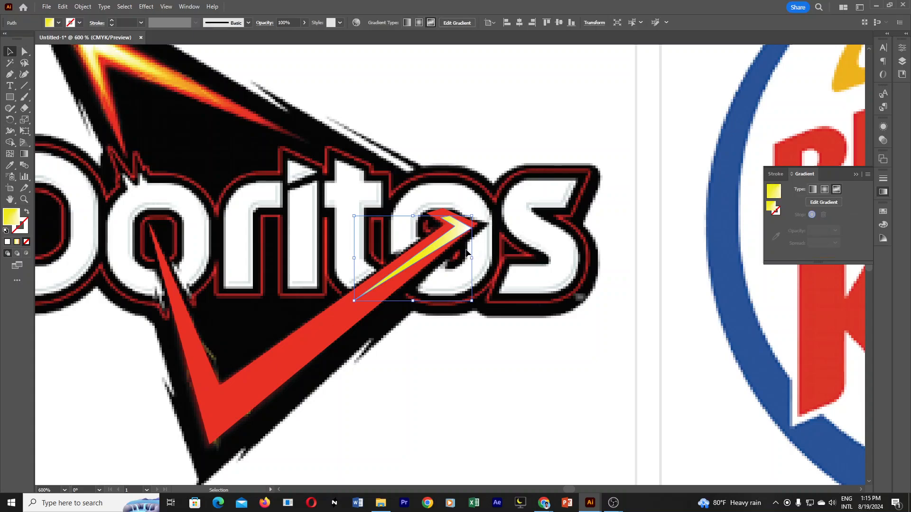
click(26, 51)
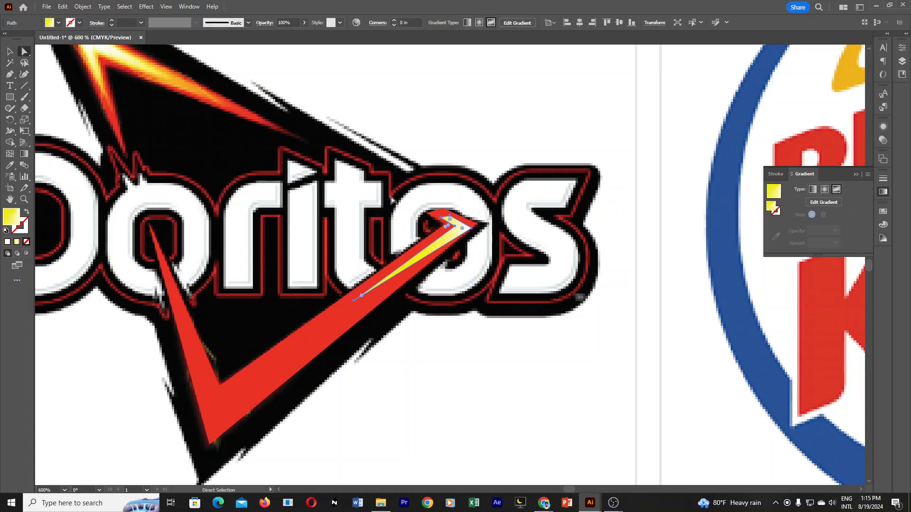
click(471, 229)
drag(471, 229, 467, 229)
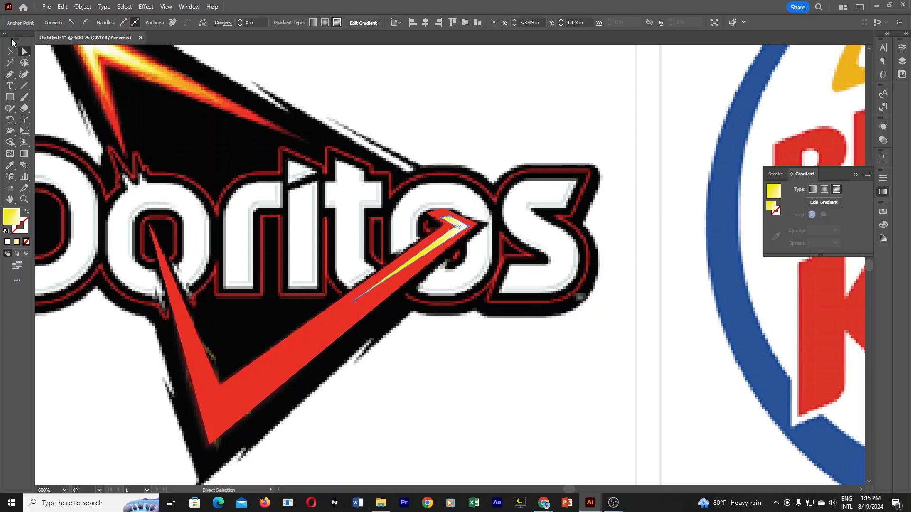
Bring up the appearance attributes of the yellow-white highlight path at the V's upper end.
click(10, 50)
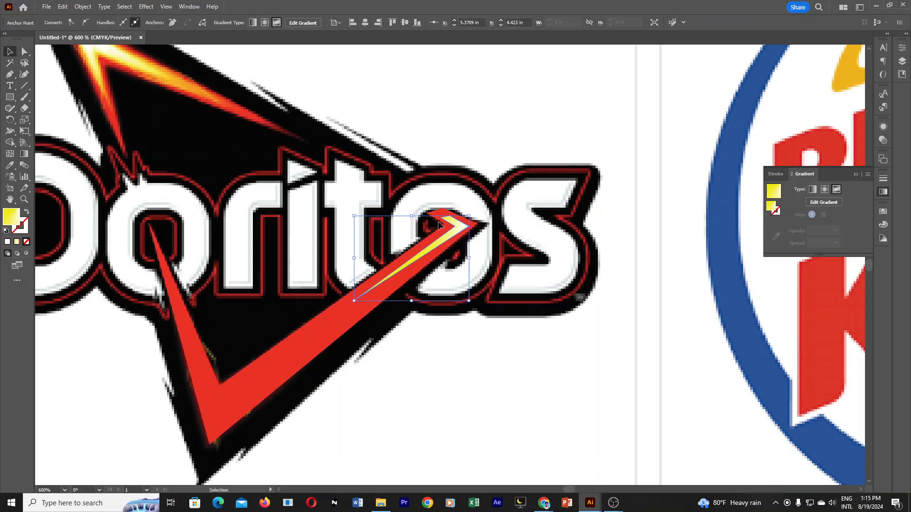
click(903, 49)
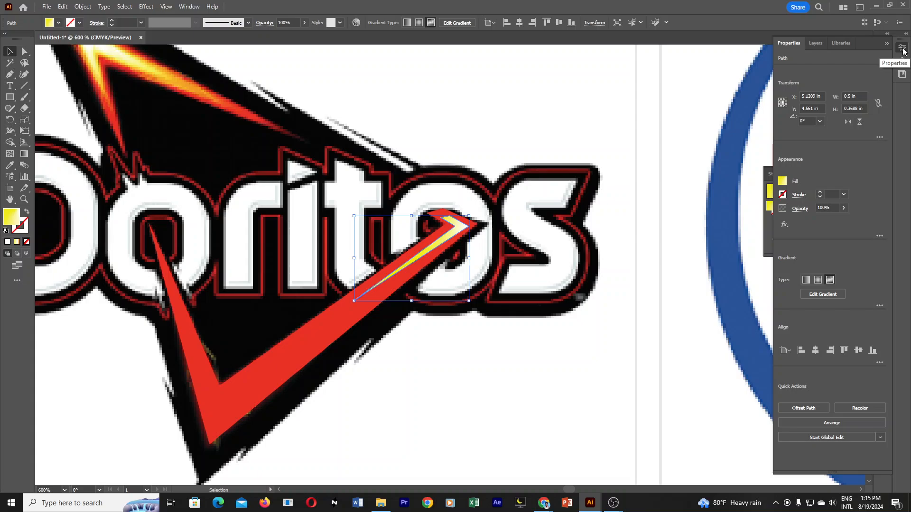
click(903, 49)
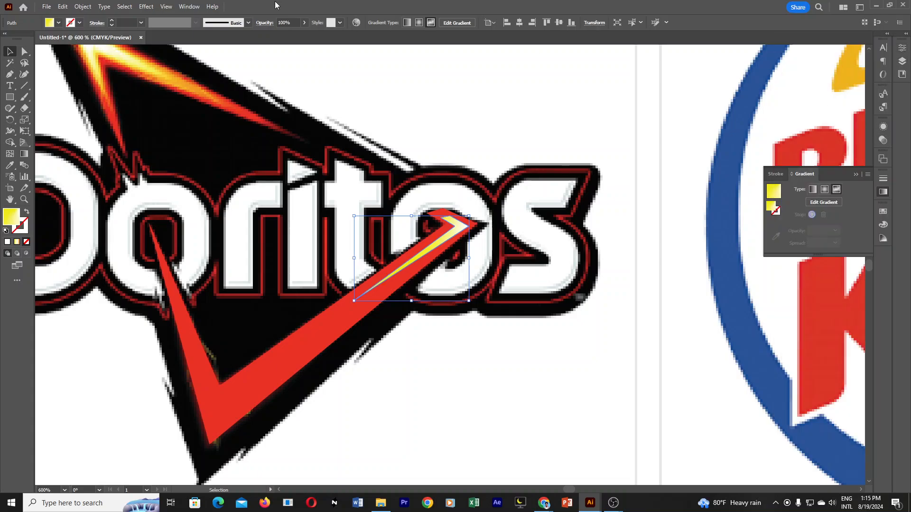
click(189, 7)
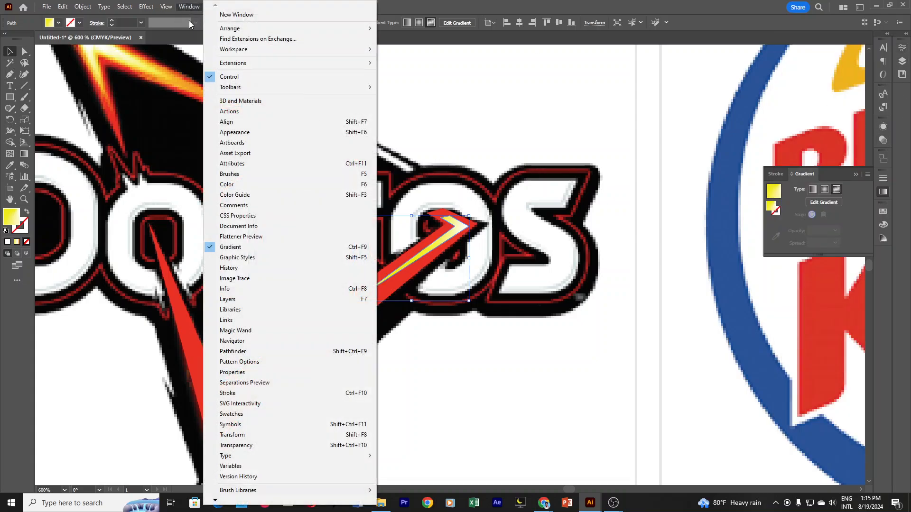
click(268, 133)
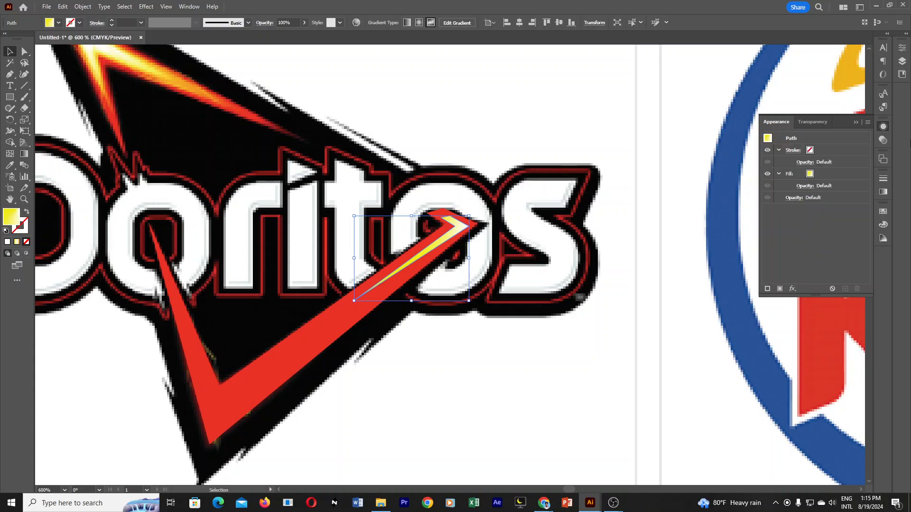
click(189, 6)
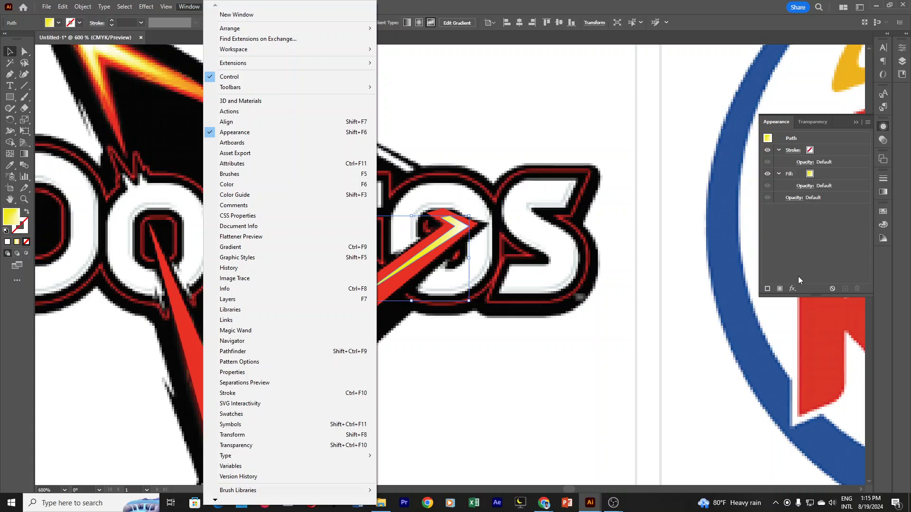
click(793, 289)
click(792, 290)
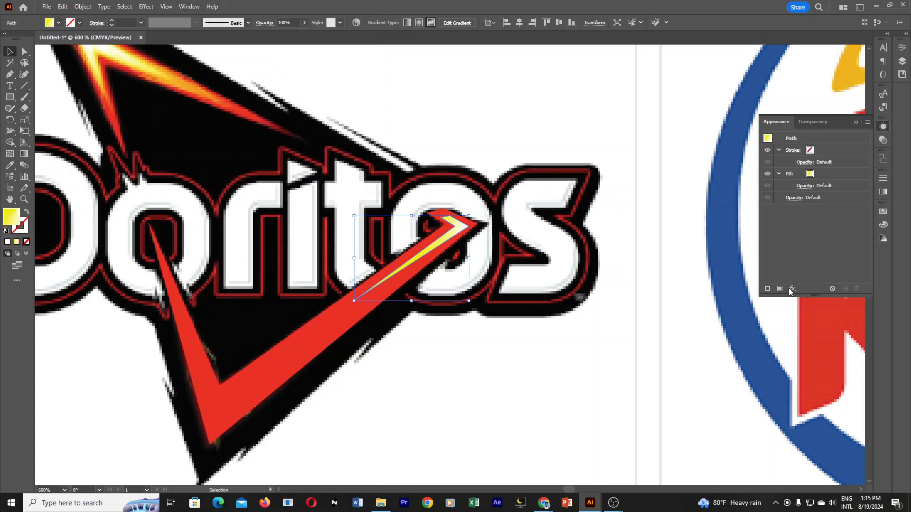
Apply a Gaussian Blur effect with a radius of about 4.66 pixels to the yellow-white highlight.
click(791, 289)
mouse_move(823, 205)
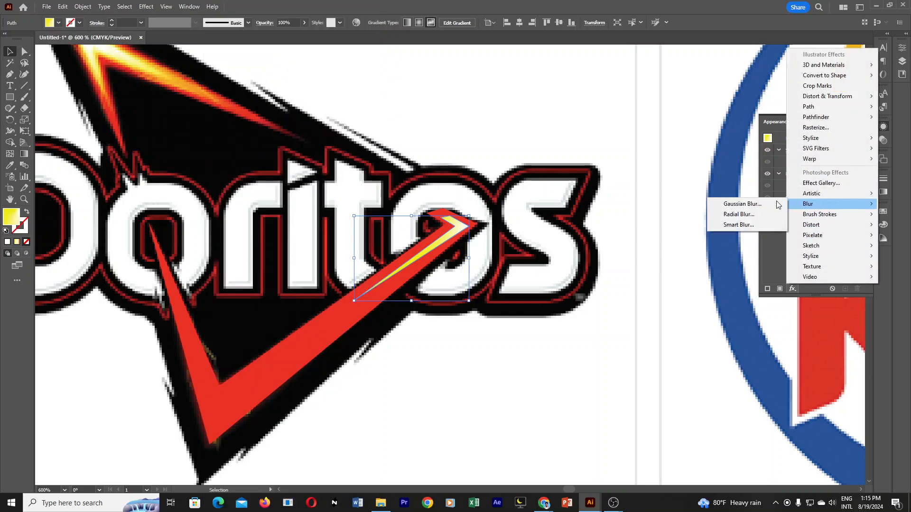
click(754, 205)
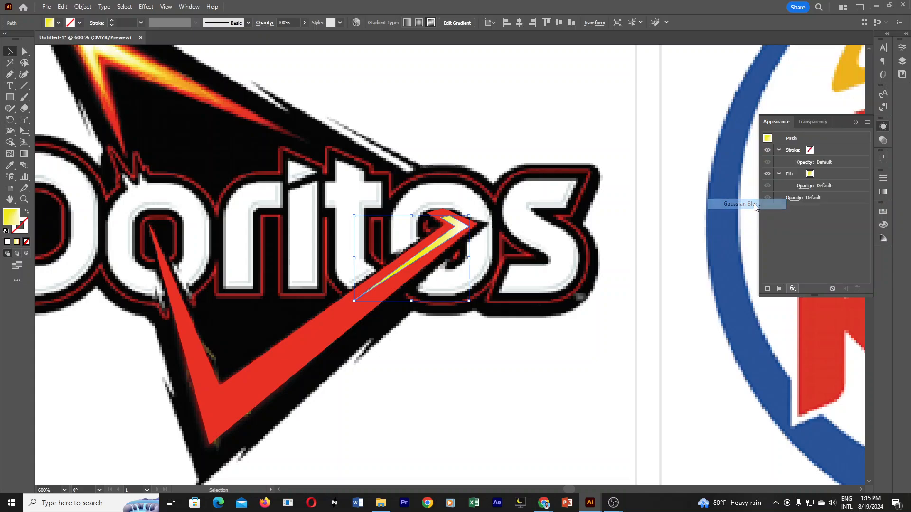
drag(439, 223, 632, 142)
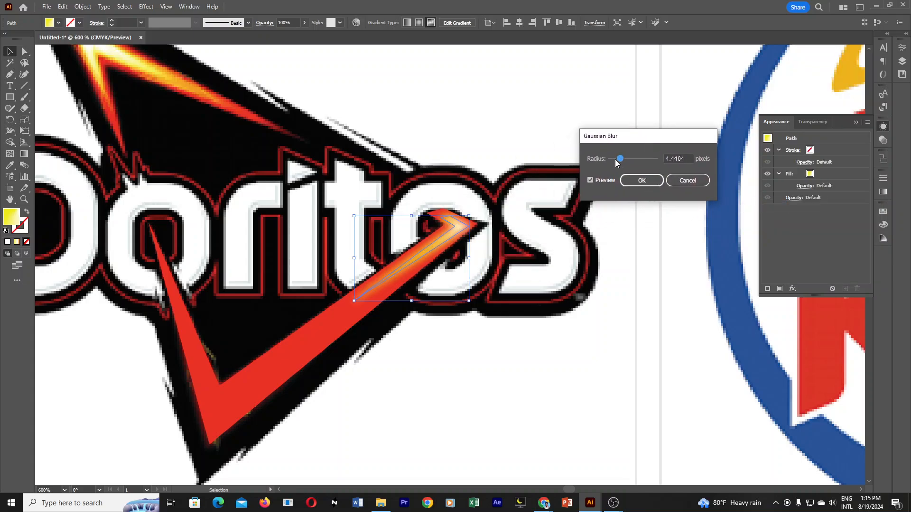
drag(616, 163, 625, 162)
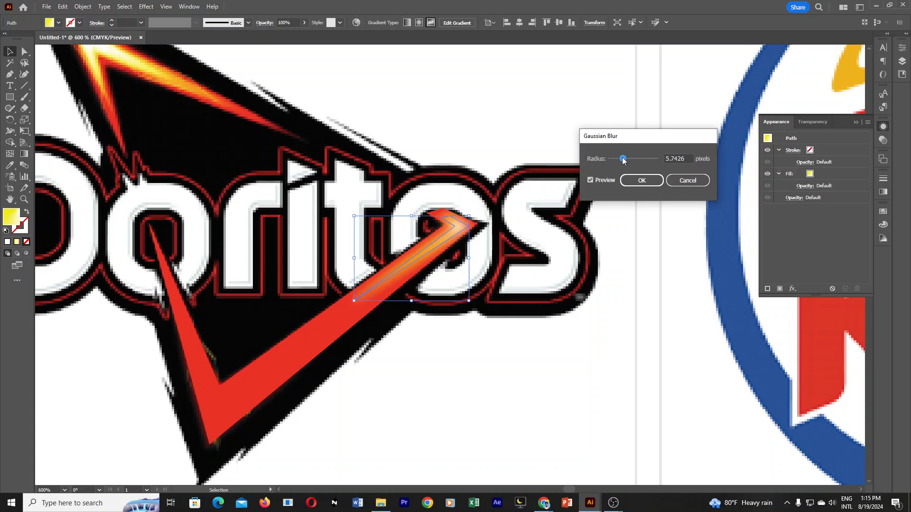
drag(620, 161, 622, 162)
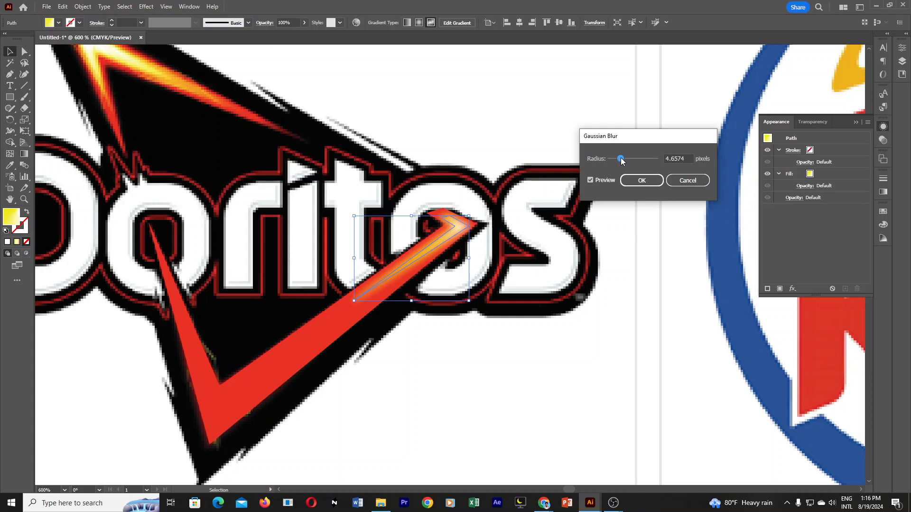
click(641, 180)
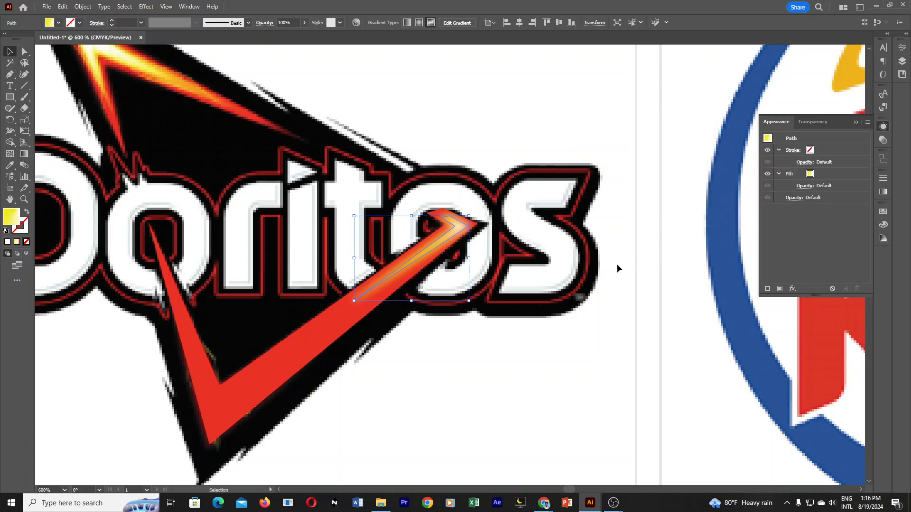
click(617, 264)
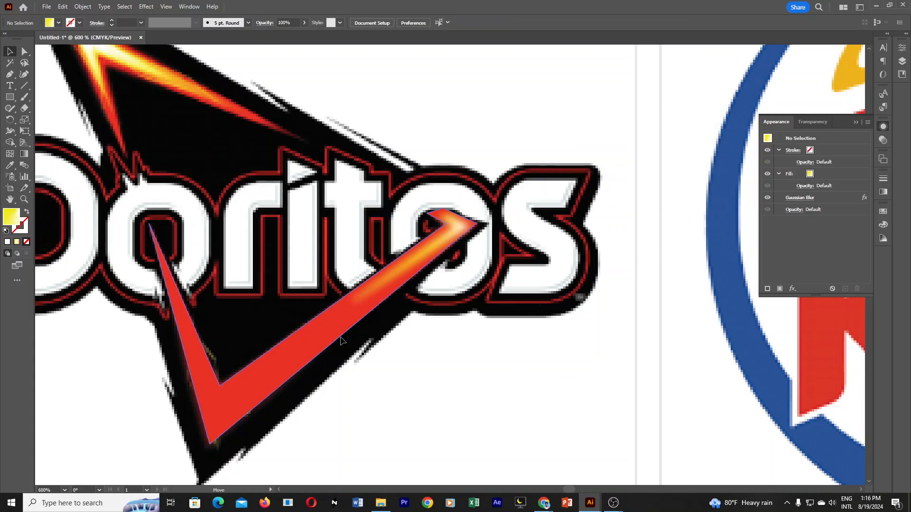
Shift the red V and the blurred highlight aside to compare them with the reference, and undo the moves.
drag(341, 340, 391, 367)
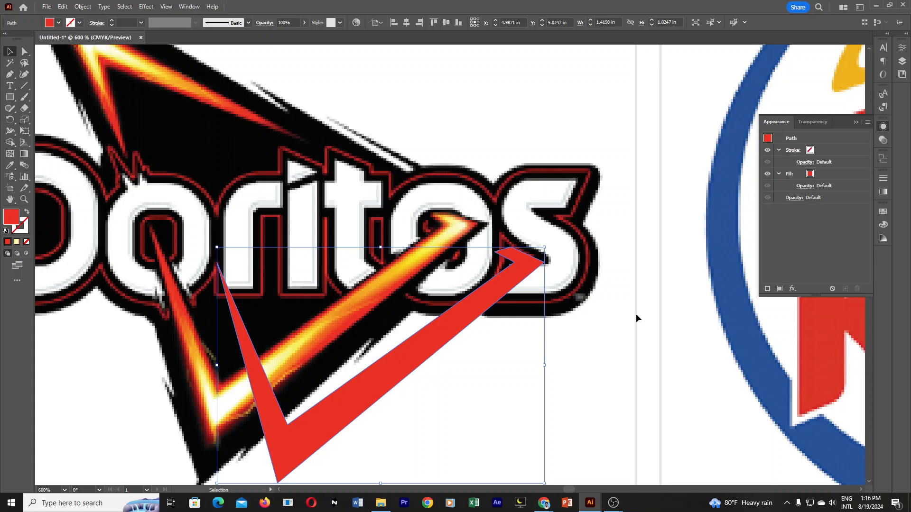
key(a)
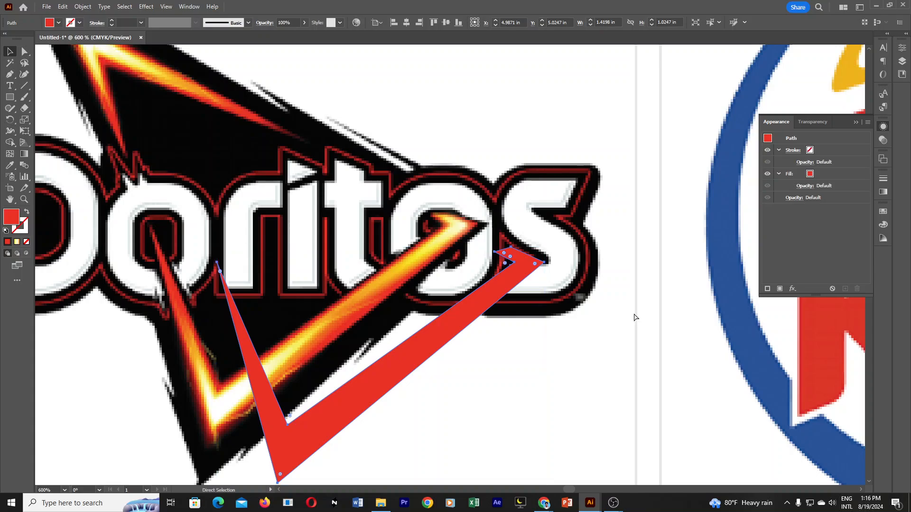
drag(466, 228, 532, 215)
key(ctrl+z)
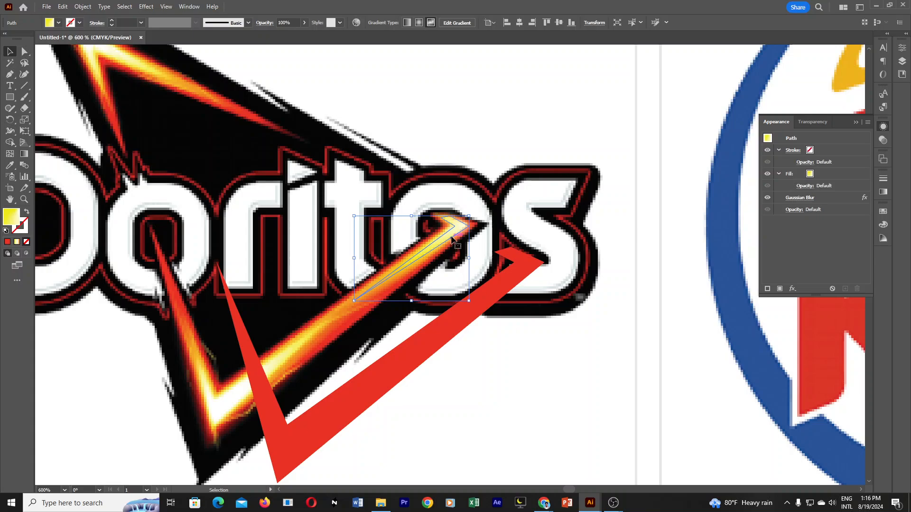
drag(455, 240, 474, 265)
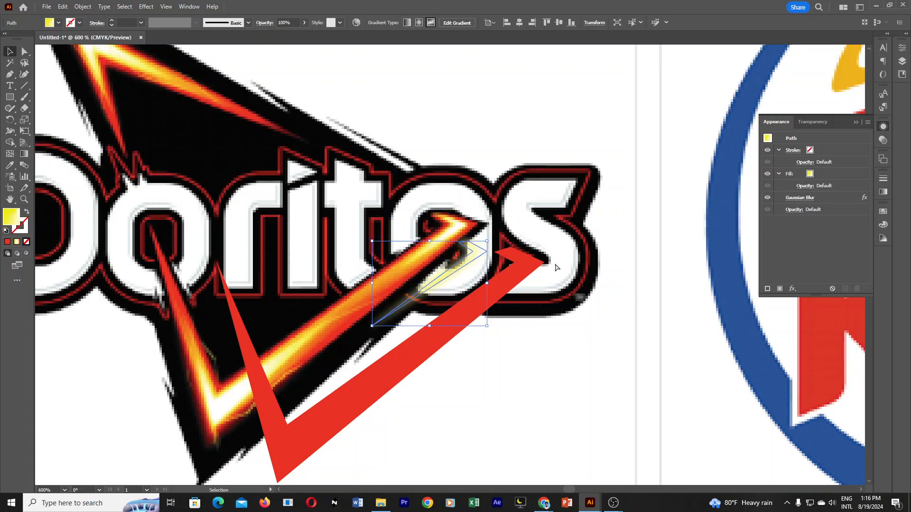
key(a)
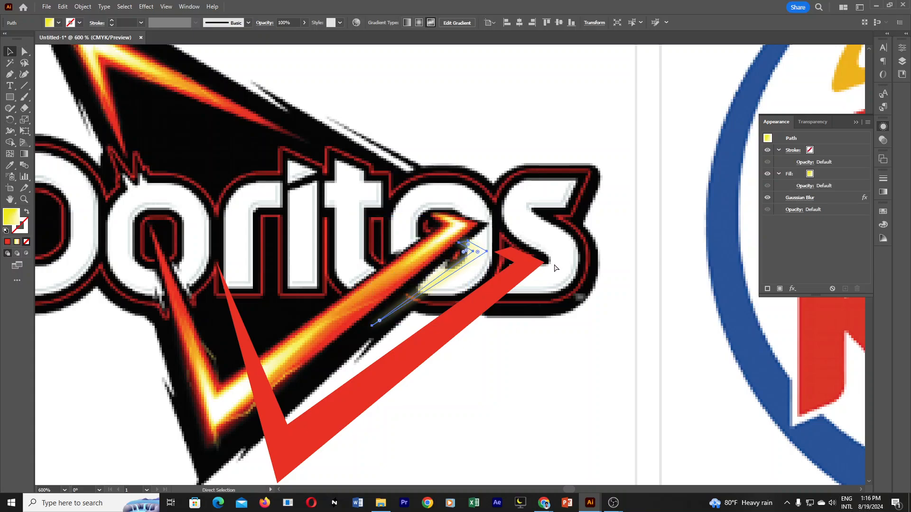
key(ctrl+z)
key(ctrl+z)
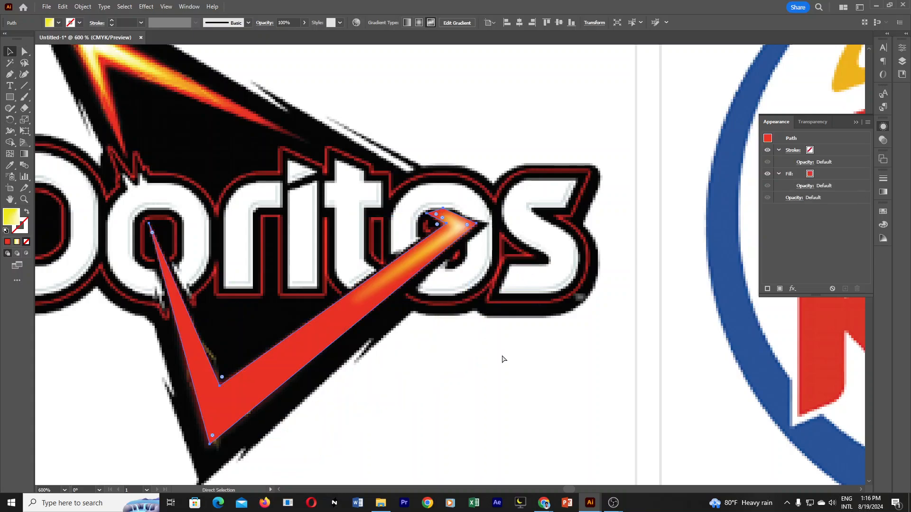
click(503, 354)
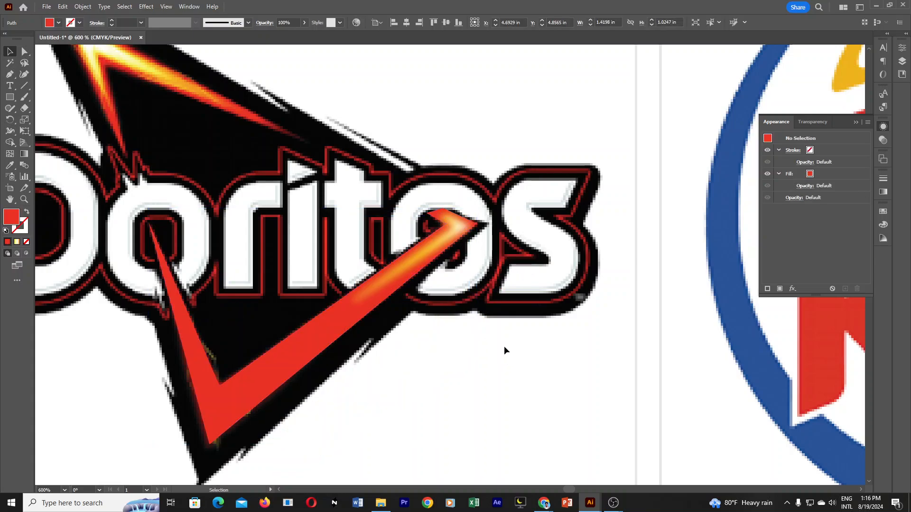
Try to copy the upper highlight's fill onto the inner path at the V's lower corner with the Eyedropper.
click(270, 378)
click(10, 165)
click(451, 233)
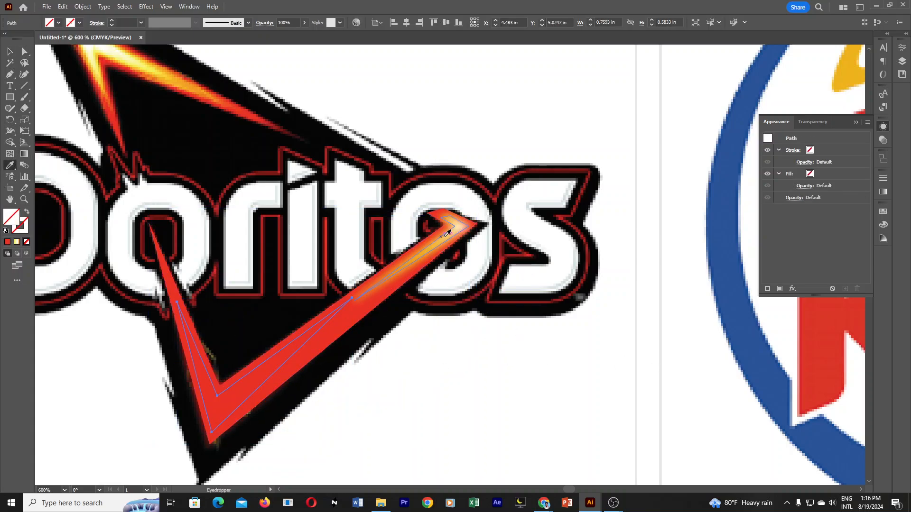
click(459, 223)
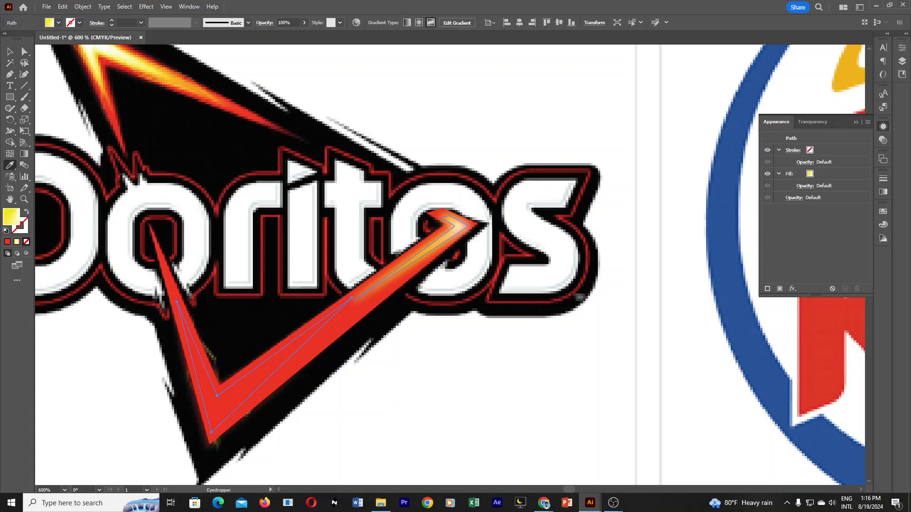
click(445, 243)
key(ctrl+z)
Move the red V aside to check the reference colours at its lower corner, and undo the move.
click(9, 52)
click(394, 372)
drag(317, 351, 374, 407)
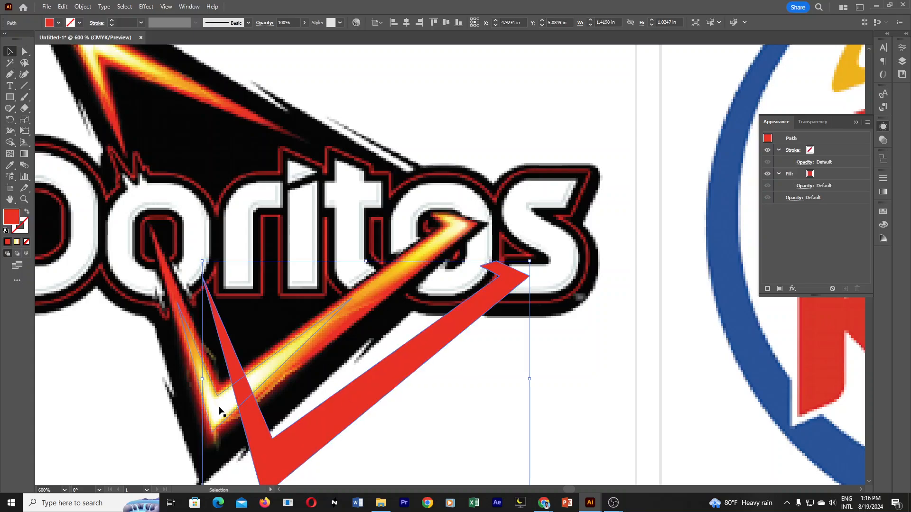
key(ctrl+z)
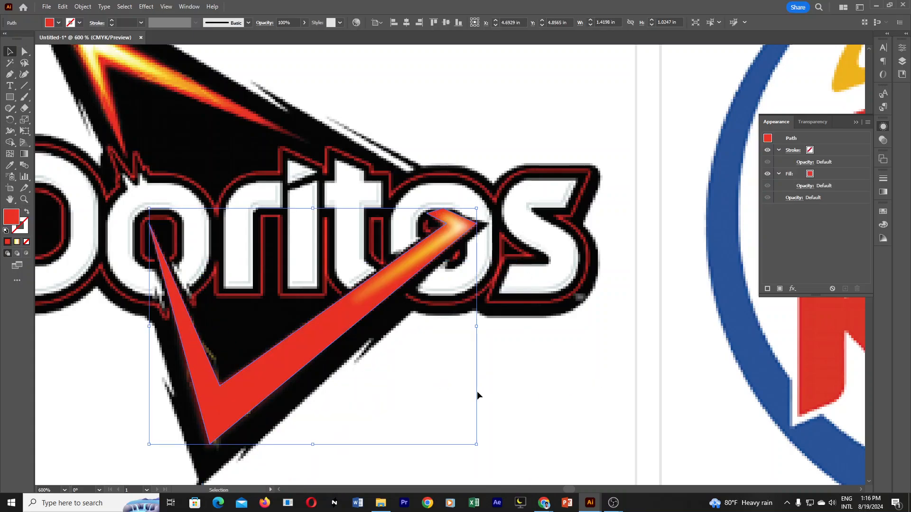
key(ctrl+z)
Give the inner path at the V's lower corner a freeform gradient with points at its bottom tip and both arm ends.
click(288, 357)
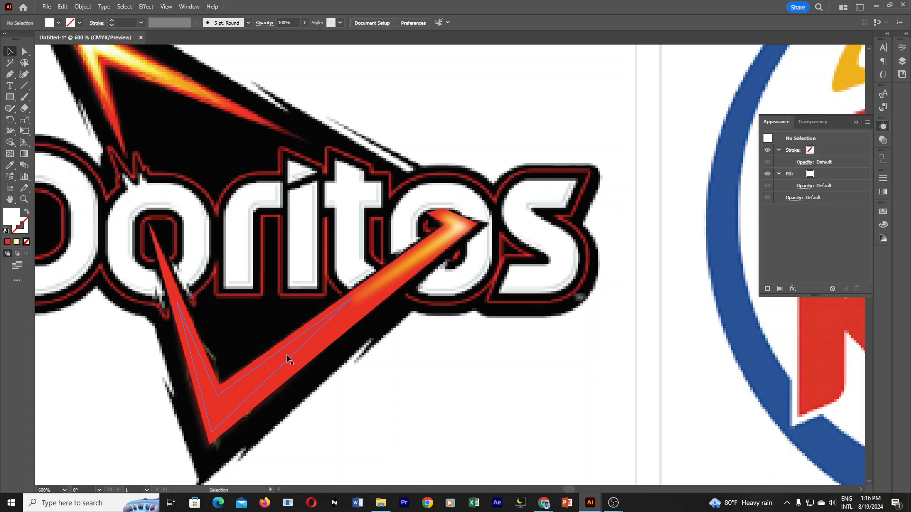
click(883, 191)
click(816, 189)
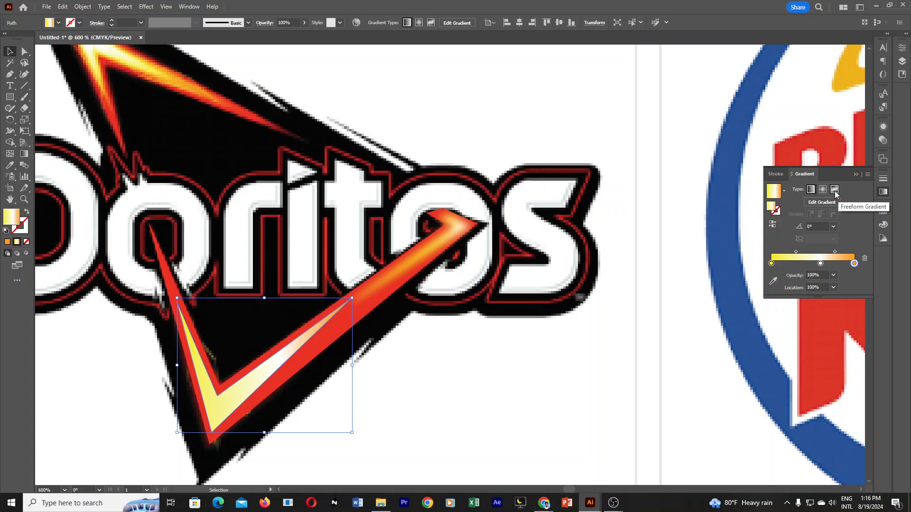
click(835, 191)
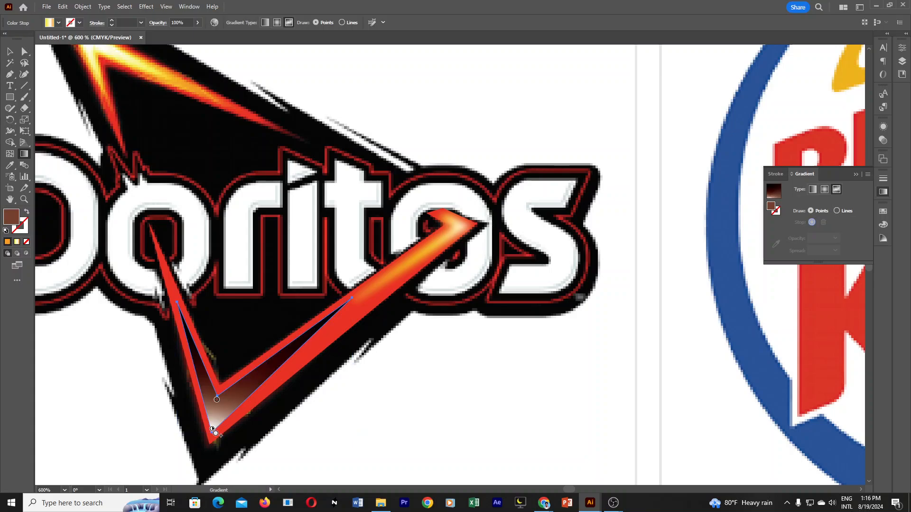
click(213, 430)
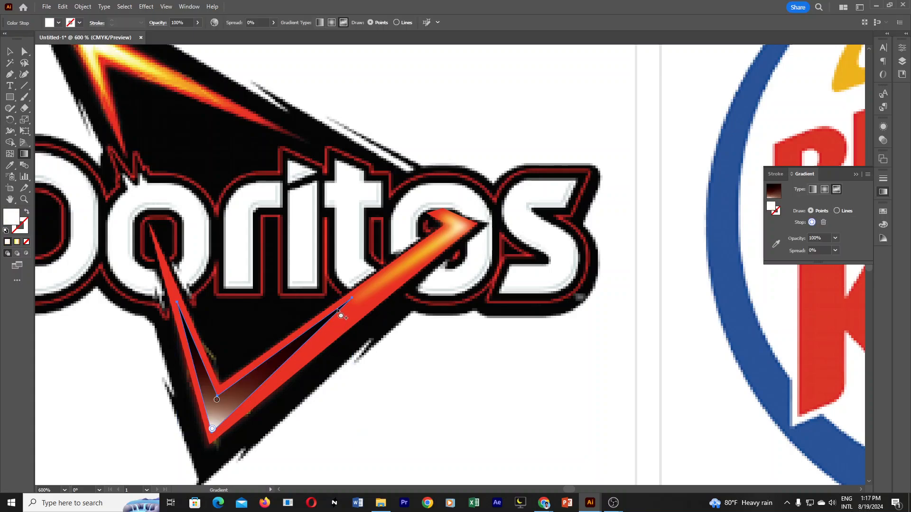
click(337, 308)
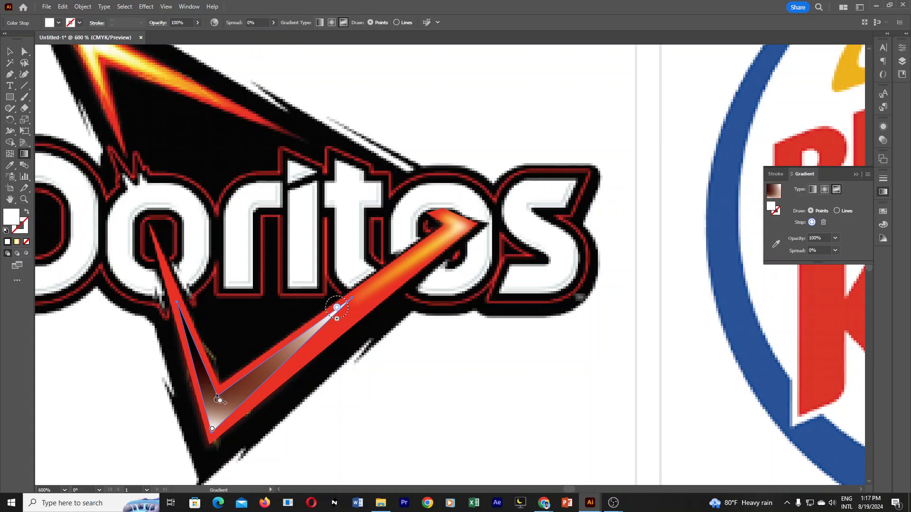
click(182, 311)
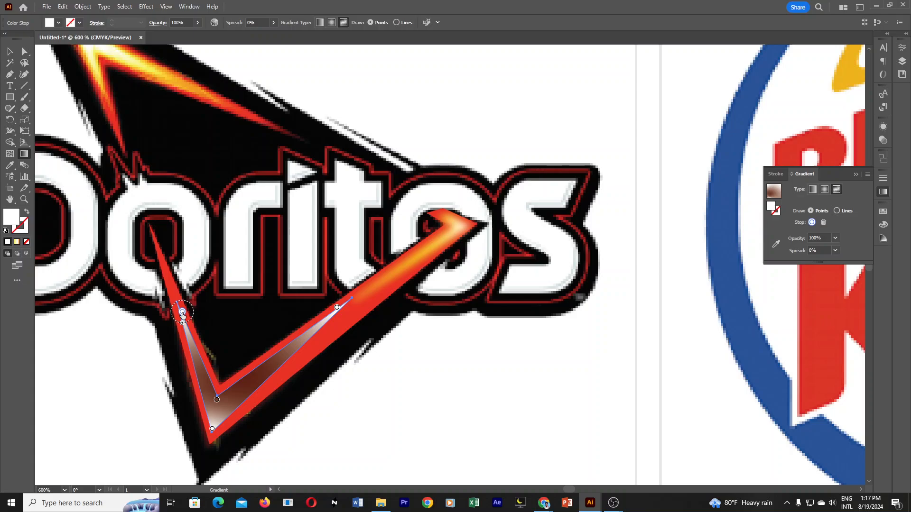
Colour the freeform gradient points at both arm ends of the lower highlight yellow.
double_click(182, 312)
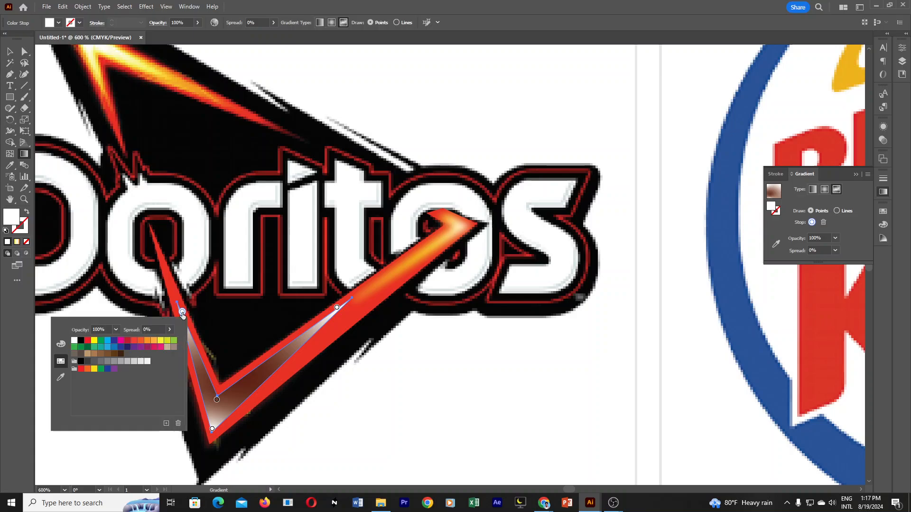
click(160, 341)
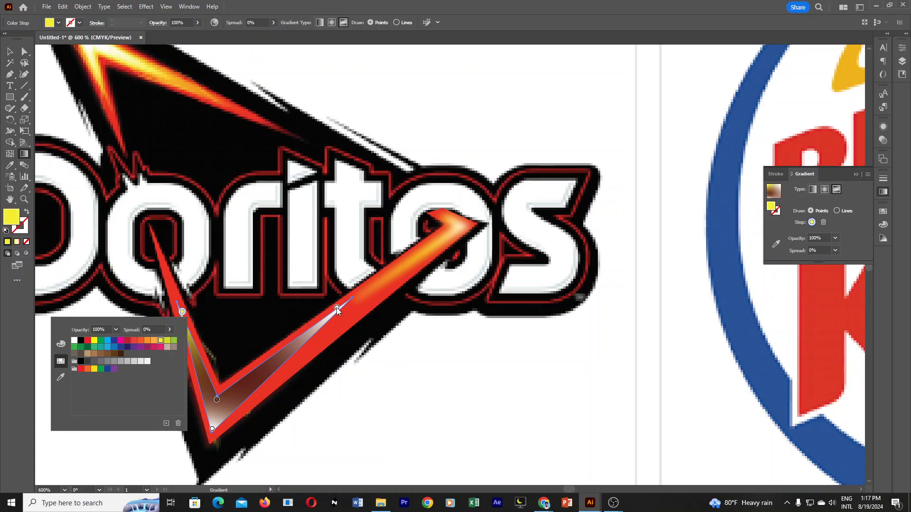
double_click(337, 307)
click(249, 338)
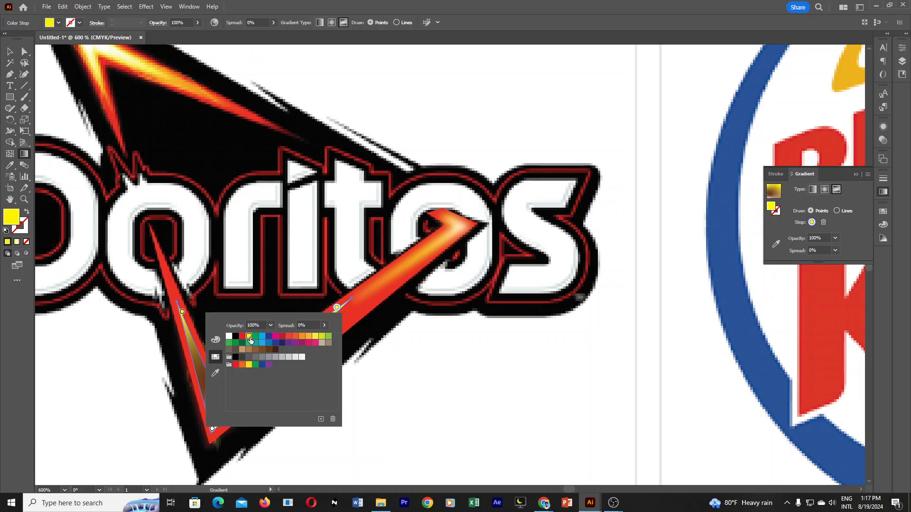
click(337, 308)
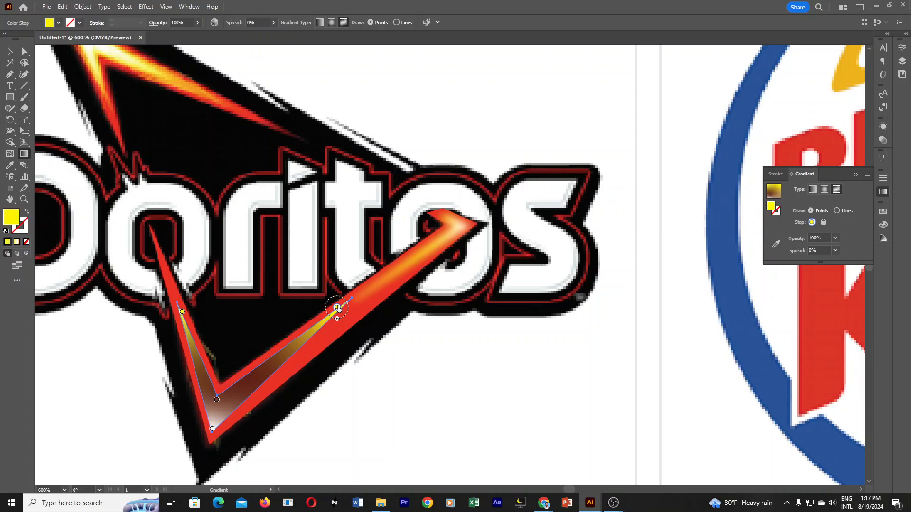
Move the arm-end gradient points out to the lower highlight's tips and colour the adjusted inner-corner point yellow.
drag(336, 308, 350, 302)
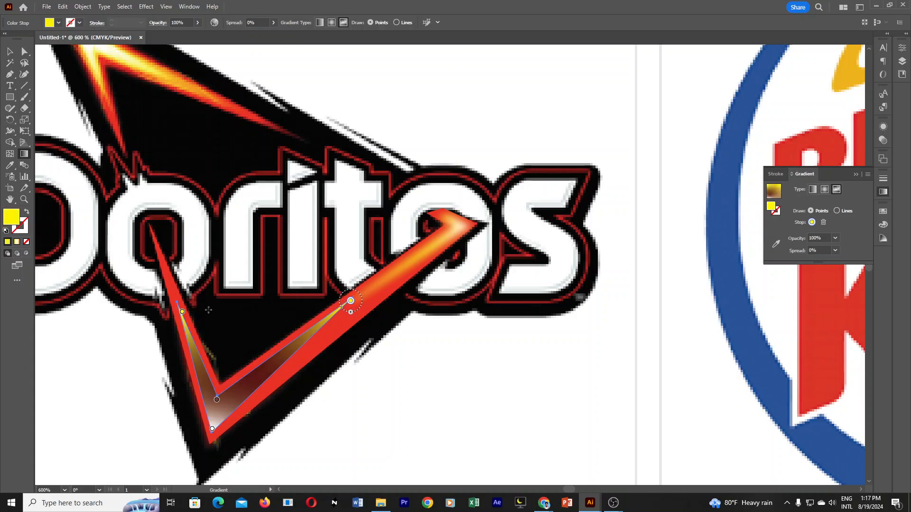
drag(182, 313, 177, 304)
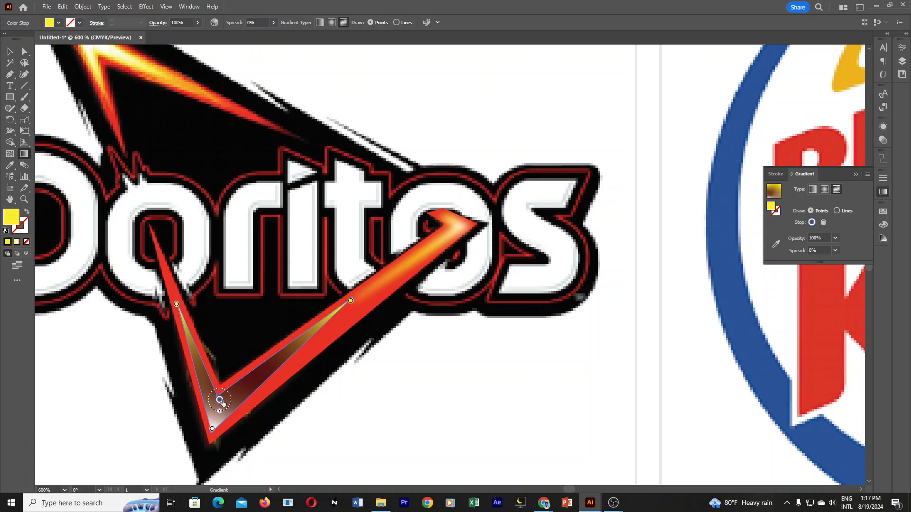
mouse_move(217, 401)
mouse_down()
mouse_move(228, 390)
mouse_move(218, 397)
mouse_up()
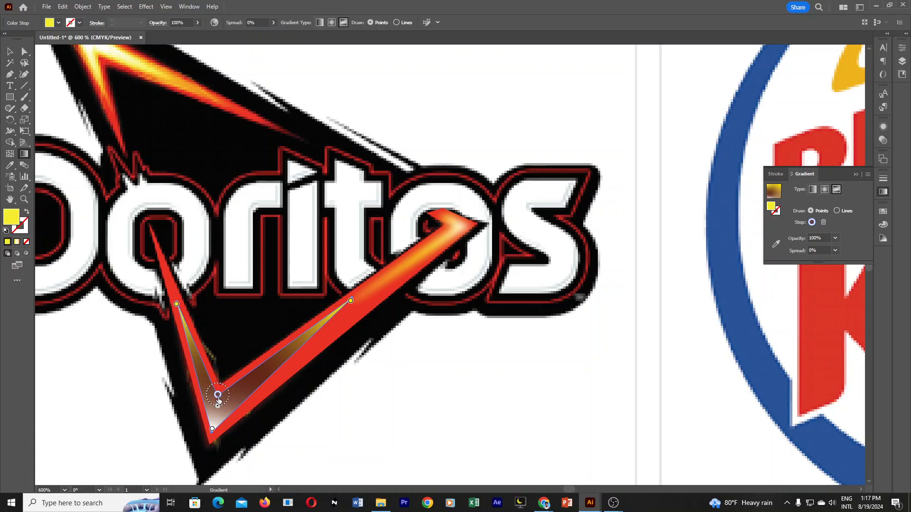
double_click(218, 397)
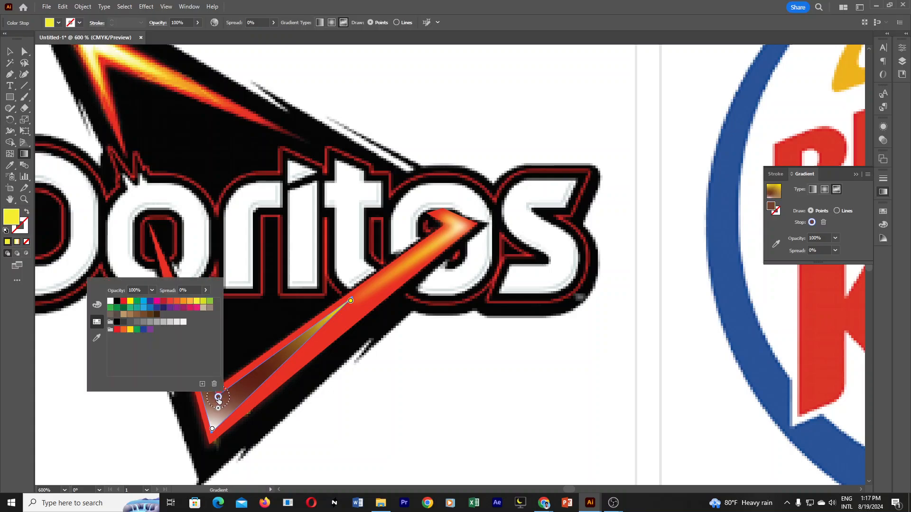
click(190, 301)
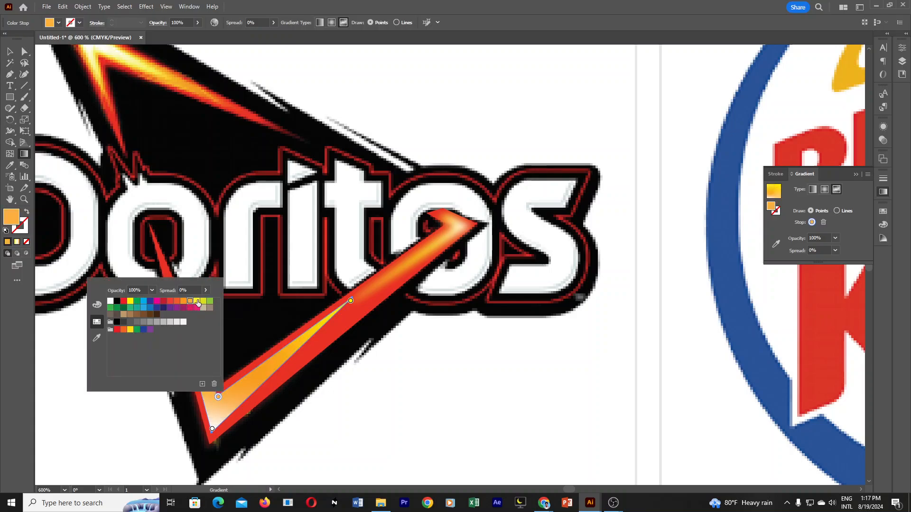
click(197, 302)
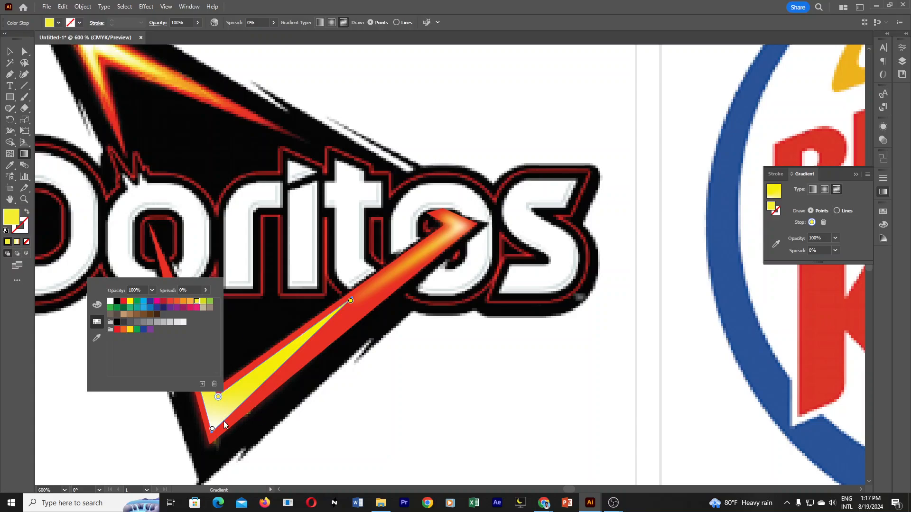
Delete the inner-corner gradient point, add a new yellow one there, and shift it slightly up the short arm.
click(218, 397)
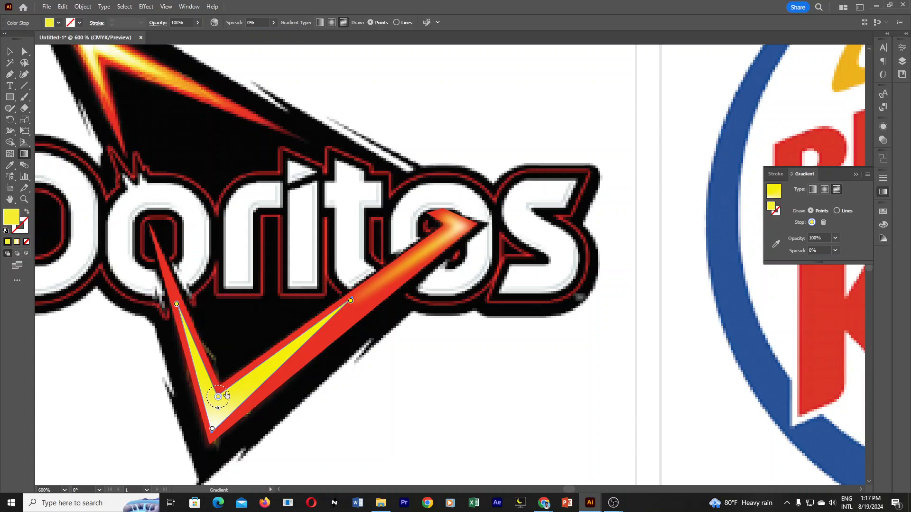
mouse_move(227, 395)
mouse_down()
mouse_move(223, 370)
mouse_move(223, 381)
mouse_up()
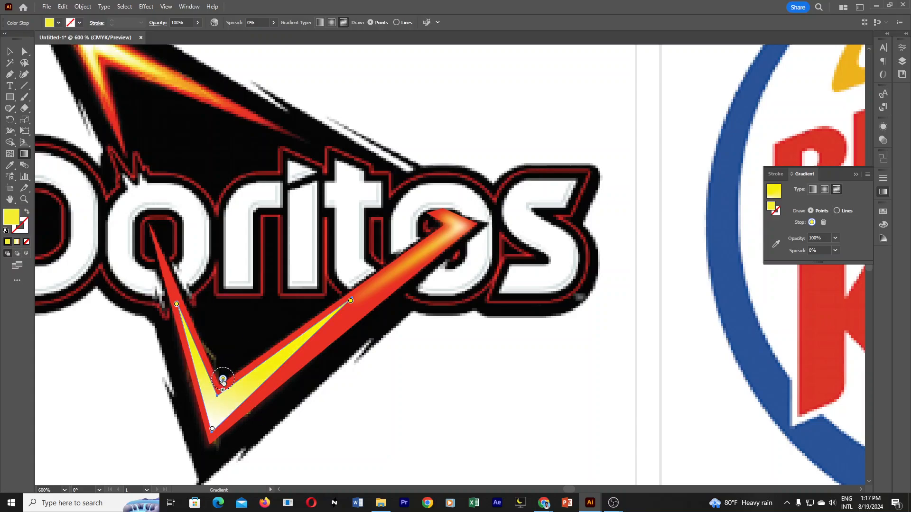
key(Delete)
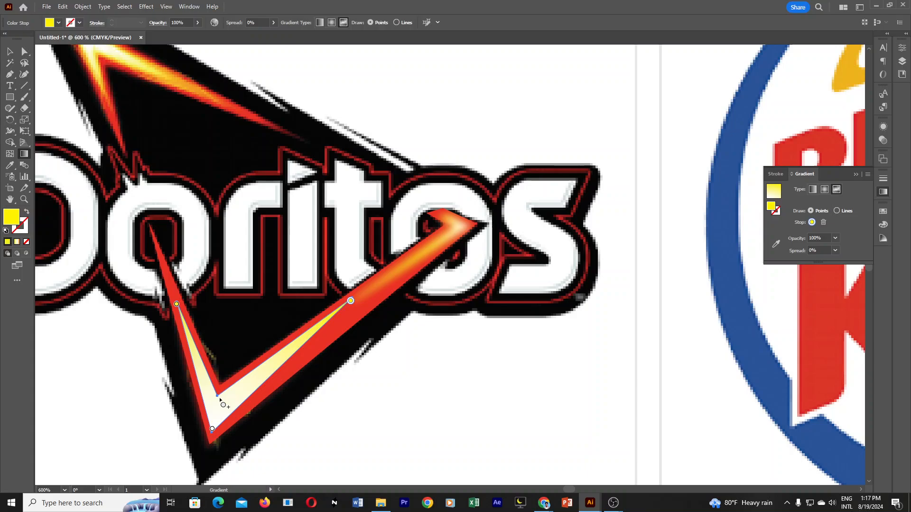
click(217, 395)
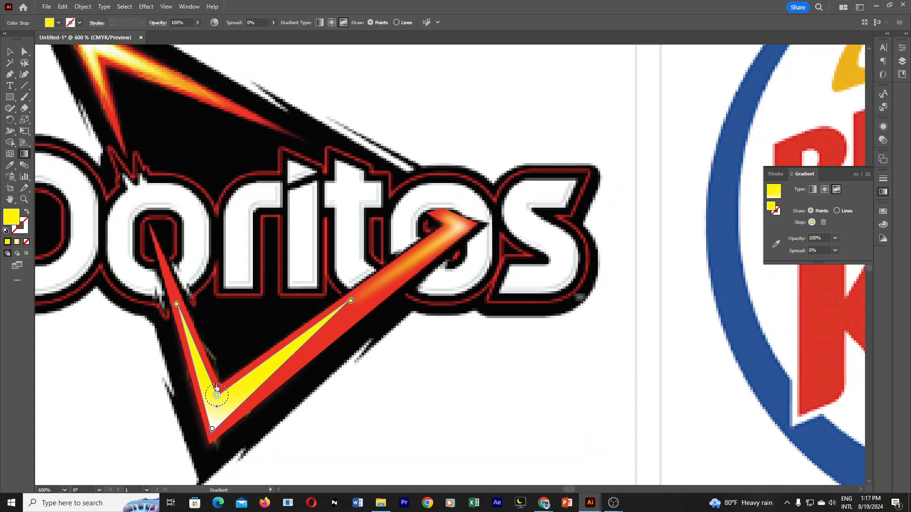
drag(217, 388, 210, 377)
Set the white bottom-tip gradient point's spread to 100%, nudge it up, and move the yellow point back to the inner corner.
click(212, 430)
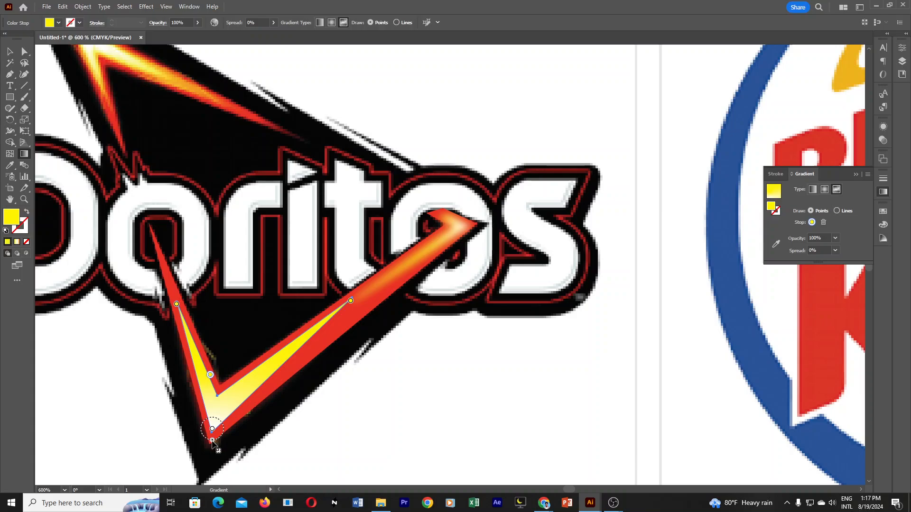
drag(213, 440, 224, 449)
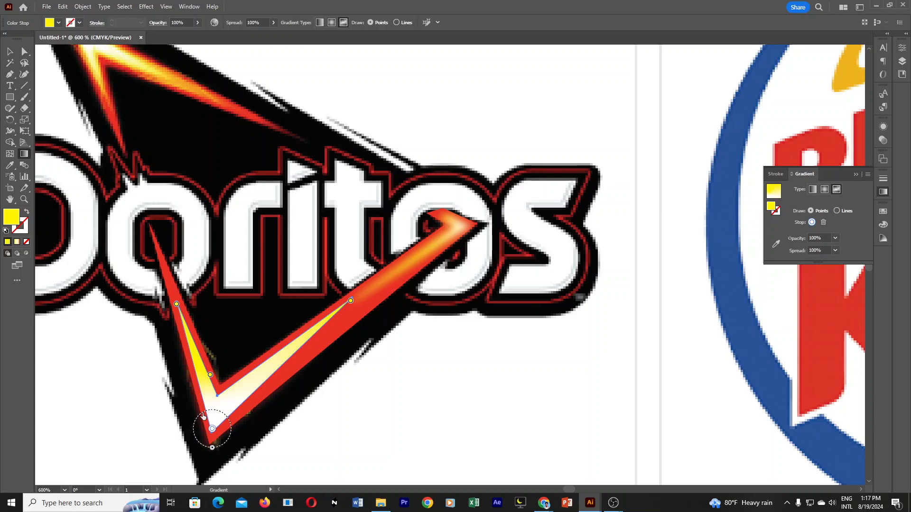
drag(199, 421, 195, 414)
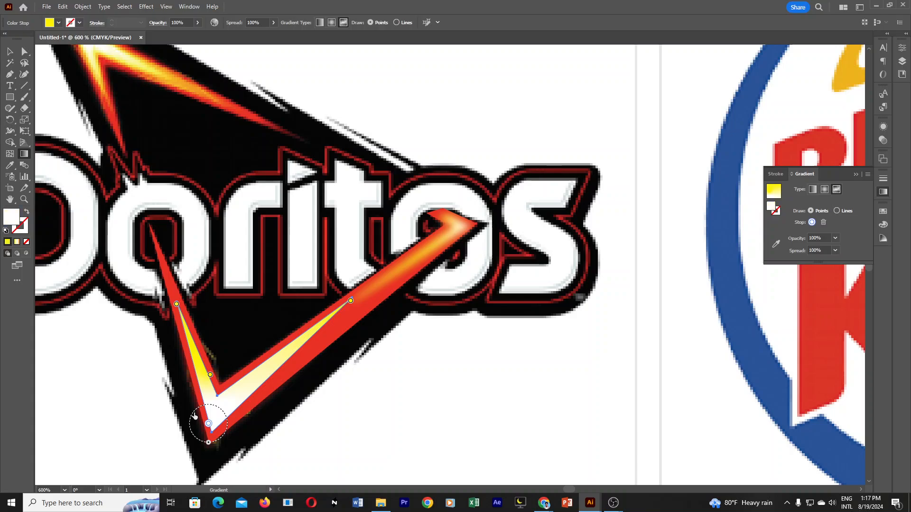
drag(211, 375, 218, 389)
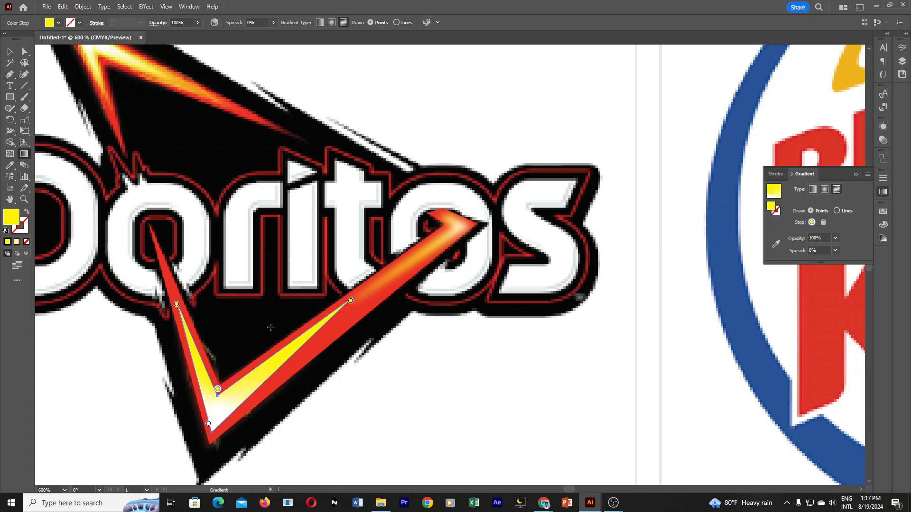
click(8, 54)
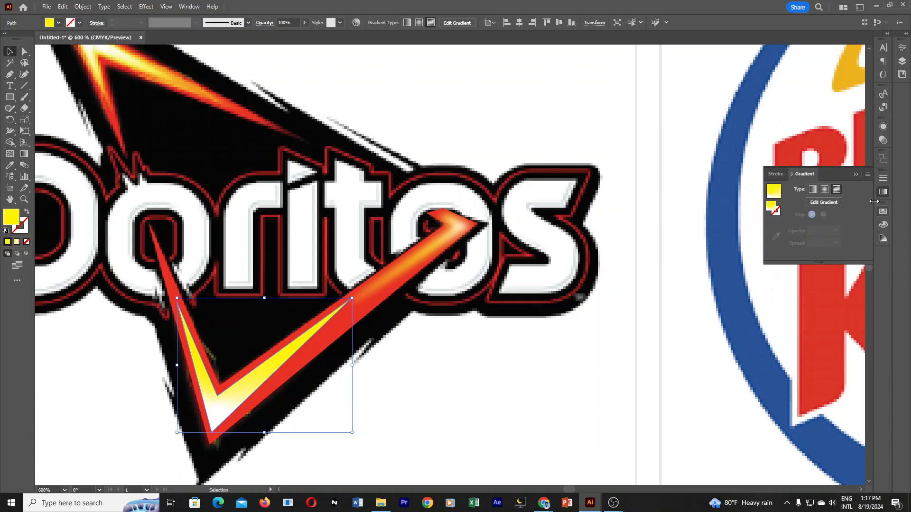
click(856, 175)
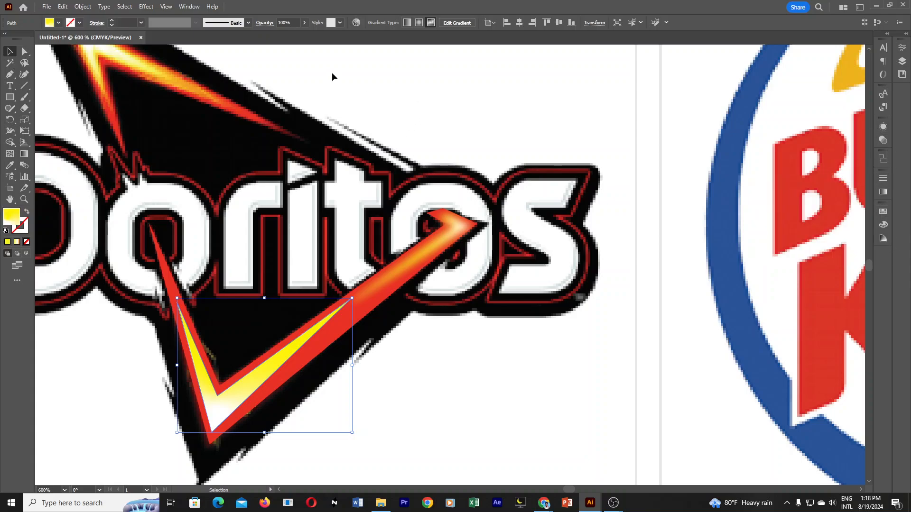
Apply a Gaussian Blur effect with a 4.6574-pixel radius to the lower highlight.
click(189, 7)
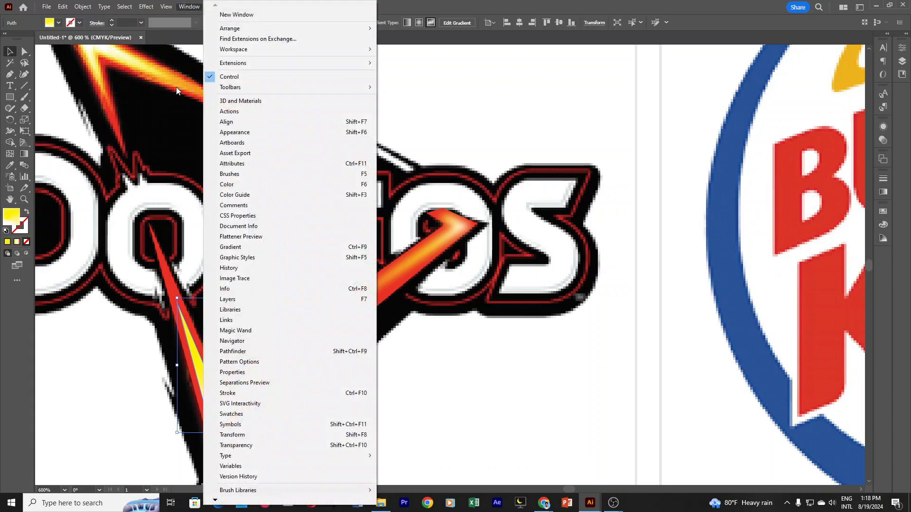
click(252, 132)
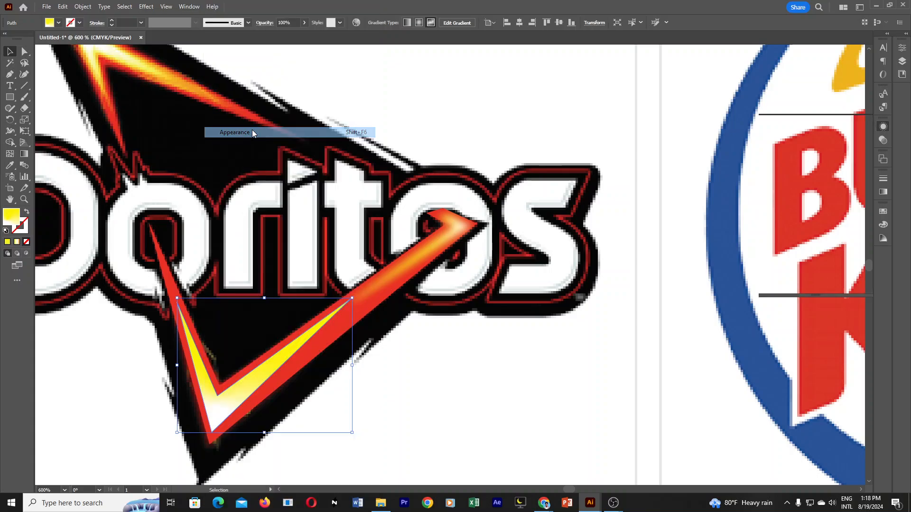
click(883, 131)
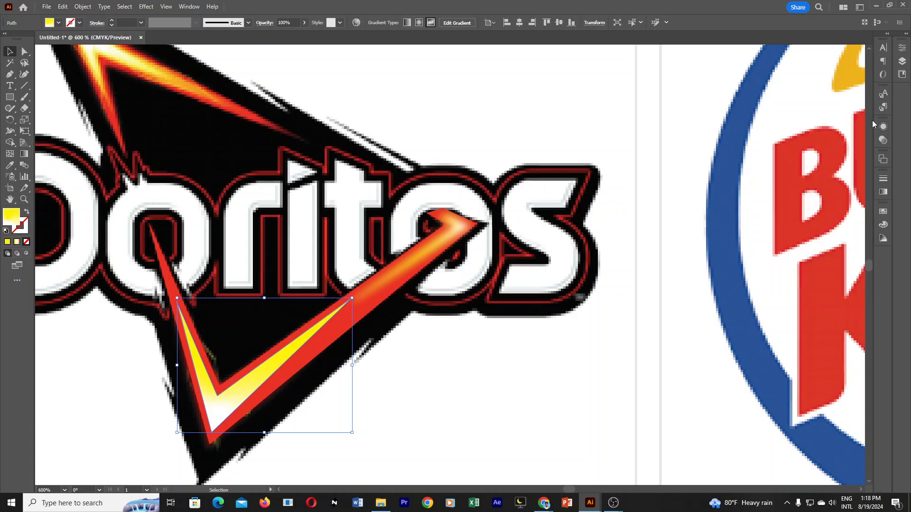
click(883, 128)
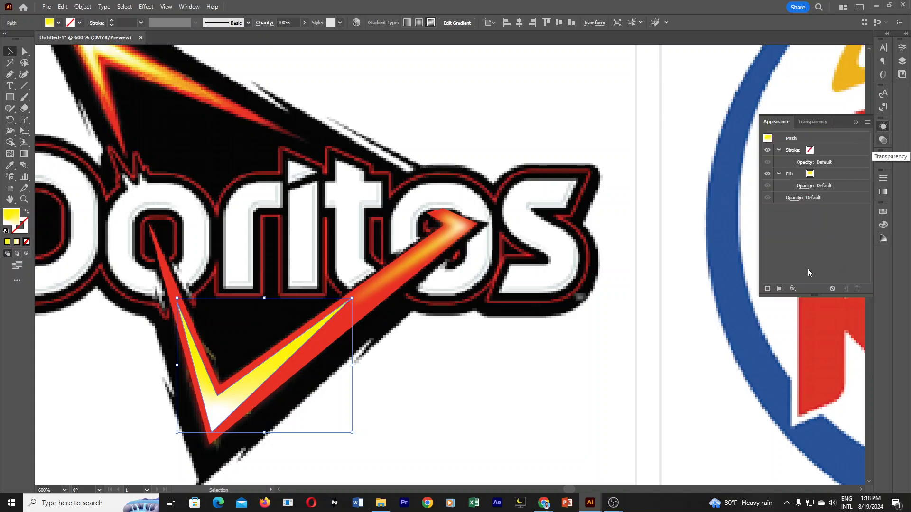
click(794, 289)
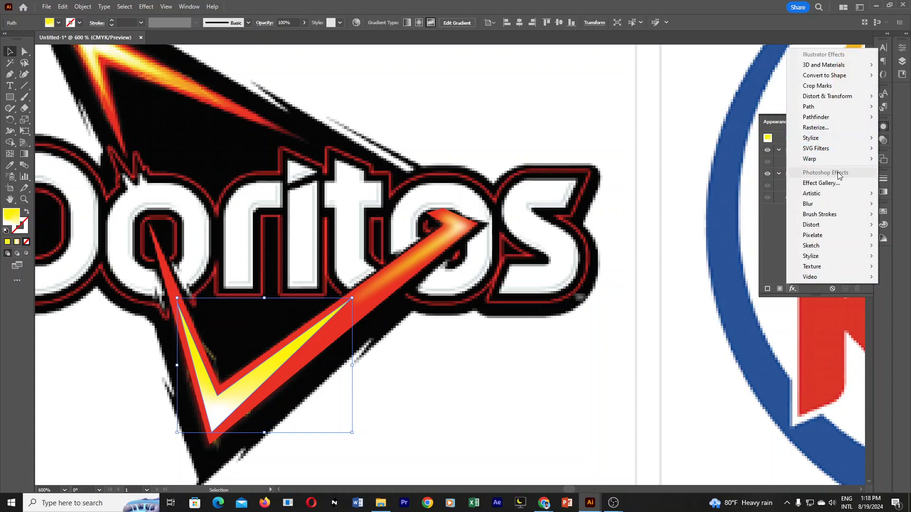
mouse_move(828, 205)
click(763, 205)
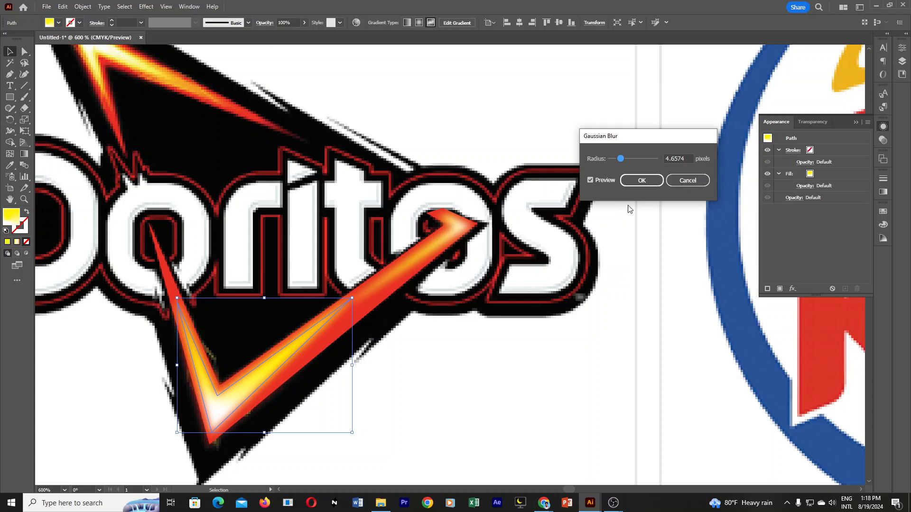
click(640, 183)
click(485, 395)
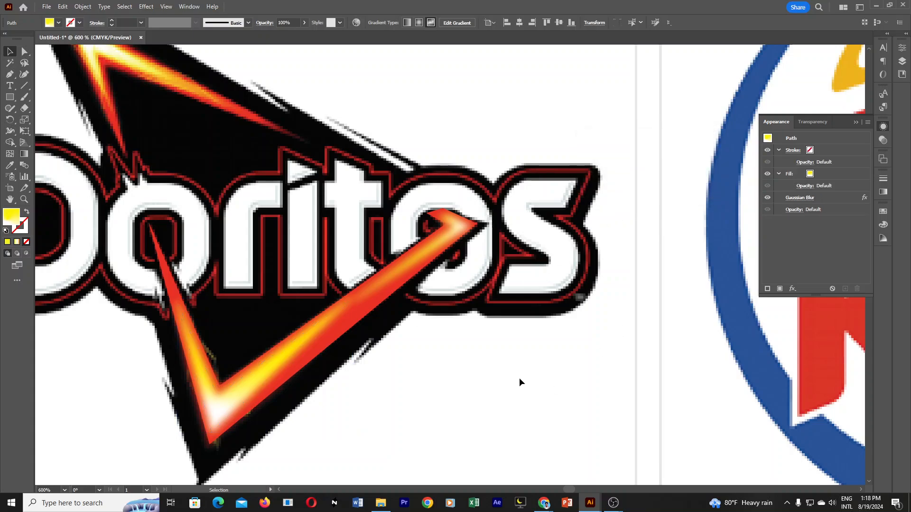
Select the red V together with both highlights and hide them to examine the reference underneath.
click(443, 240)
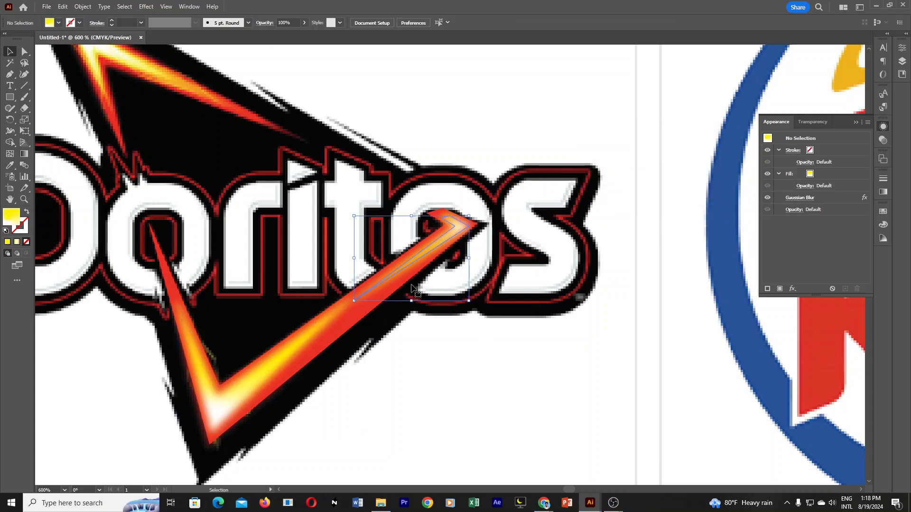
shift+click(281, 365)
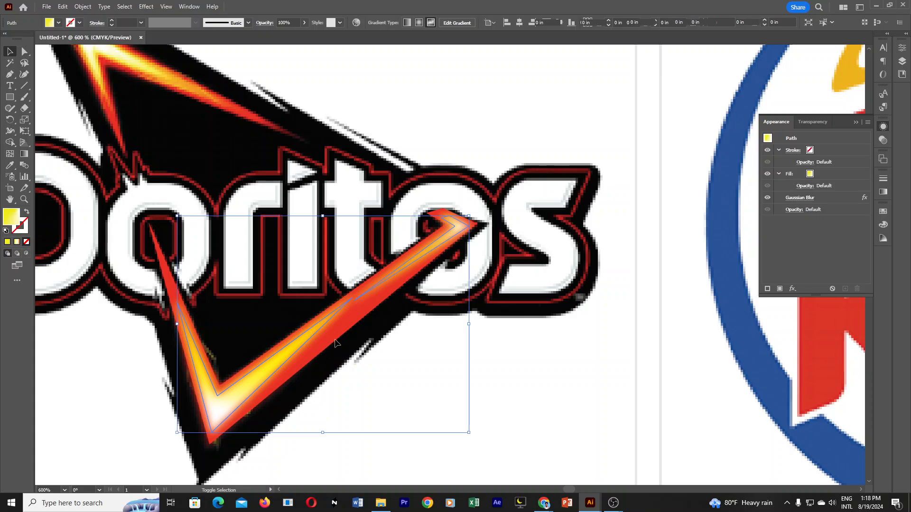
shift+click(347, 325)
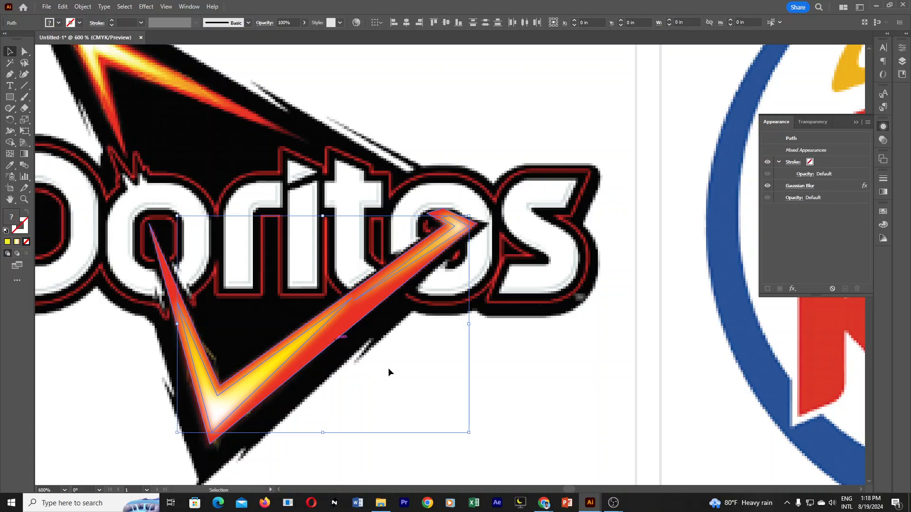
click(572, 366)
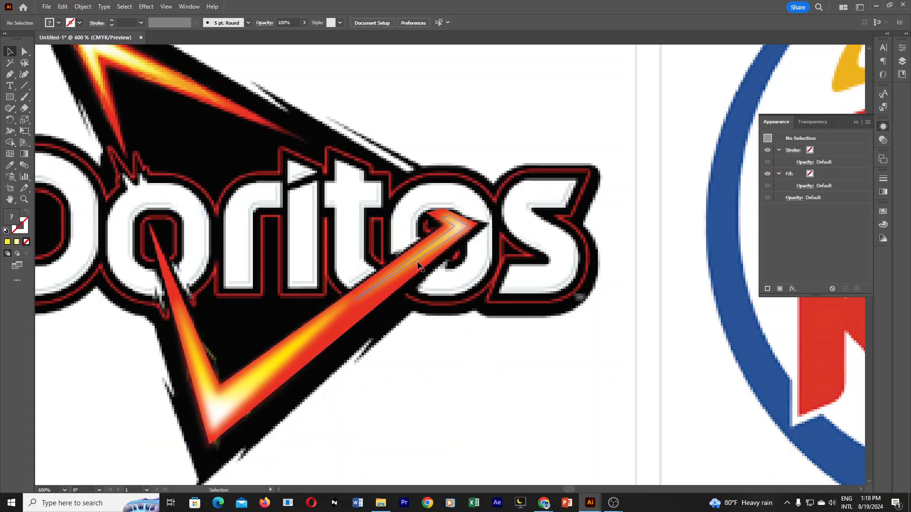
click(425, 241)
click(355, 387)
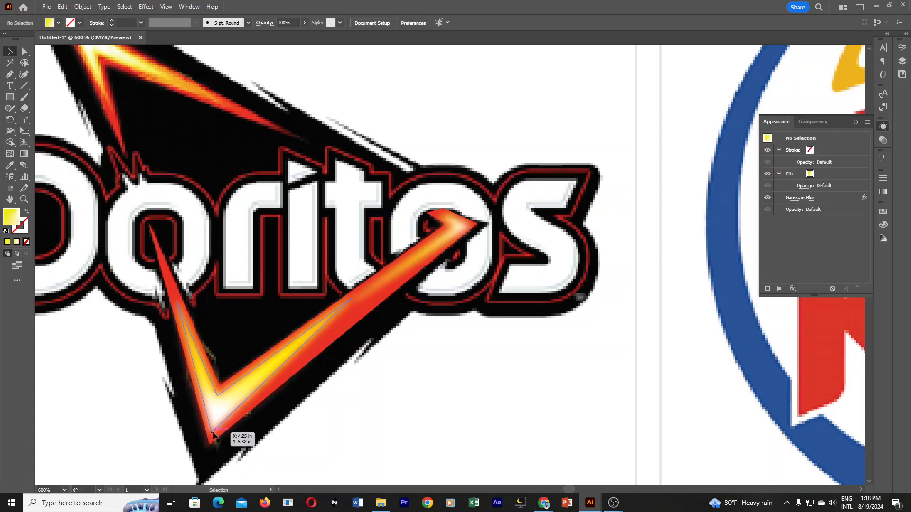
drag(236, 453, 381, 302)
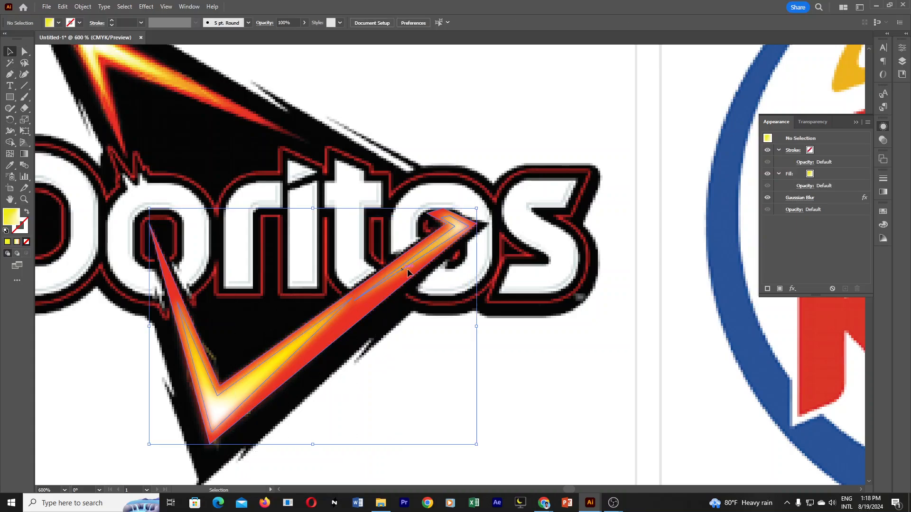
key(a)
key(v)
click(521, 347)
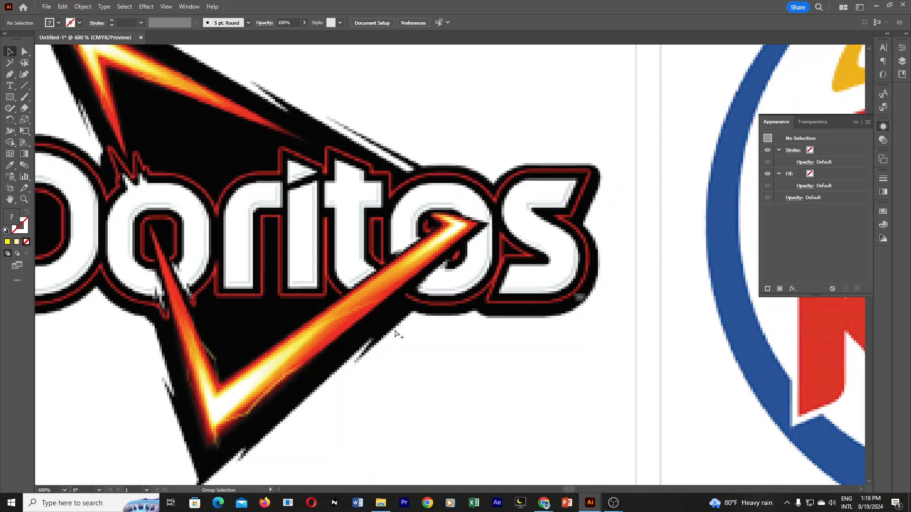
Show all hidden objects, check which path is the red V, and clear the selection.
key(ctrl+alt+3)
click(449, 377)
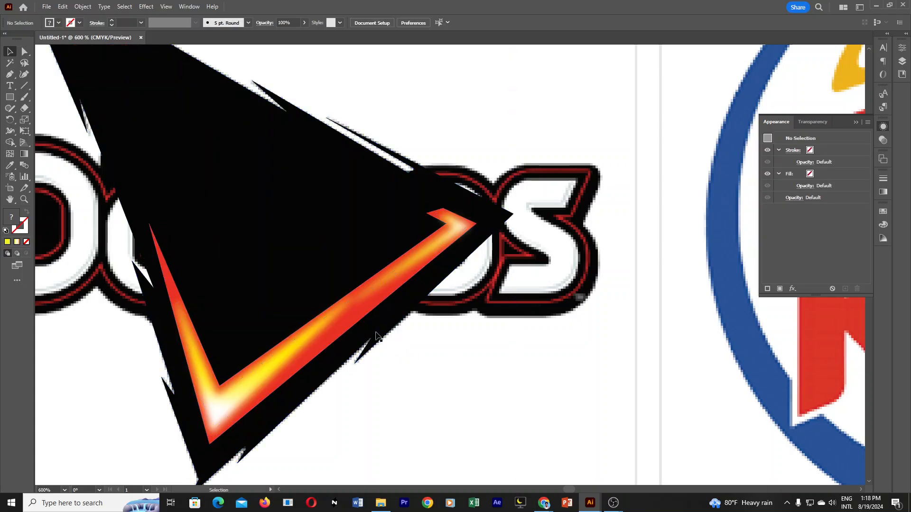
click(359, 325)
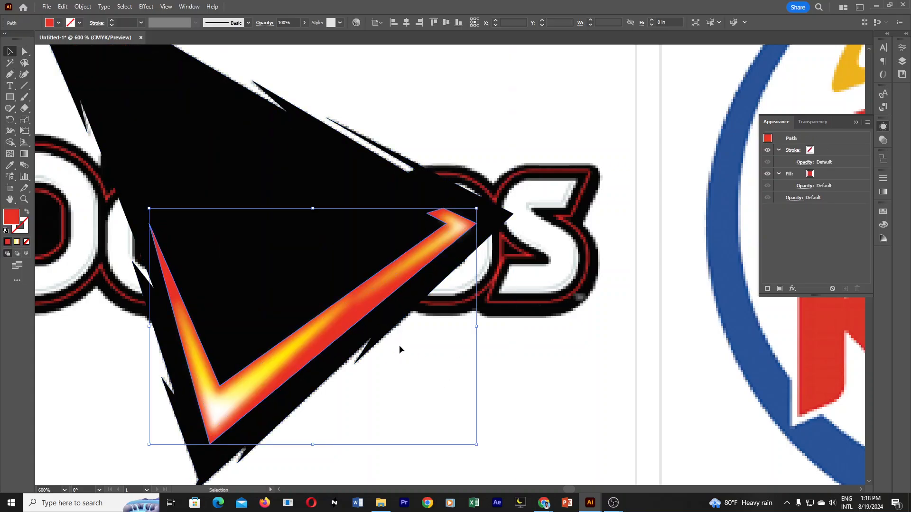
click(520, 374)
Draw an open S-shaped curve with the Pen tool, about 0.42 in wide and 0.32 in high, along the red V's lower right arm.
key(p)
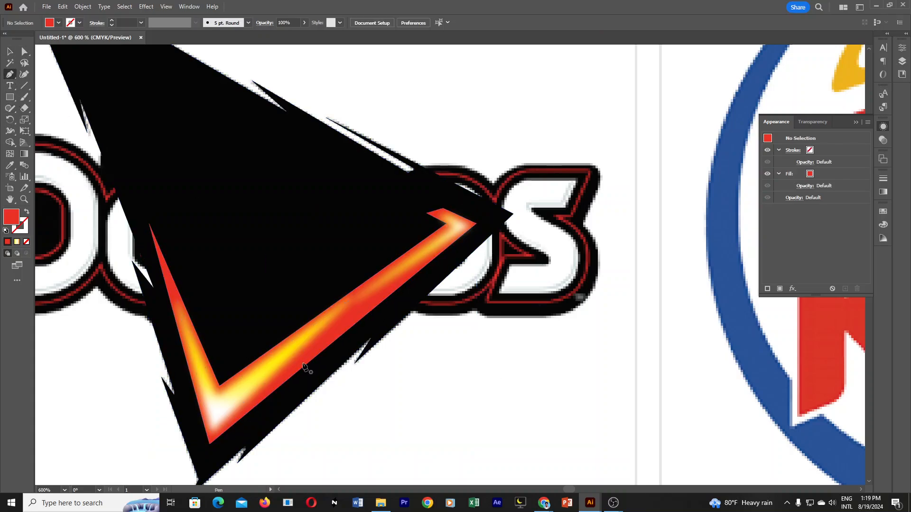
drag(10, 74, 53, 76)
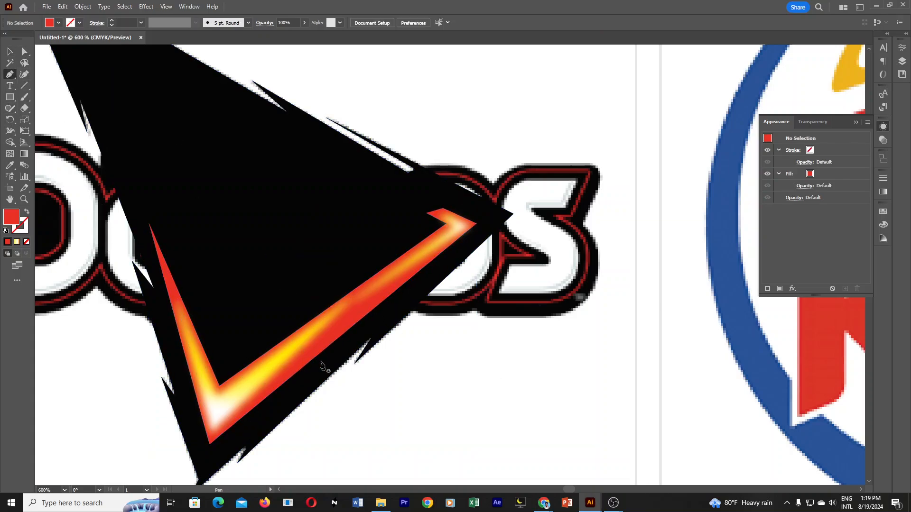
click(254, 395)
drag(332, 335, 378, 324)
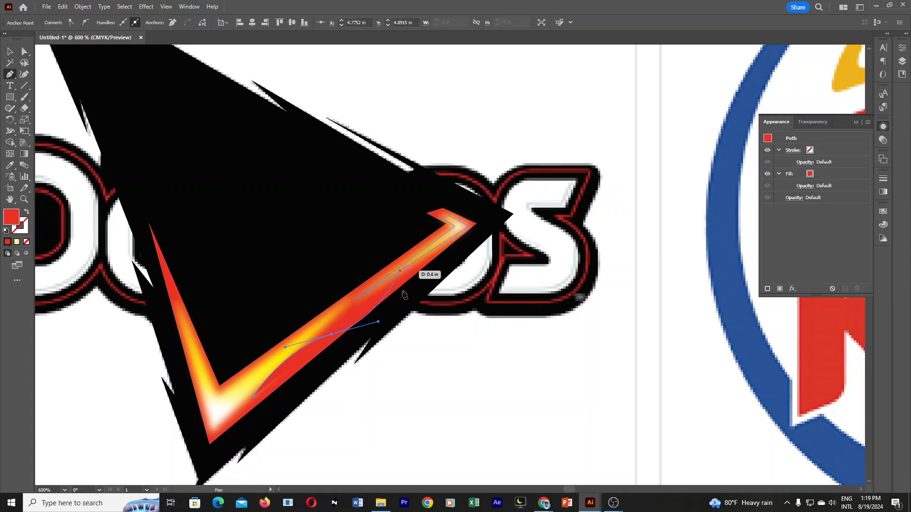
key(ctrl+z)
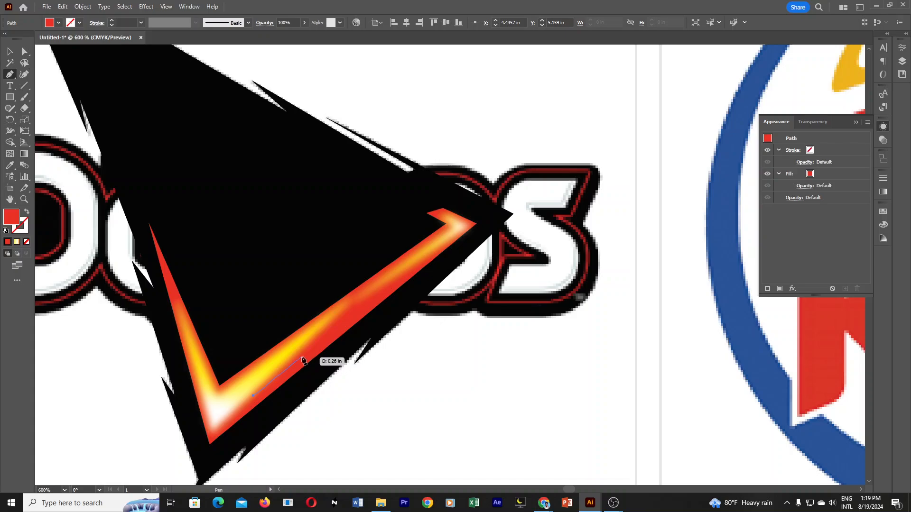
drag(304, 355, 323, 329)
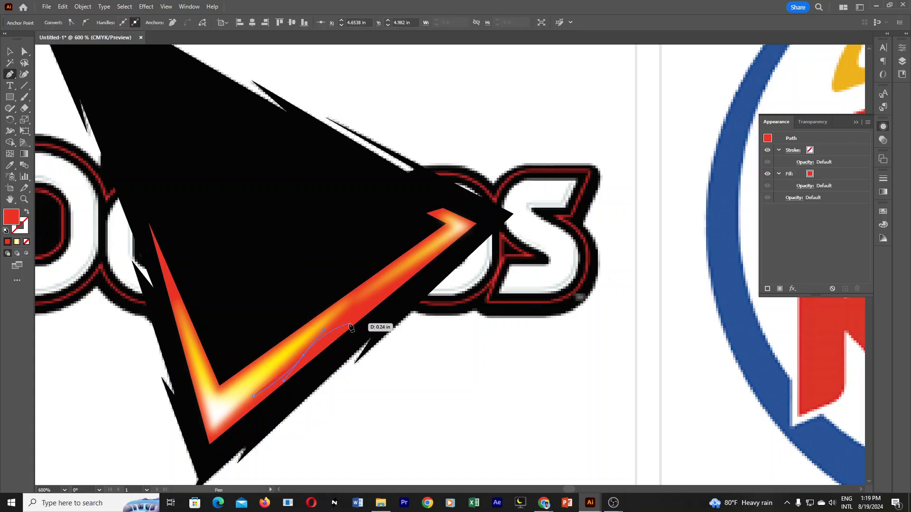
drag(350, 324, 370, 327)
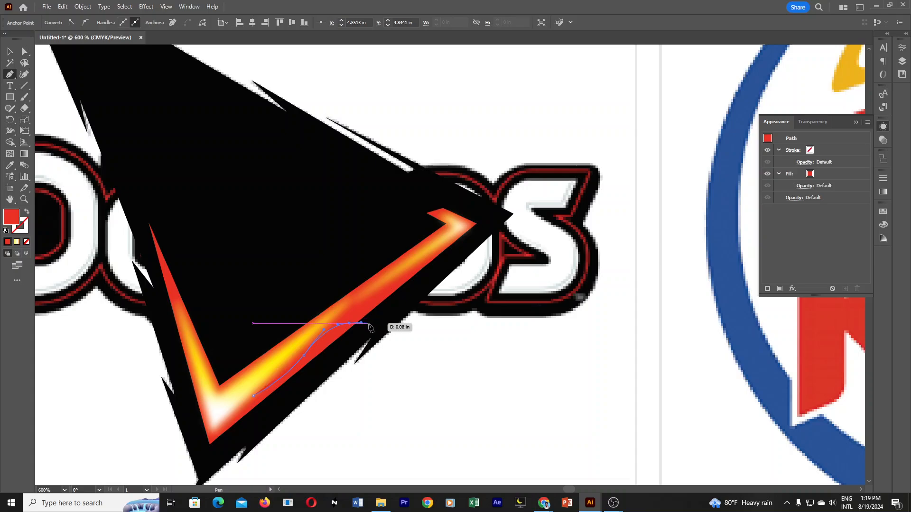
click(349, 324)
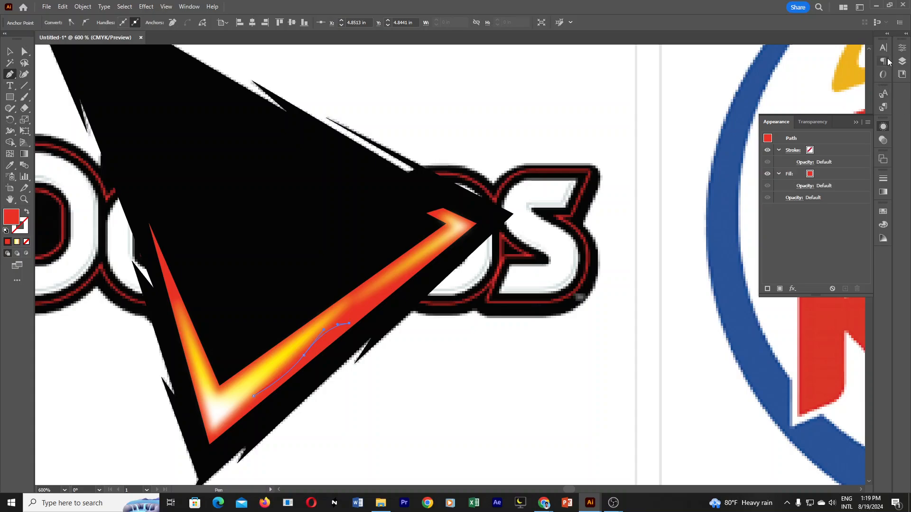
Give the S-shaped curve a 0.75 pt stroke.
click(902, 47)
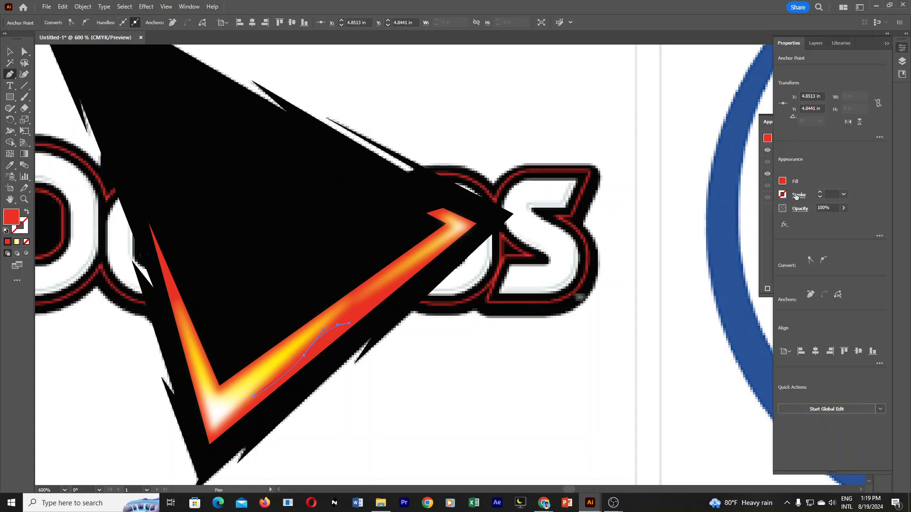
click(904, 48)
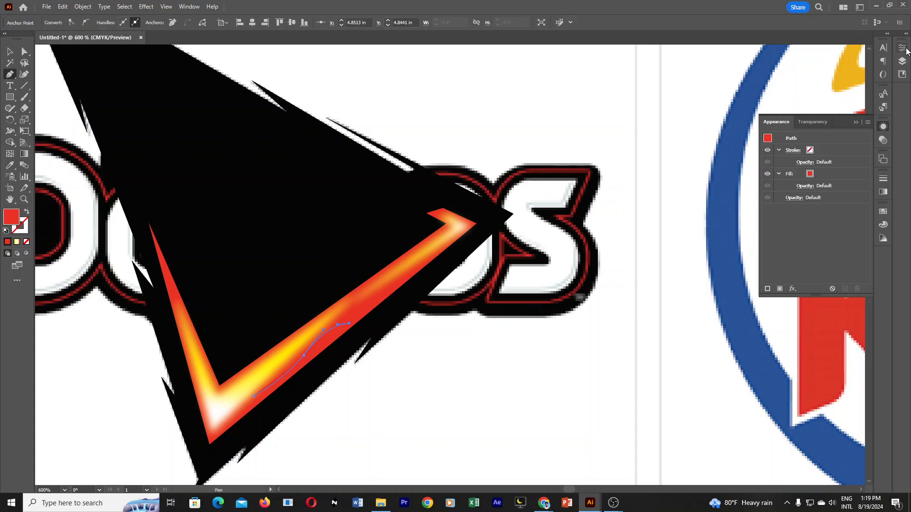
click(903, 48)
click(821, 192)
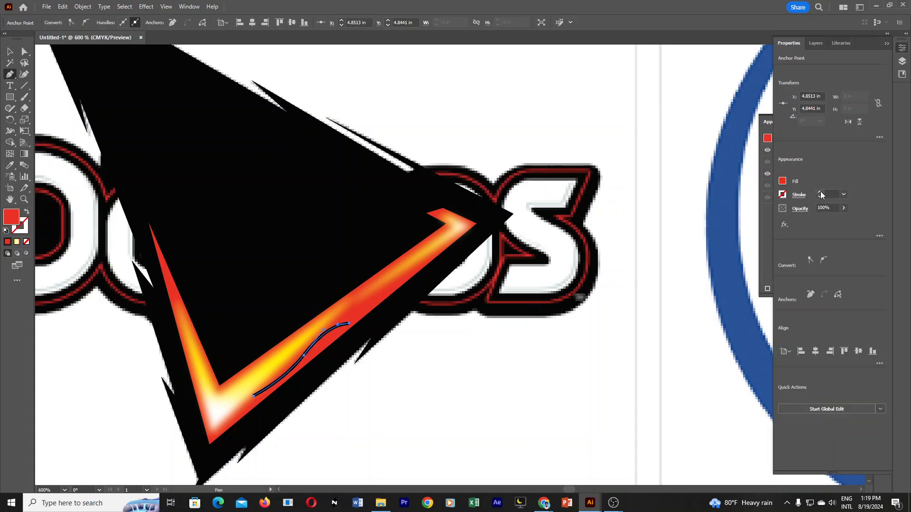
click(821, 192)
click(821, 197)
click(821, 197)
Color the curve's stroke bright yellow (E8FF08) and remove its red fill.
double_click(25, 229)
click(760, 203)
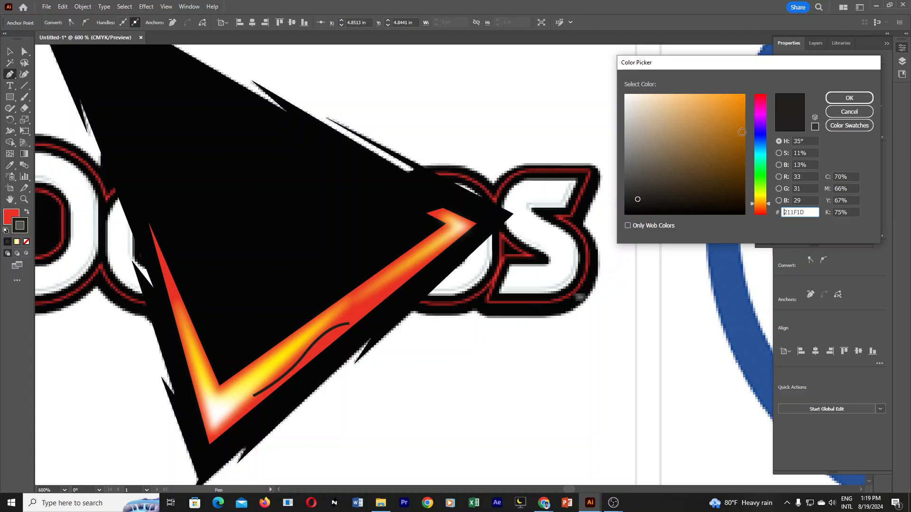
drag(742, 131, 743, 83)
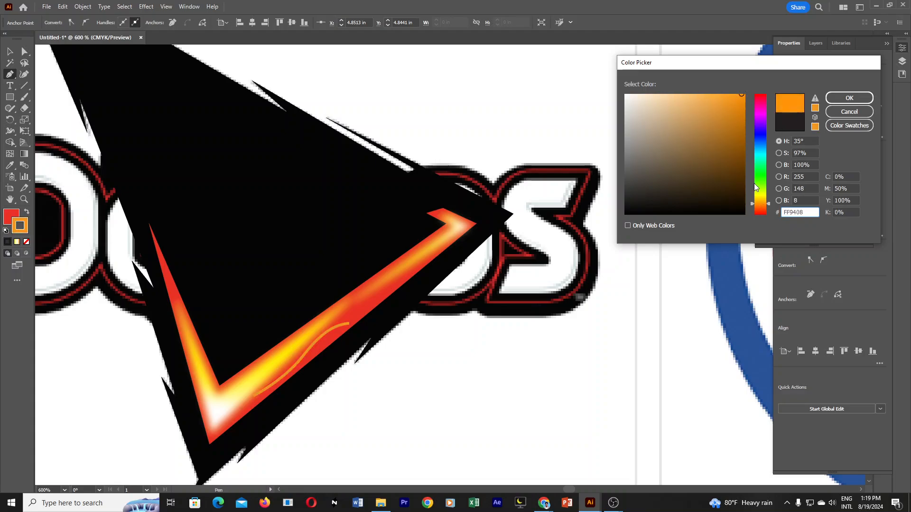
click(763, 195)
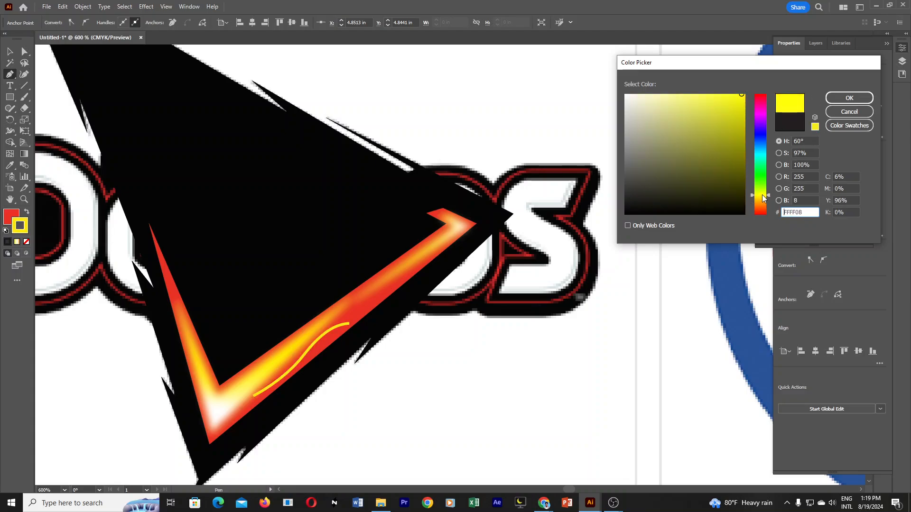
click(761, 196)
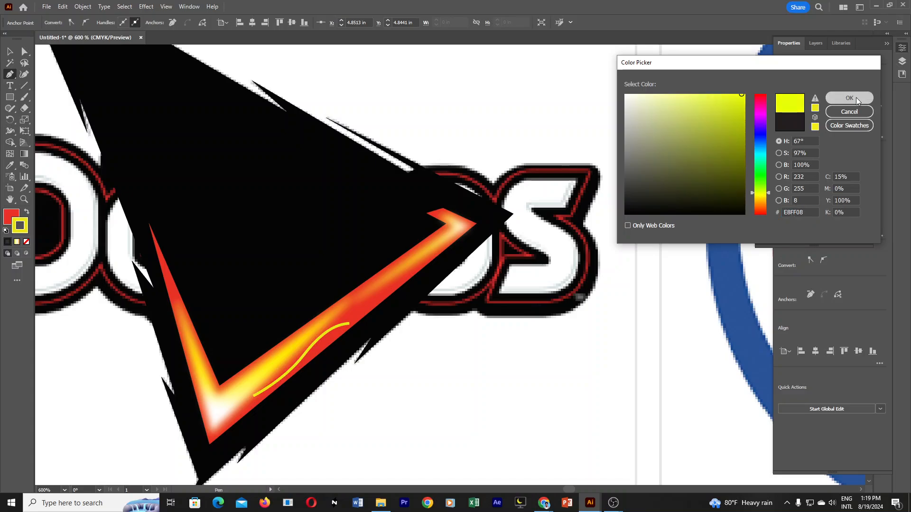
click(849, 97)
click(15, 223)
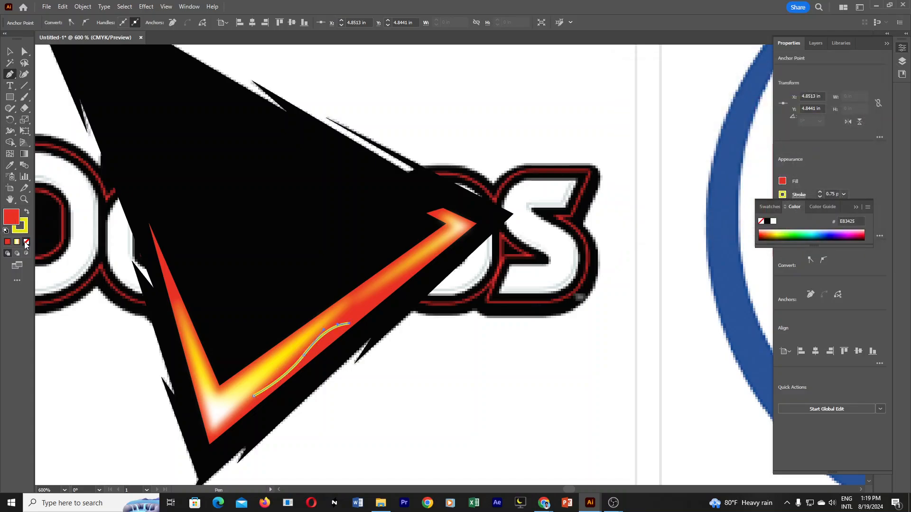
click(26, 242)
click(25, 231)
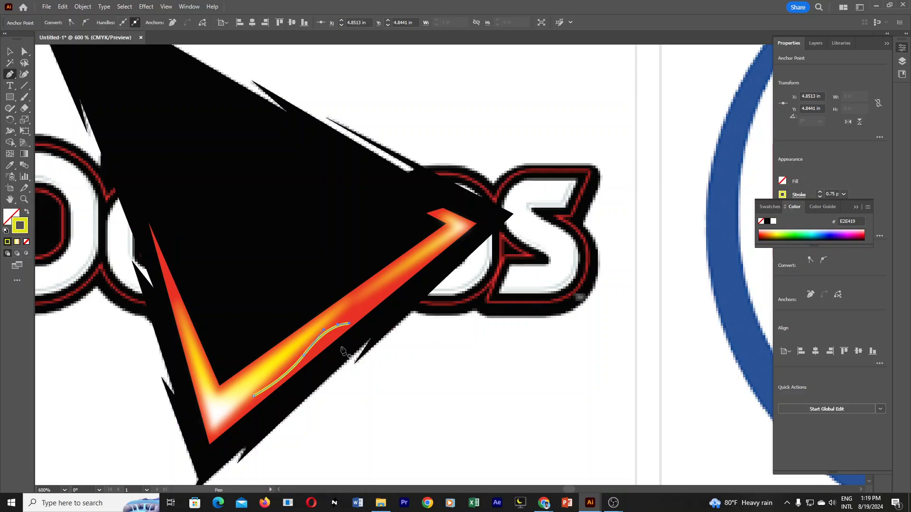
Expand the yellow curve's fill and stroke into a filled shape.
click(83, 7)
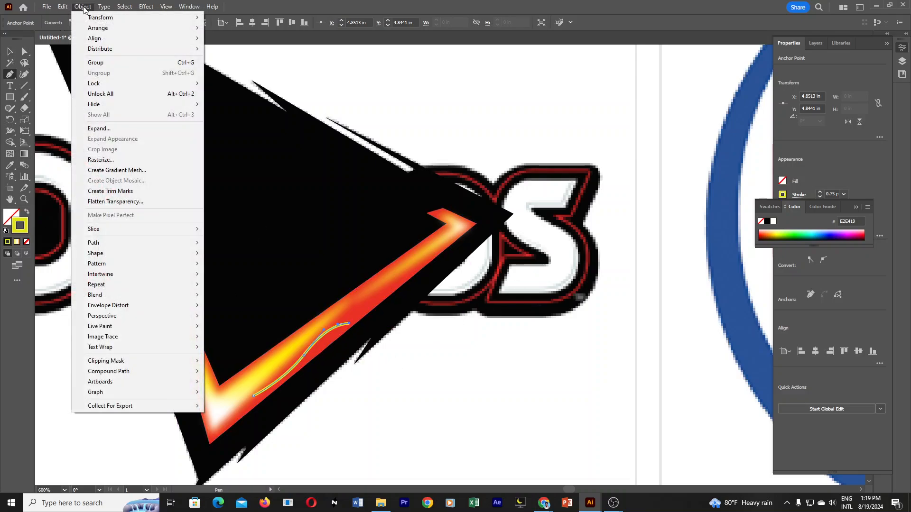
click(119, 128)
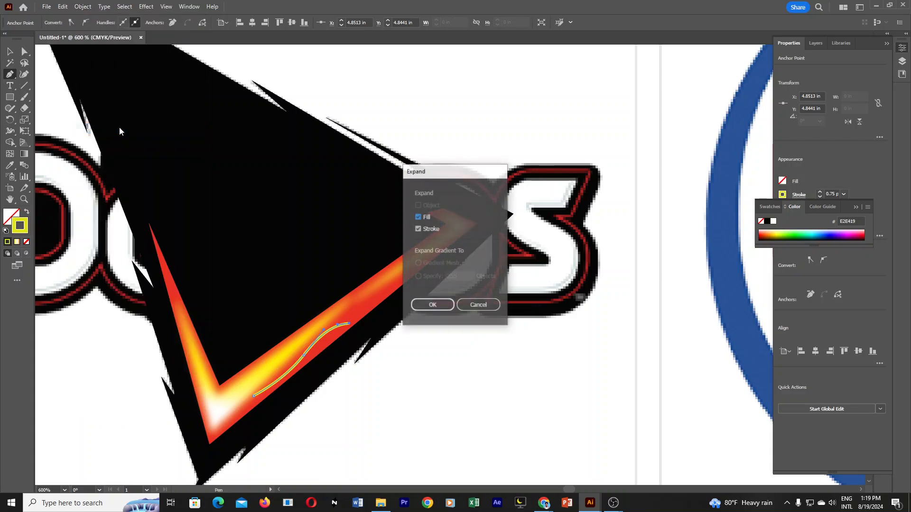
click(433, 305)
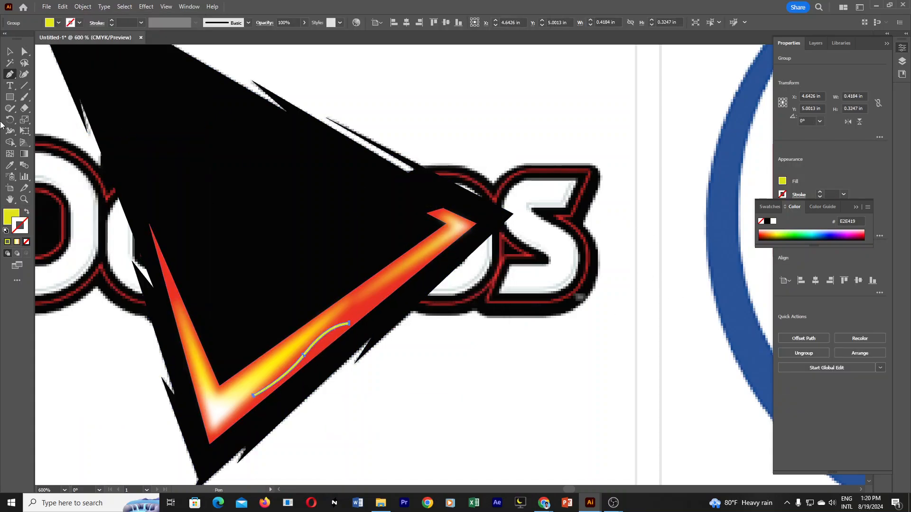
click(9, 51)
click(465, 359)
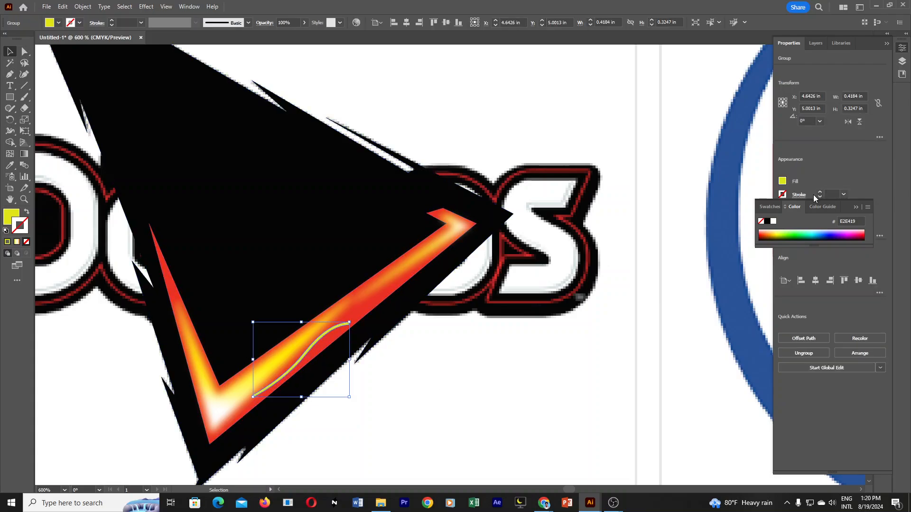
Apply a Gaussian Blur effect with a 1.8362-pixel radius to the expanded yellow curve.
click(856, 207)
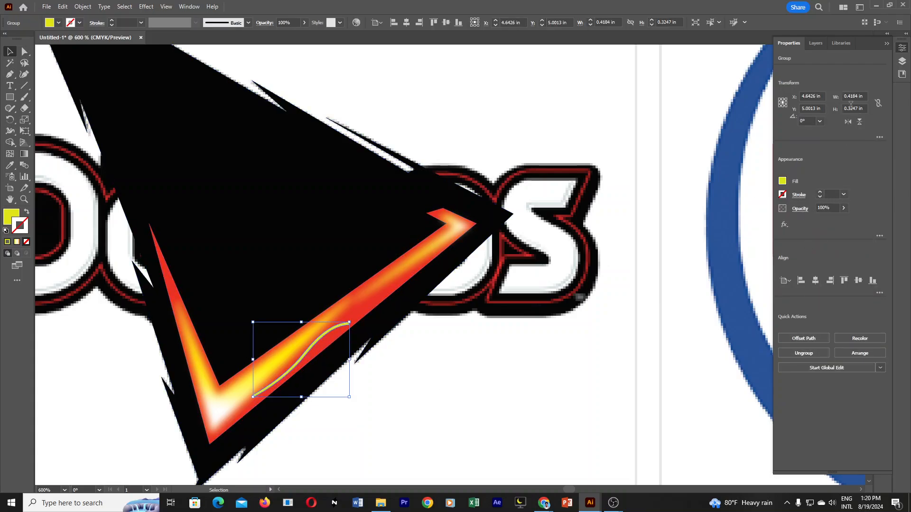
click(887, 43)
click(903, 48)
click(904, 50)
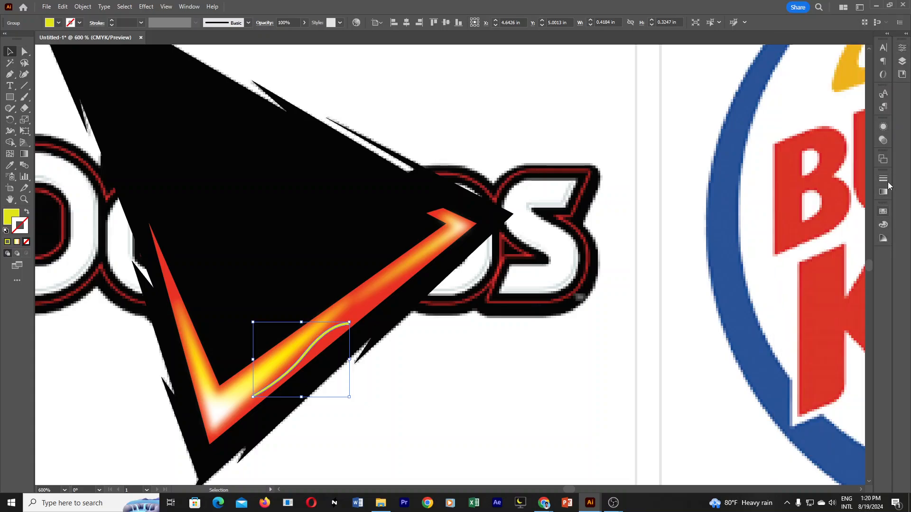
click(904, 62)
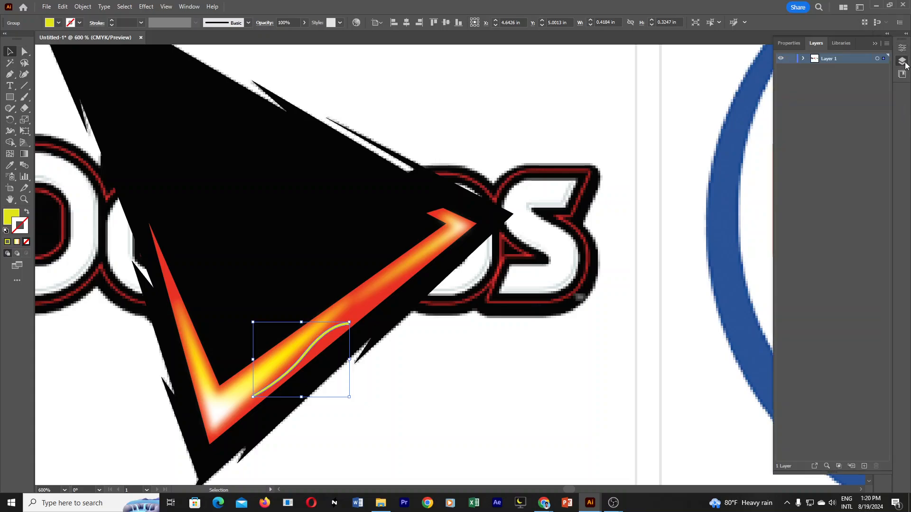
click(906, 65)
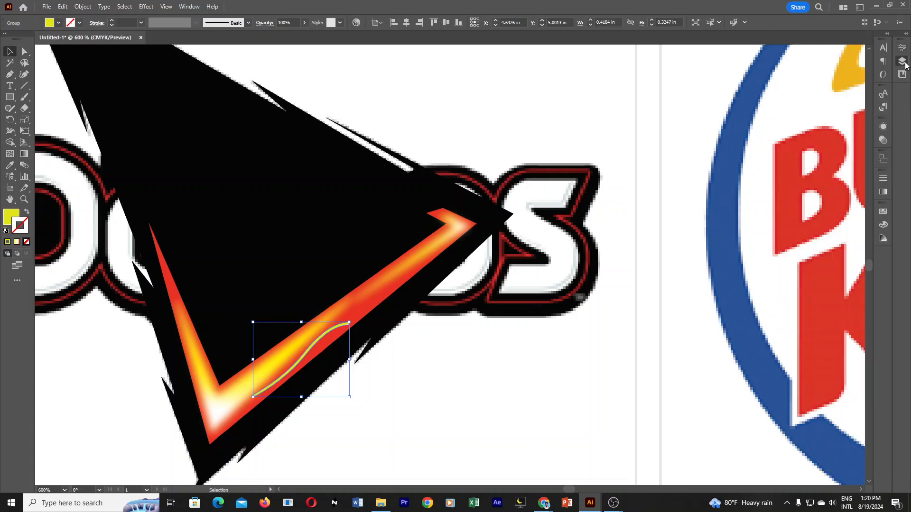
click(884, 128)
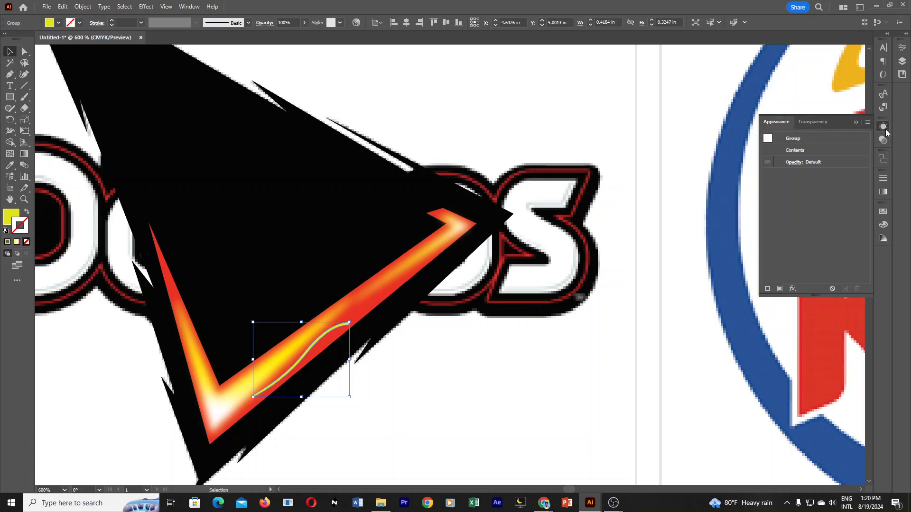
click(792, 289)
mouse_move(827, 204)
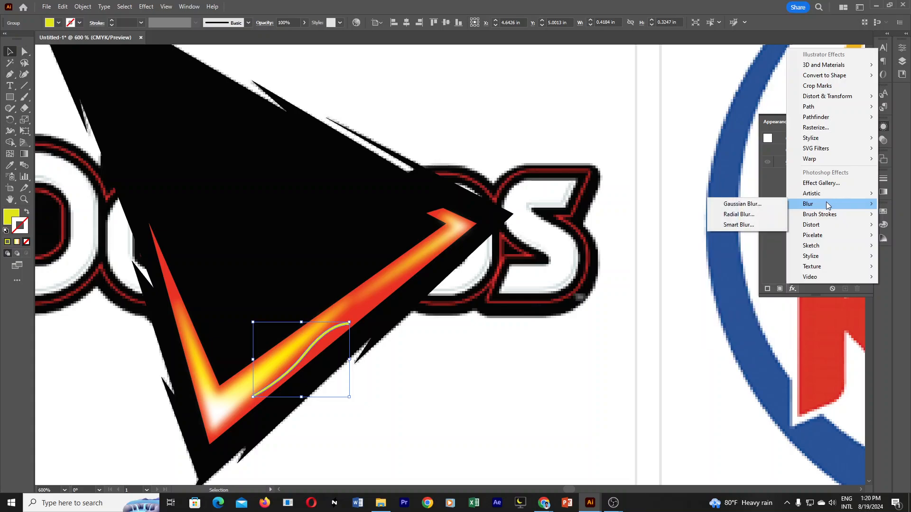
click(762, 204)
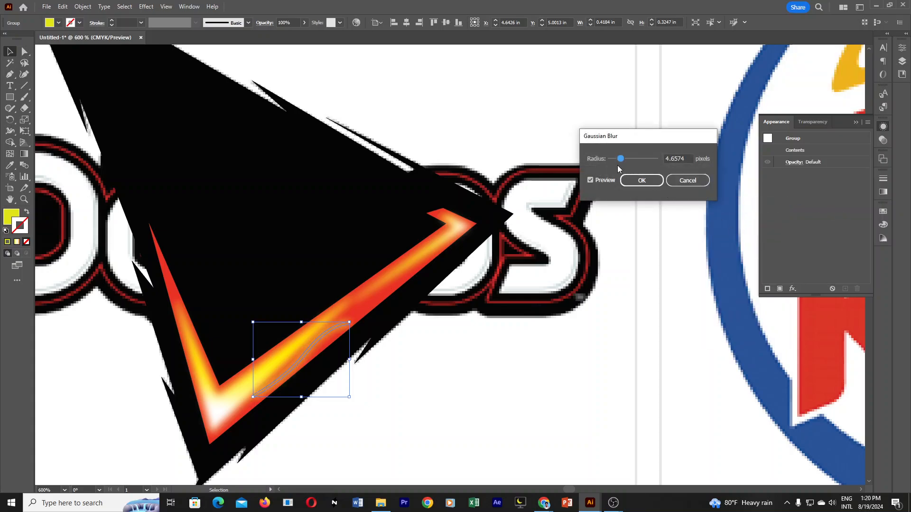
drag(617, 161, 615, 163)
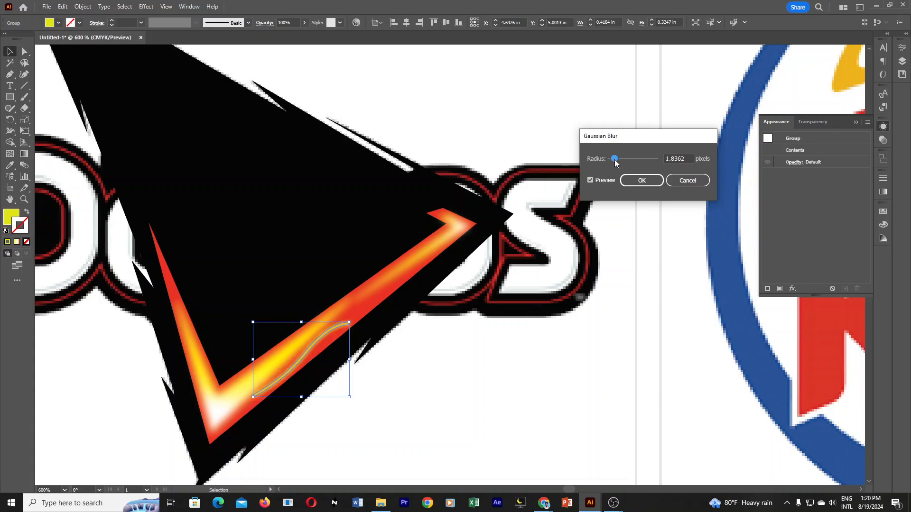
click(630, 180)
click(528, 392)
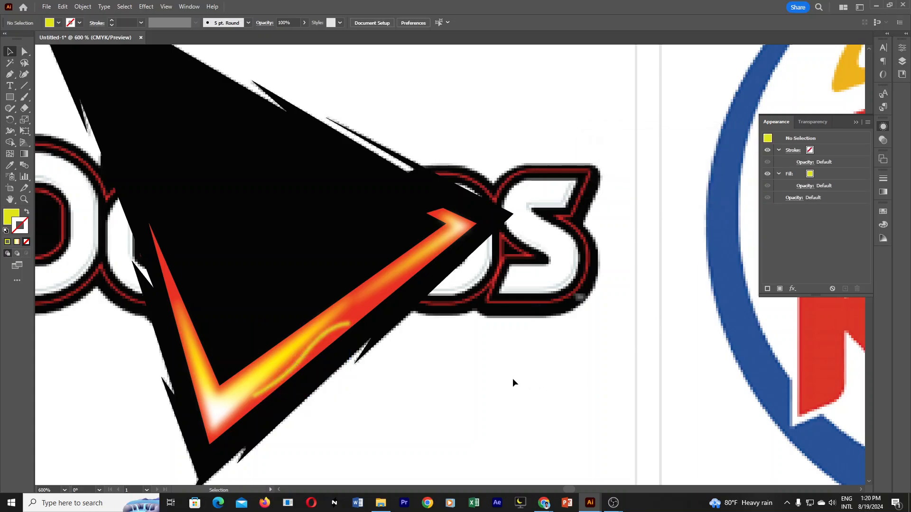
Edit the yellow curve's Gaussian Blur effect to a radius of 3 pixels and clear the selection.
click(315, 338)
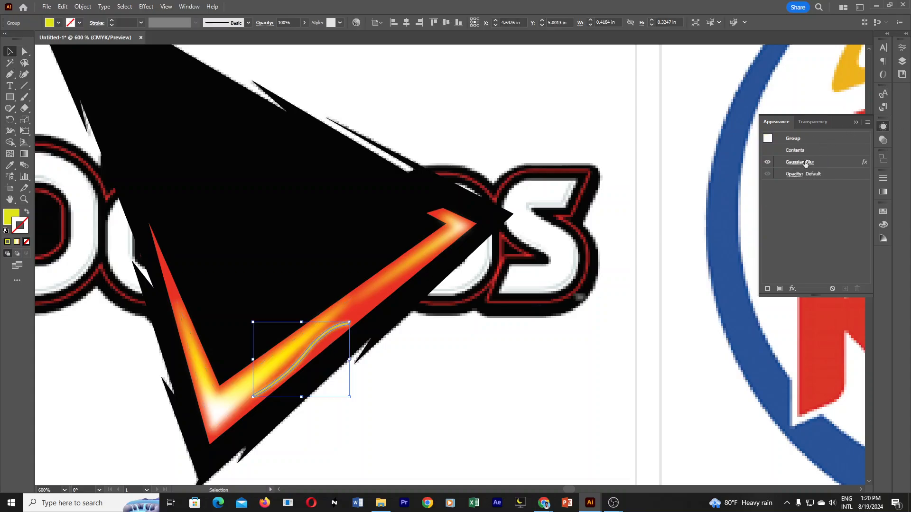
click(864, 162)
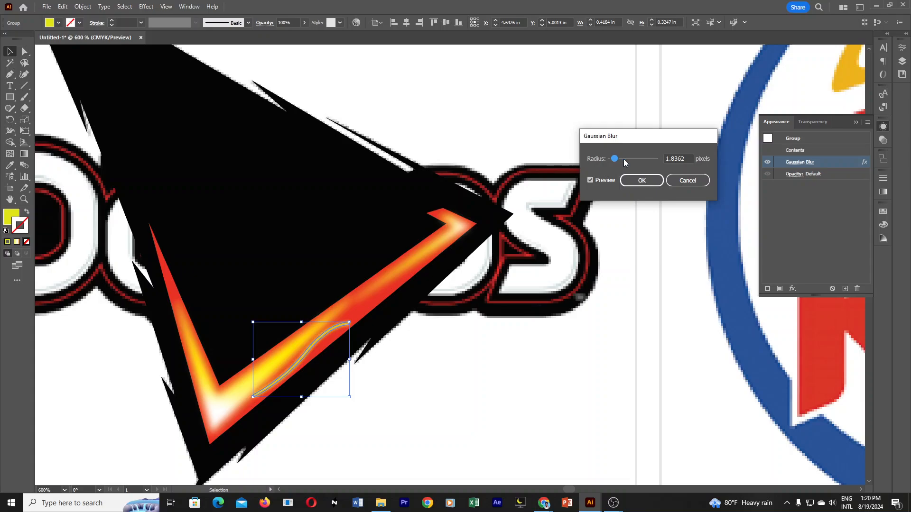
click(686, 158)
text(2)
key(Up)
click(642, 180)
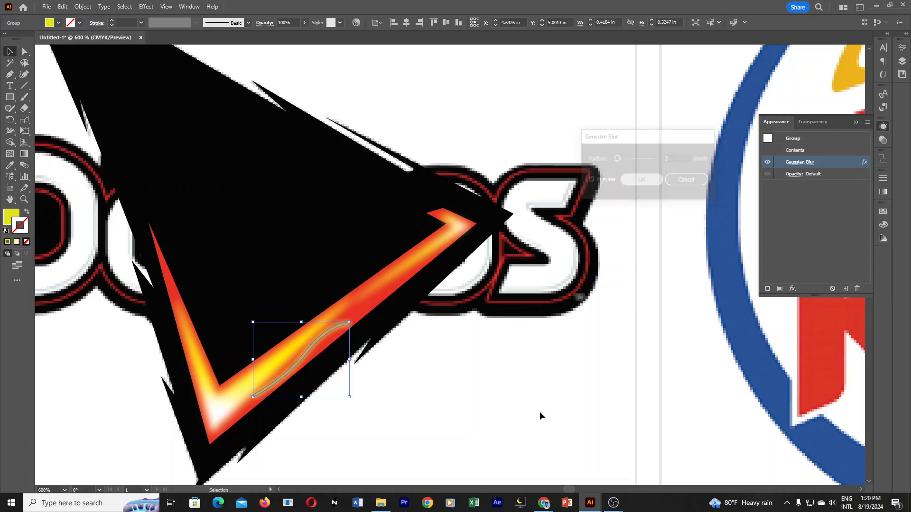
click(510, 385)
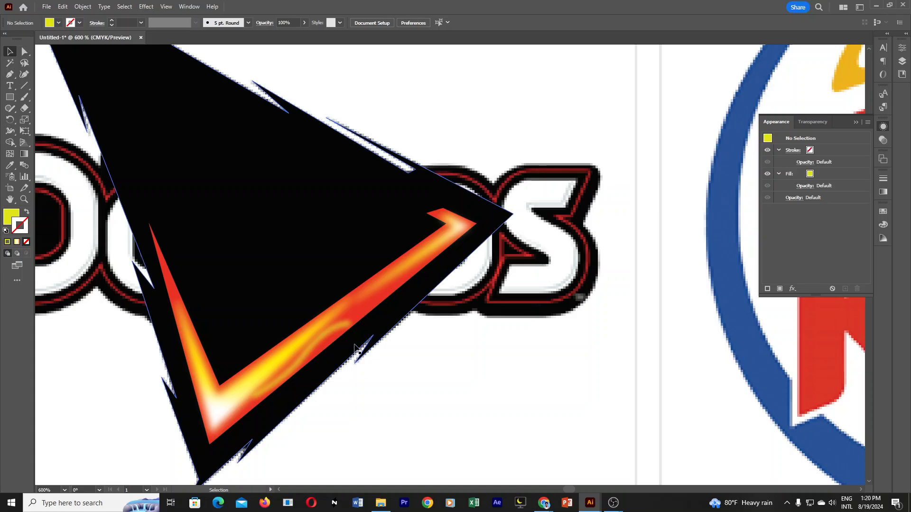
Duplicate the blurred yellow streak higher up the V's right arm, at about X 4.90 in, Y 4.72 in, and recolor the copy orange (DD8800).
mouse_move(344, 325)
mouse_down()
mouse_move(350, 312)
mouse_move(326, 338)
mouse_move(352, 312)
mouse_move(326, 339)
mouse_move(367, 315)
mouse_move(412, 249)
mouse_move(382, 272)
mouse_up()
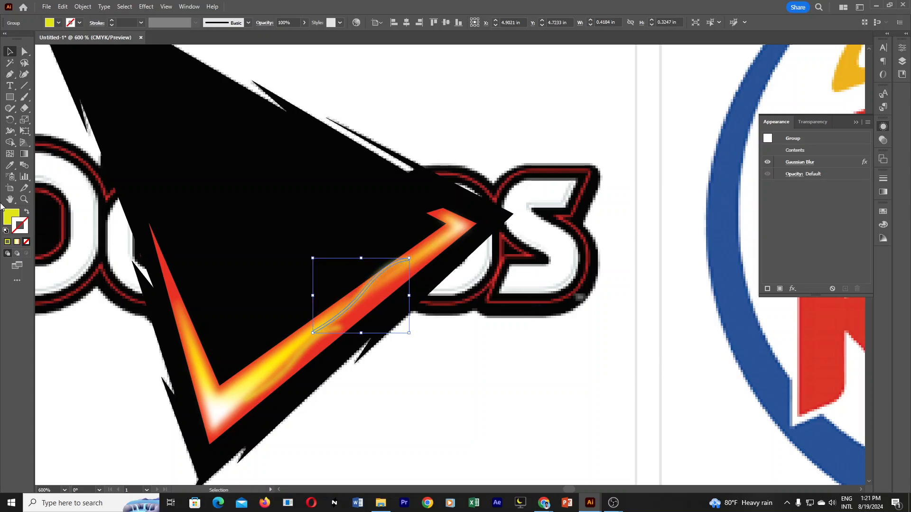
double_click(7, 219)
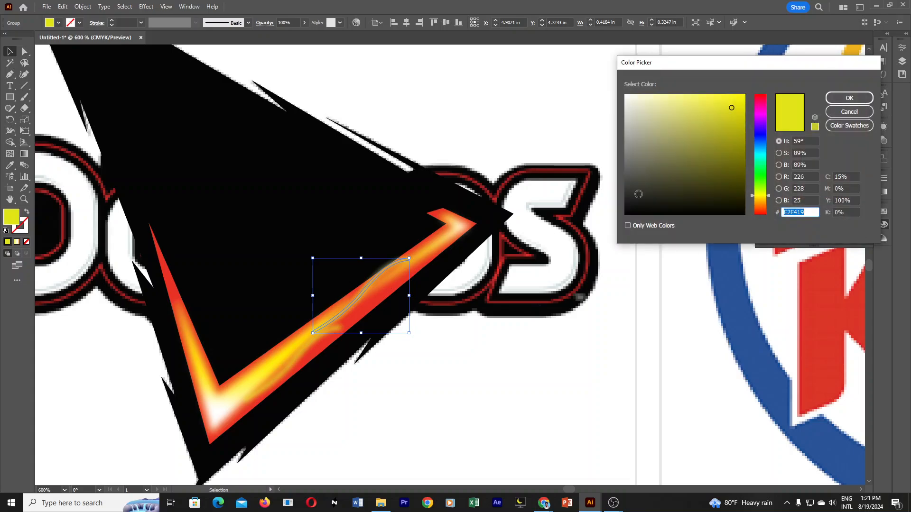
click(761, 203)
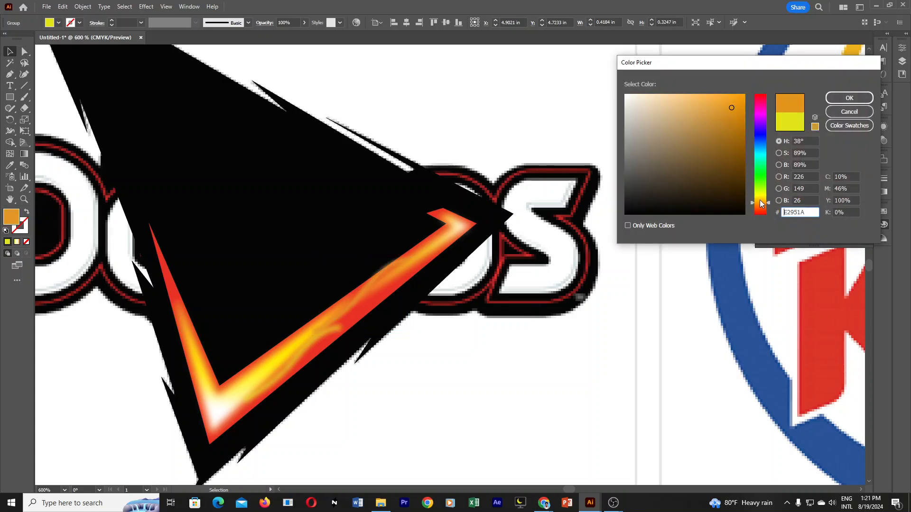
mouse_move(736, 118)
mouse_down()
mouse_move(745, 112)
mouse_move(652, 186)
mouse_move(745, 138)
mouse_move(748, 110)
mouse_up()
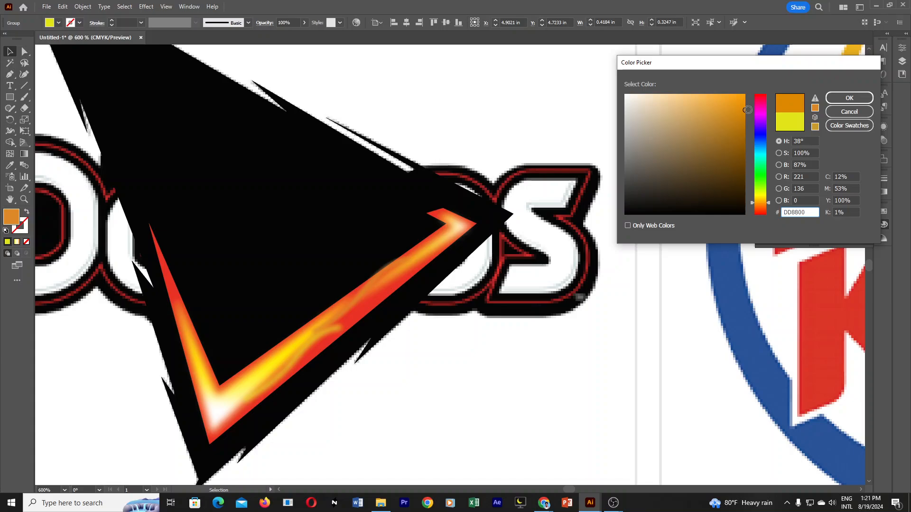
click(831, 97)
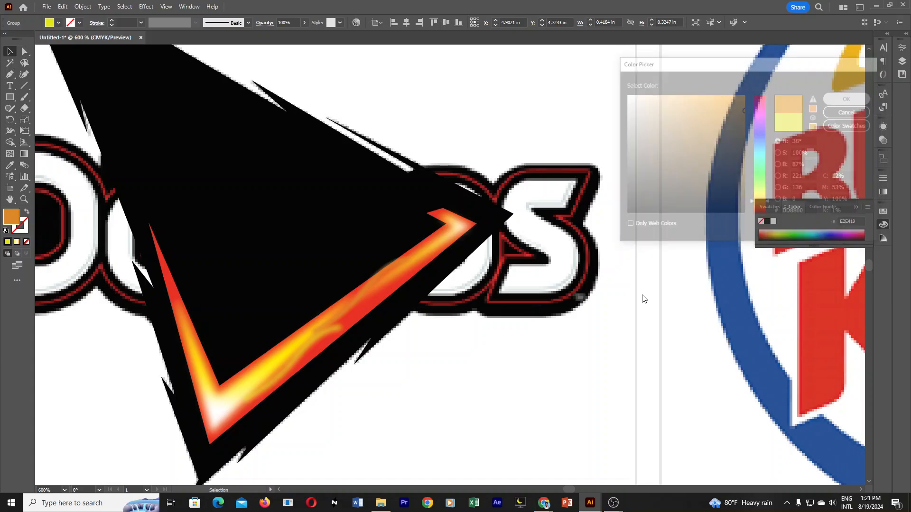
click(493, 381)
Move the lower yellow streak down along the right arm, closer to the V's white-hot corner, and clear the selection.
drag(283, 371, 264, 392)
click(475, 421)
scroll(464, 405, up, 1)
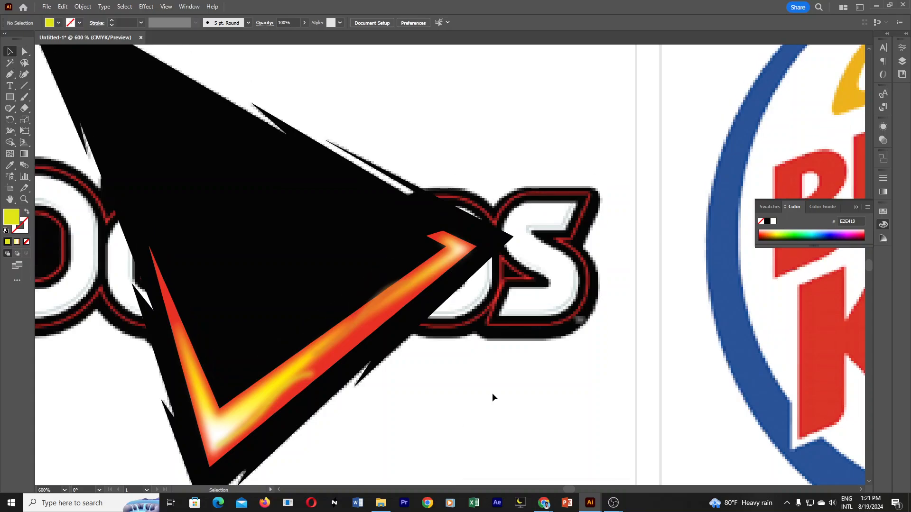
Hide the large black triangle shape so the Doritos reference underneath can be traced.
ctrl+alt+click(434, 340)
ctrl+alt+click(465, 328)
ctrl+click(466, 242)
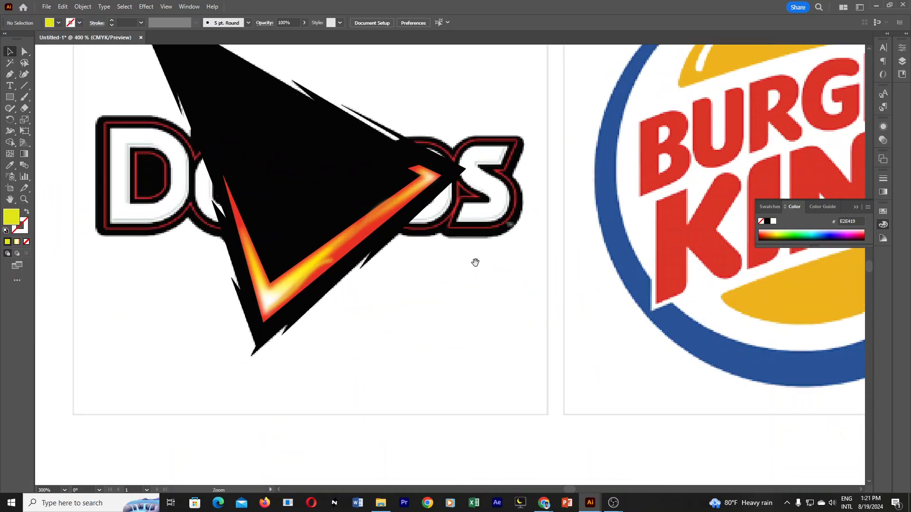
drag(481, 272, 545, 337)
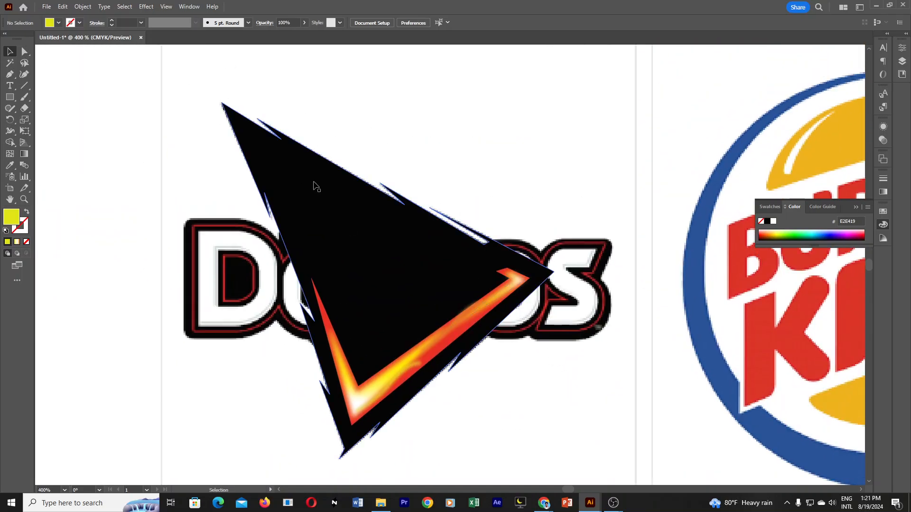
click(393, 211)
key(ctrl+3)
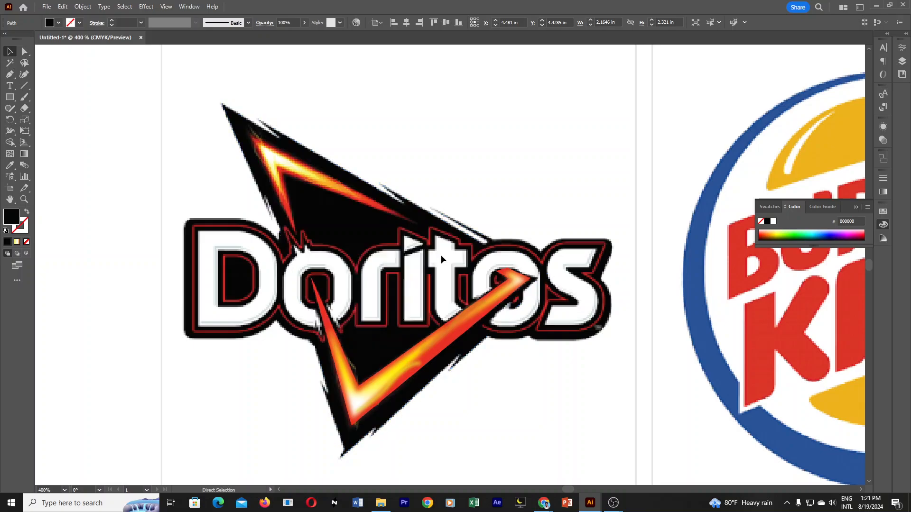
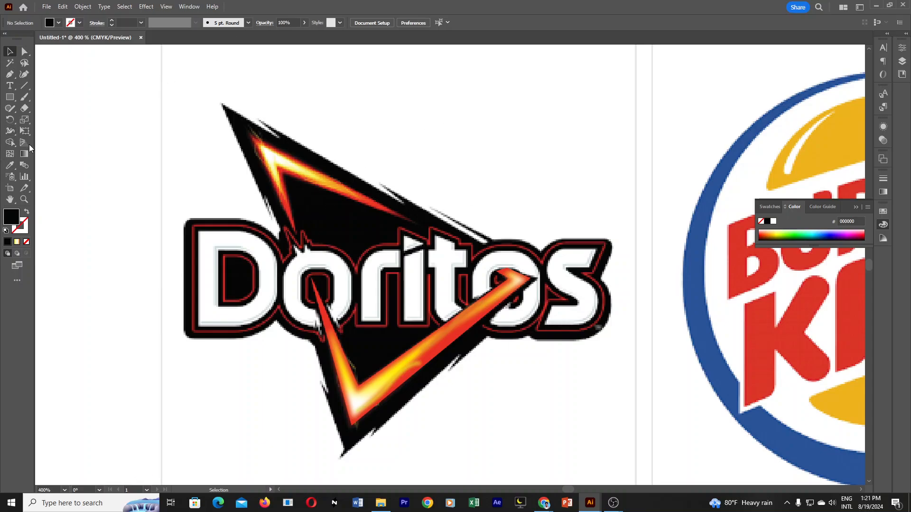
Trace the outer outline of the upper flame V with the Pen tool as a closed path without fill, and clear the selection.
click(9, 74)
click(295, 232)
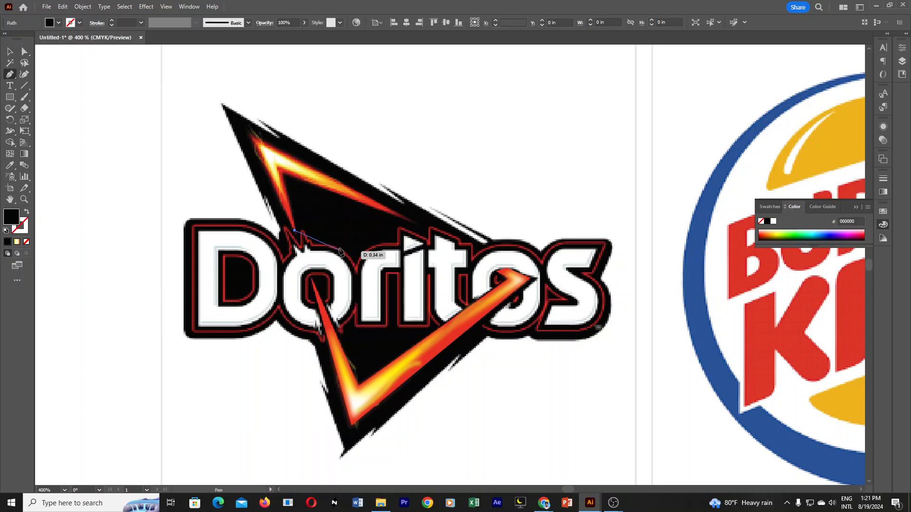
click(248, 132)
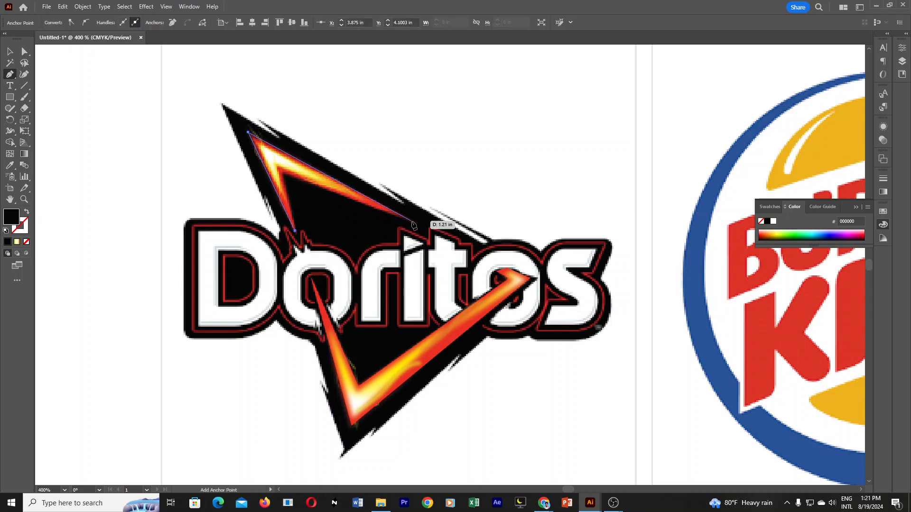
click(415, 222)
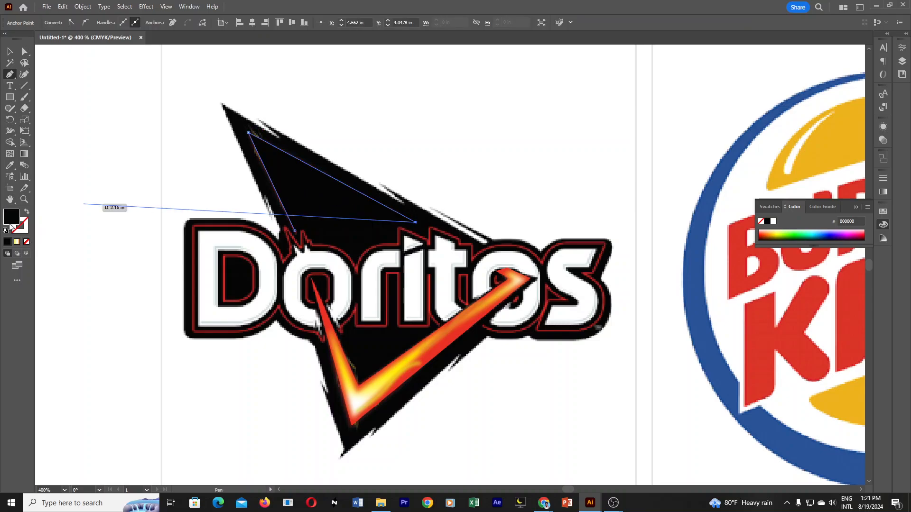
click(26, 242)
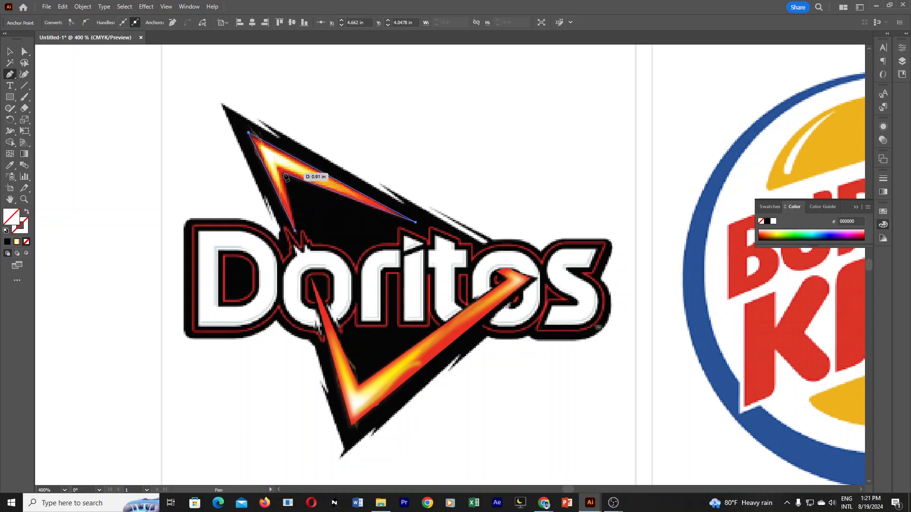
click(283, 175)
click(294, 230)
click(10, 51)
click(516, 127)
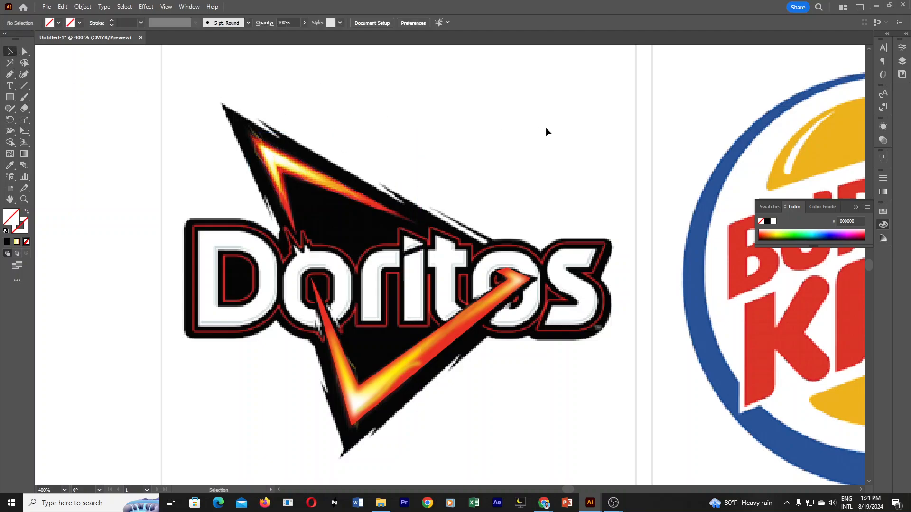
Trace the bright inner core of the upper flame V with the Pen tool as a smaller closed V path.
click(10, 74)
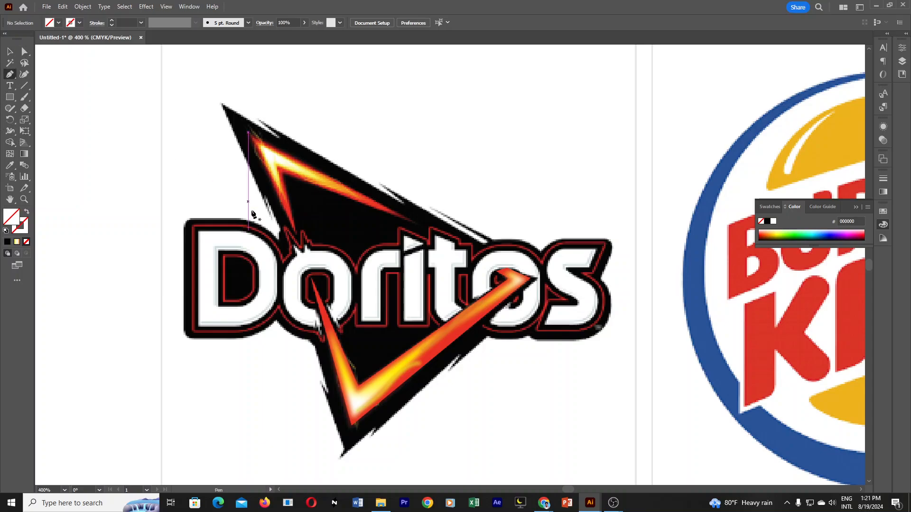
click(284, 199)
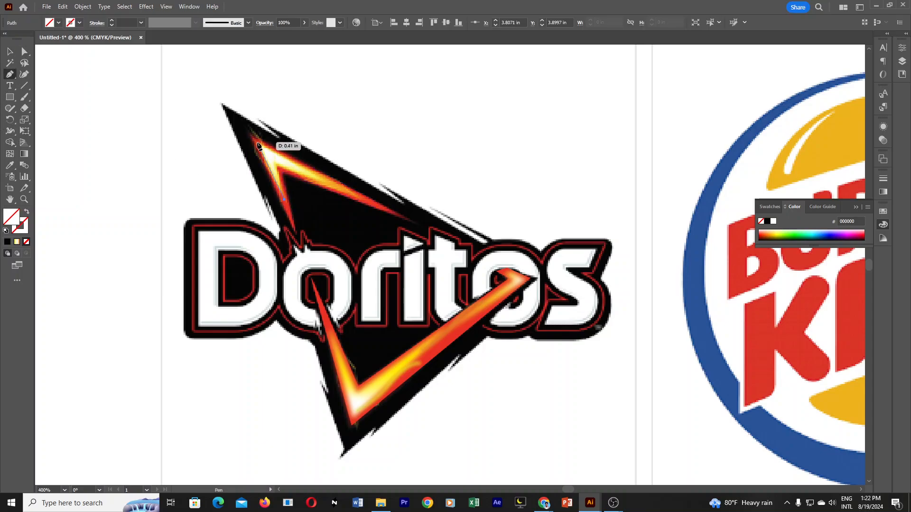
click(256, 142)
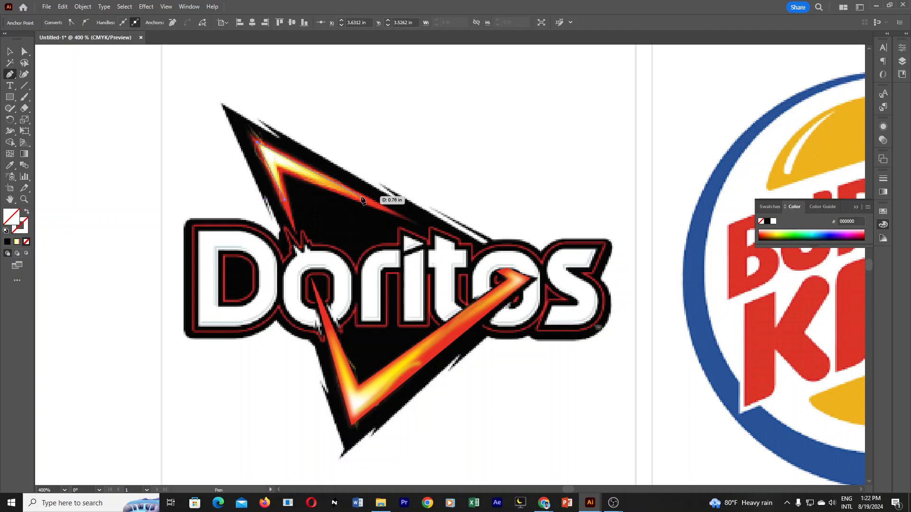
click(361, 198)
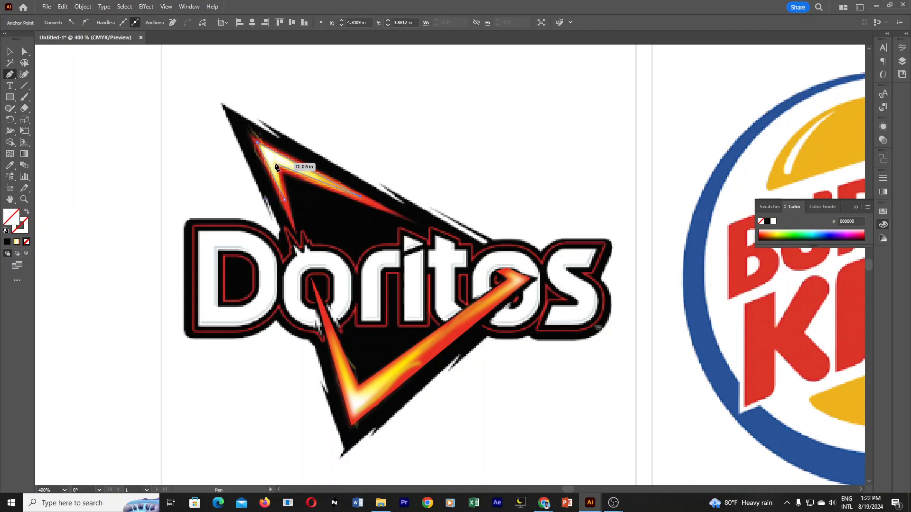
click(284, 200)
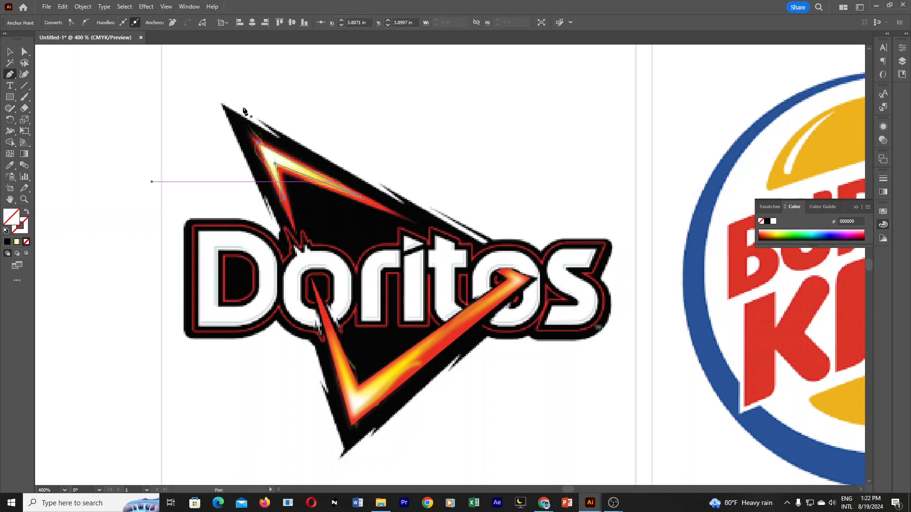
Fill the inner V with a freeform gradient, using a yellow stop at its inner corner and a white stop at its upper tip.
click(883, 192)
click(774, 190)
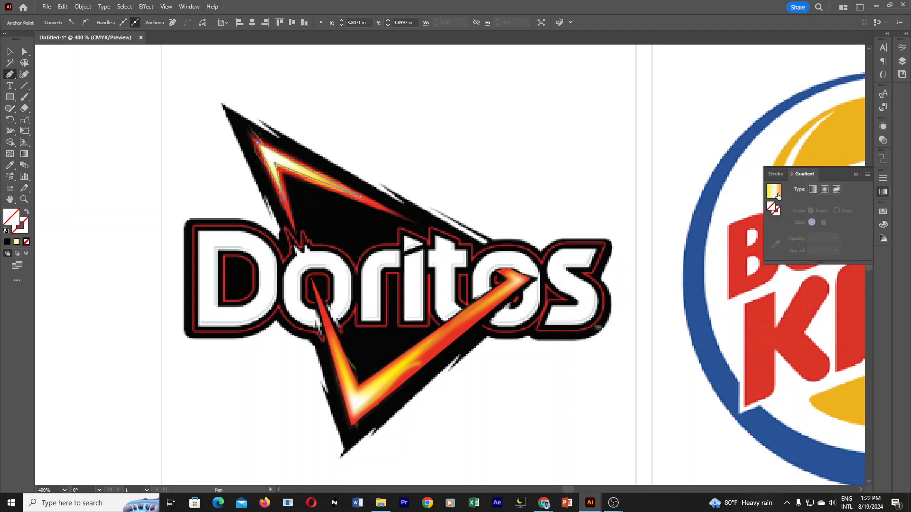
click(835, 190)
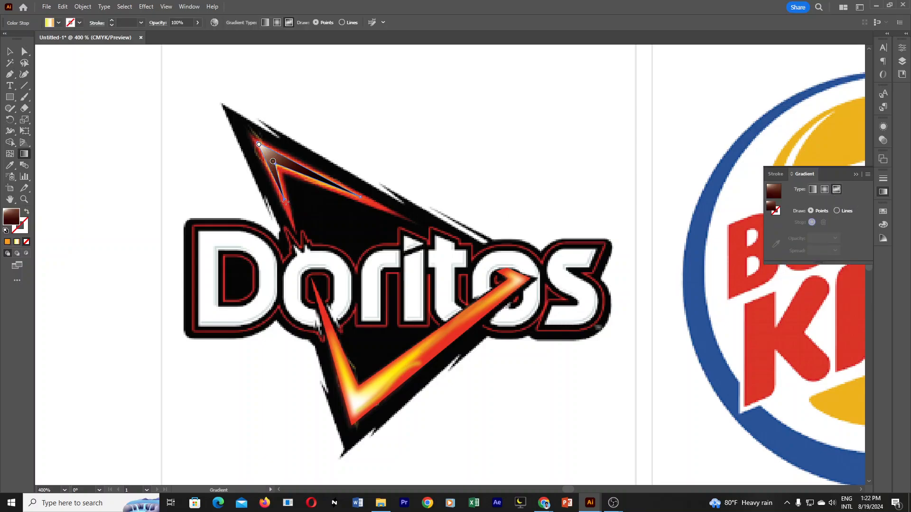
click(273, 162)
double_click(273, 162)
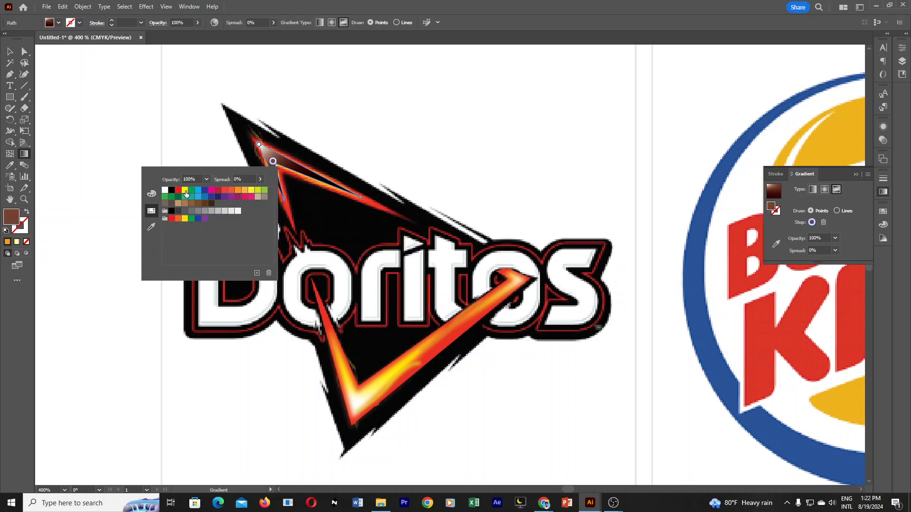
click(185, 190)
click(258, 145)
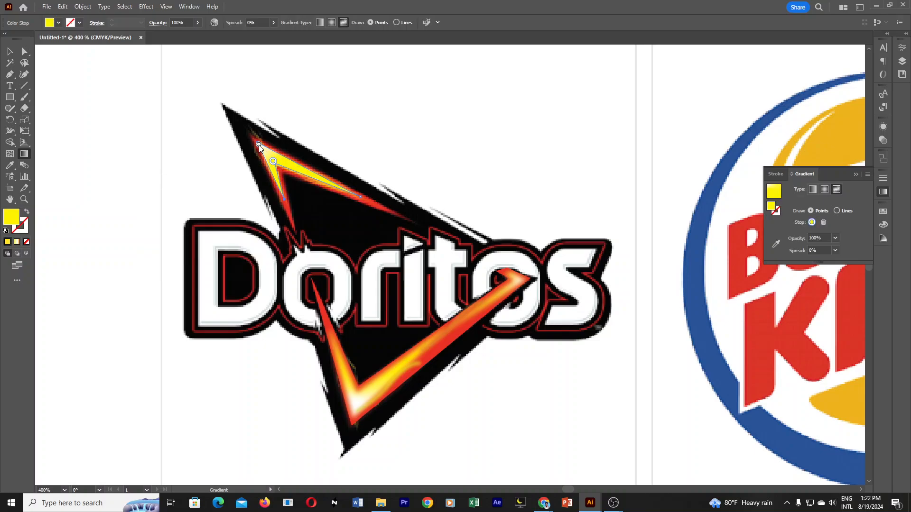
double_click(259, 144)
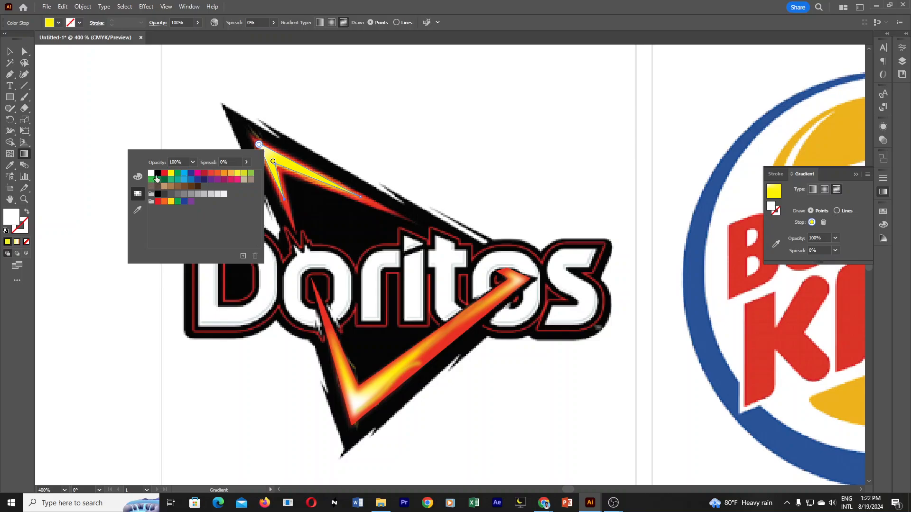
click(151, 175)
click(272, 162)
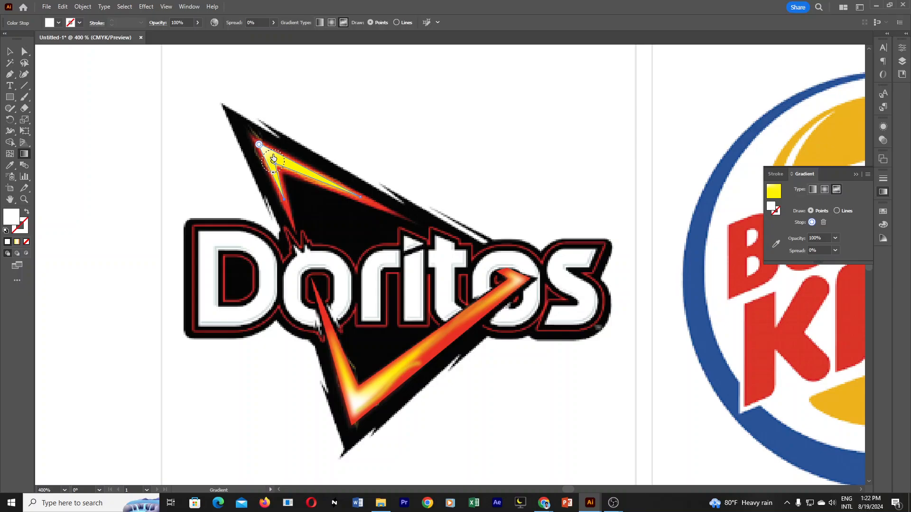
Move the gradient-filled inner V off the reference to compare the two, and put it back in place.
click(9, 51)
drag(305, 167, 324, 125)
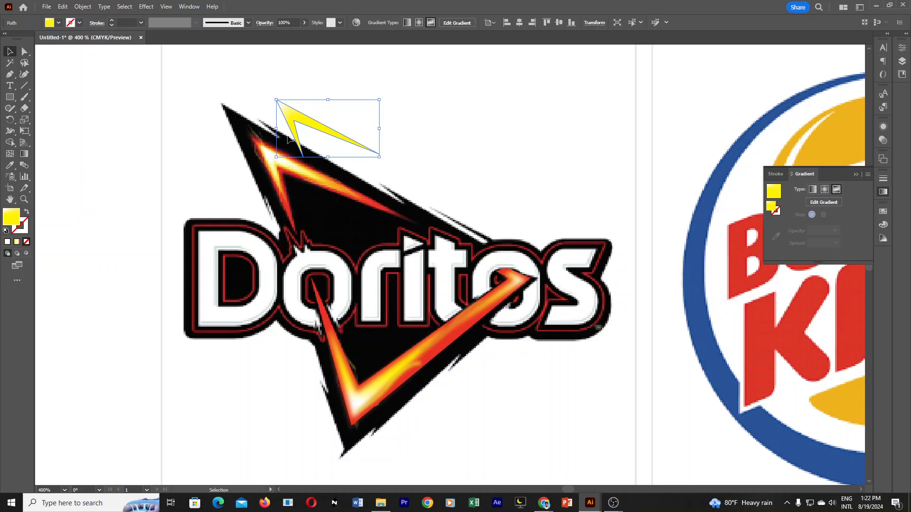
drag(294, 118, 275, 160)
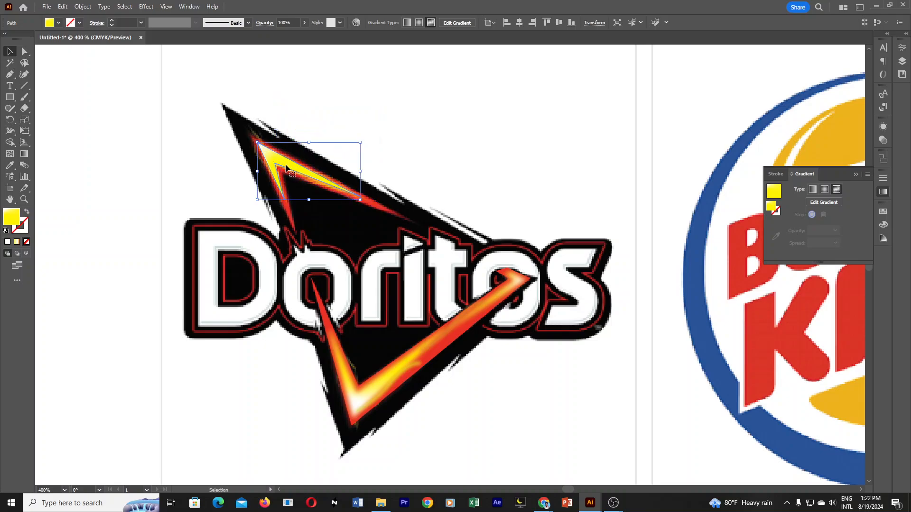
Move the yellow gradient stop to the long arm's end, add another yellow stop at the short arm's end, and shift the white stop slightly inward.
click(28, 155)
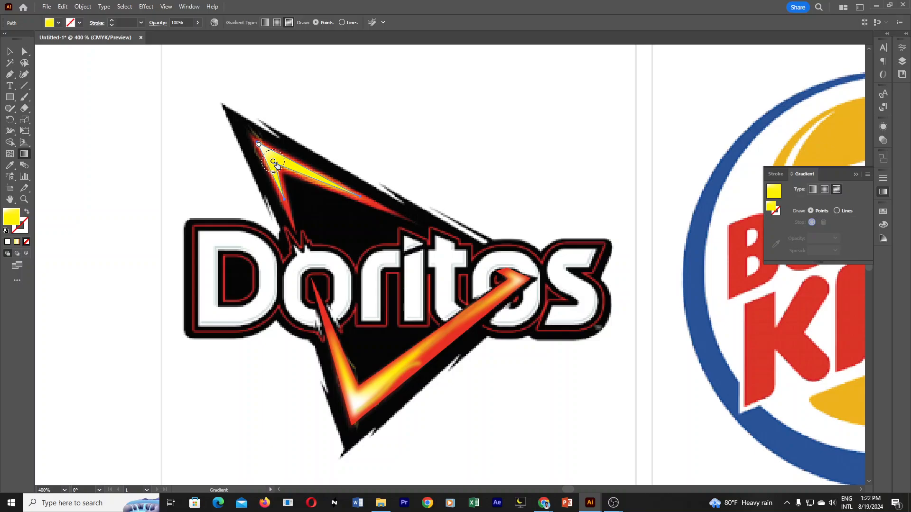
drag(276, 165, 359, 196)
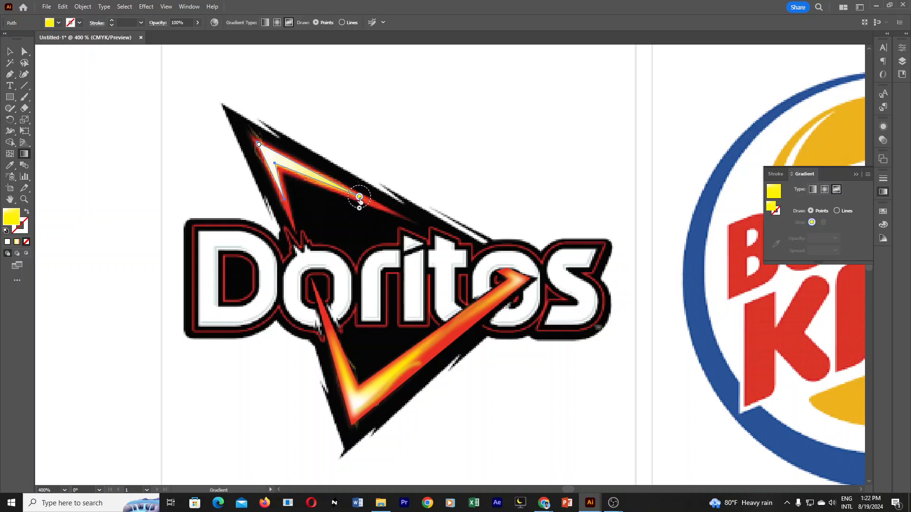
click(282, 197)
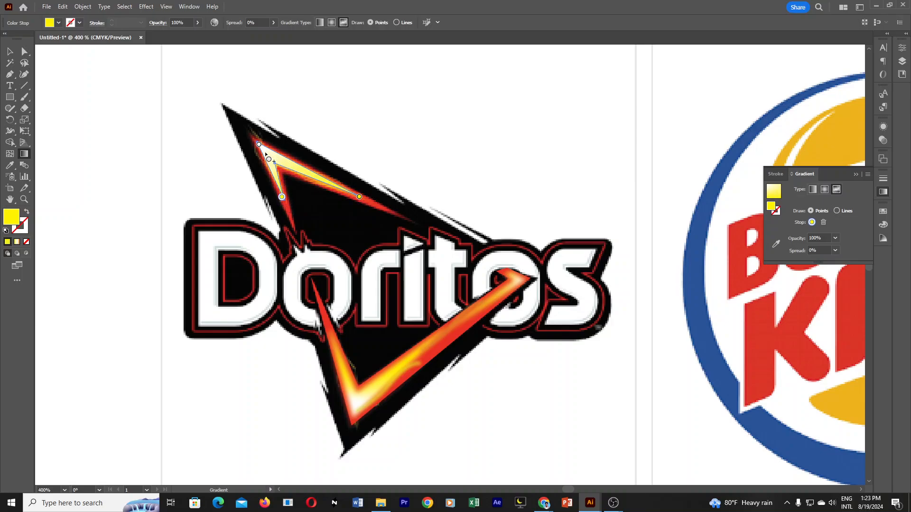
click(260, 146)
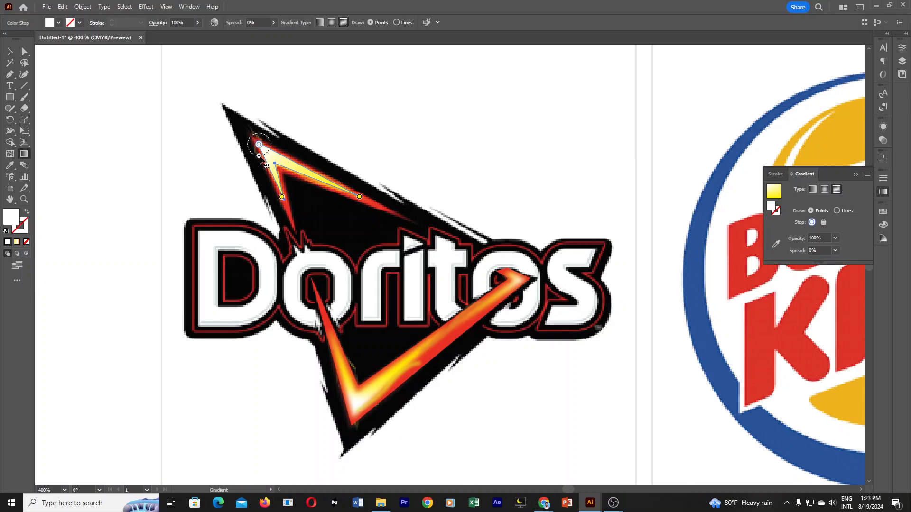
mouse_move(260, 157)
mouse_down()
mouse_move(268, 162)
mouse_move(263, 147)
mouse_up()
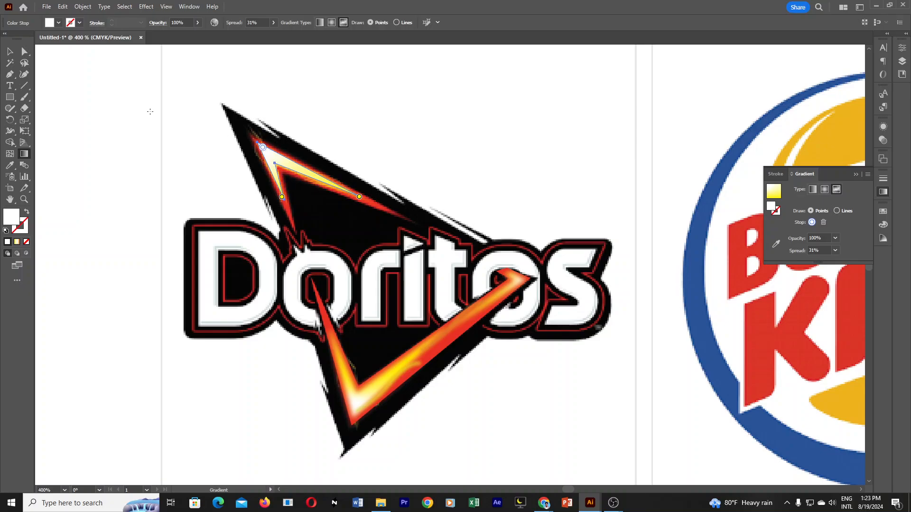
Move the inner V aside to check its adjusted gradient against the reference, and undo the move.
click(10, 53)
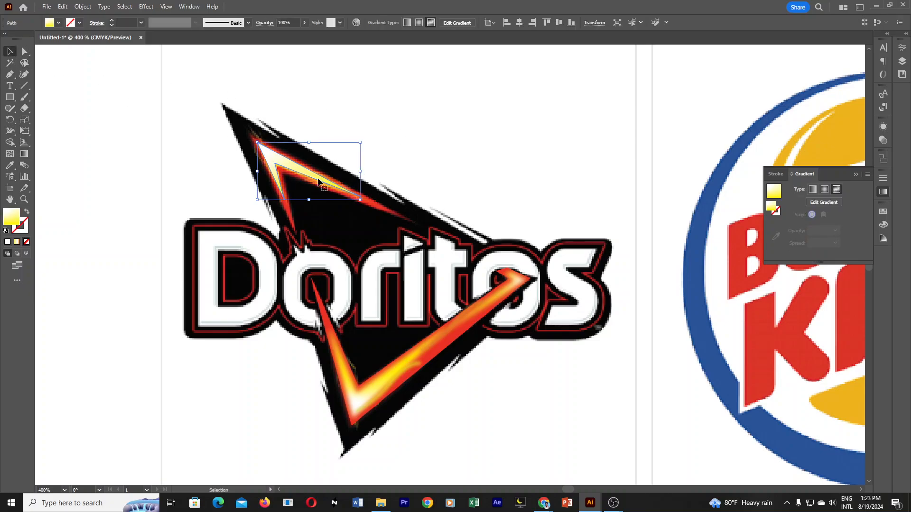
drag(313, 177, 362, 150)
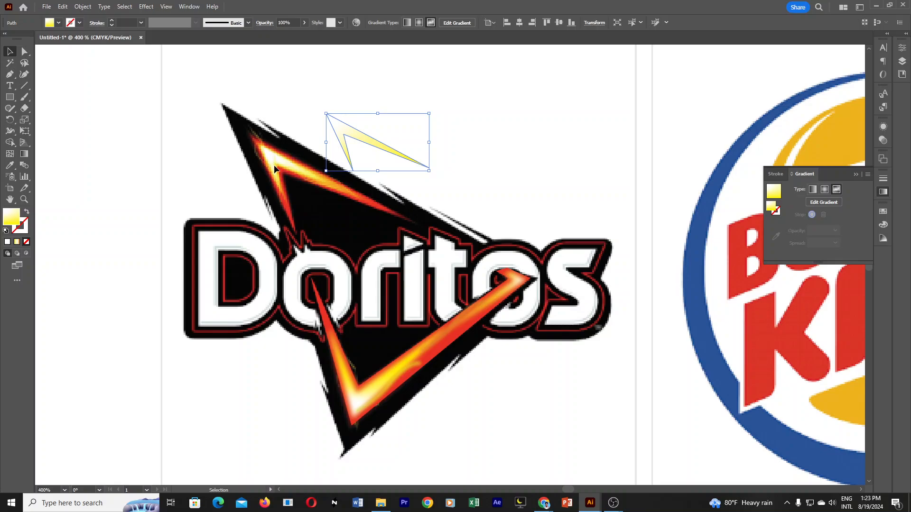
key(ctrl+z)
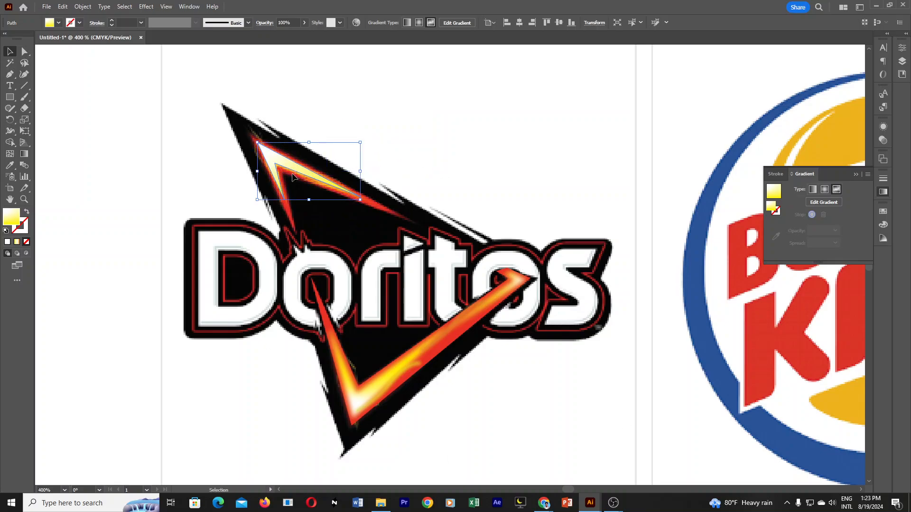
Move both yellow gradient stops inward along the V's arms, closer to its corner.
click(23, 155)
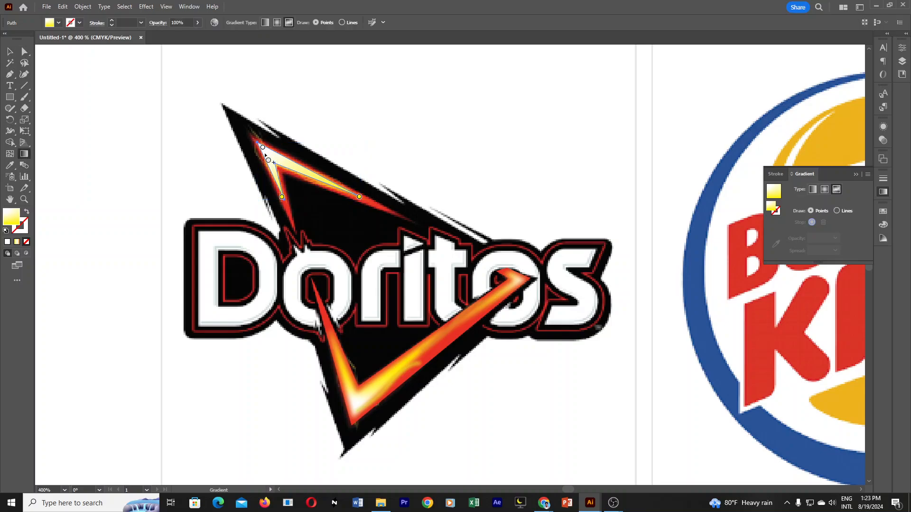
click(359, 197)
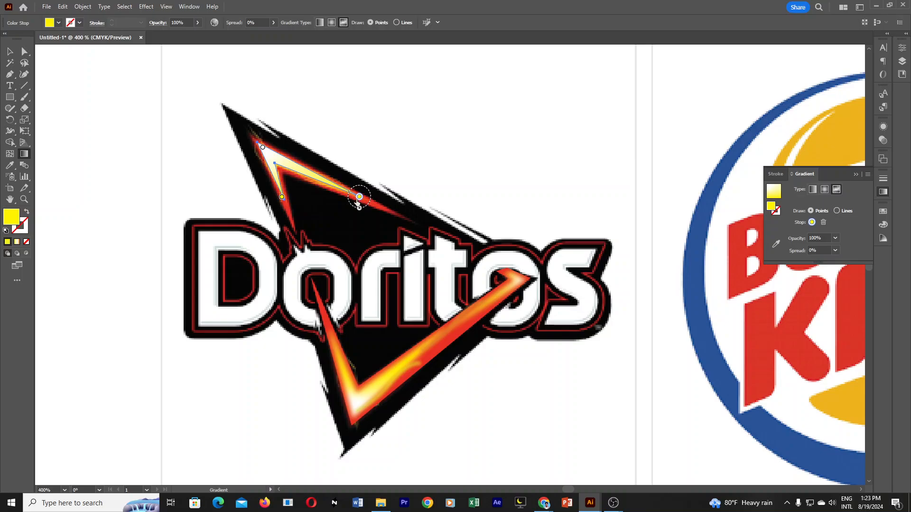
drag(360, 197, 335, 188)
drag(282, 197, 282, 190)
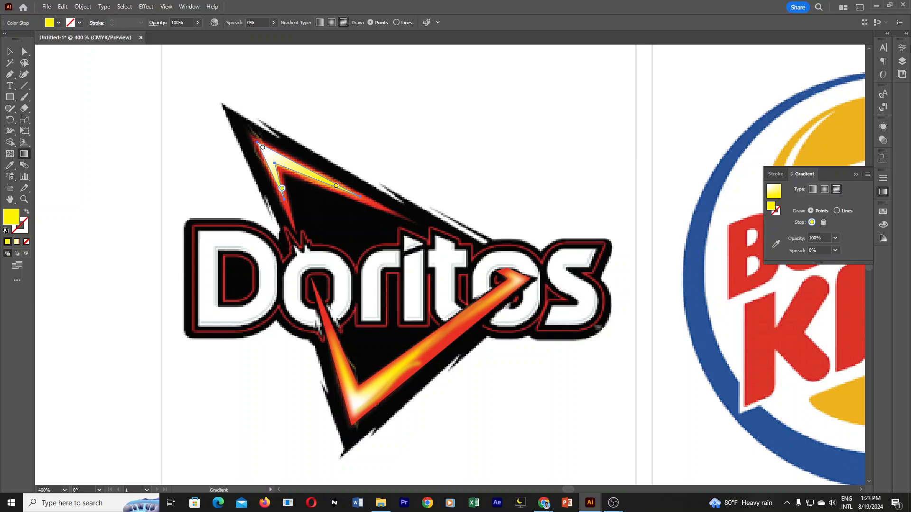
Give the inner V a bright yellow stroke (FFF800) and clear the selection.
click(902, 48)
click(820, 192)
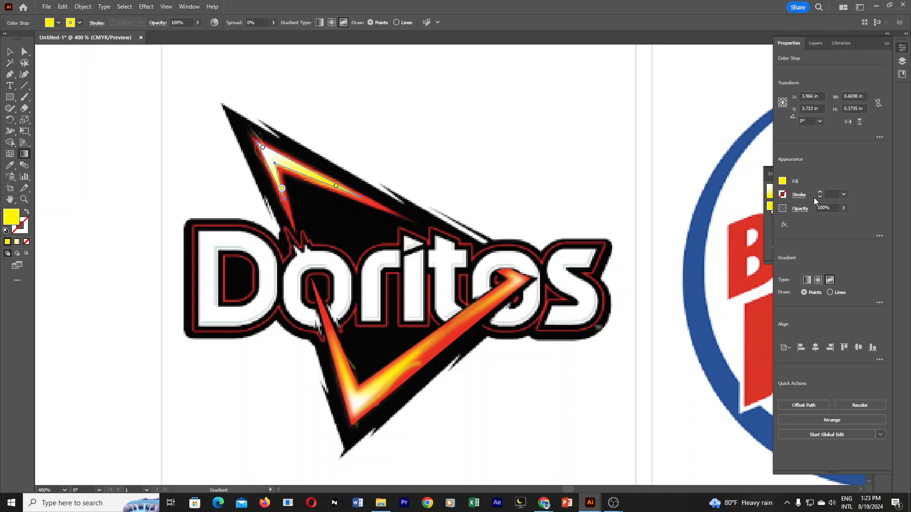
double_click(19, 232)
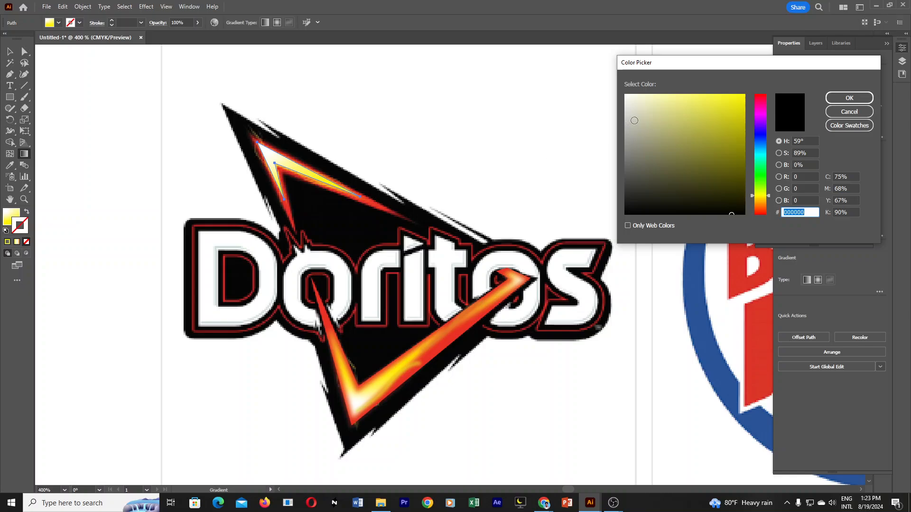
click(743, 96)
click(849, 98)
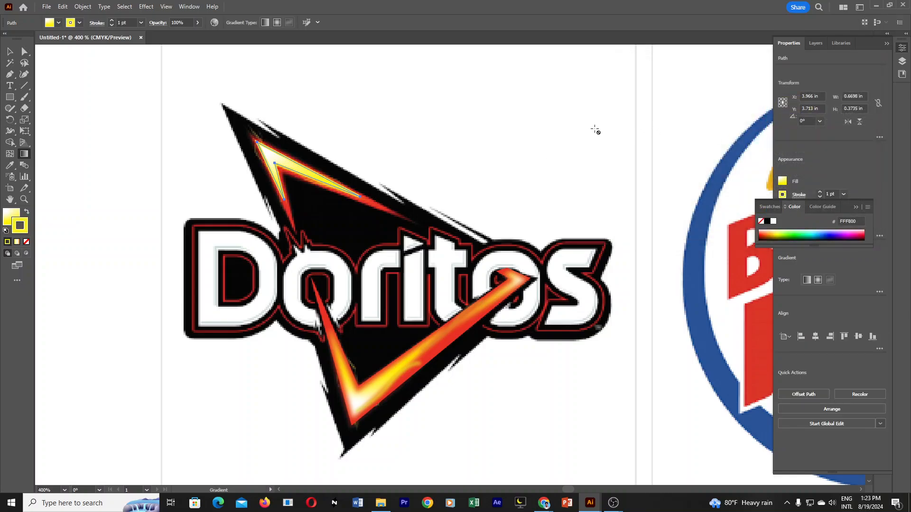
click(10, 51)
click(86, 106)
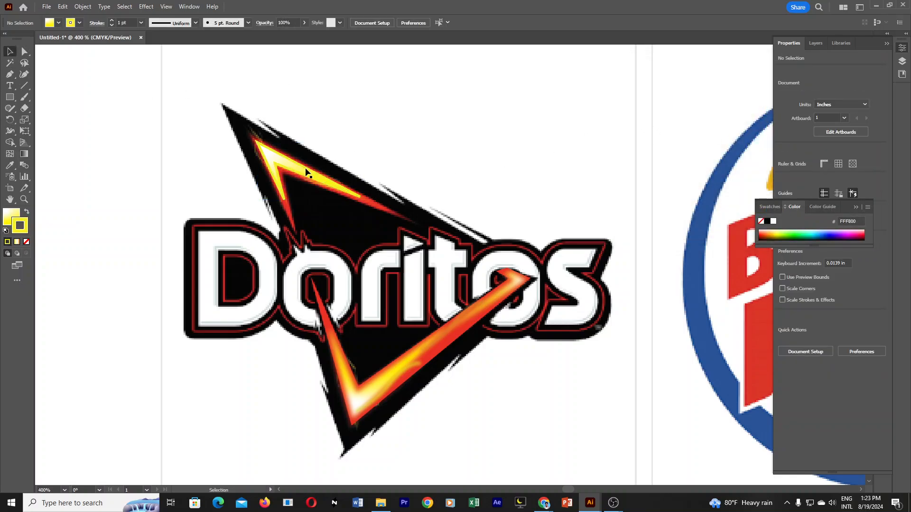
Move the stroked V clear of the artwork to inspect it, undo the move, and clear the selection.
drag(306, 173, 396, 144)
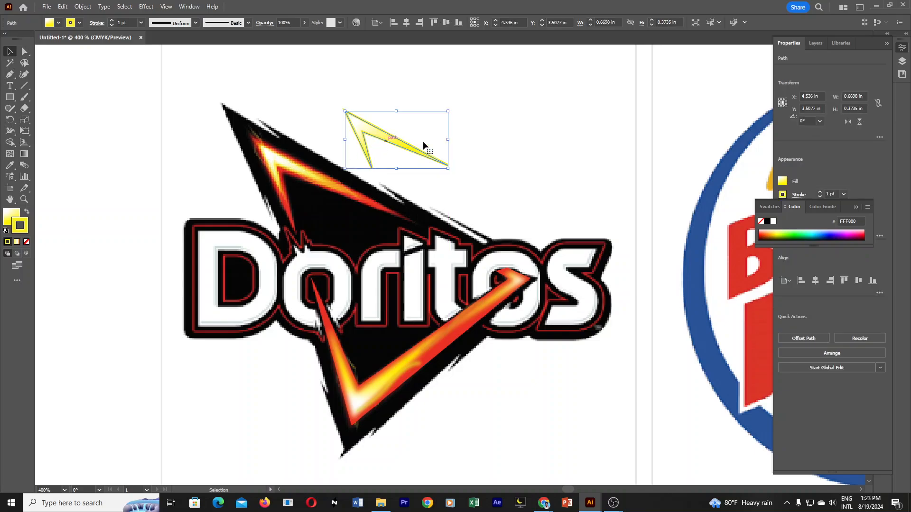
key(ctrl+z)
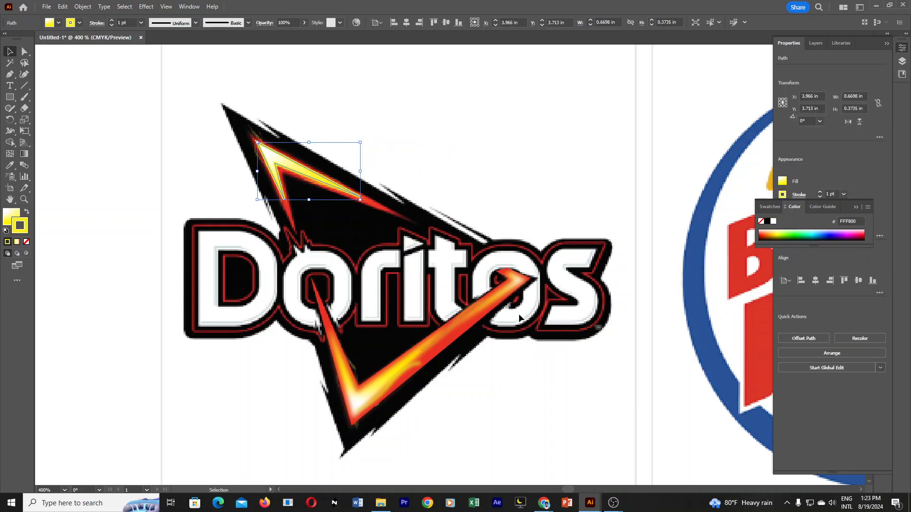
click(512, 372)
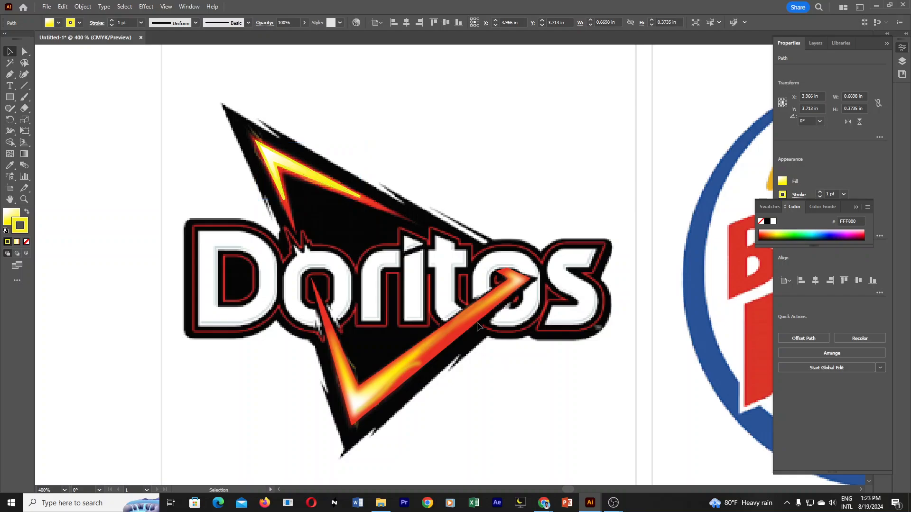
Reduce the inner V's stroke weight to 0.5 pt and clear the selection.
click(280, 155)
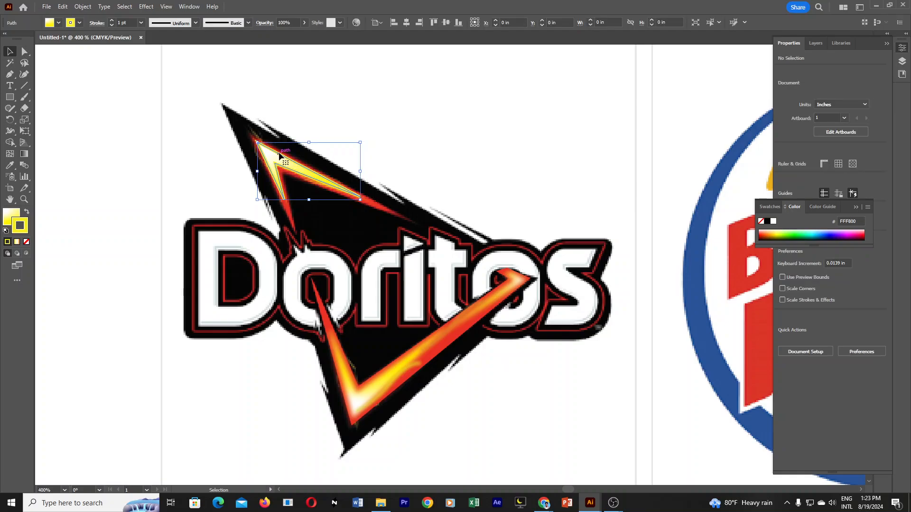
click(856, 208)
click(821, 197)
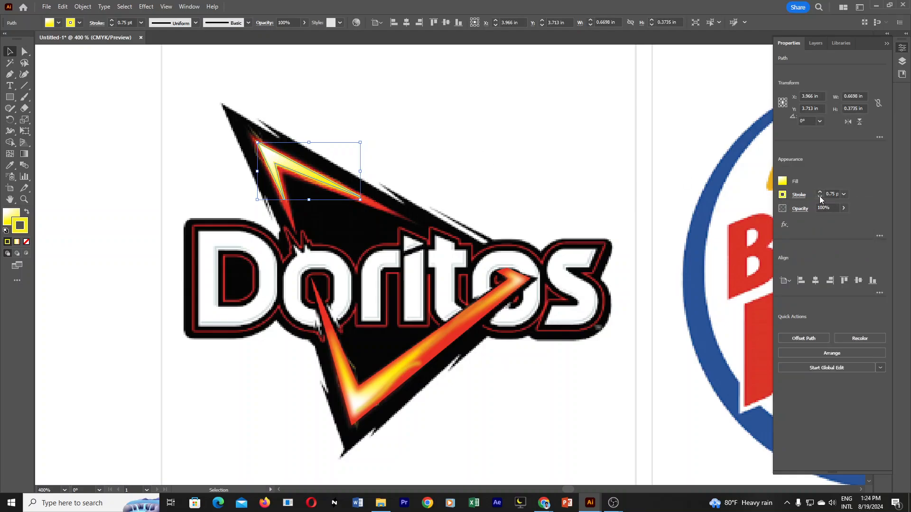
click(820, 197)
click(612, 116)
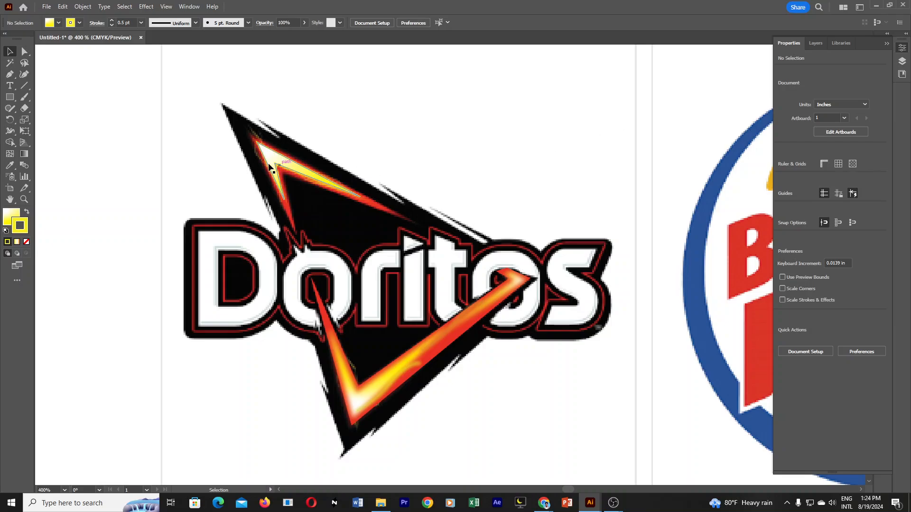
Apply a Gaussian Blur with a 3-pixel radius to the upper flame's inner V and clear the selection.
click(294, 169)
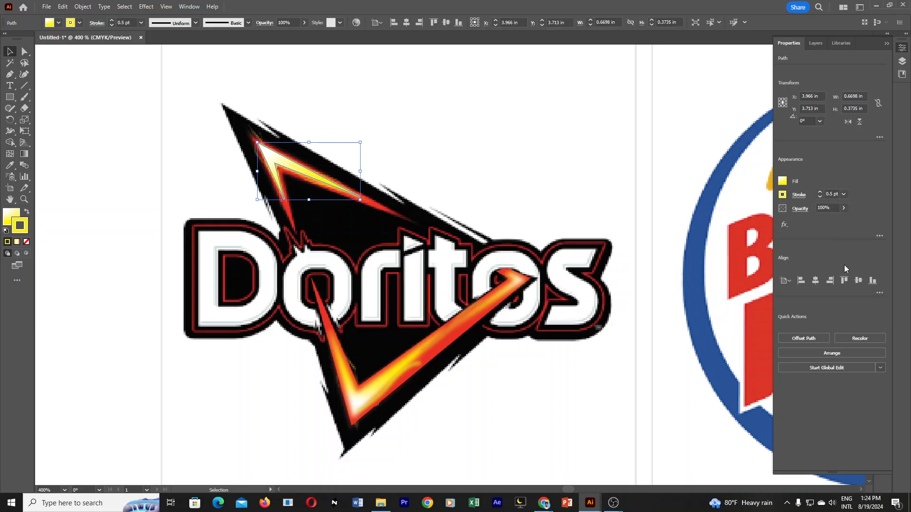
click(887, 44)
click(884, 126)
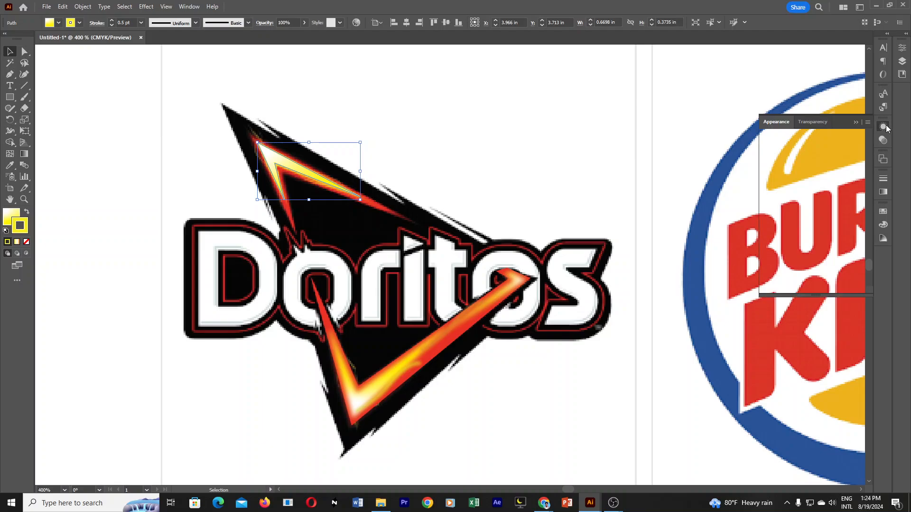
click(793, 289)
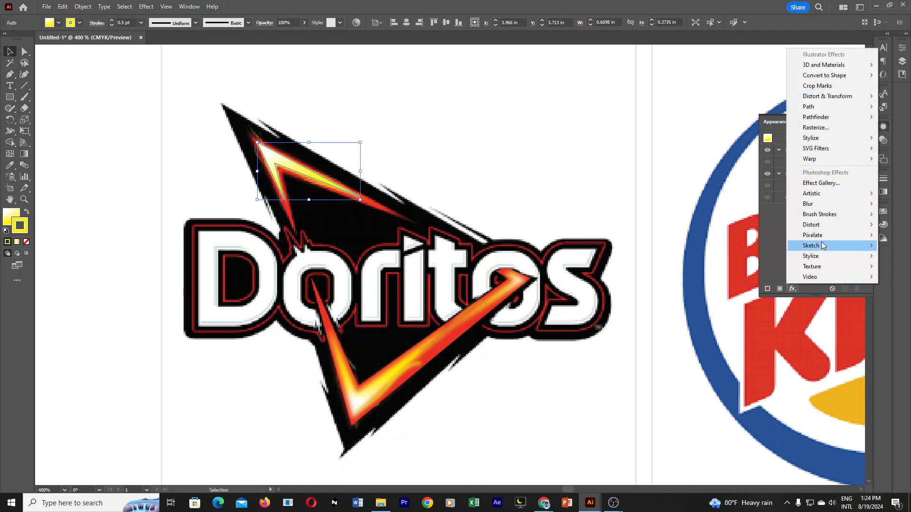
mouse_move(818, 204)
click(776, 204)
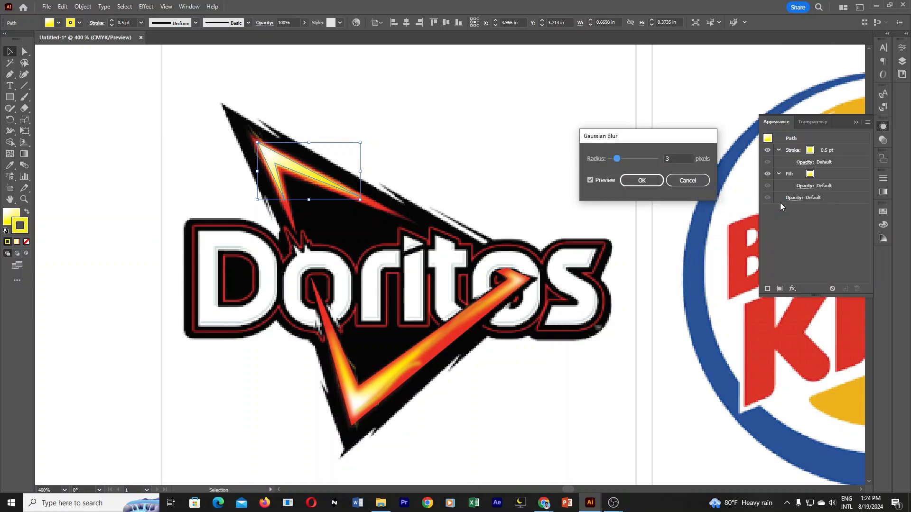
click(641, 180)
click(435, 140)
Move the blurred inner V clear of the reference to inspect it, undo the move, and clear the selection.
drag(287, 163, 344, 153)
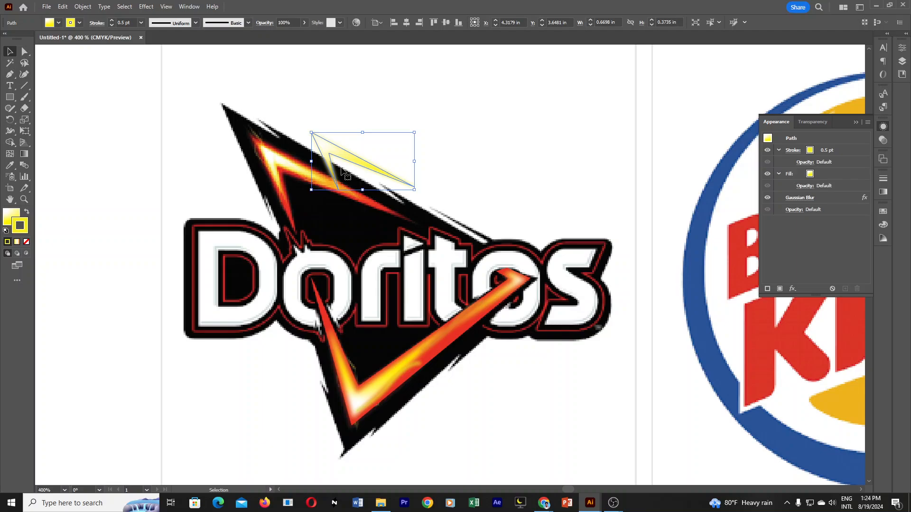
key(ctrl+z)
click(495, 182)
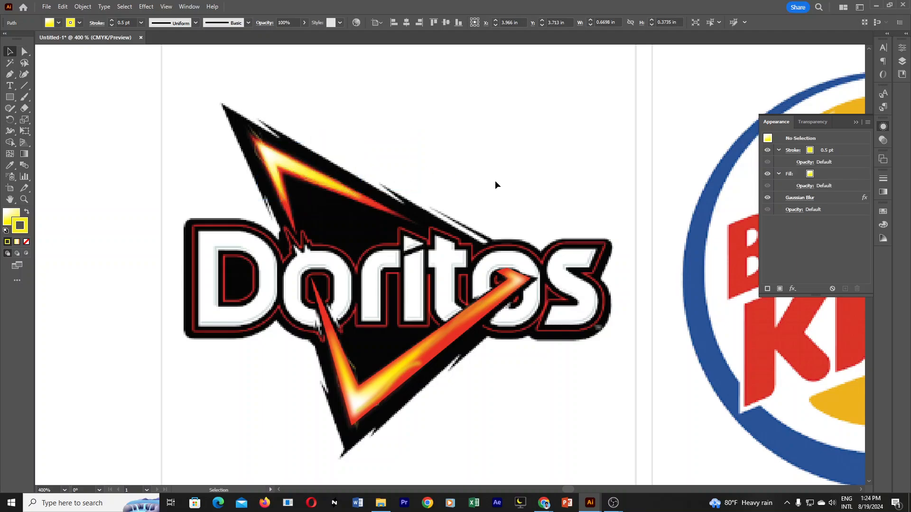
Give the bright core at the lower flame's right tip a yellow stroke (FFF800).
click(497, 296)
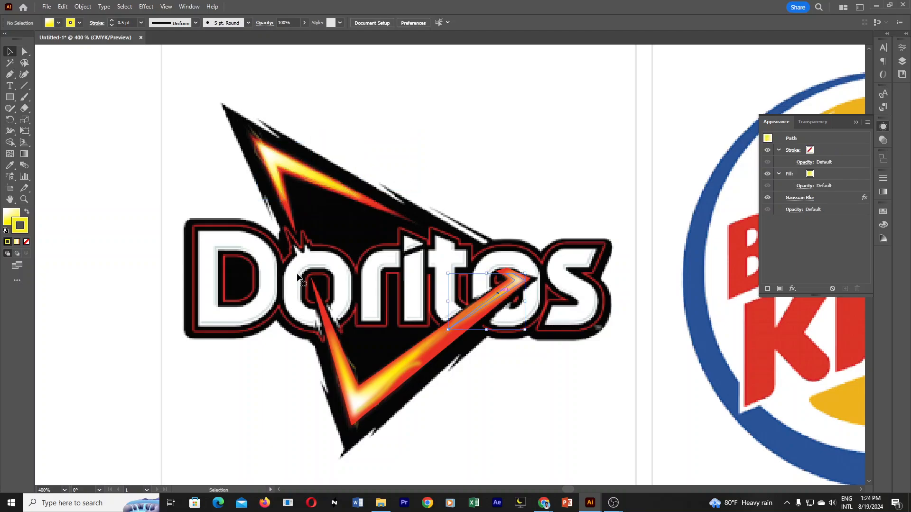
click(27, 242)
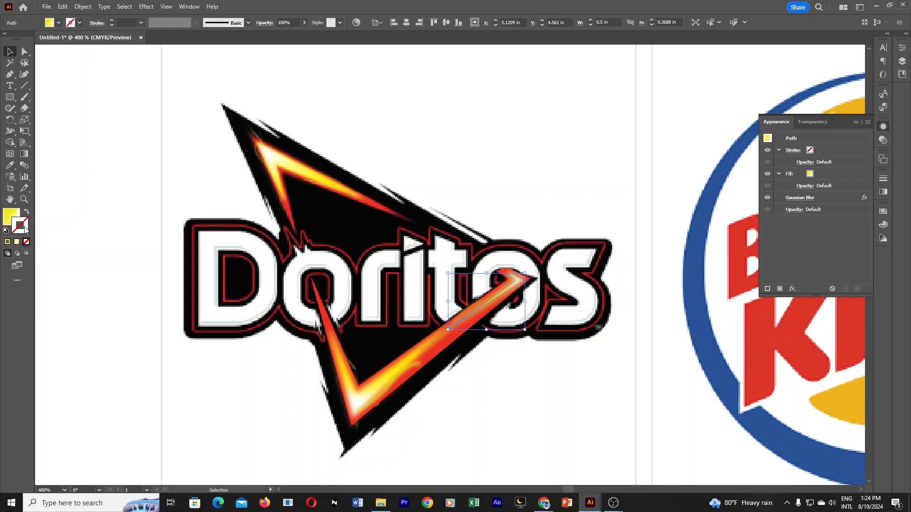
double_click(25, 231)
click(744, 95)
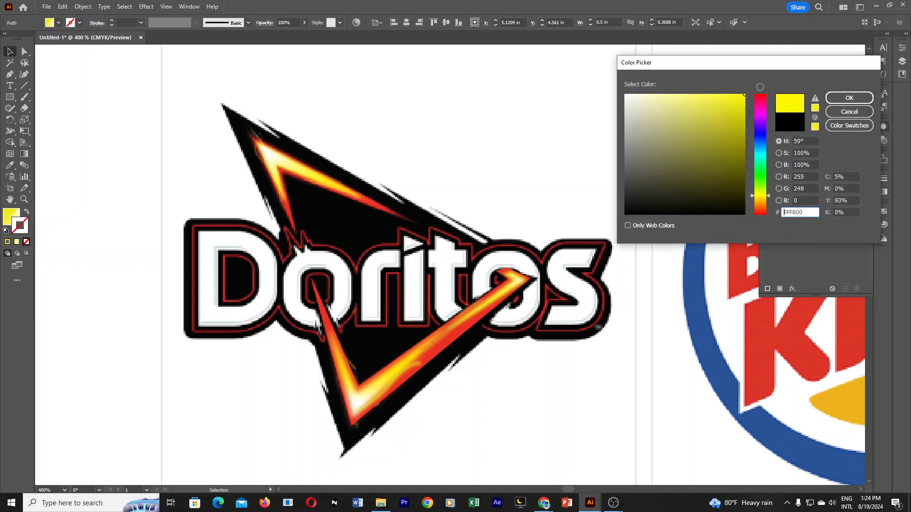
click(849, 97)
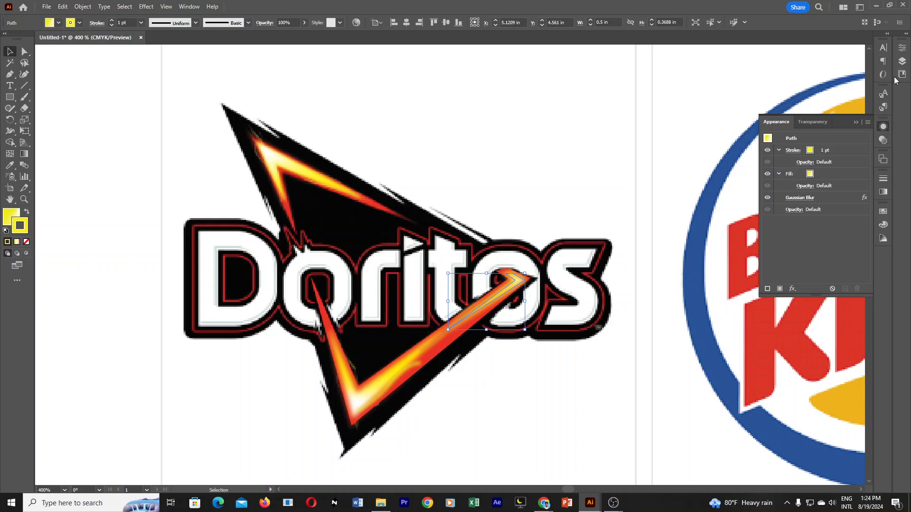
Reduce the tip core's stroke weight to 0.75 pt, clear the selection, and check the piece with a trial move that is undone.
click(901, 50)
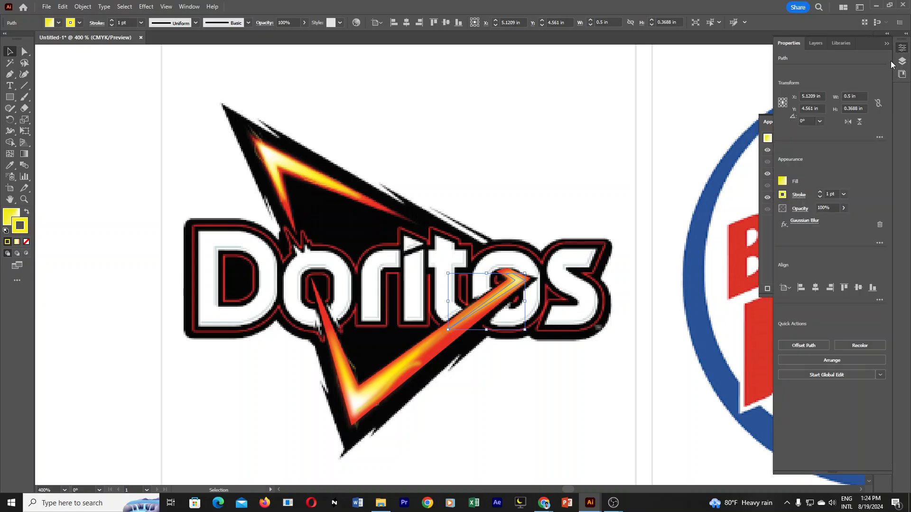
click(820, 197)
click(551, 410)
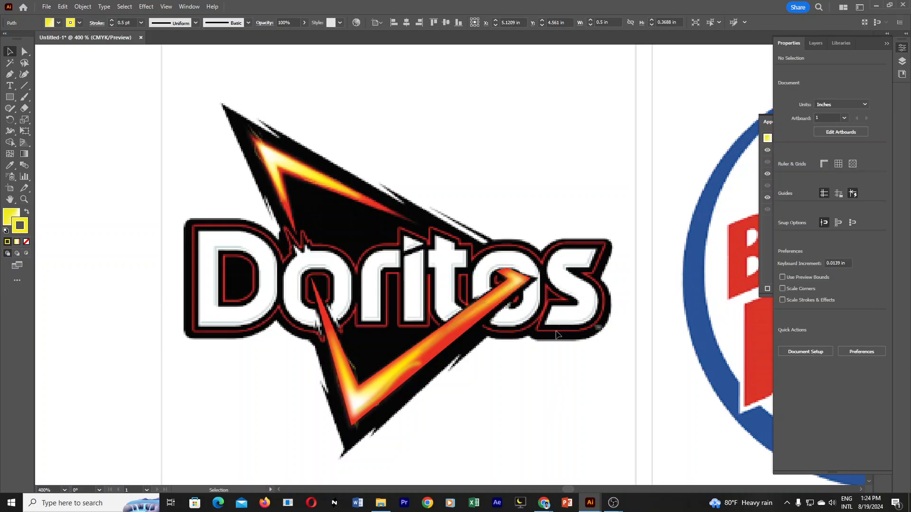
drag(516, 286, 593, 309)
key(ctrl+z)
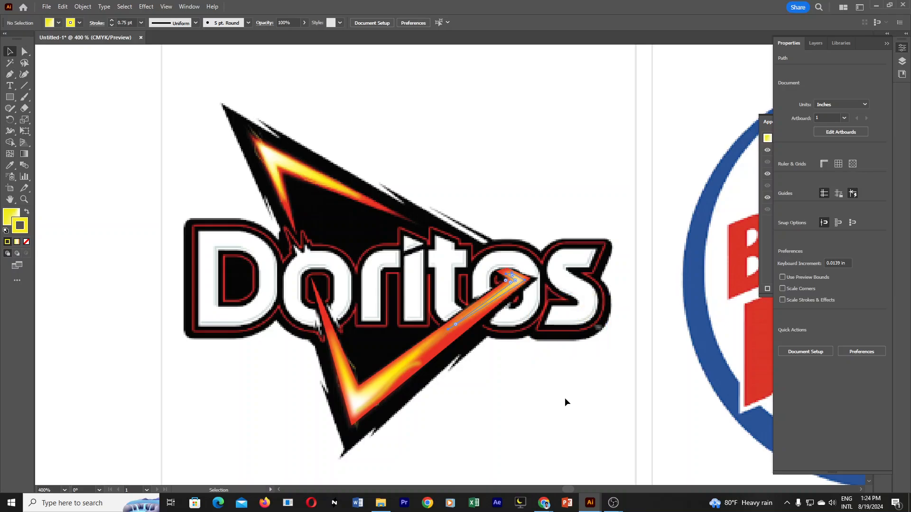
Give the lower flame's V-shaped core a bright yellow stroke at 0.75 pt and clear the selection.
click(363, 401)
click(347, 371)
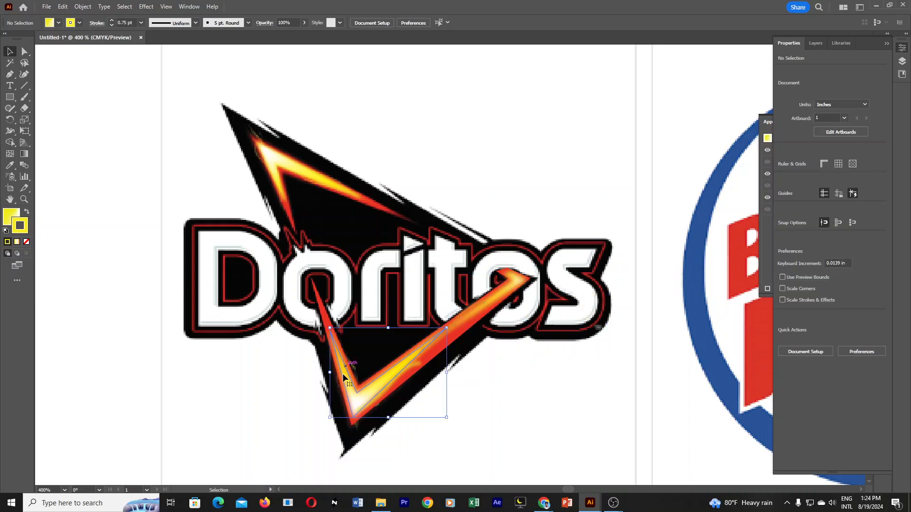
double_click(21, 232)
drag(684, 131, 747, 94)
click(844, 98)
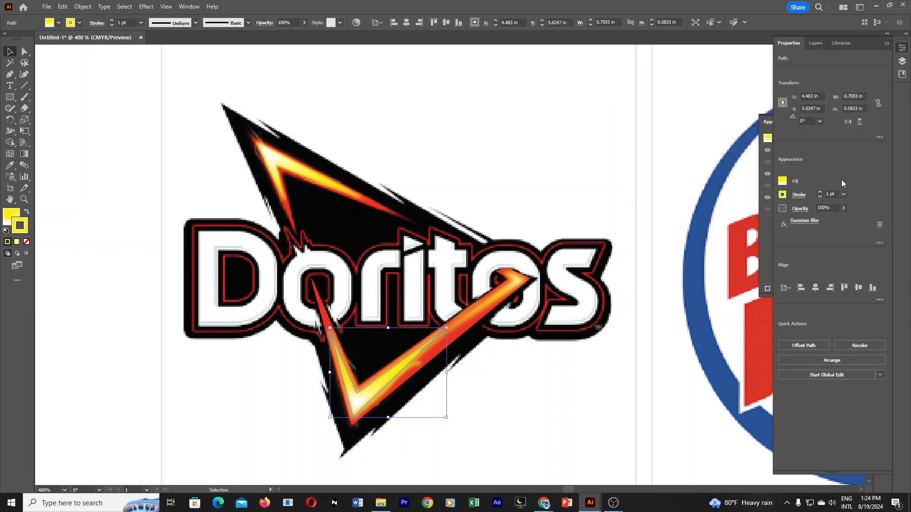
click(820, 196)
click(579, 369)
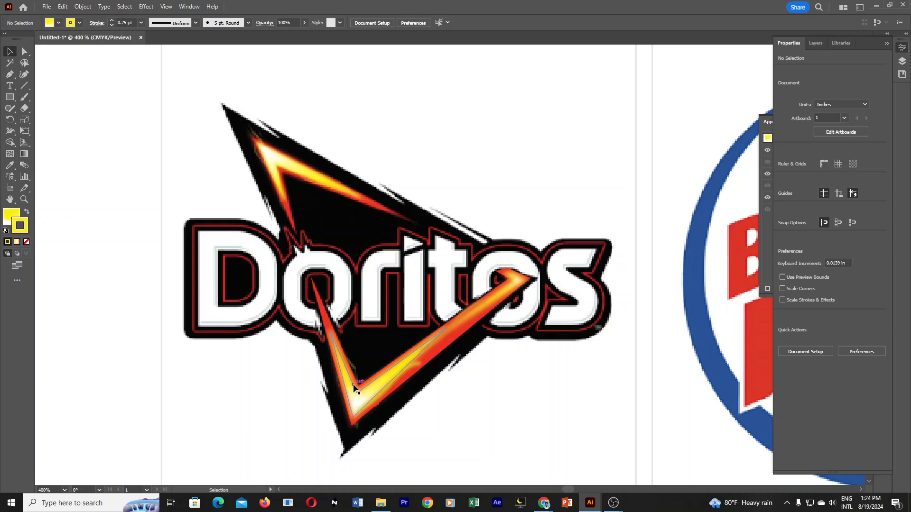
Move the lower and upper V cores aside one at a time to inspect them, undoing each move, and clear the selection.
drag(355, 385, 360, 361)
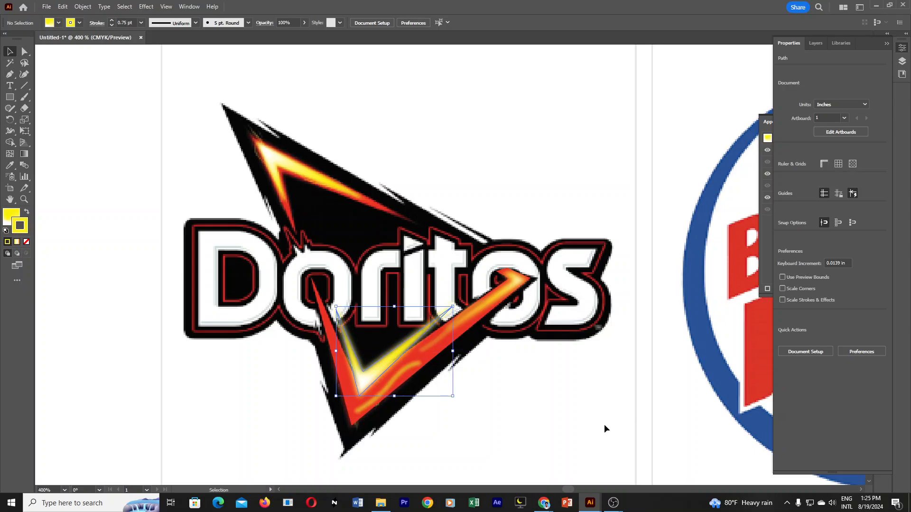
click(540, 411)
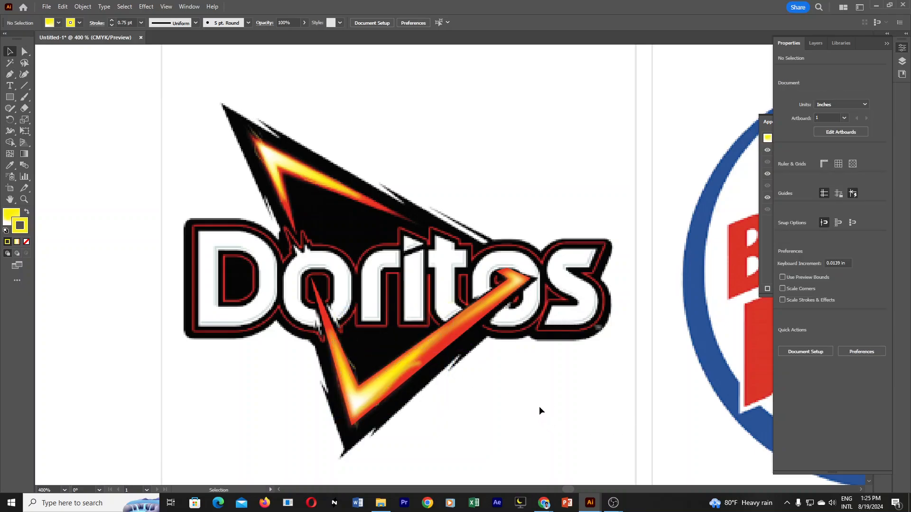
scroll(550, 406, up, 2)
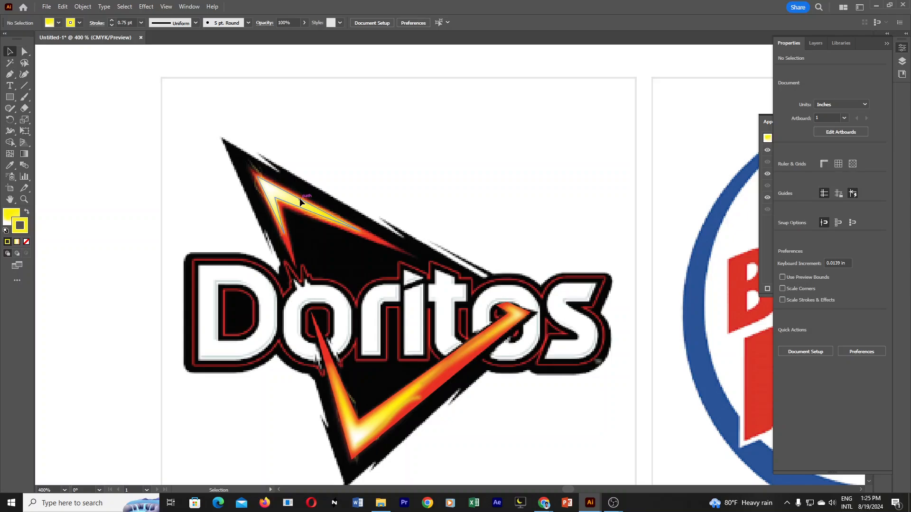
drag(300, 198, 320, 165)
key(ctrl+z)
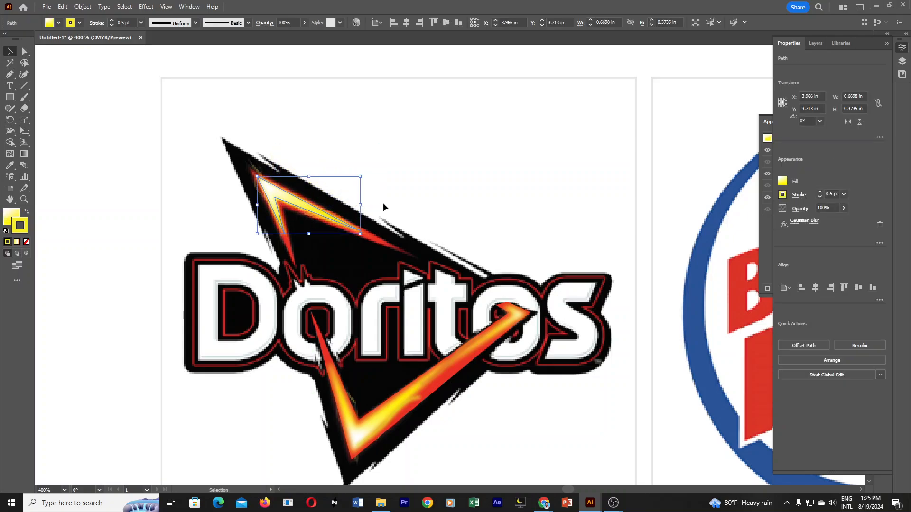
click(431, 187)
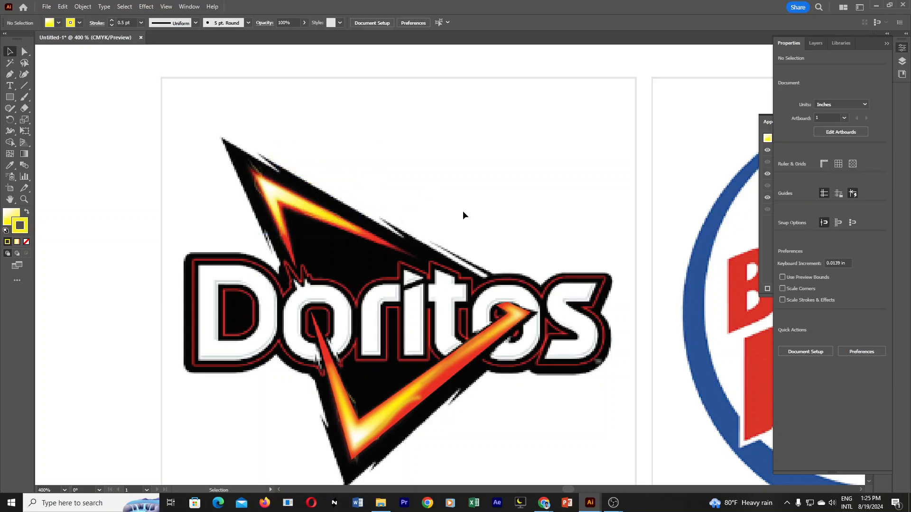
Show the hidden black triangle artwork and hide it again.
key(ctrl+alt+3)
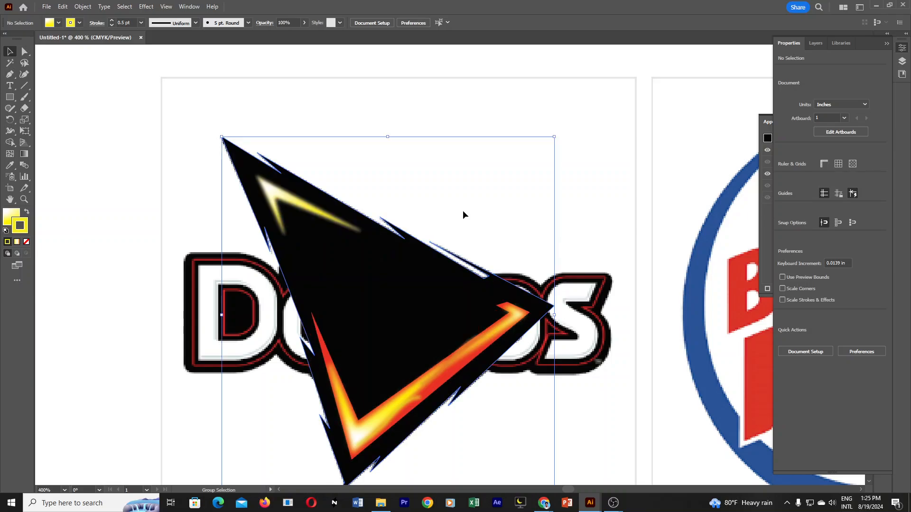
click(577, 177)
click(437, 296)
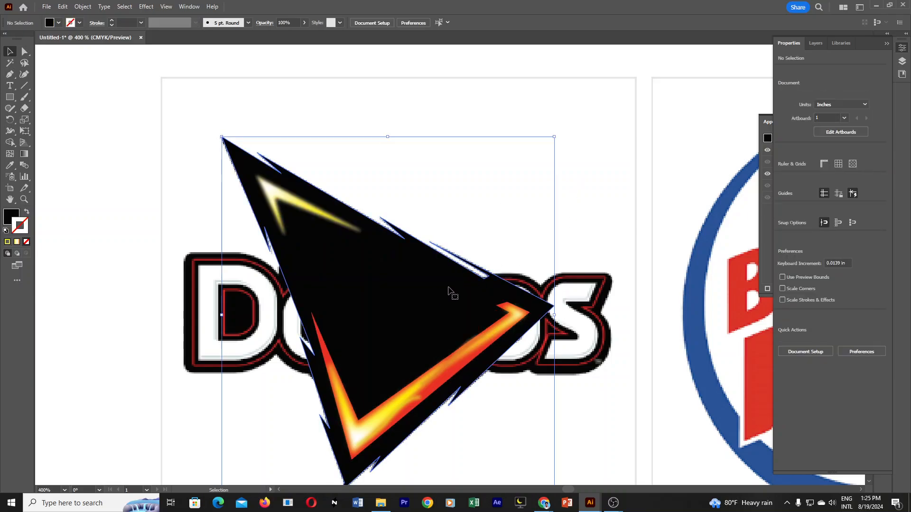
key(a)
key(ctrl+3)
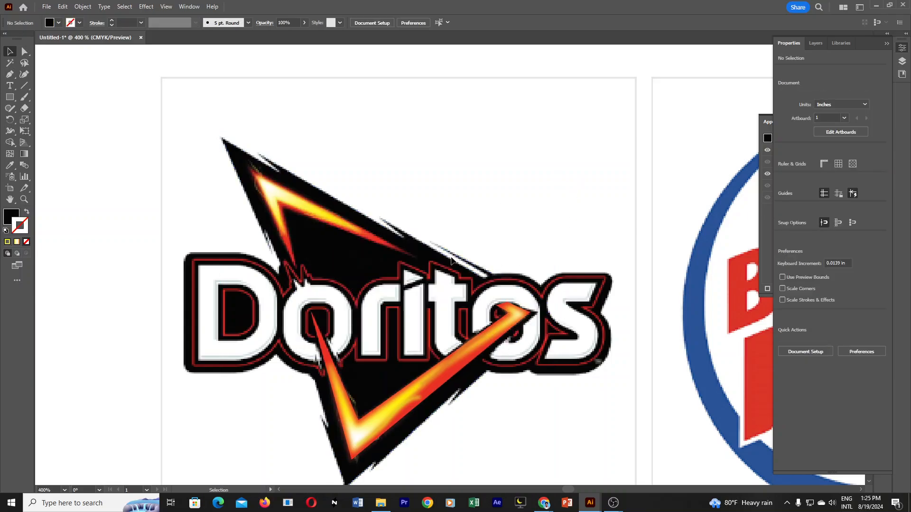
Fill the upper flame's V outline with the red sampled from the lower flame and clear the selection.
click(368, 234)
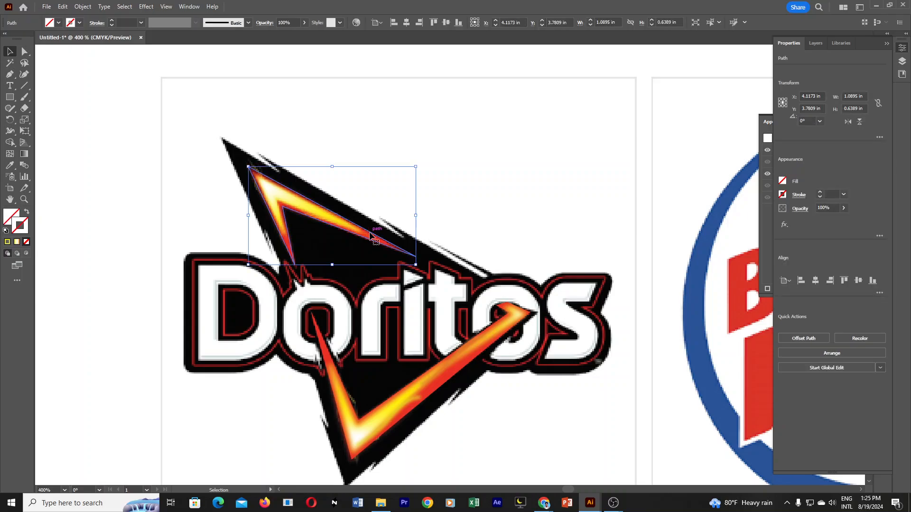
click(12, 167)
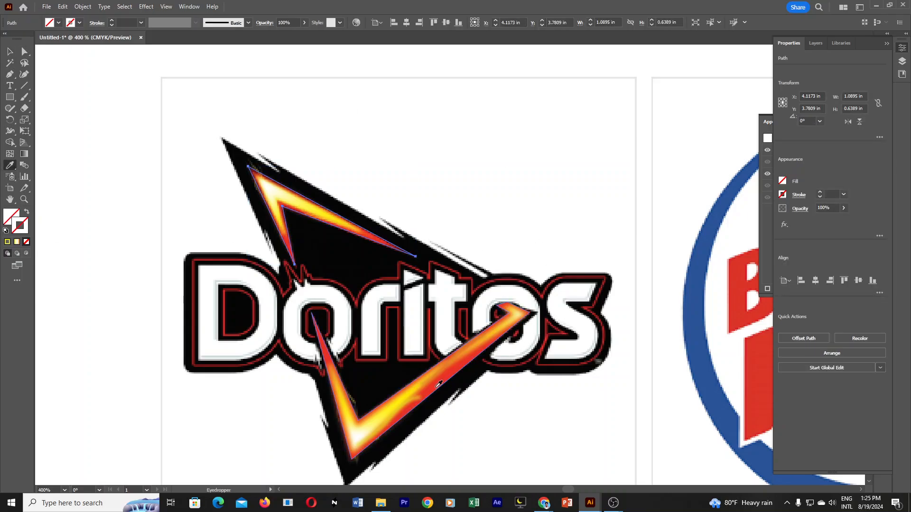
click(438, 386)
click(10, 51)
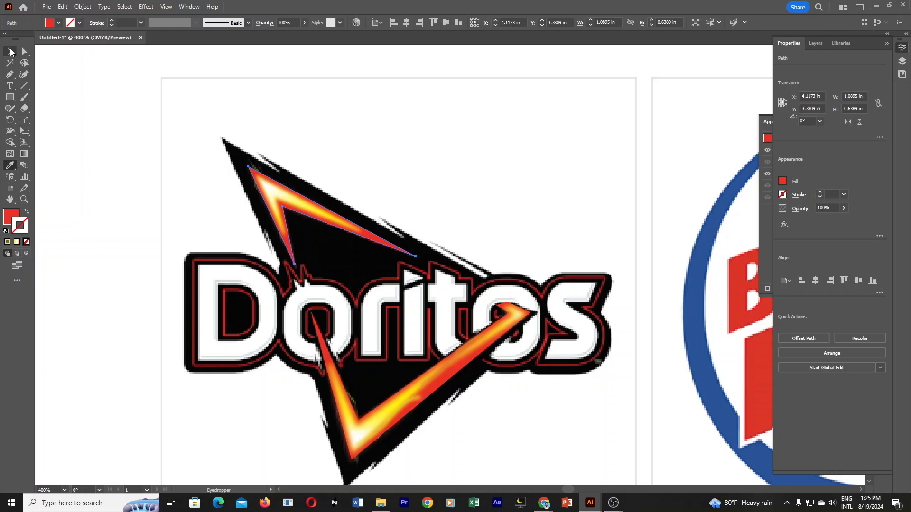
click(563, 94)
Move the red V together with its yellow core clear of the reference, undo the move, and clear the selection.
click(379, 237)
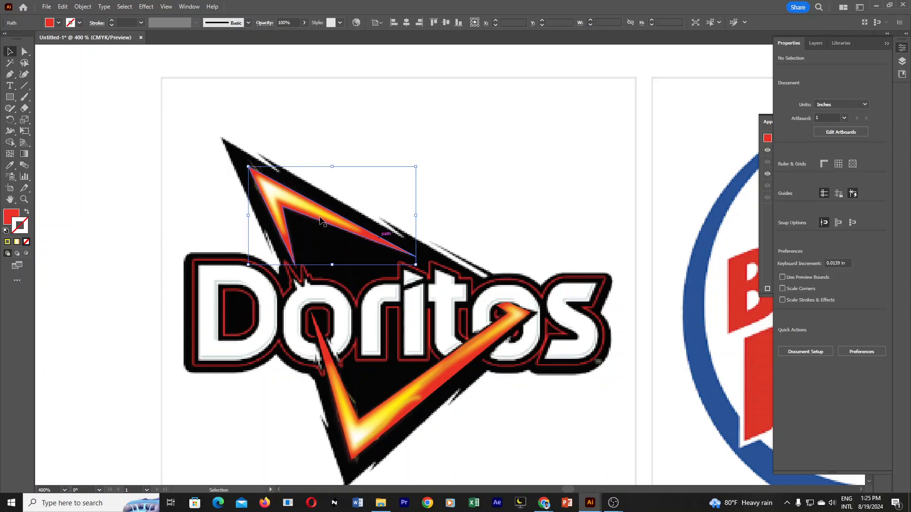
drag(290, 205, 353, 170)
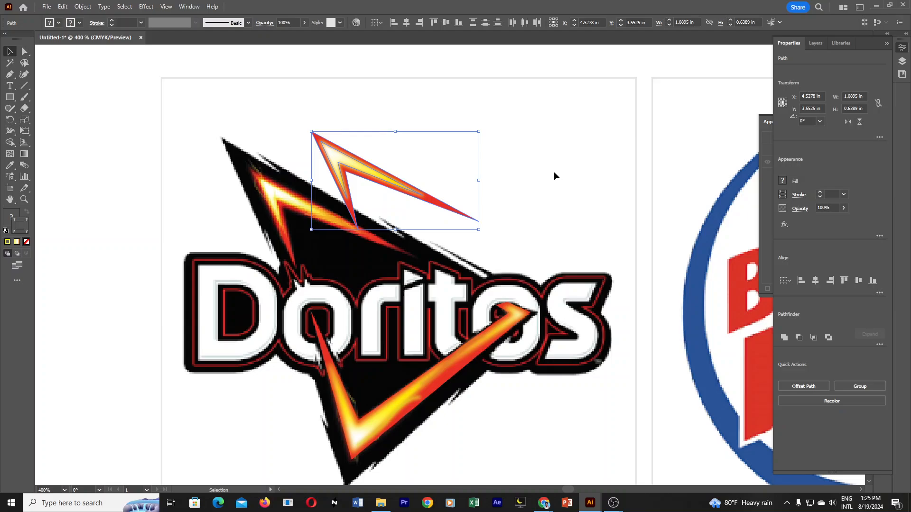
key(ctrl+z)
click(550, 168)
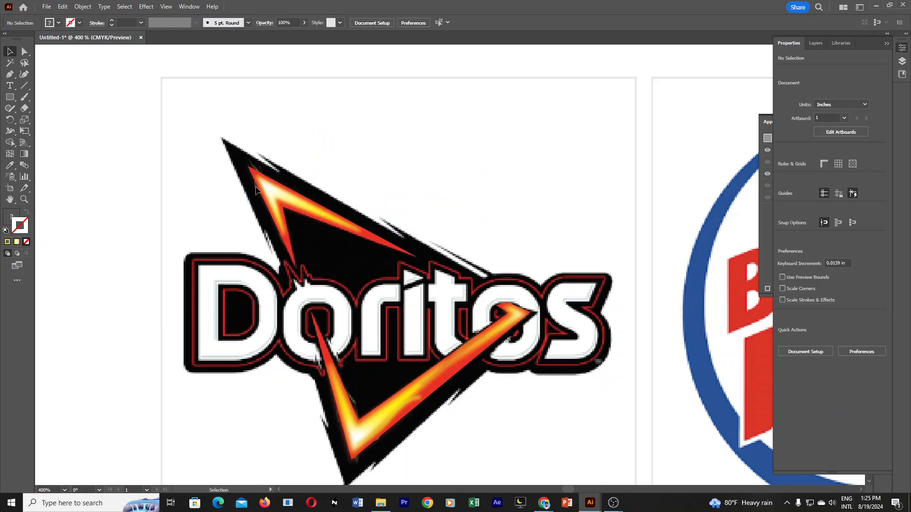
Draw a short curved open path across the inner edge of the upper flame's tip with the Pen tool.
click(9, 74)
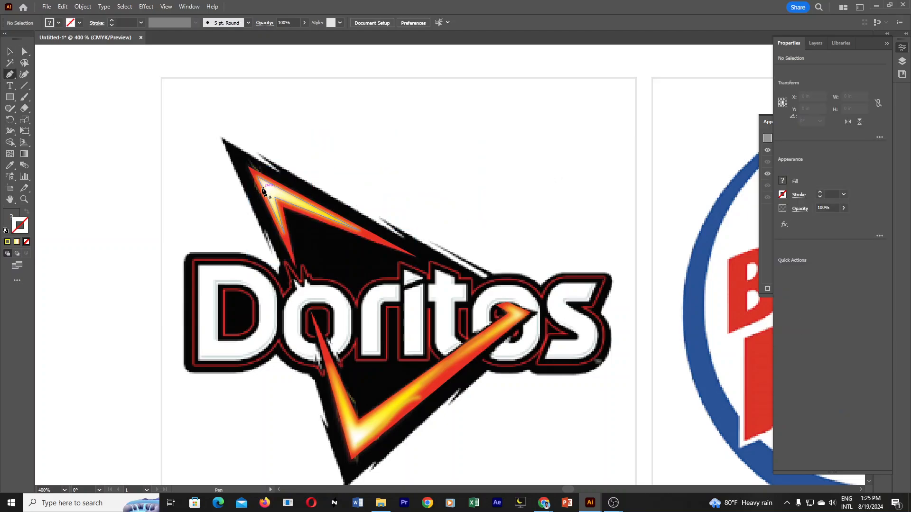
click(248, 178)
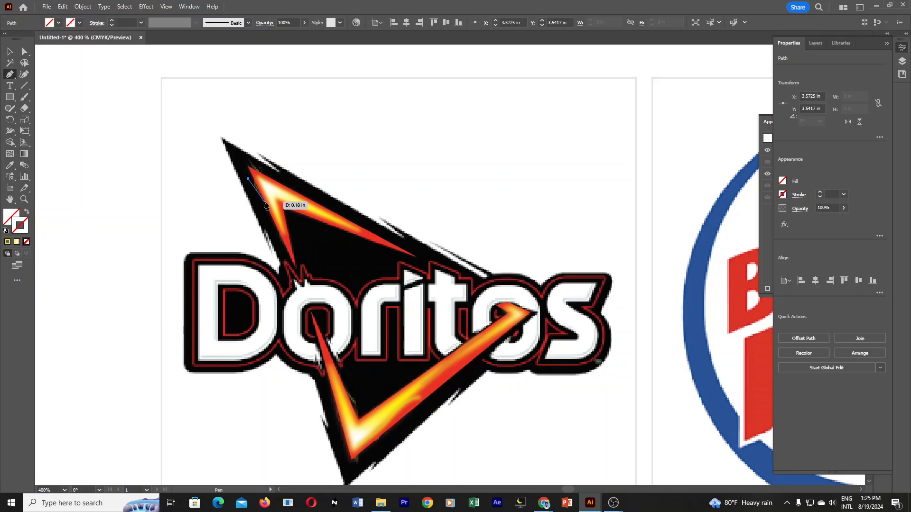
key(ctrl+z)
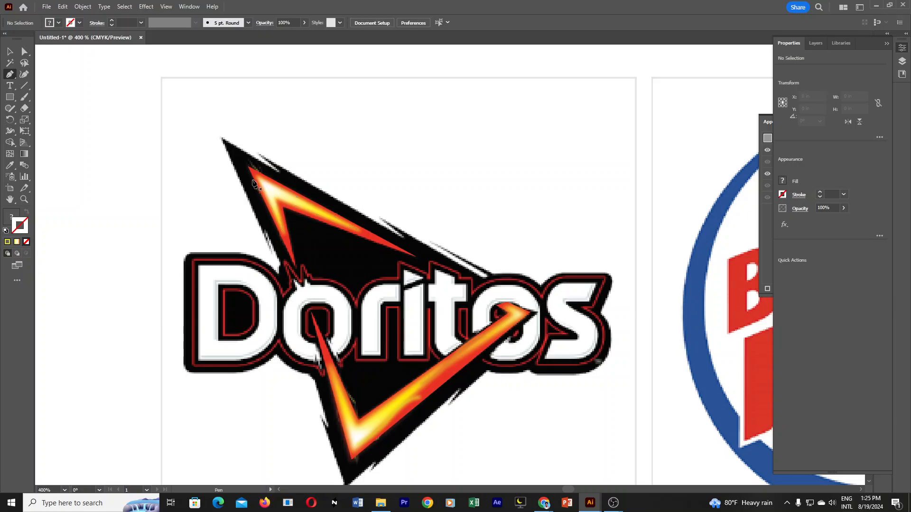
click(253, 177)
click(264, 205)
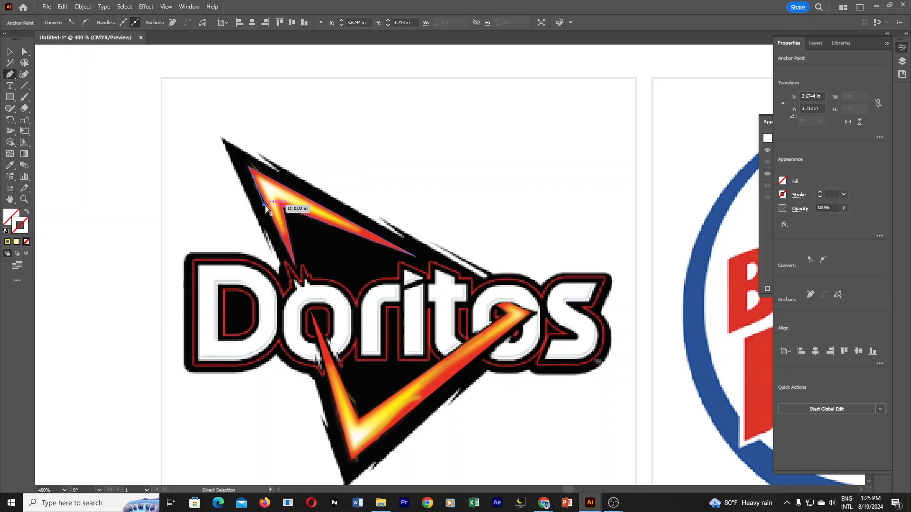
key(ctrl+z)
drag(269, 201, 287, 208)
key(Escape)
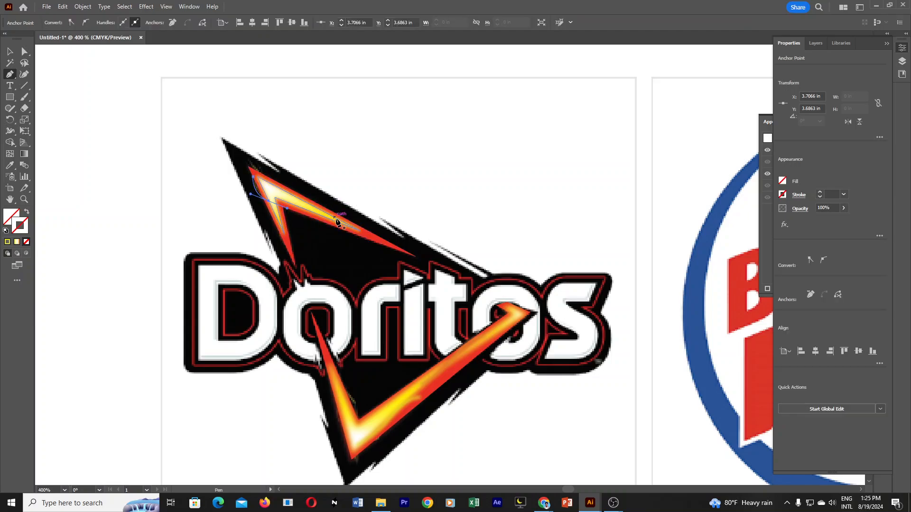
Draw a second curved open path from above the upper flame's tip down across its outer edge, then clear the selection.
click(248, 159)
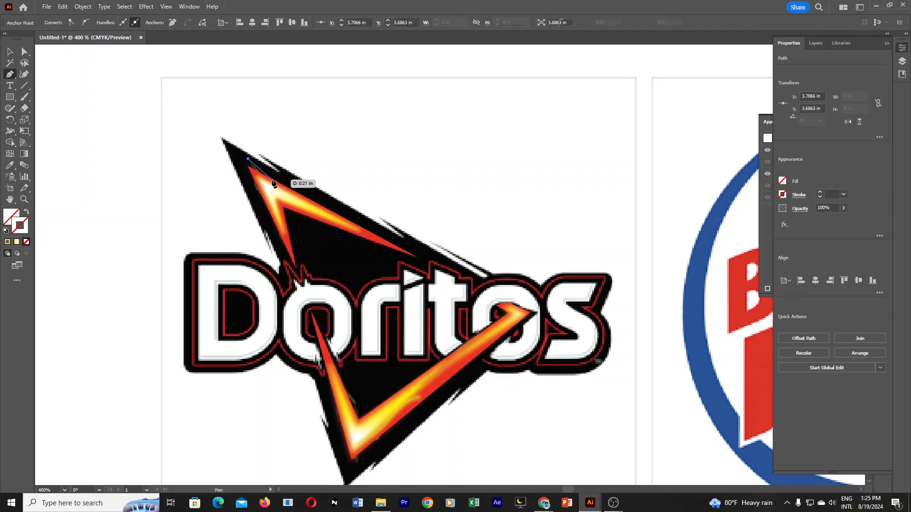
drag(270, 184, 279, 199)
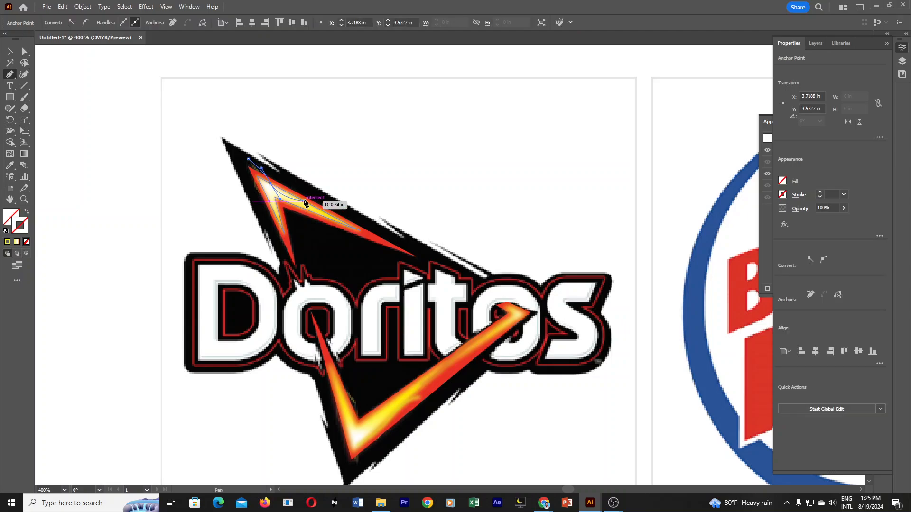
click(9, 50)
click(349, 137)
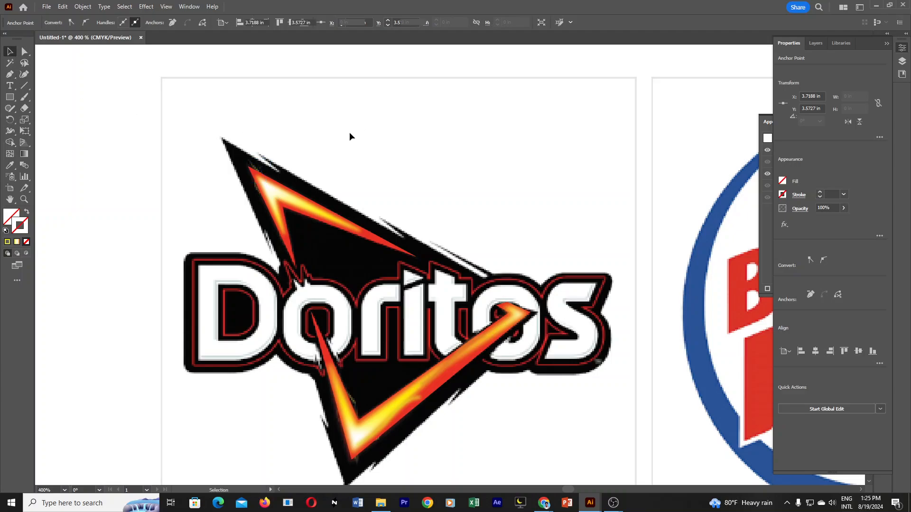
click(269, 174)
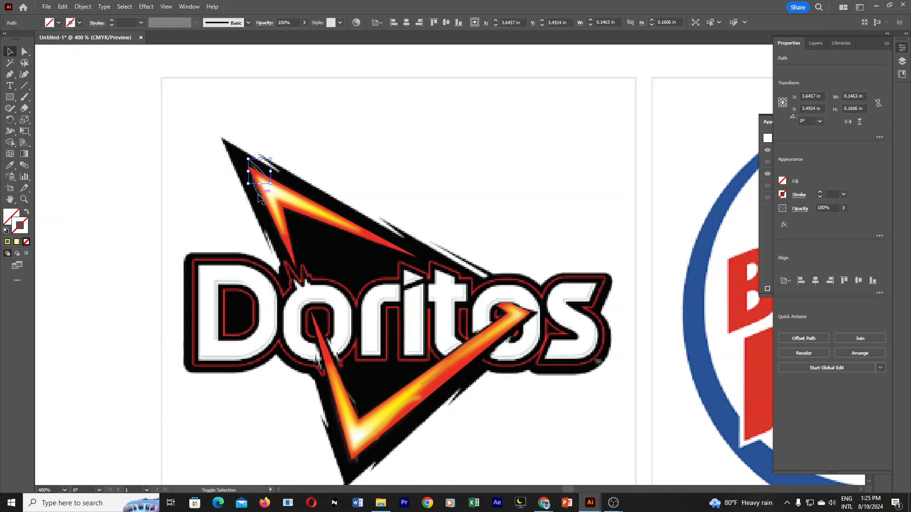
shift+click(258, 194)
key(Delete)
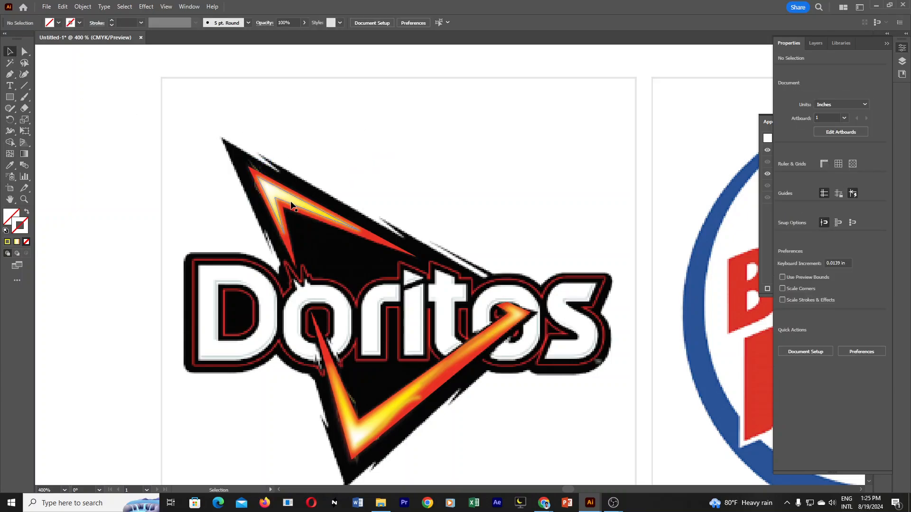
Move the upper flame's red V and yellow core away from the reference, undo the move, and clear the selection.
click(304, 209)
shift+click(313, 218)
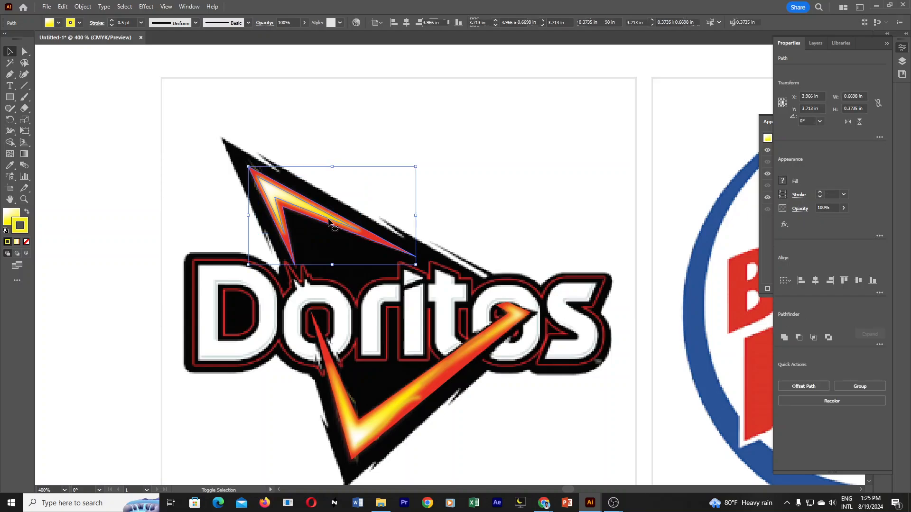
drag(312, 214, 491, 158)
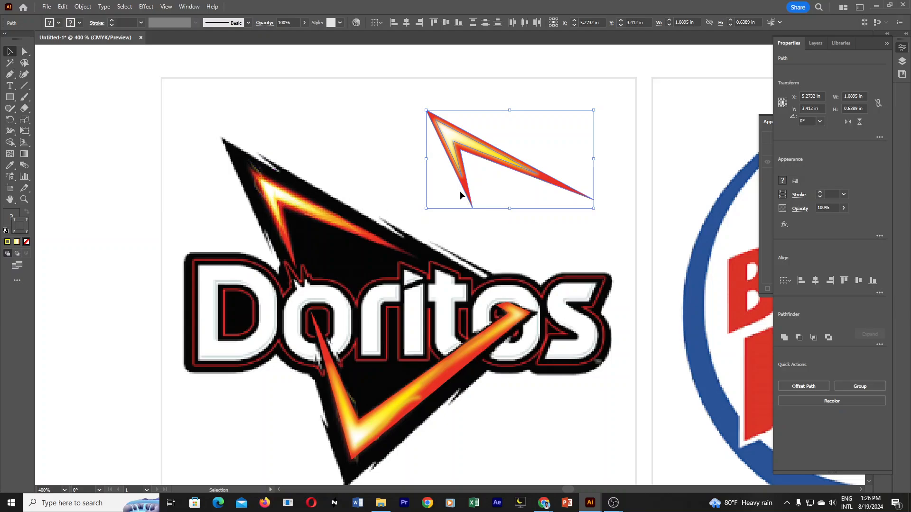
key(ctrl+z)
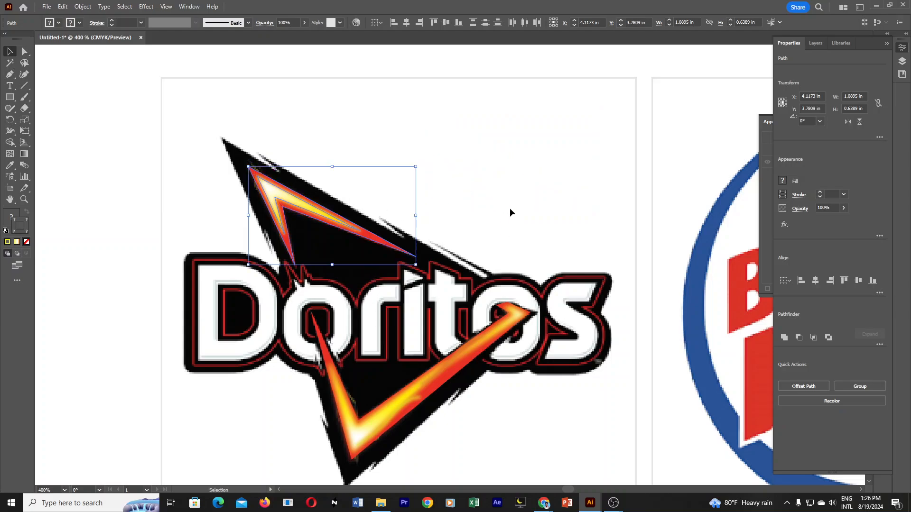
click(207, 212)
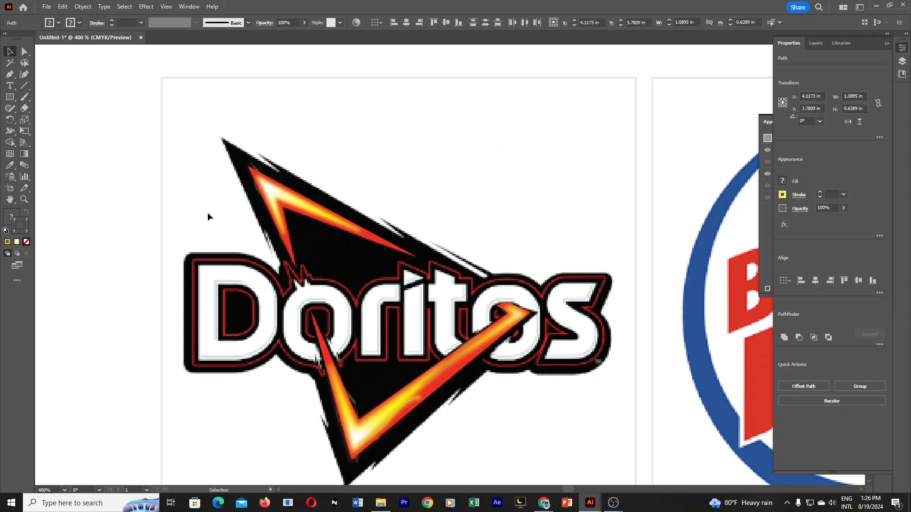
Give the two curves at the upper flame's tip a yellow FFF800 stroke of 0.5 pt and clear the selection.
click(257, 190)
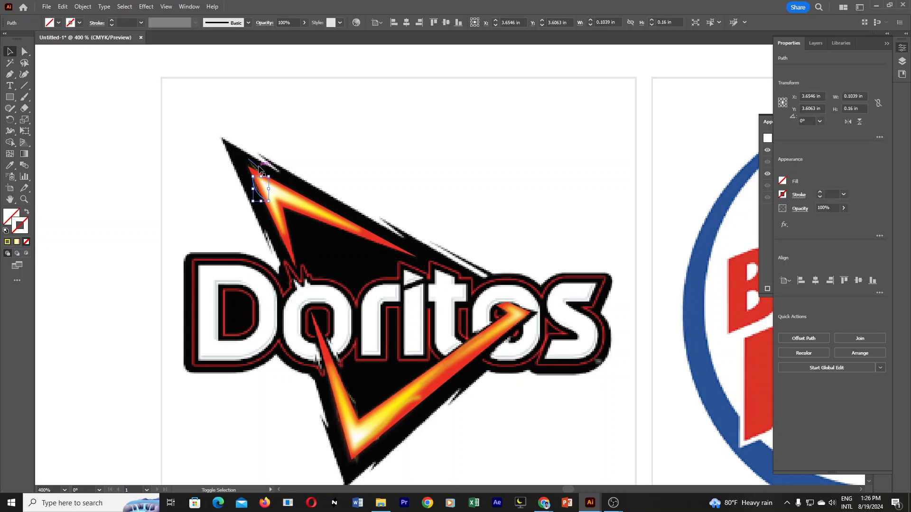
click(7, 243)
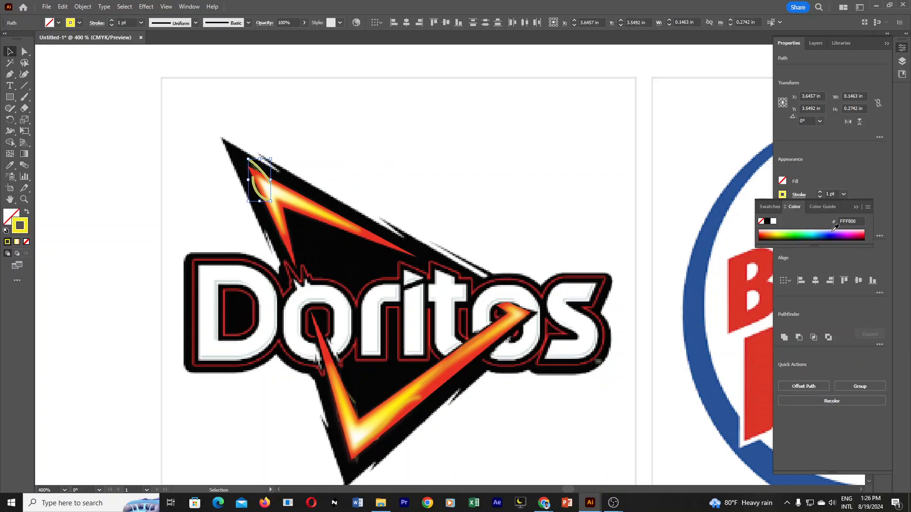
click(857, 207)
click(820, 197)
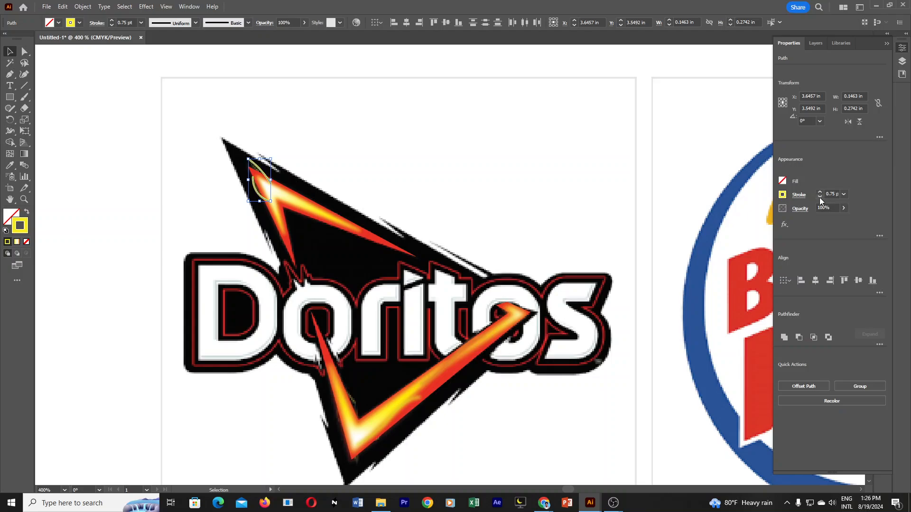
click(820, 197)
click(570, 161)
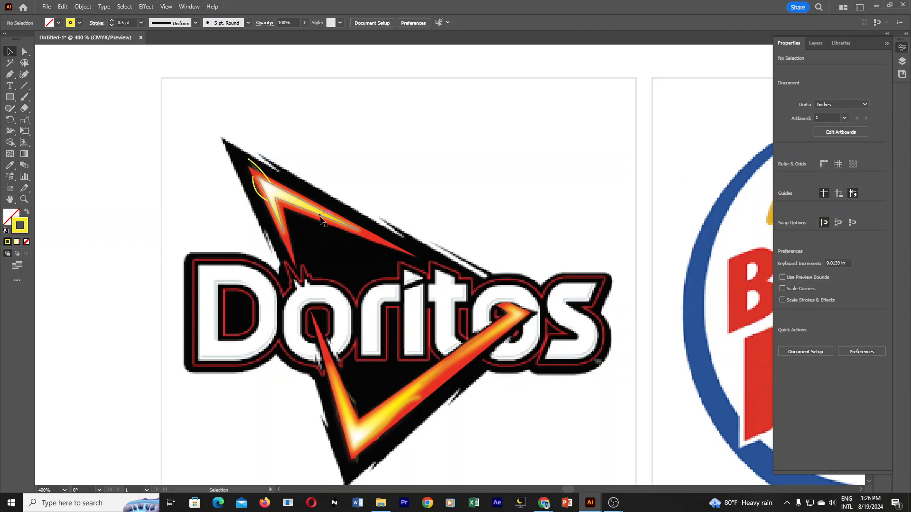
click(346, 231)
shift+click(349, 225)
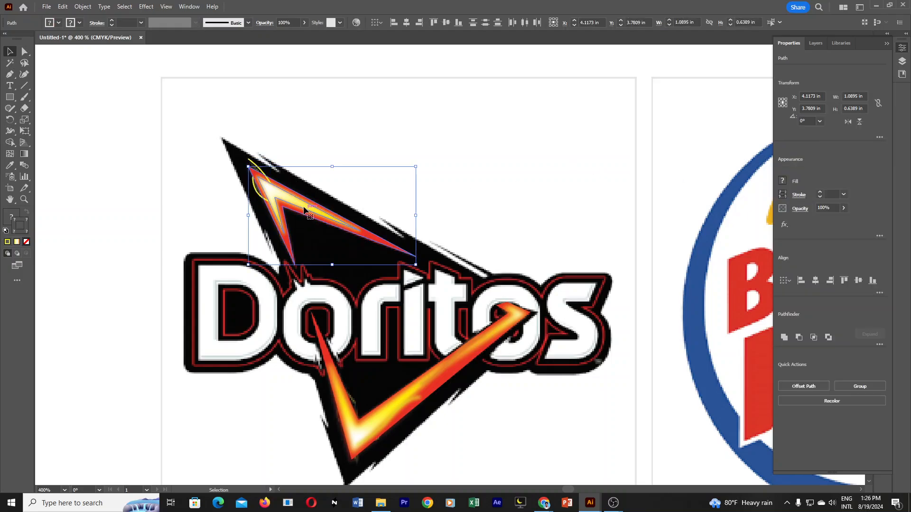
right_click(301, 205)
click(458, 221)
click(458, 220)
Bring the upper flame's red V and yellow core to the front, above the yellow curves, and clear the selection.
click(344, 233)
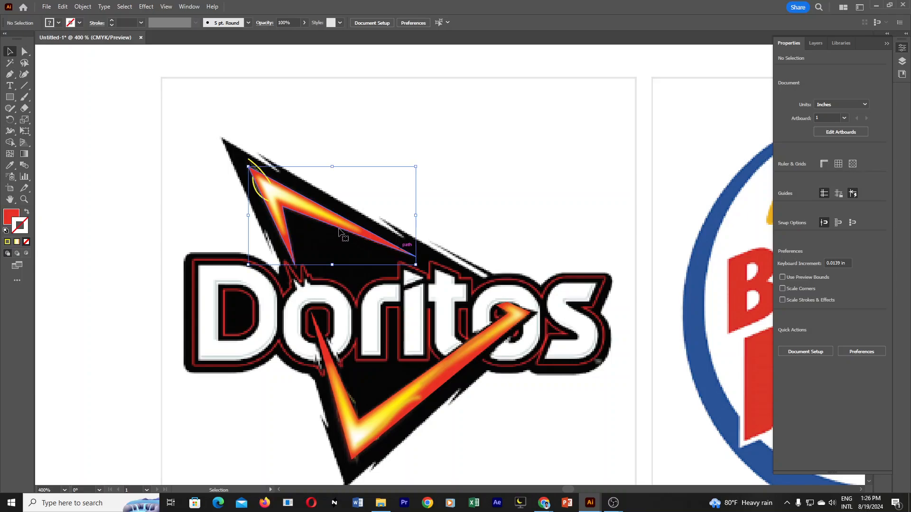
shift+click(304, 207)
right_click(304, 208)
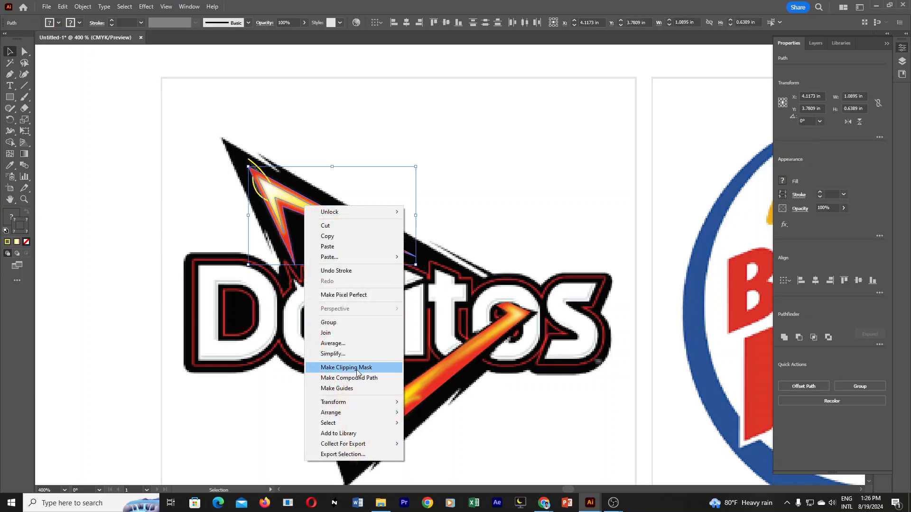
mouse_move(352, 417)
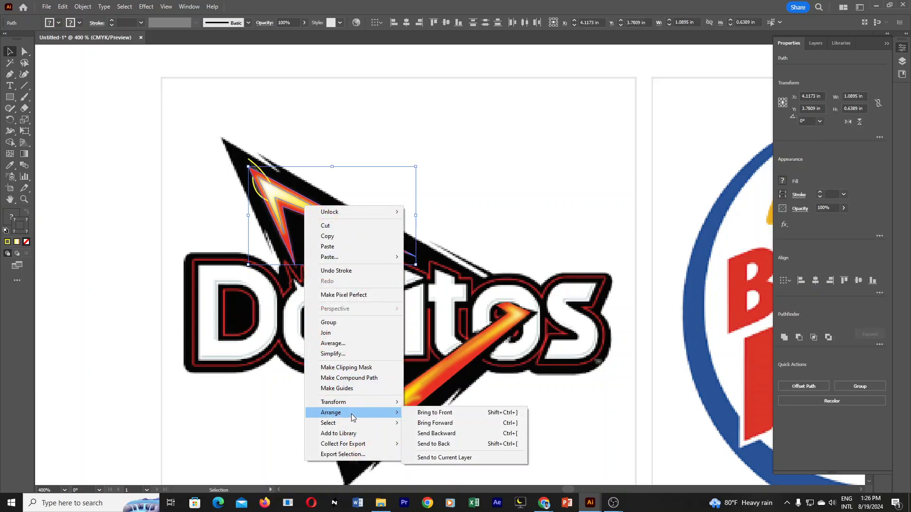
click(439, 412)
click(491, 175)
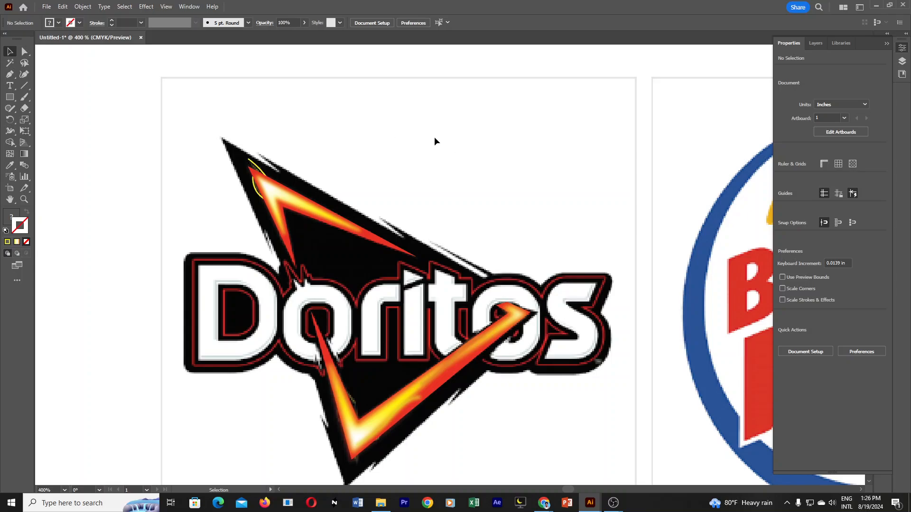
Lower the opacity of the two yellow curves at the upper flame's tip to 43% and clear the selection.
click(254, 163)
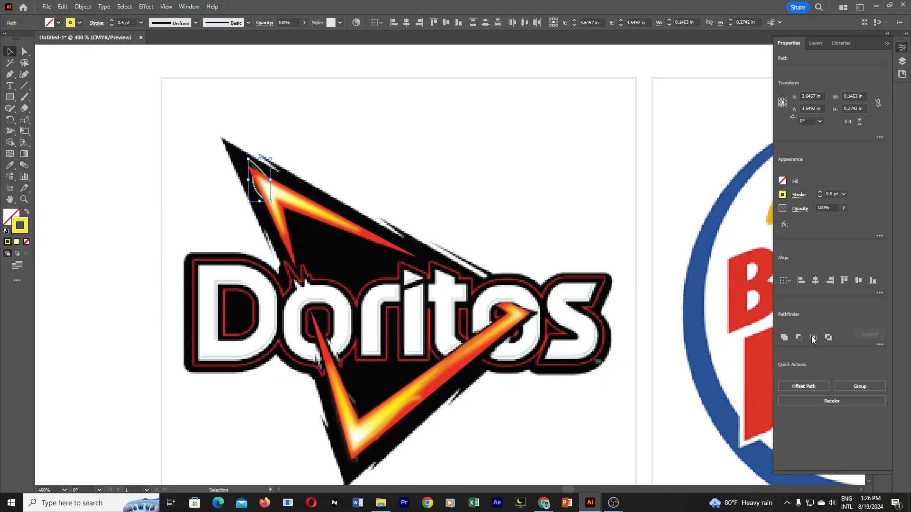
click(887, 43)
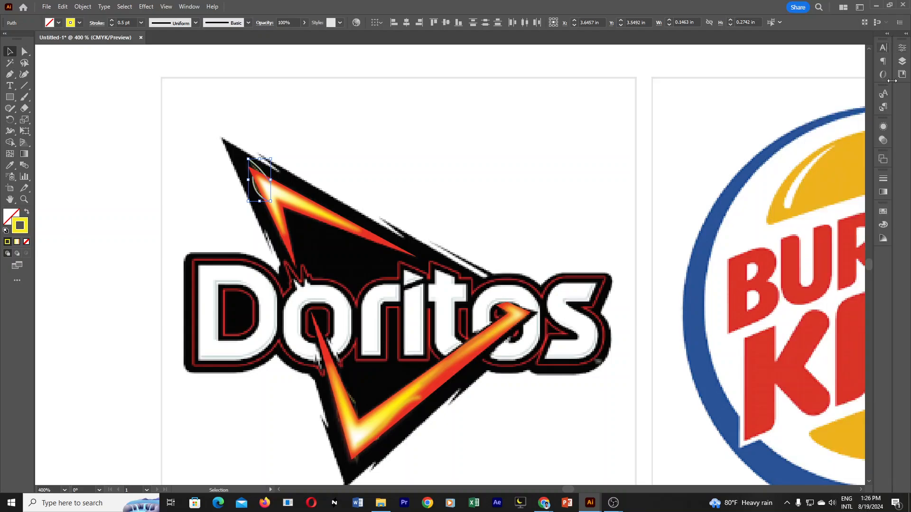
click(884, 140)
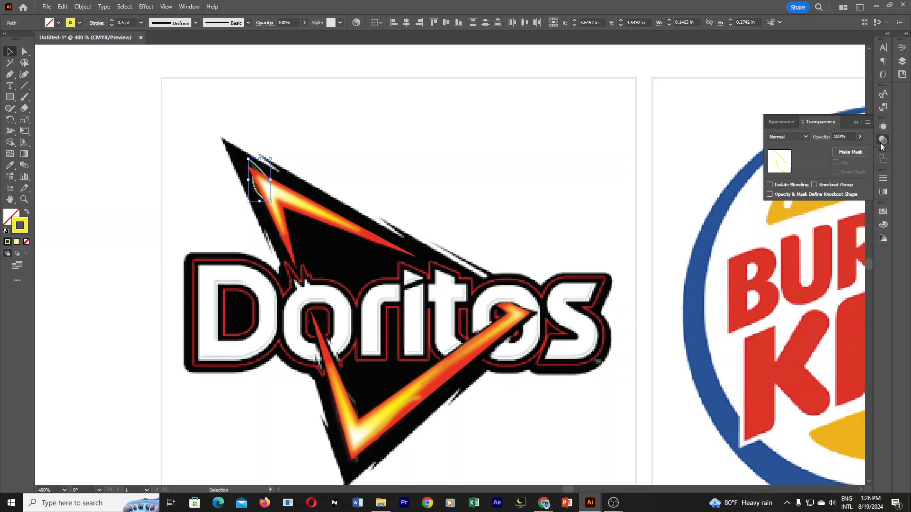
click(884, 140)
click(883, 139)
click(883, 141)
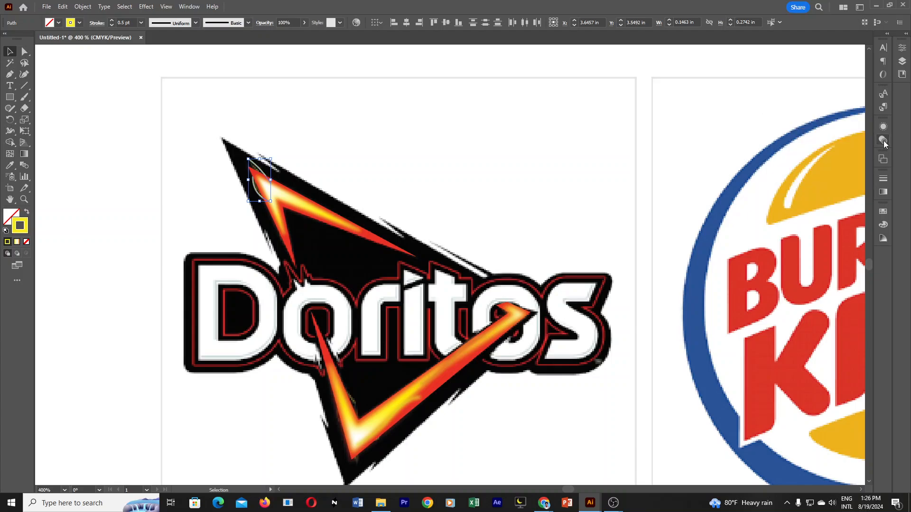
click(884, 141)
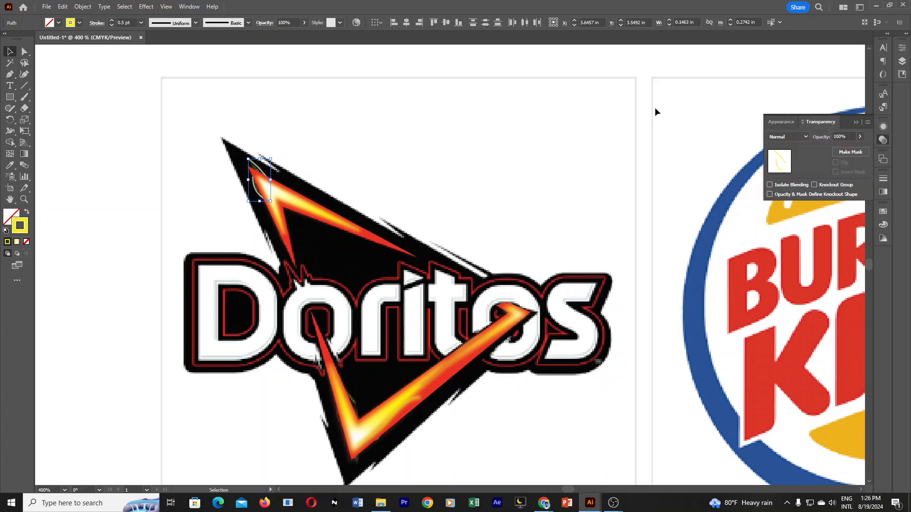
click(189, 7)
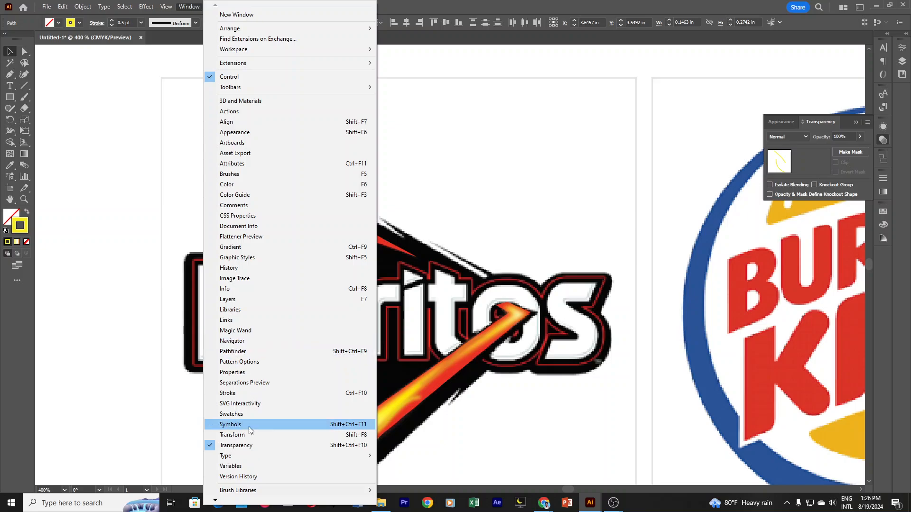
click(250, 449)
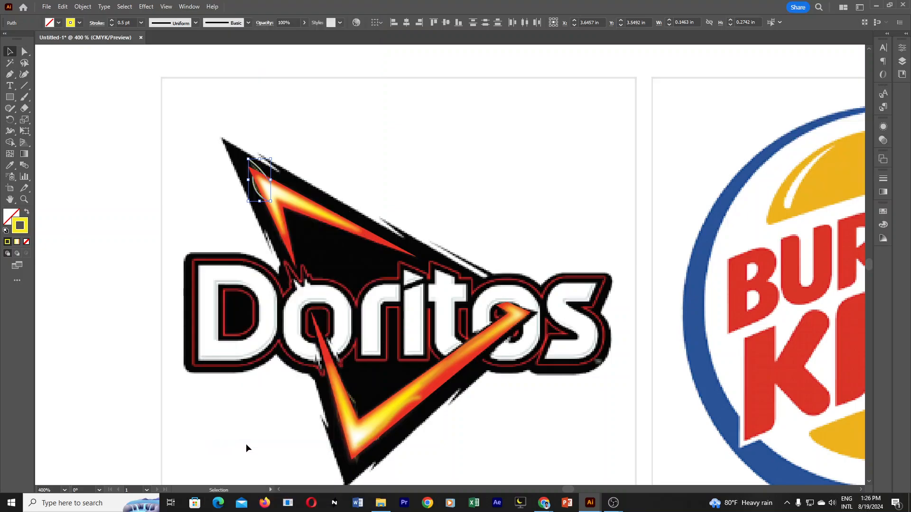
click(881, 142)
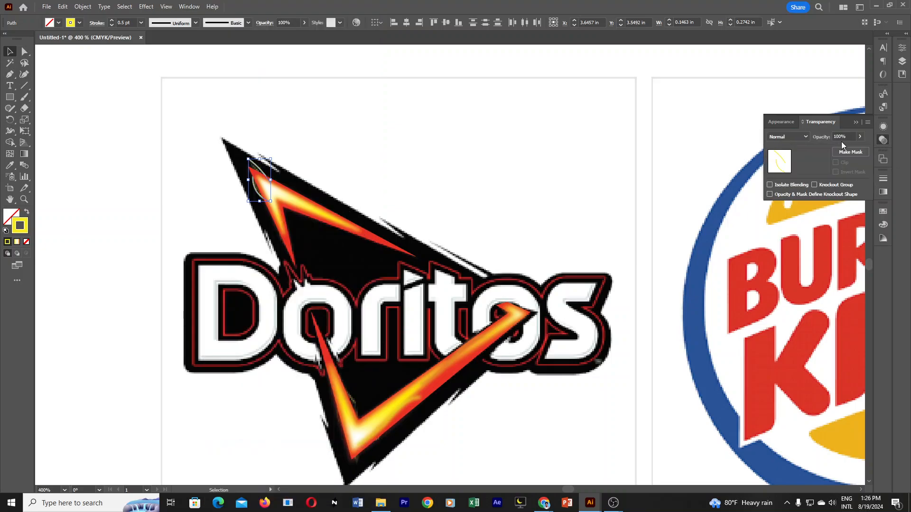
click(859, 137)
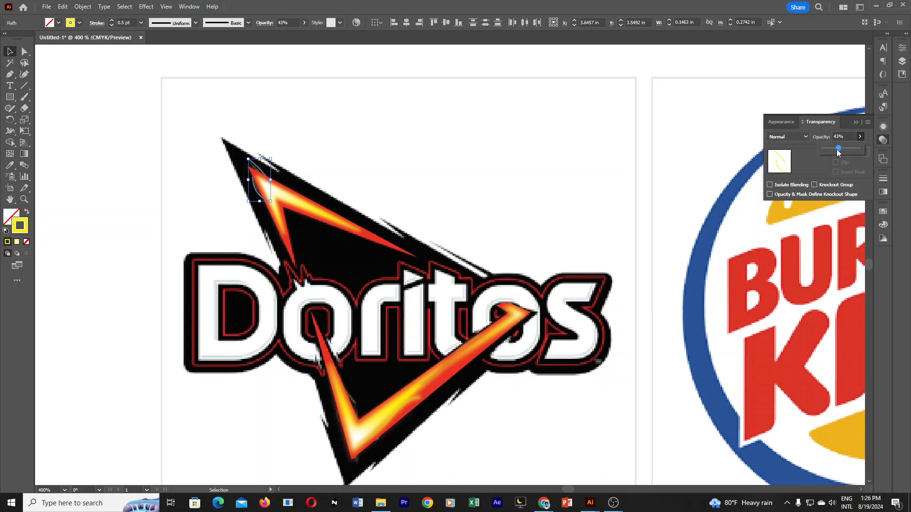
click(601, 205)
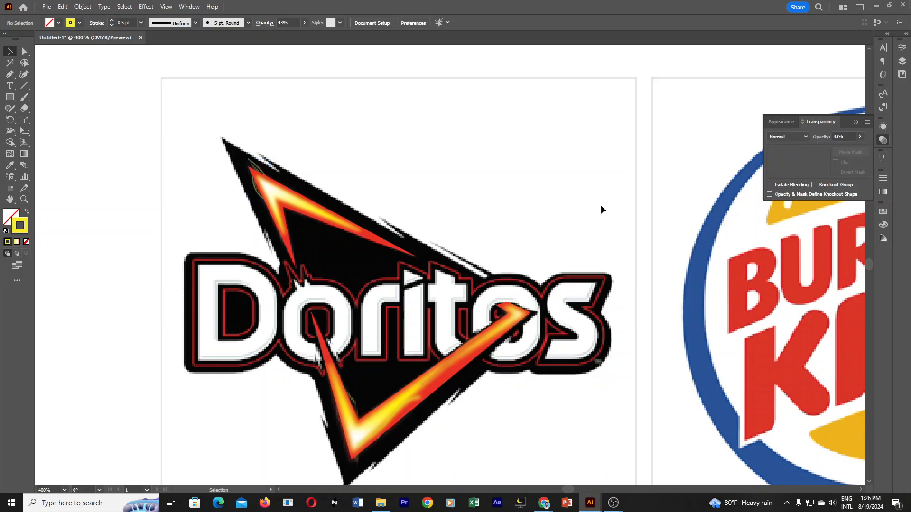
Apply a Gaussian Blur with a 3-pixel radius to the two yellow curves at the upper flame's tip and clear the selection.
click(257, 193)
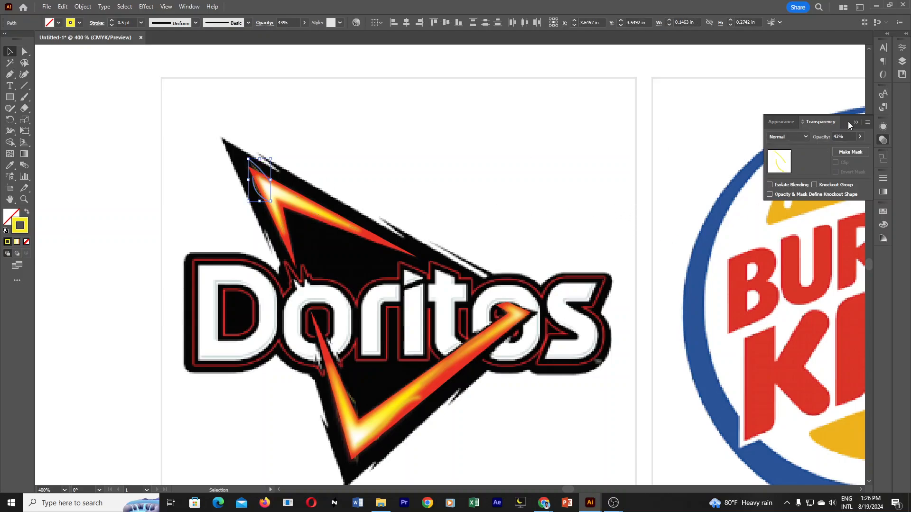
click(883, 128)
click(793, 288)
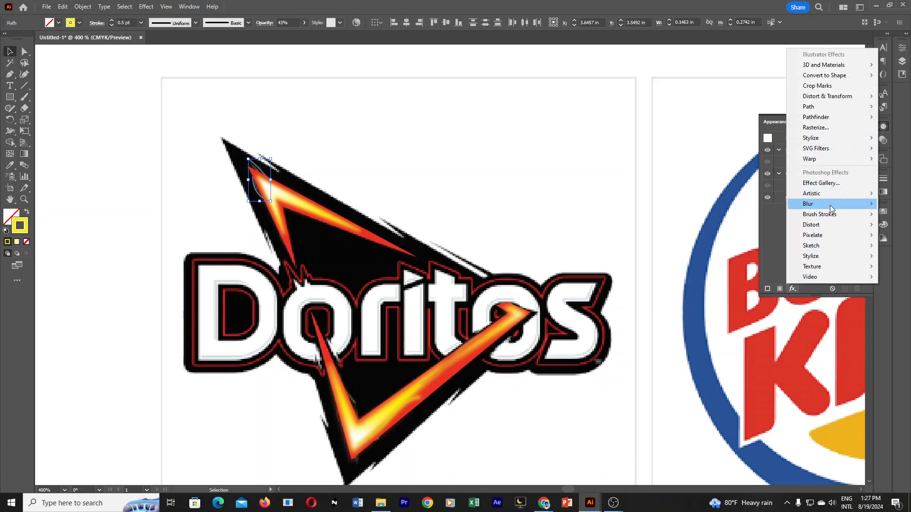
mouse_move(830, 205)
click(759, 204)
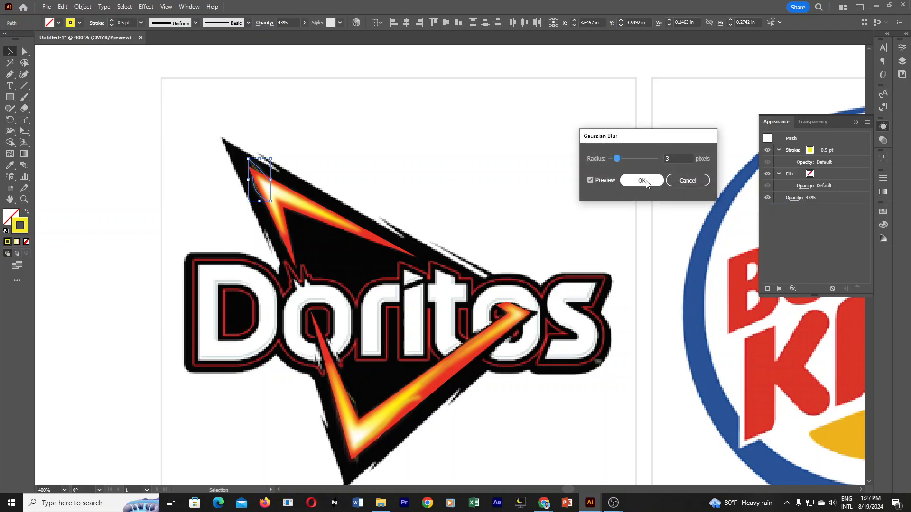
drag(677, 158, 662, 158)
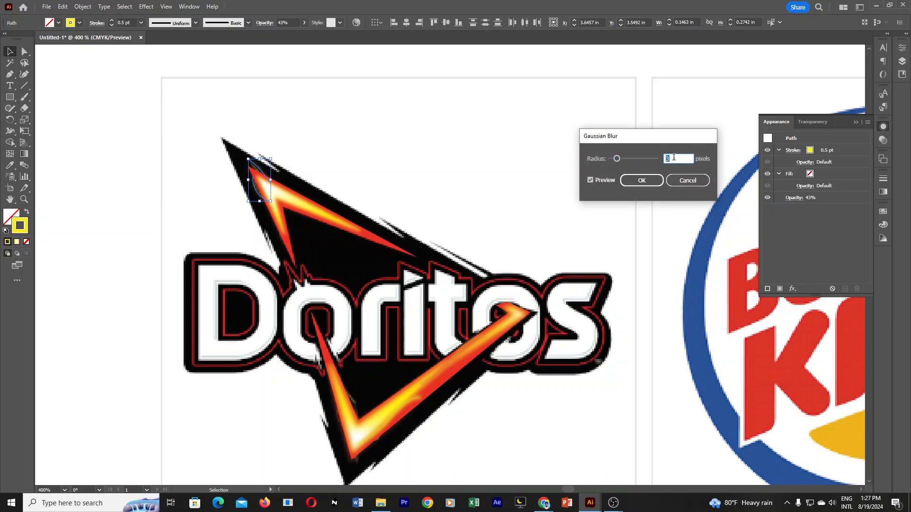
click(657, 179)
click(420, 130)
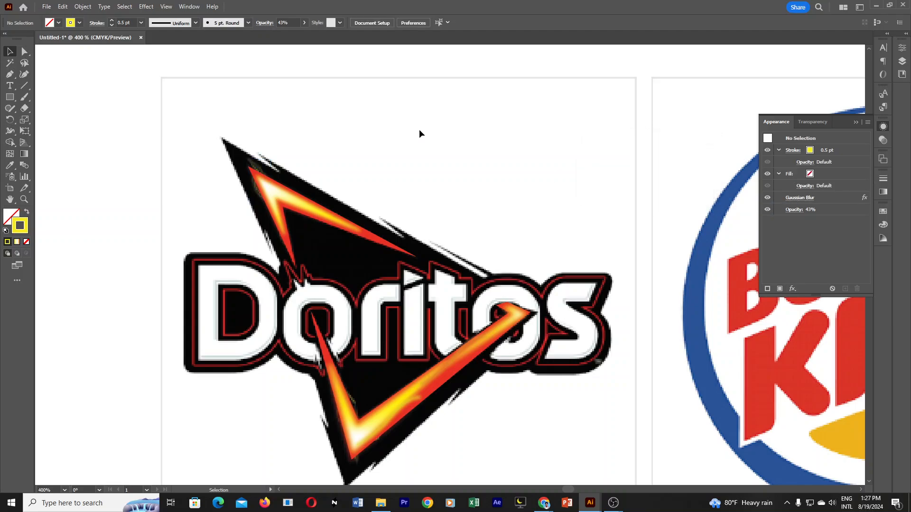
Try to move the upper flame's red V off the blurred curves, undo the move, and clear the selection.
click(250, 195)
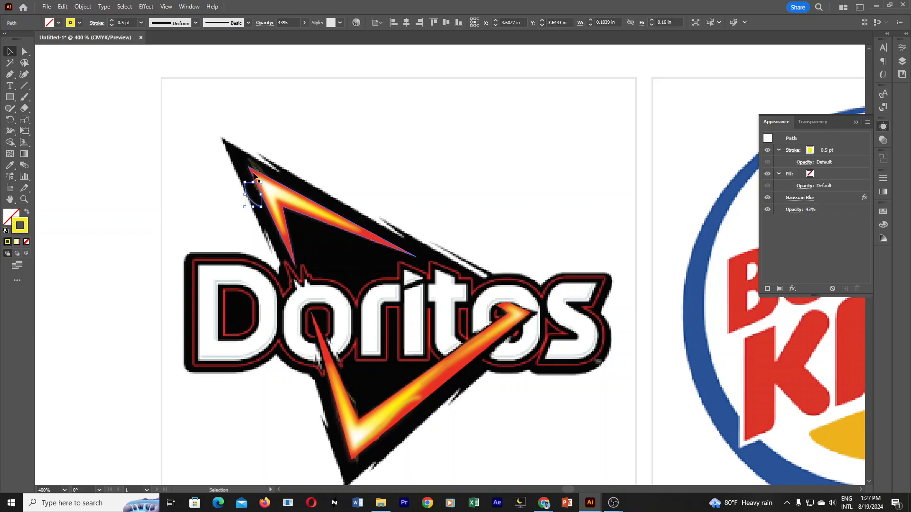
drag(256, 176, 293, 172)
key(ctrl+z)
key(v)
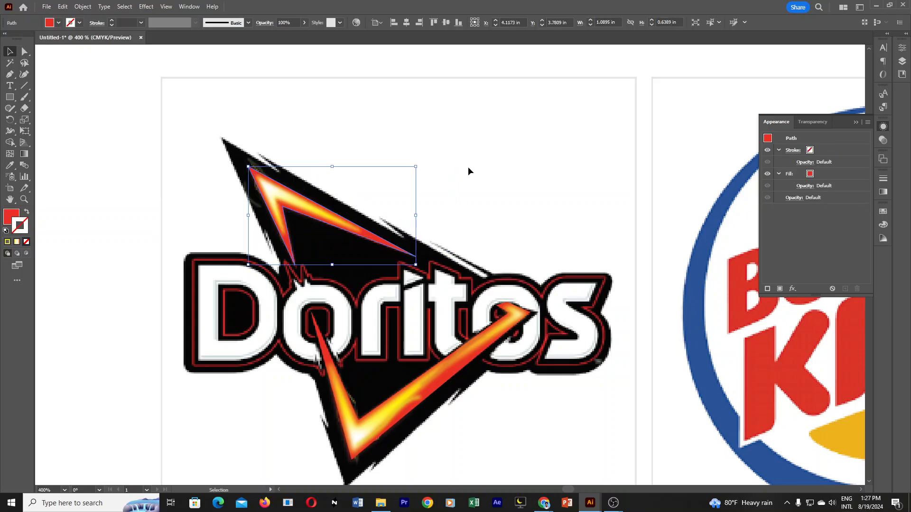
click(469, 171)
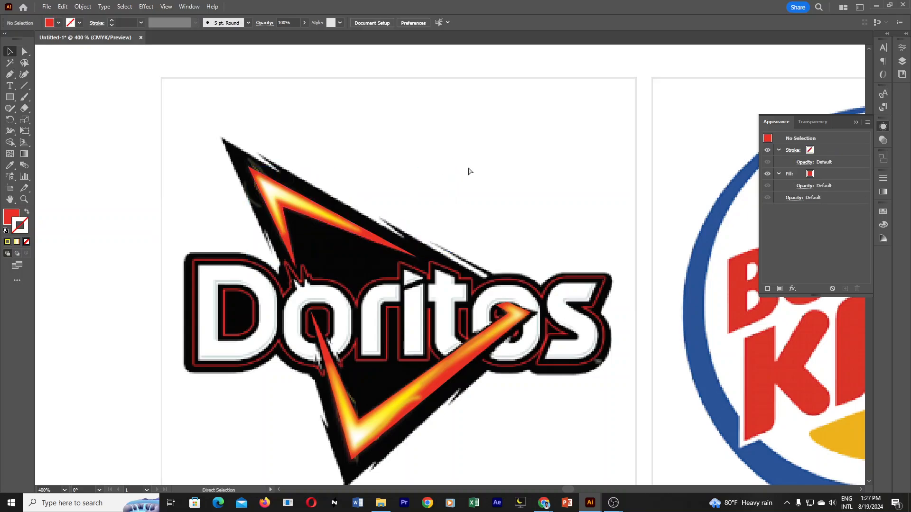
Copy the two blurred yellow curves from the upper flame's tip to the lower flame's corner and clear the selection.
click(260, 171)
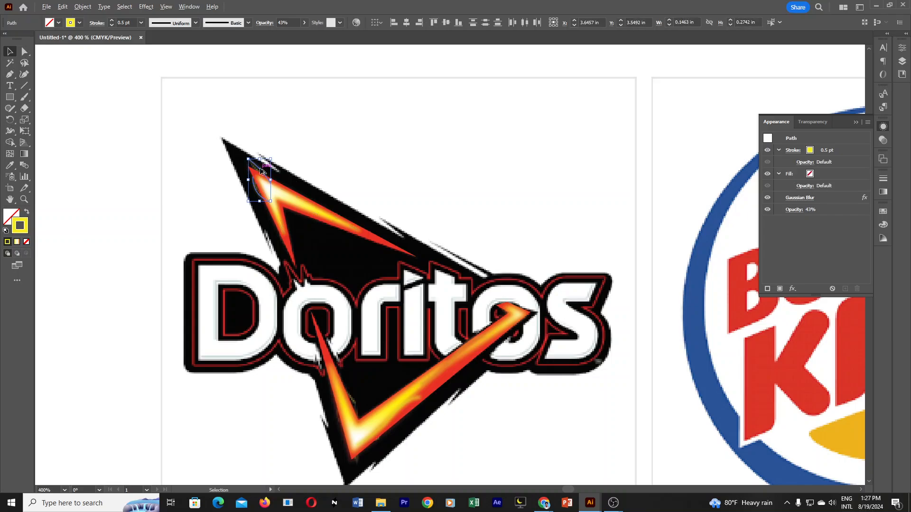
drag(261, 170, 337, 422)
click(395, 382)
click(461, 433)
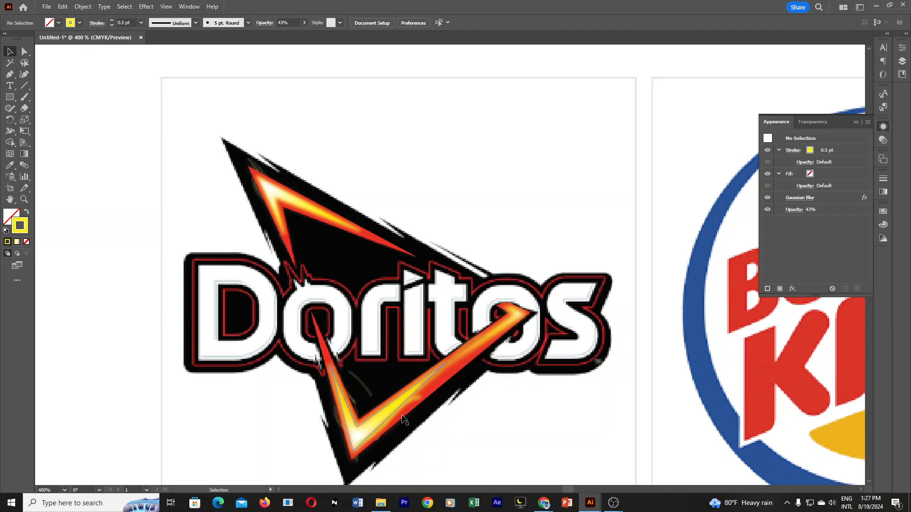
Try to bring the lower flame's red V and yellow shapes to the front, above the copied curves, and clear the selection.
click(434, 392)
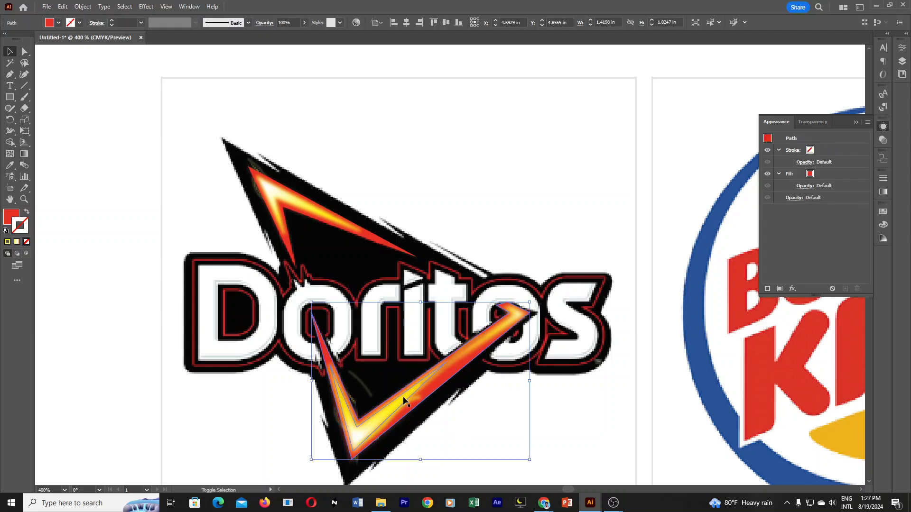
shift+click(404, 403)
shift+click(409, 403)
shift+click(454, 357)
shift+click(389, 414)
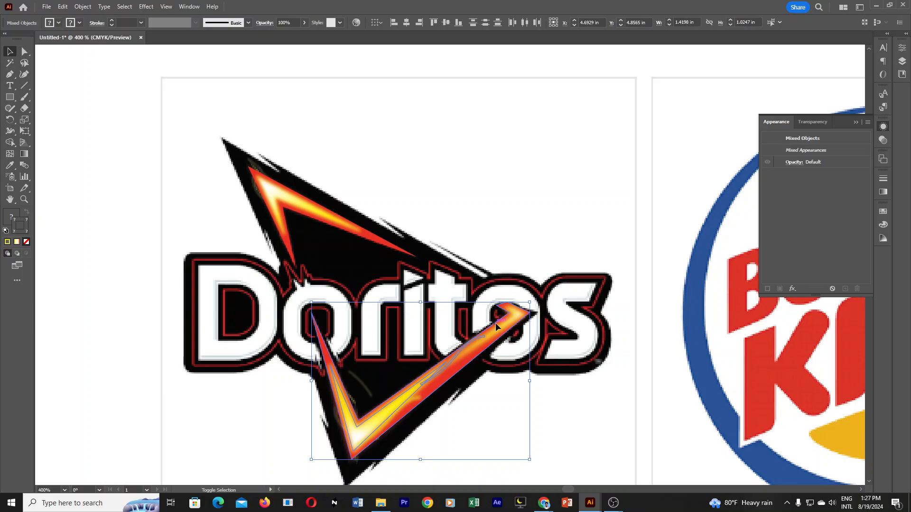
right_click(396, 403)
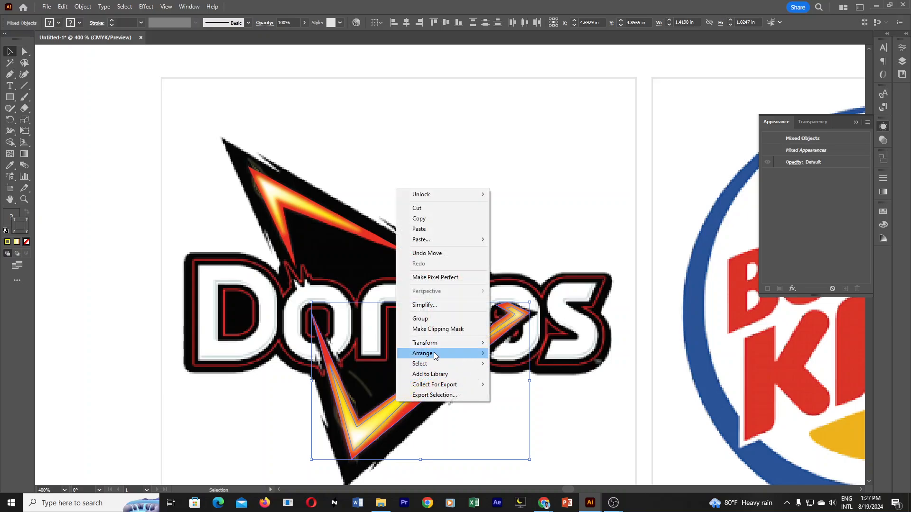
mouse_move(433, 352)
click(503, 351)
click(491, 418)
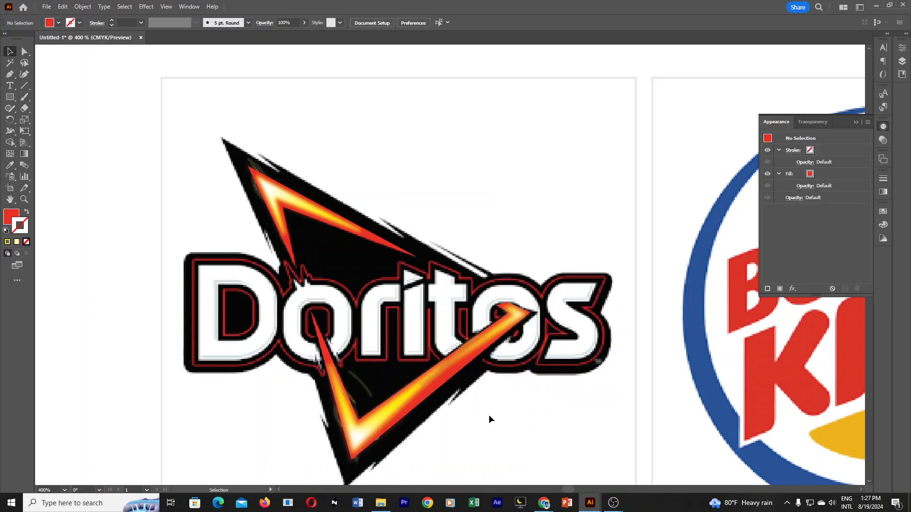
Undo the last arrangement, select the lower flame's red V with its yellow core and highlights, and bring them to the front.
key(a)
shift+click(412, 404)
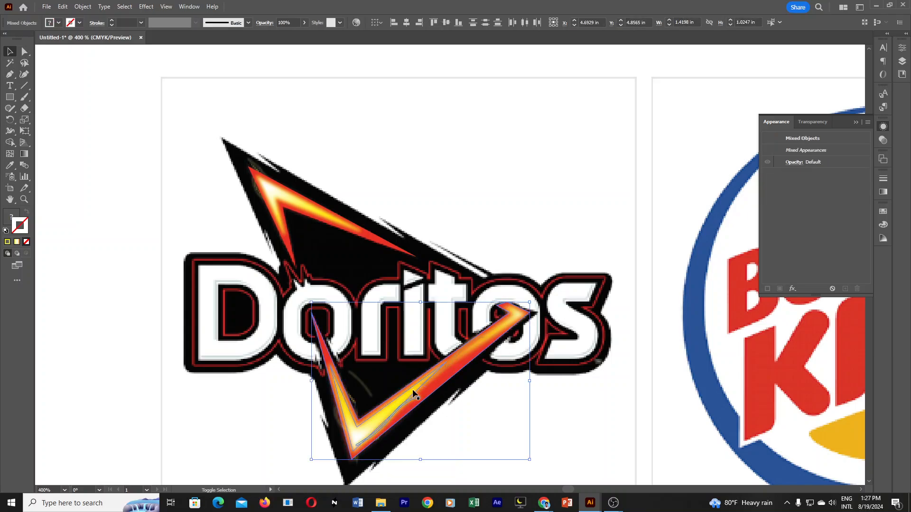
shift+click(455, 357)
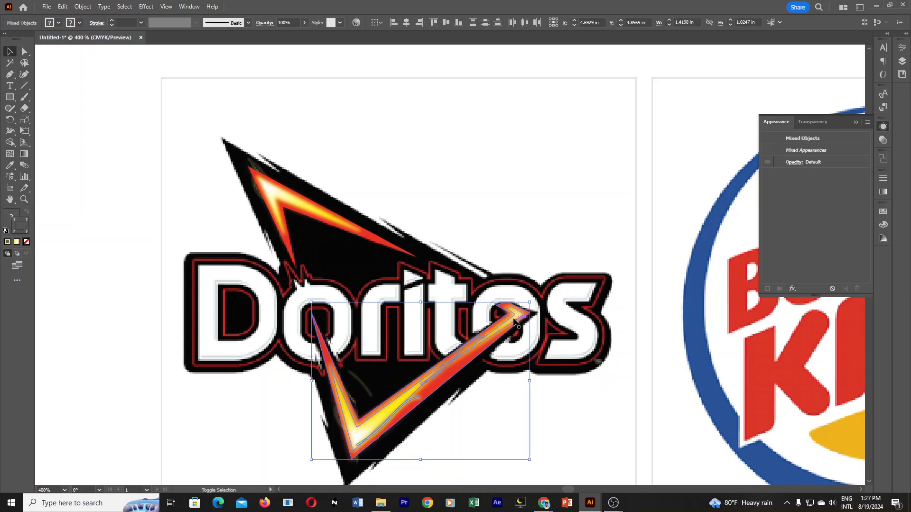
right_click(417, 387)
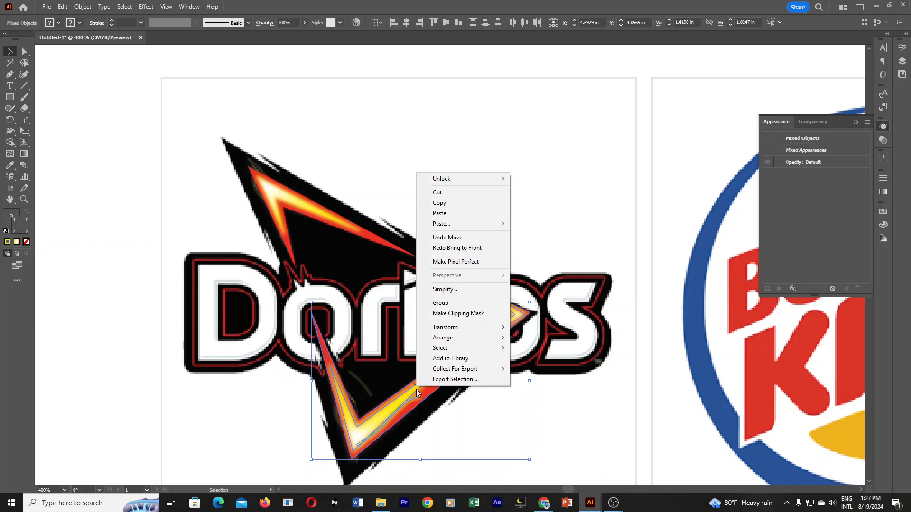
mouse_move(474, 339)
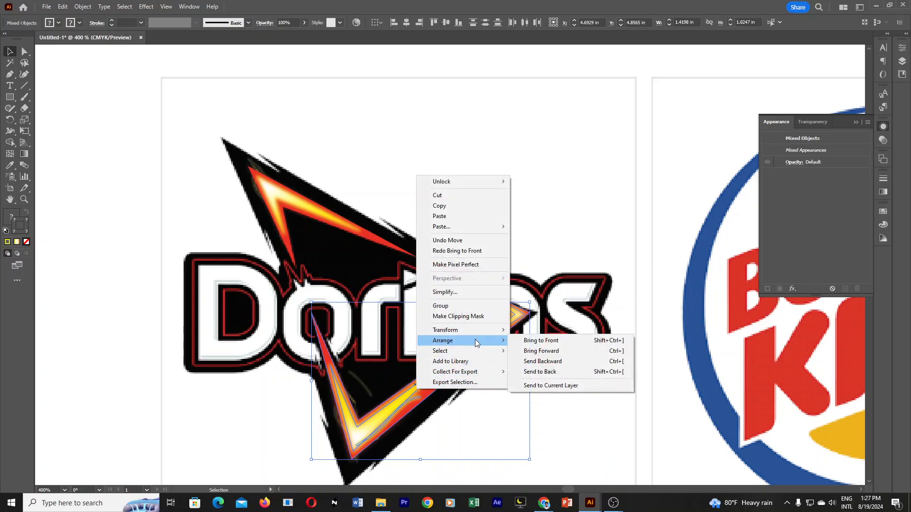
click(541, 341)
click(554, 415)
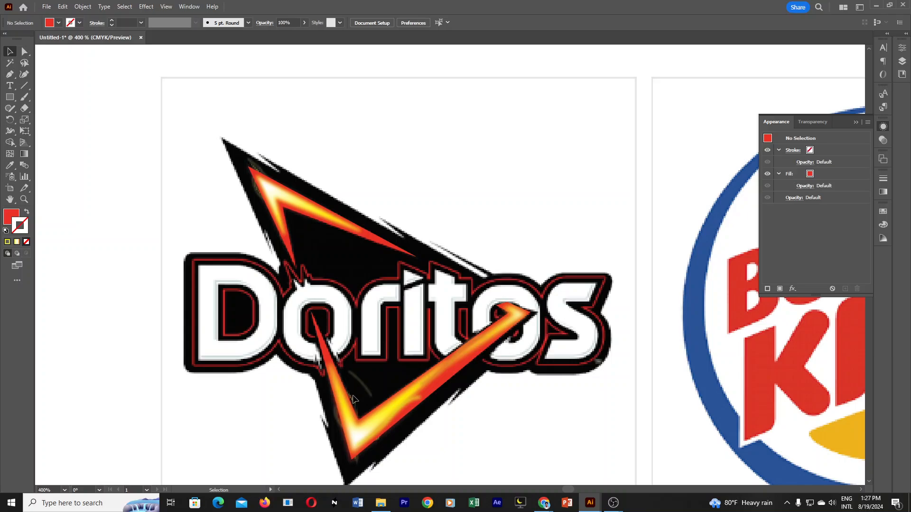
Move the larger copied curve against the lower flame's inner left edge and reshape its lower end to follow the flame.
mouse_move(362, 391)
mouse_down()
mouse_move(352, 385)
mouse_move(347, 402)
mouse_move(355, 404)
mouse_up()
click(27, 52)
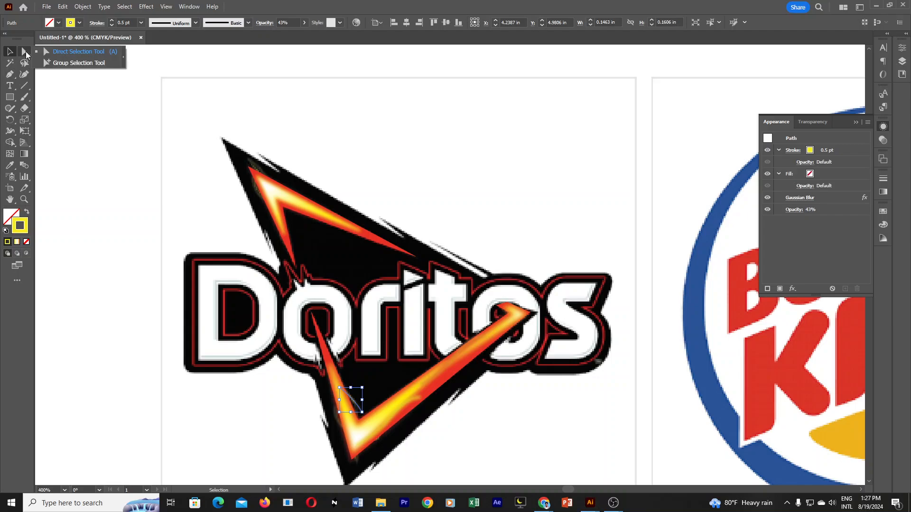
click(83, 52)
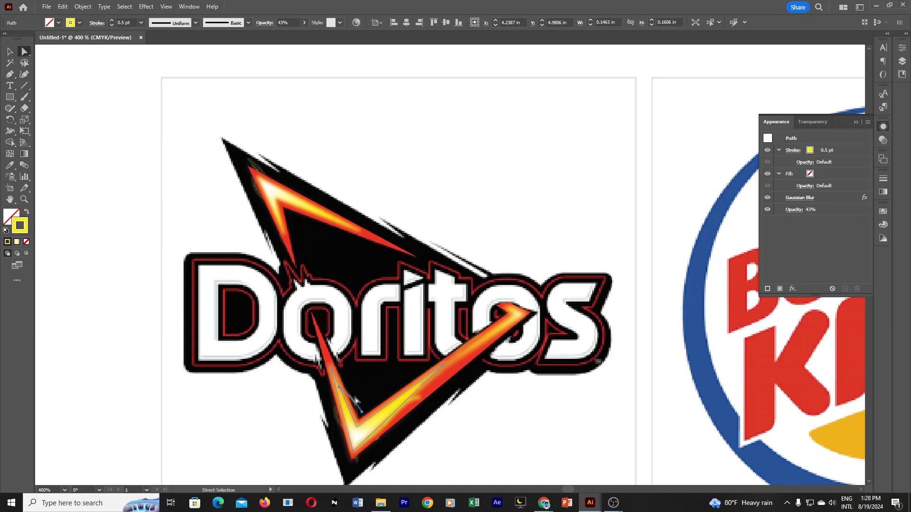
click(361, 412)
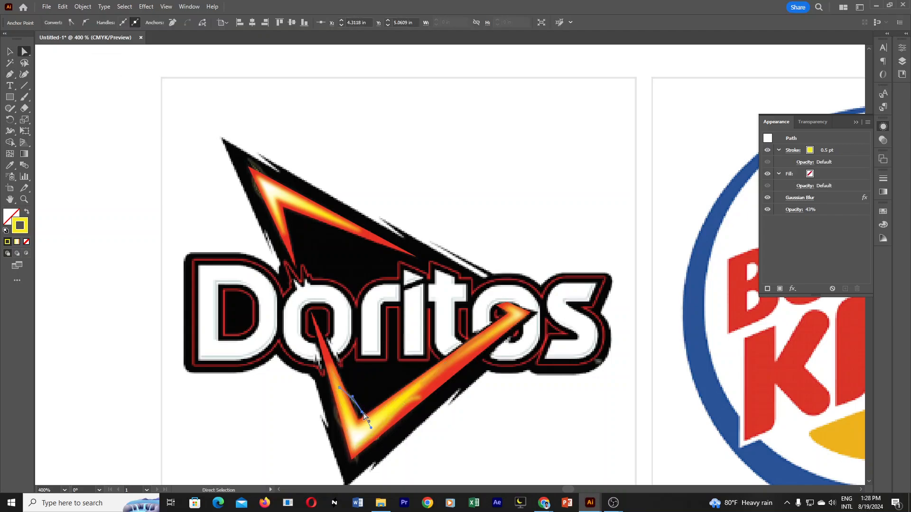
mouse_move(361, 414)
mouse_down()
mouse_move(357, 421)
mouse_move(361, 397)
mouse_up()
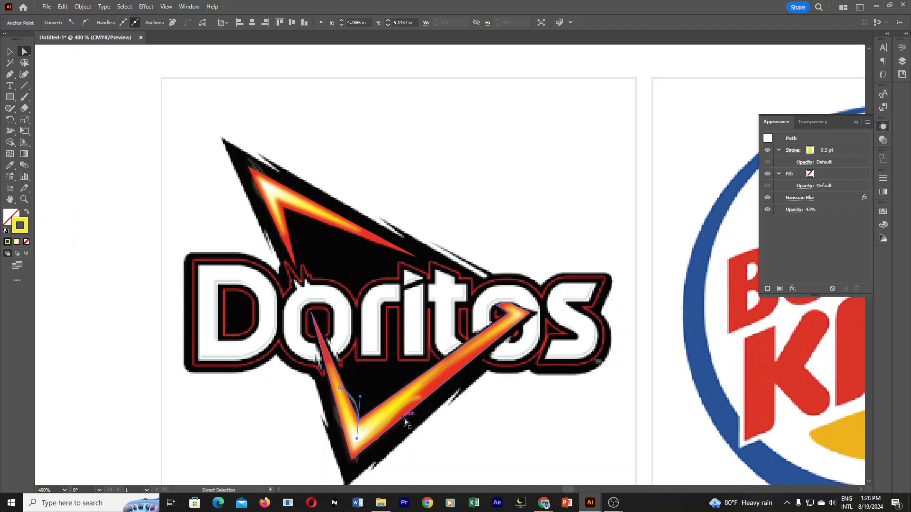
Raise the opacity of the blurred curve on the lower flame's inner edge to 89% and clear the selection.
click(906, 50)
click(905, 50)
click(883, 140)
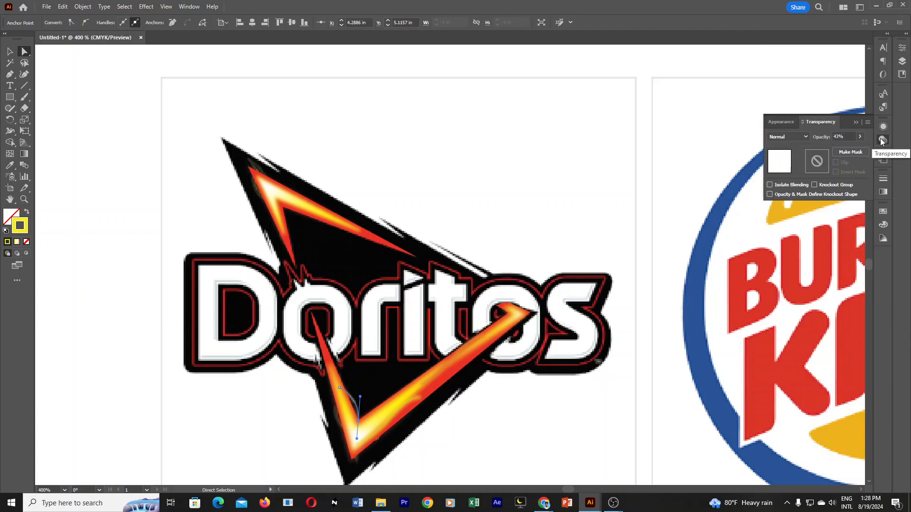
click(860, 137)
drag(849, 150, 852, 151)
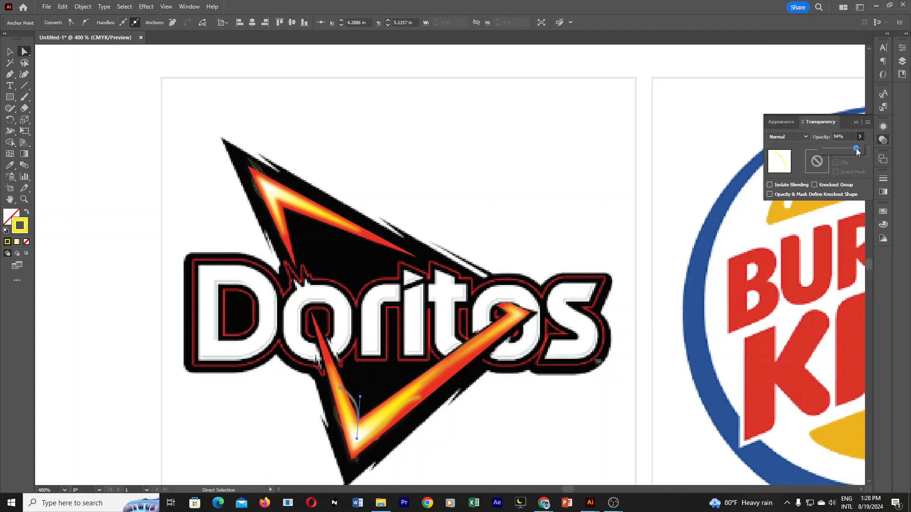
click(560, 391)
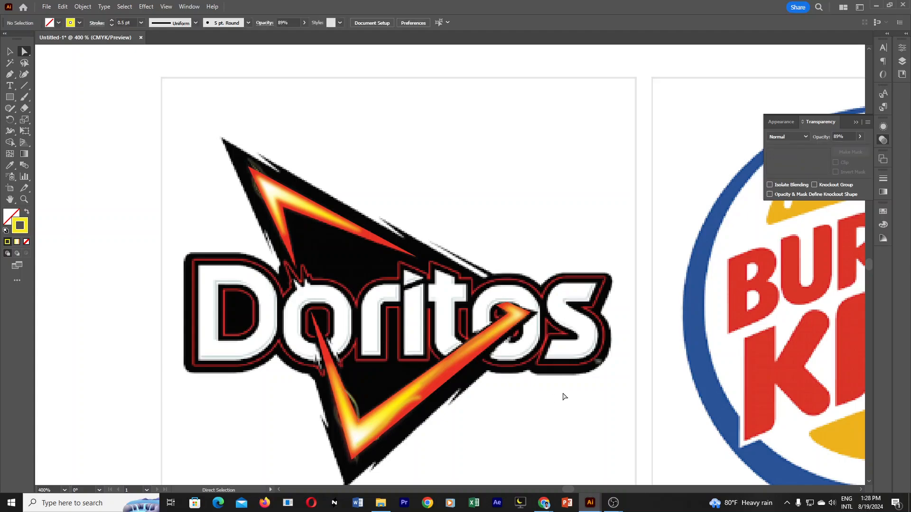
Try to shift the glow curve on the lower flame's inner edge, undo the change, and clear the selection.
drag(354, 400, 371, 392)
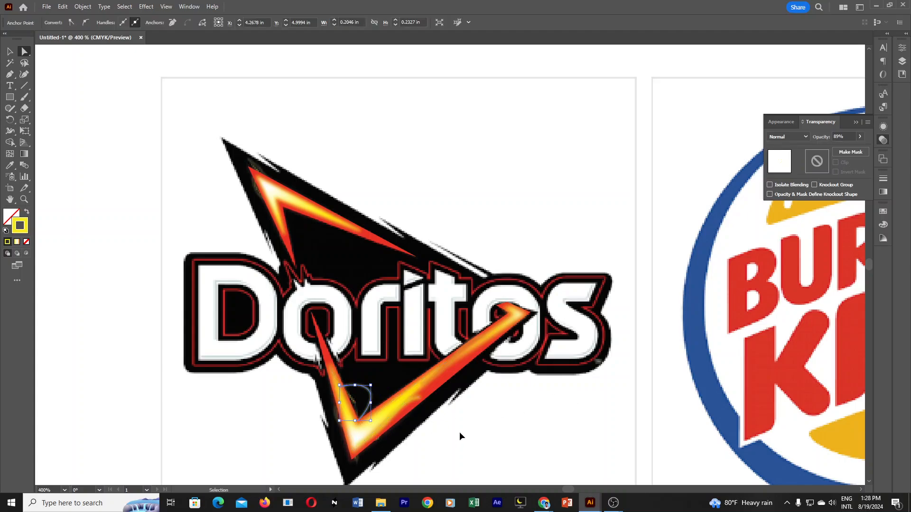
click(481, 434)
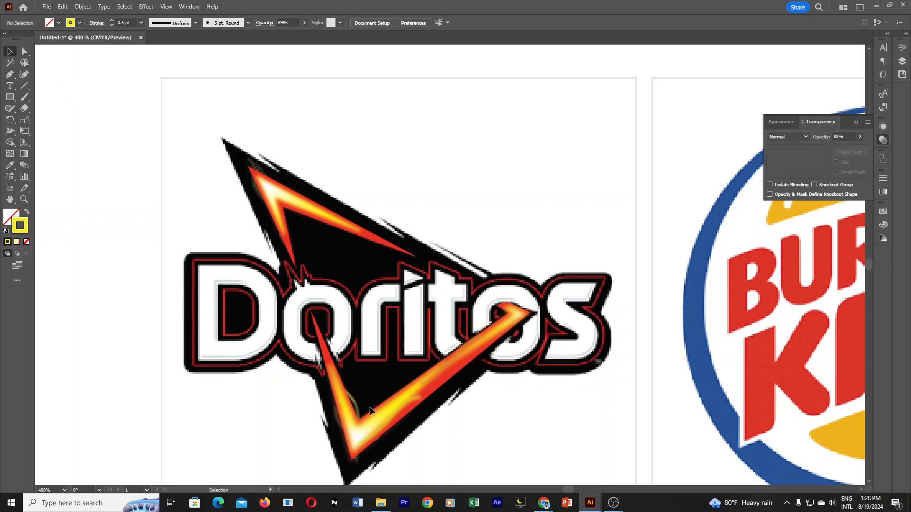
drag(356, 403, 369, 391)
click(508, 424)
key(ctrl+z)
click(514, 410)
Set the opacity of the small curve on the lower flame's outer left edge to 60% and clear the selection.
click(338, 423)
drag(849, 137, 789, 147)
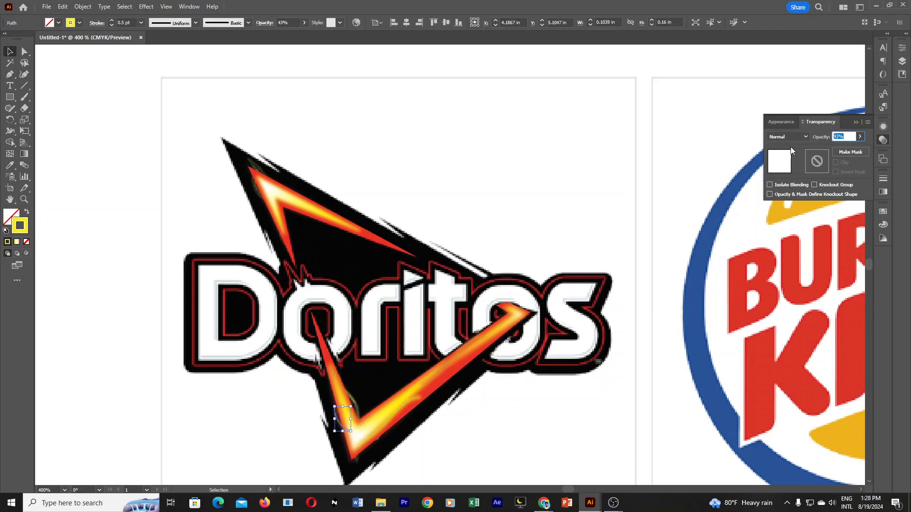
text(60)
key(Return)
click(549, 410)
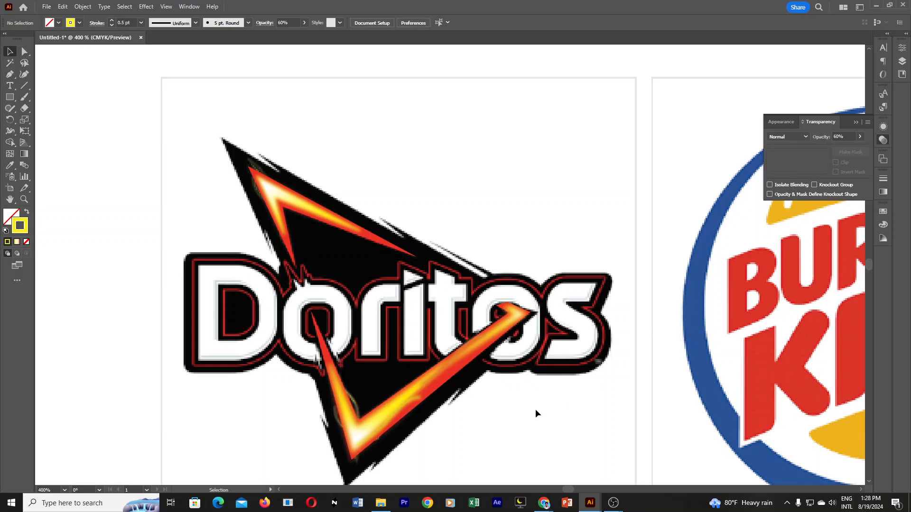
Try to move the lower flame's red V upward, undo the move, and clear the selection.
drag(438, 377, 428, 321)
key(ctrl+z)
click(517, 420)
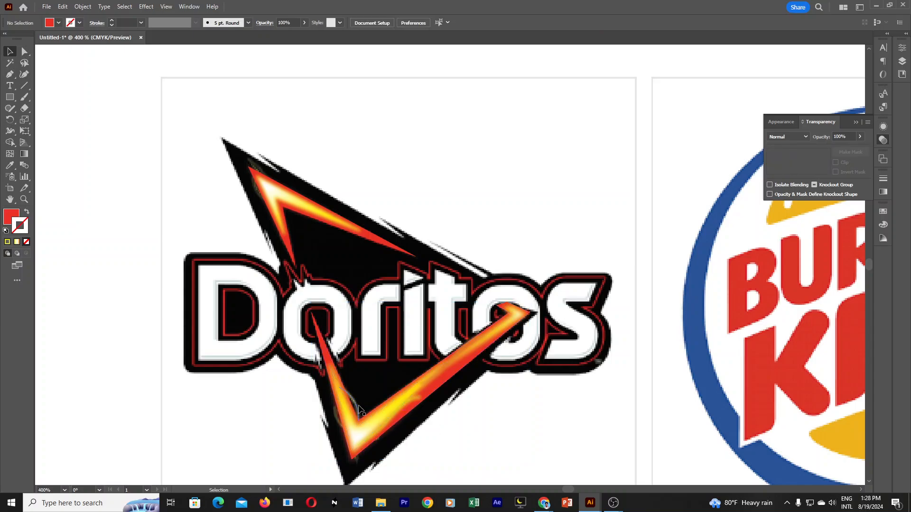
Select the yellow shape in the lower flame's right arm and lock it.
click(339, 416)
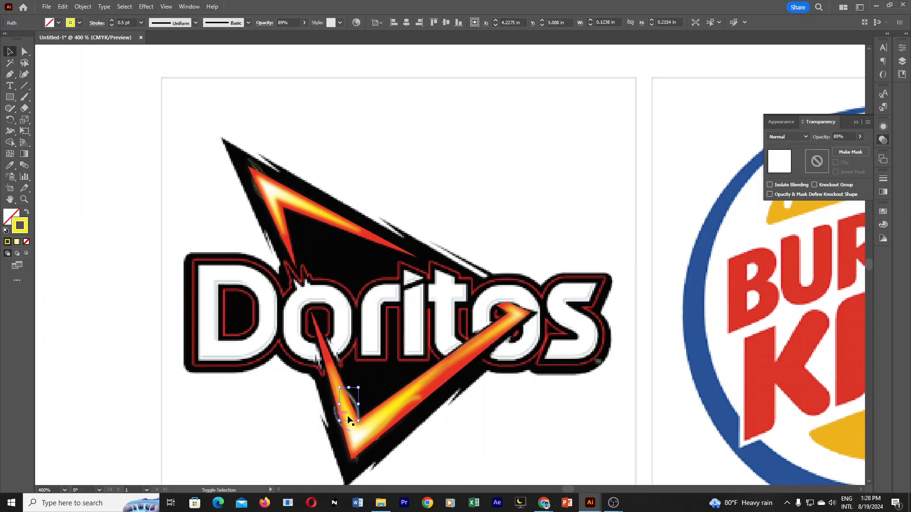
click(397, 396)
key(ctrl+2)
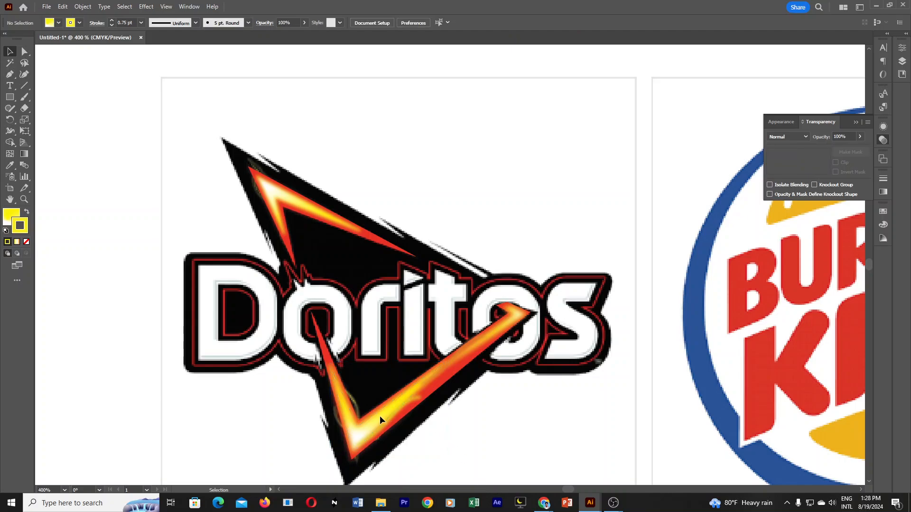
Copy the glow curve from the lower flame's inner edge to the right arm's underside and extend its upper end along the arm.
drag(355, 399, 393, 435)
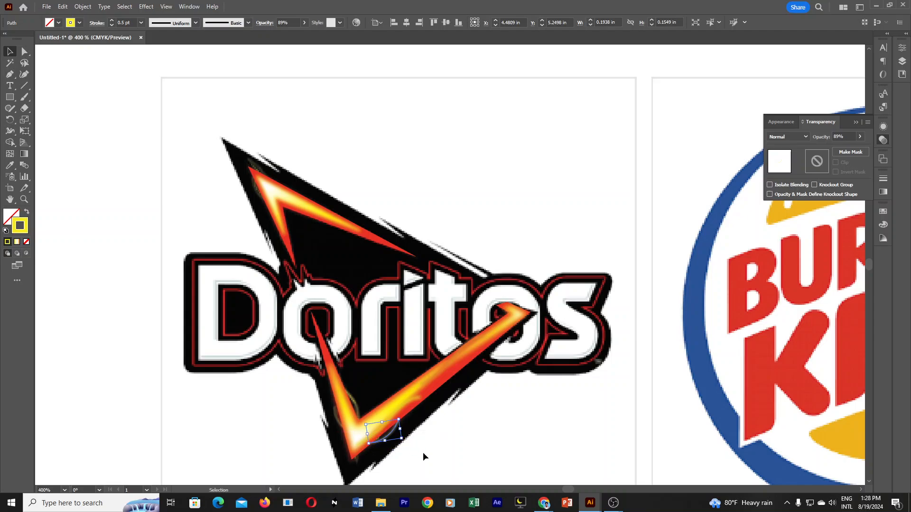
click(24, 51)
click(399, 421)
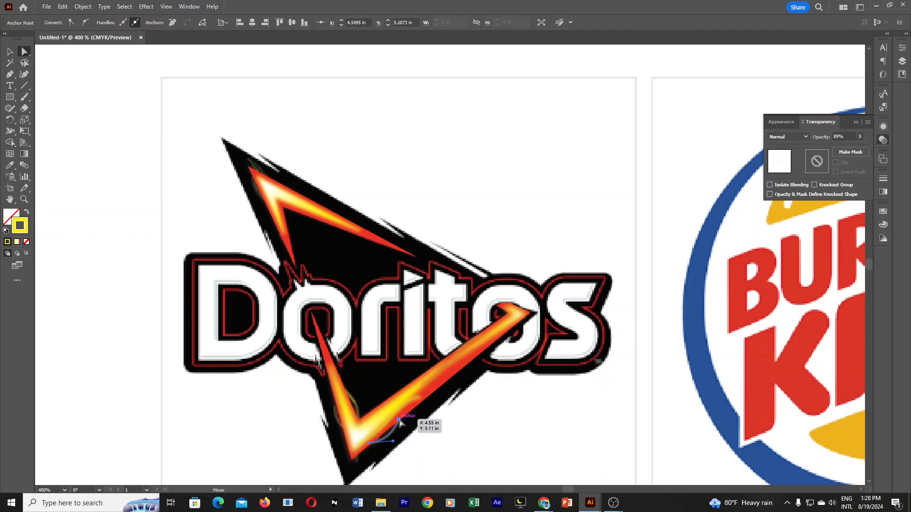
drag(399, 421, 434, 392)
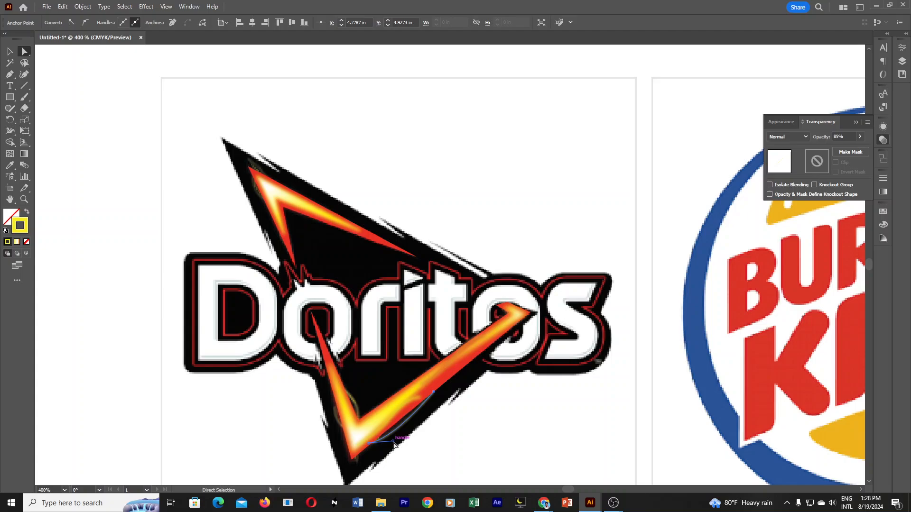
Shift the extended glow curve closer to the lower flame's bottom corner and clear the selection.
key(v)
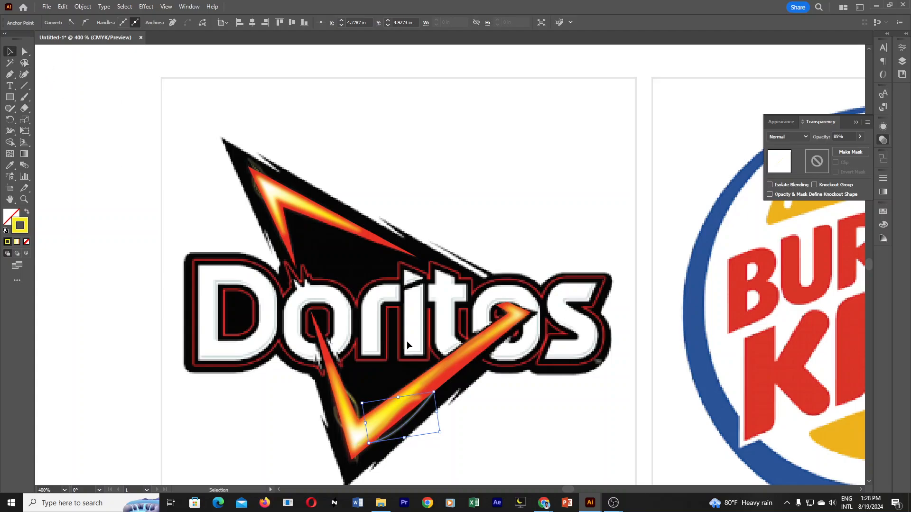
click(503, 433)
drag(418, 417, 404, 422)
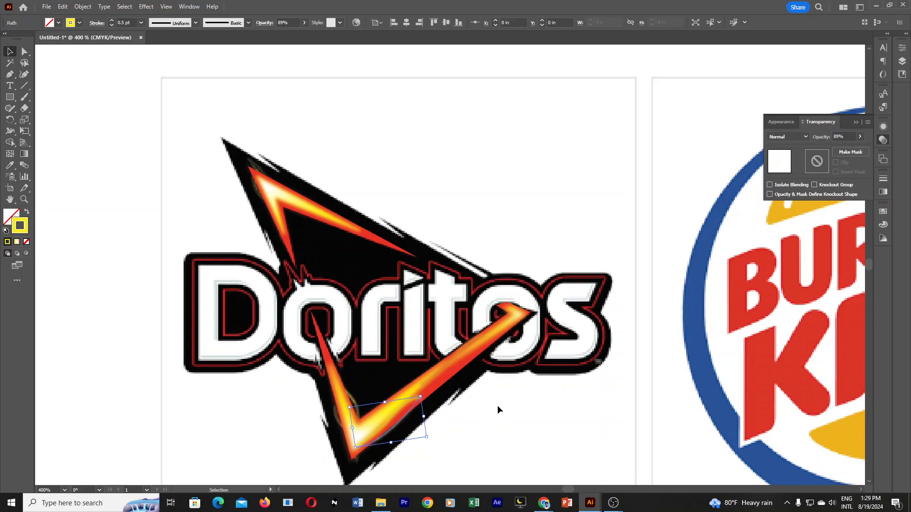
click(549, 437)
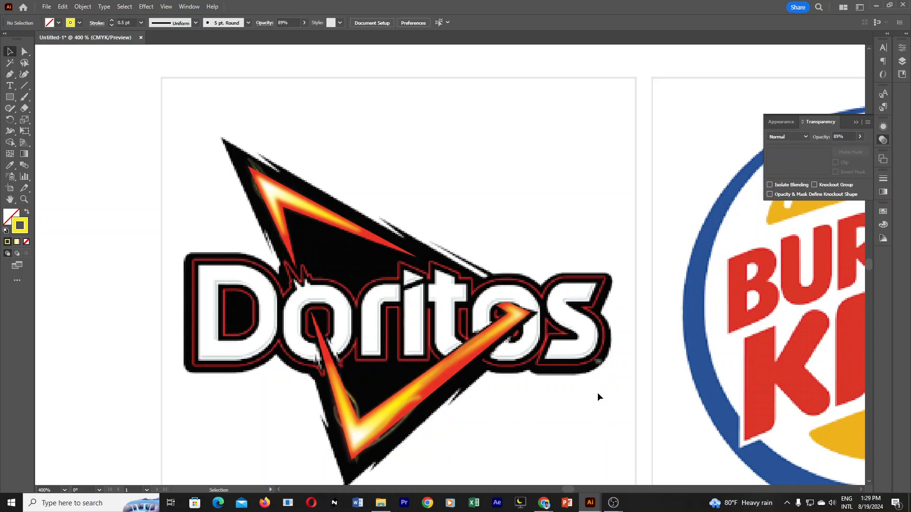
Copy the two glow curves beside the lower flame's left arm onto the right arm and align them with its edges.
click(354, 401)
click(346, 420)
click(353, 404)
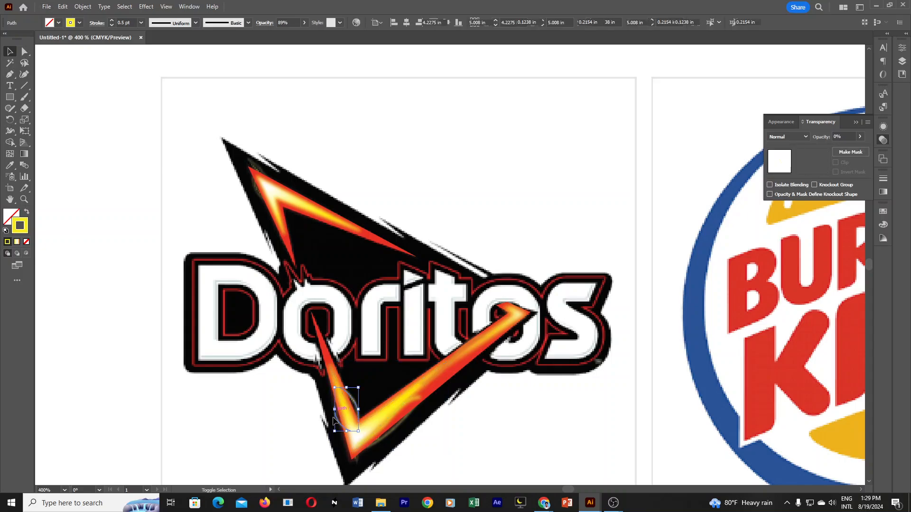
mouse_move(349, 404)
mouse_down()
mouse_move(361, 391)
mouse_move(451, 375)
mouse_move(448, 359)
mouse_move(480, 337)
mouse_move(476, 358)
mouse_move(452, 370)
mouse_move(507, 317)
mouse_up()
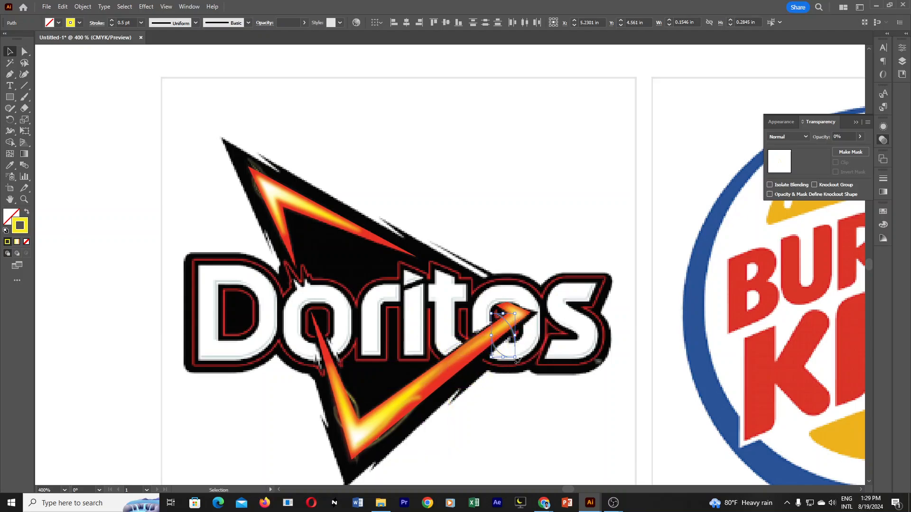
drag(517, 361, 453, 376)
click(554, 418)
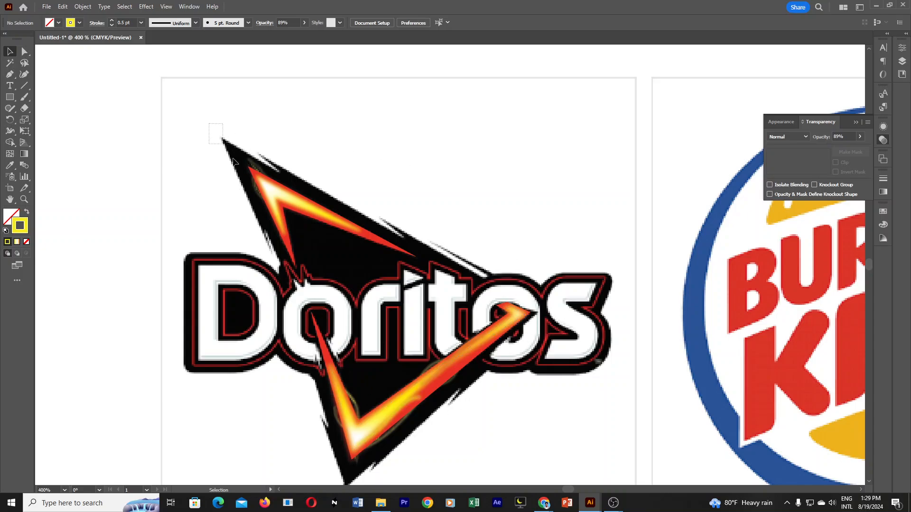
Select all the pieces of both flames with their glow curves and group them.
drag(233, 162, 568, 475)
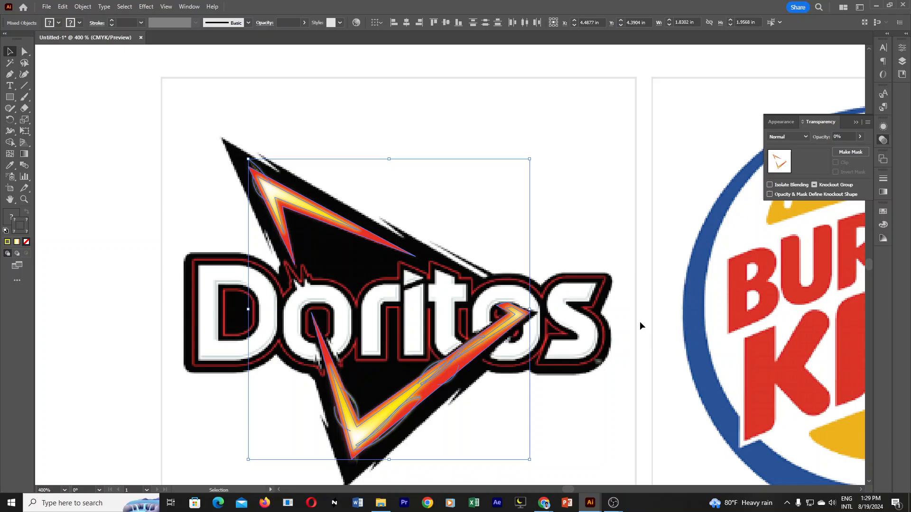
key(a)
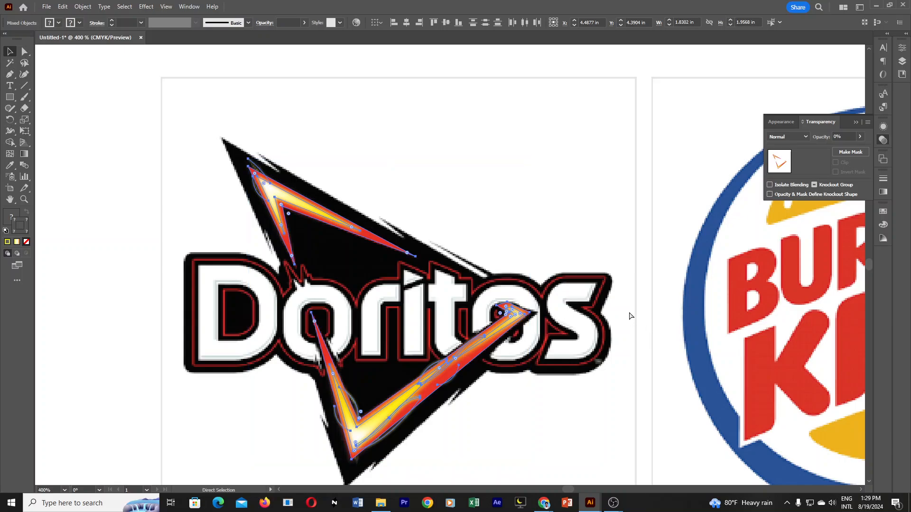
key(ctrl+g)
click(551, 381)
Try to move the grouped flames off the reference logo, then undo the move.
drag(514, 315, 523, 228)
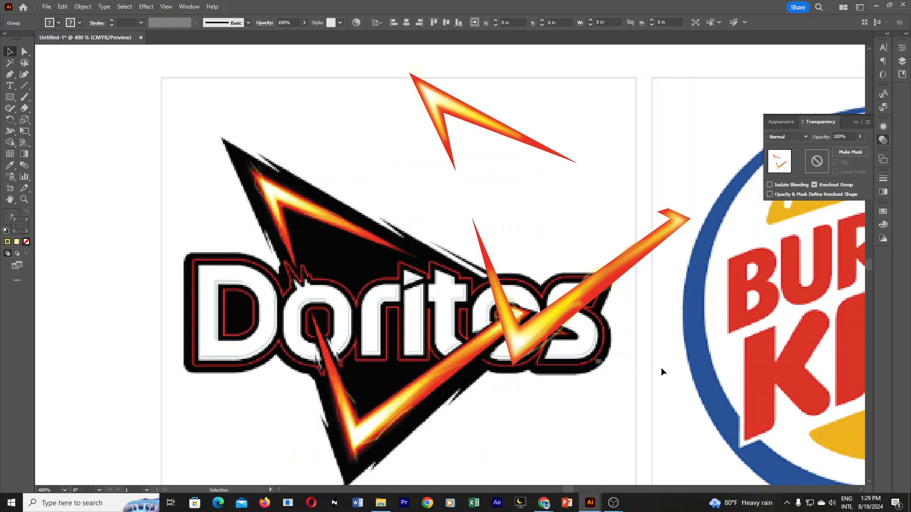
click(662, 368)
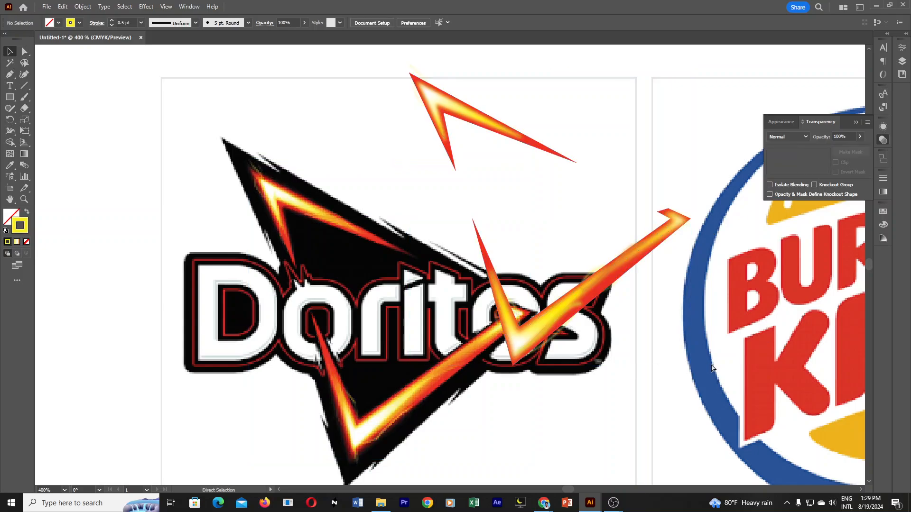
key(ctrl+z)
click(590, 396)
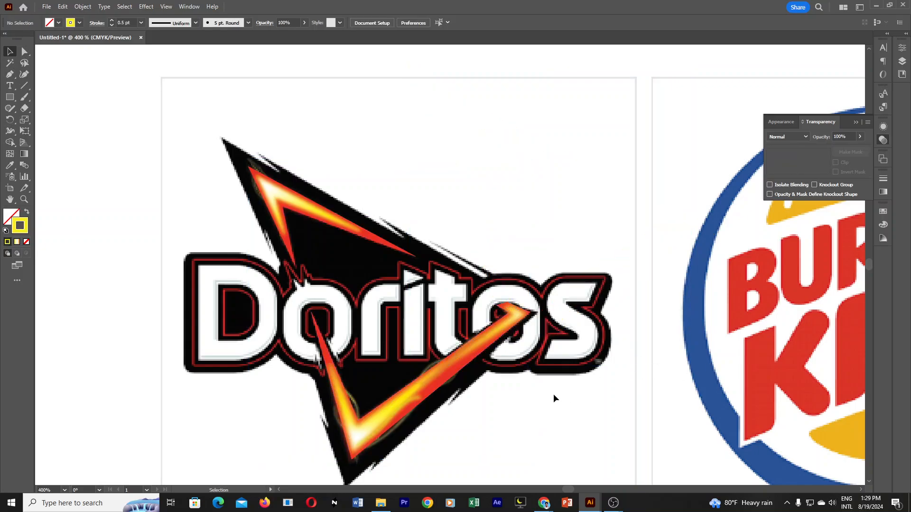
Select the grouped flames and clear them from view to expose the reference logo.
click(460, 352)
click(554, 425)
click(472, 351)
click(550, 377)
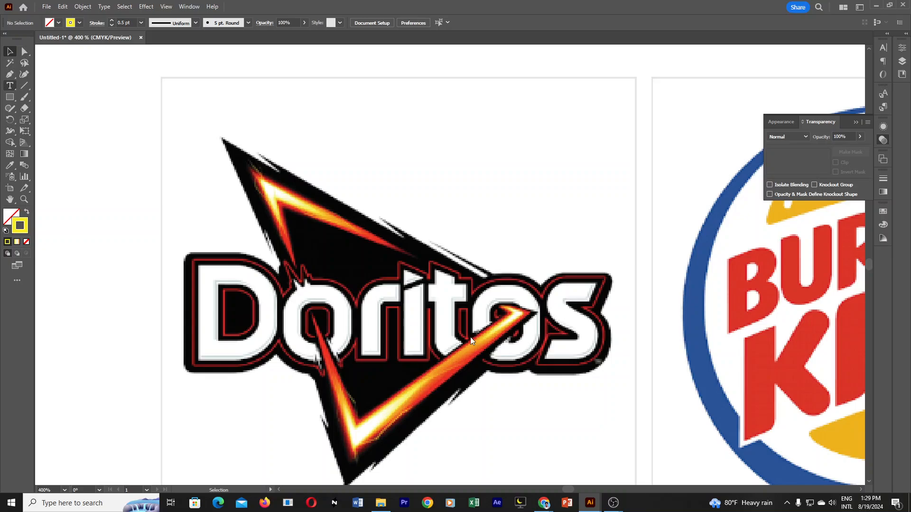
Add the text "Doritos" over the reference wordmark.
scroll(443, 328, down, 1)
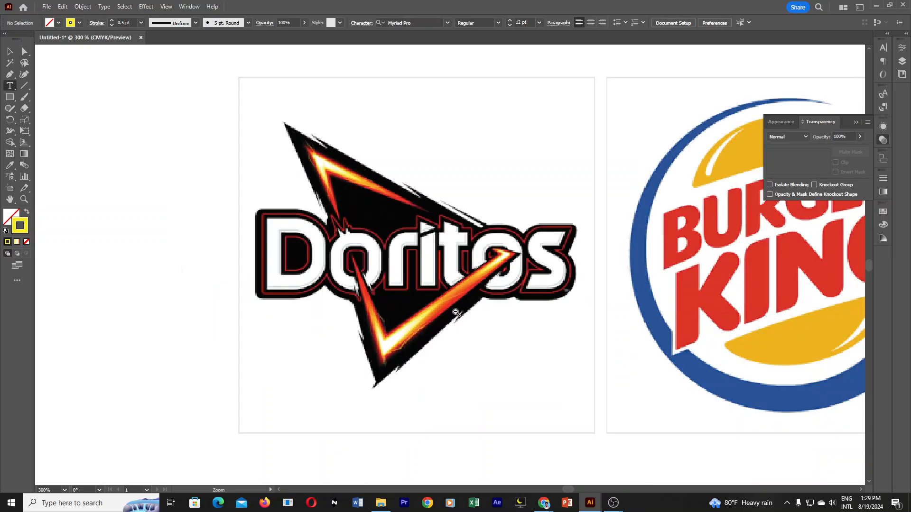
drag(459, 271, 493, 342)
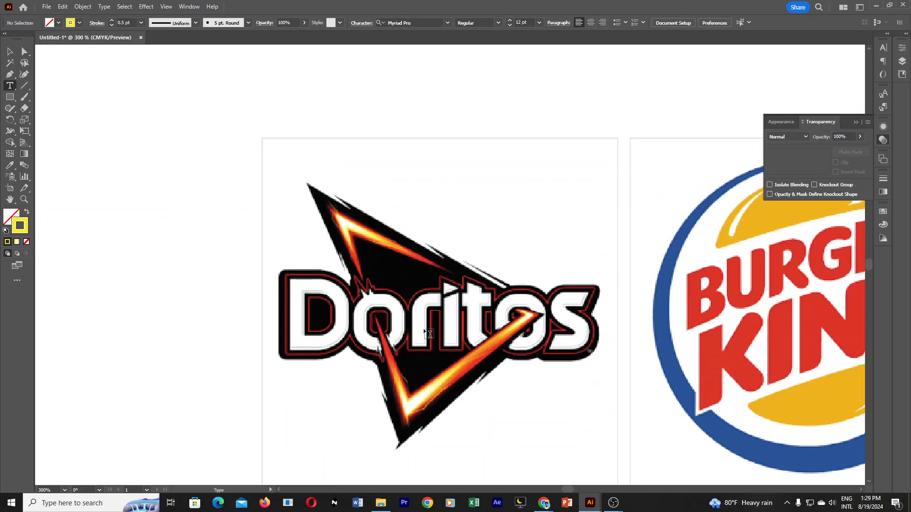
click(429, 336)
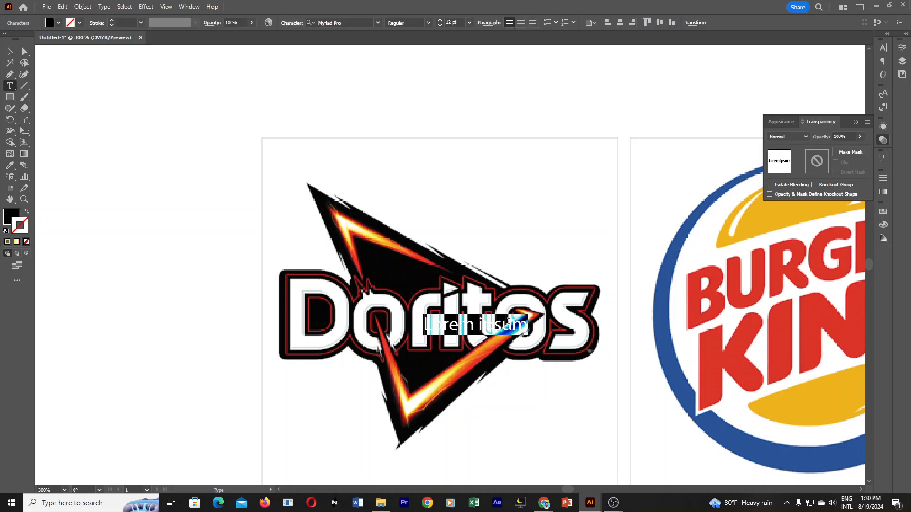
text(Dori)
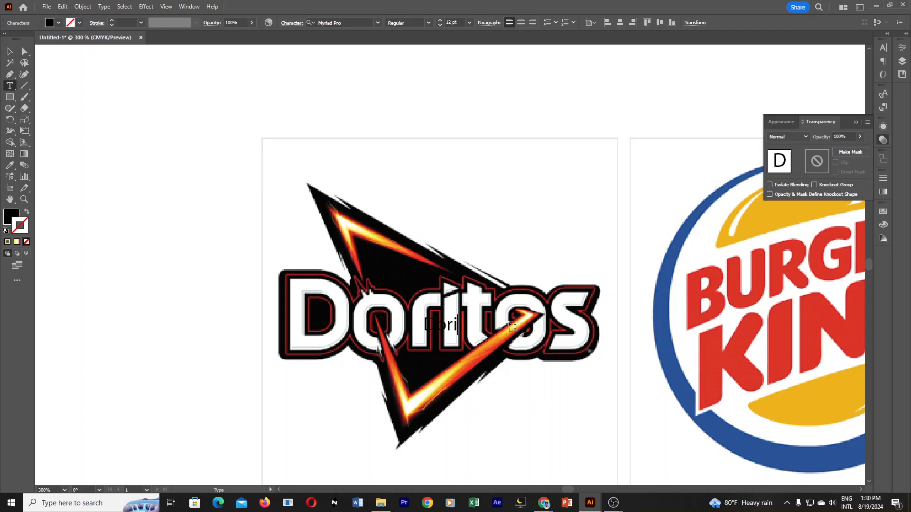
text(os)
Set the font of the whole "Doritos" text to Nexa Bold.
drag(429, 324, 483, 324)
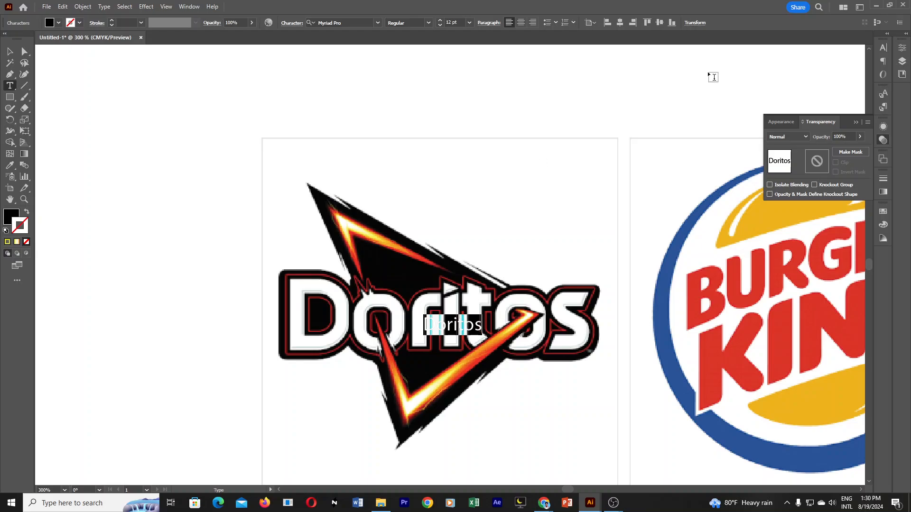
click(903, 48)
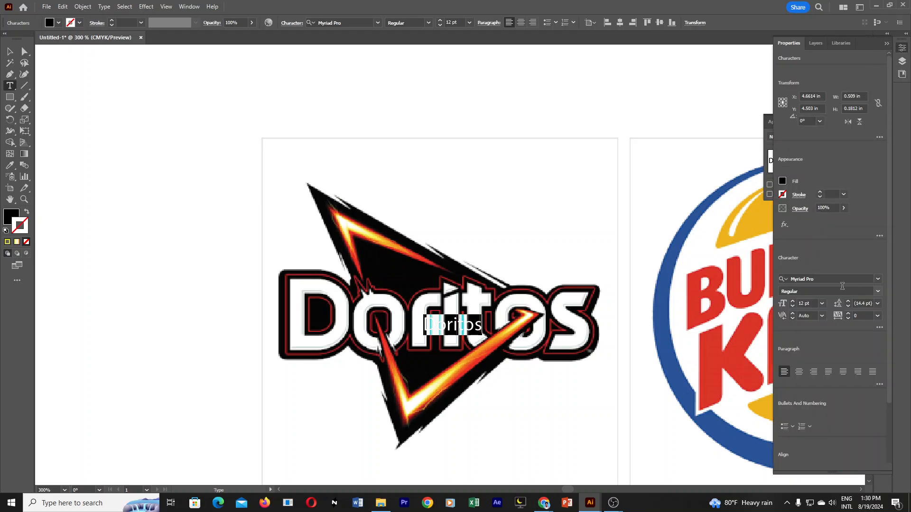
click(877, 279)
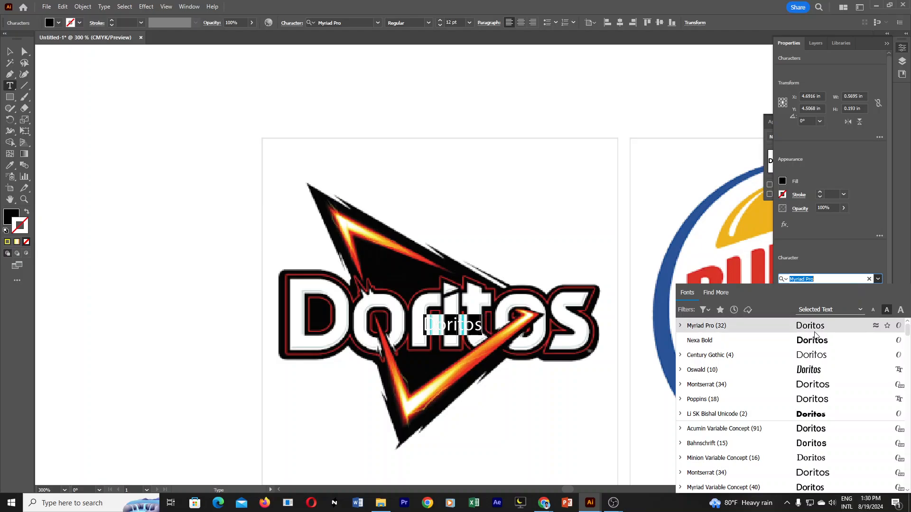
click(814, 342)
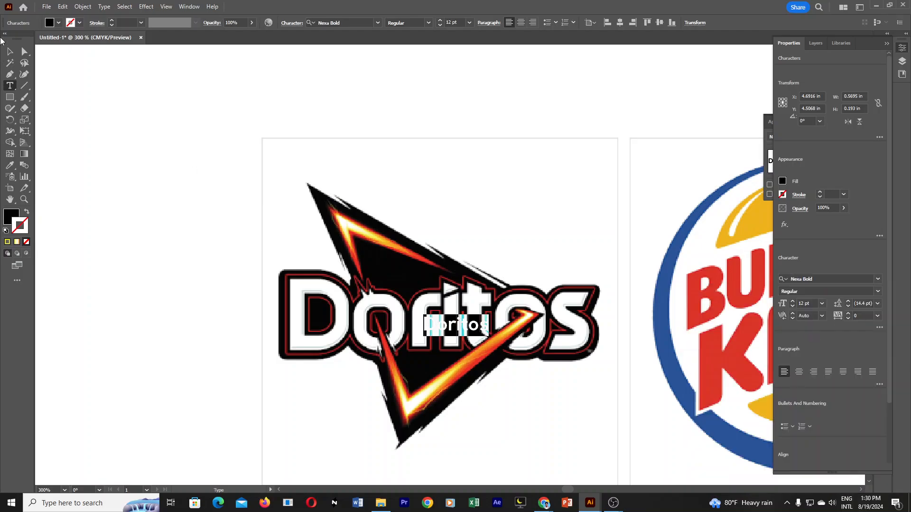
Enlarge the "Doritos" text to about 2.88 in wide and position it over the reference wordmark.
key(Escape)
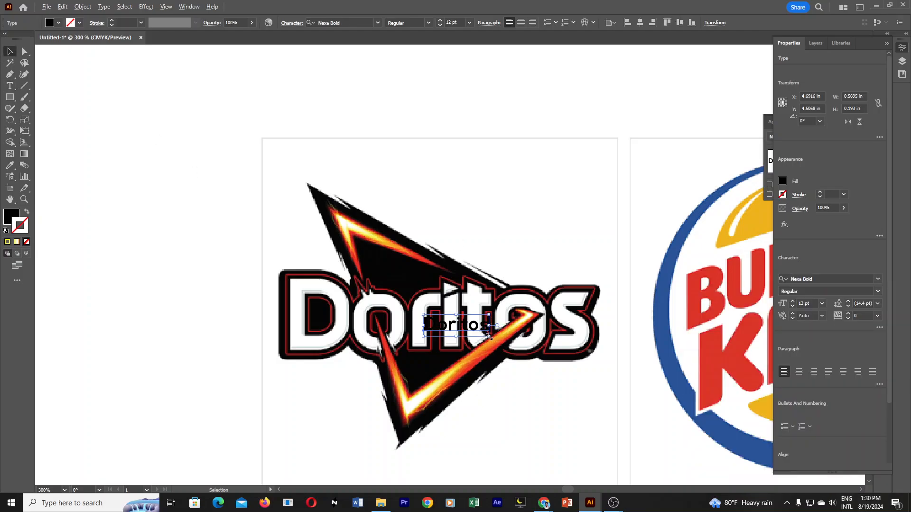
drag(489, 336, 621, 384)
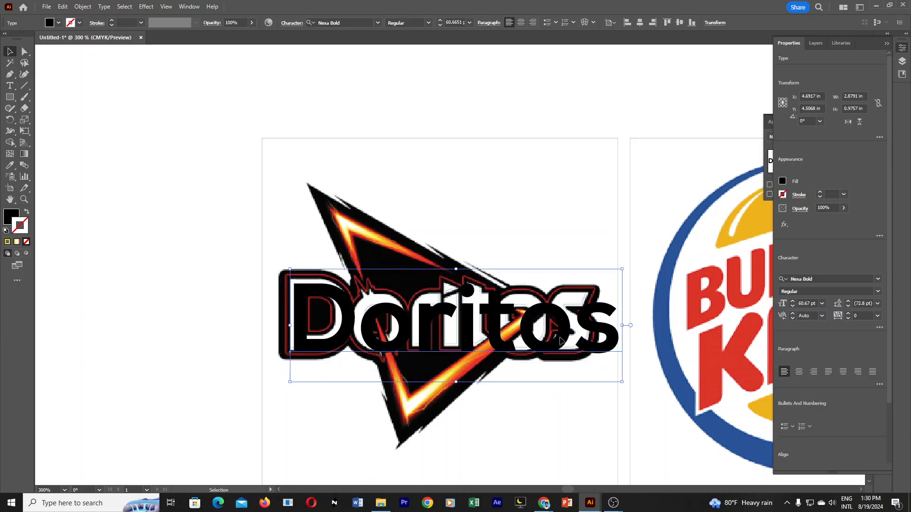
mouse_move(558, 339)
mouse_down()
mouse_move(527, 336)
mouse_move(556, 338)
mouse_move(543, 338)
mouse_move(551, 340)
mouse_move(543, 323)
mouse_move(542, 335)
mouse_up()
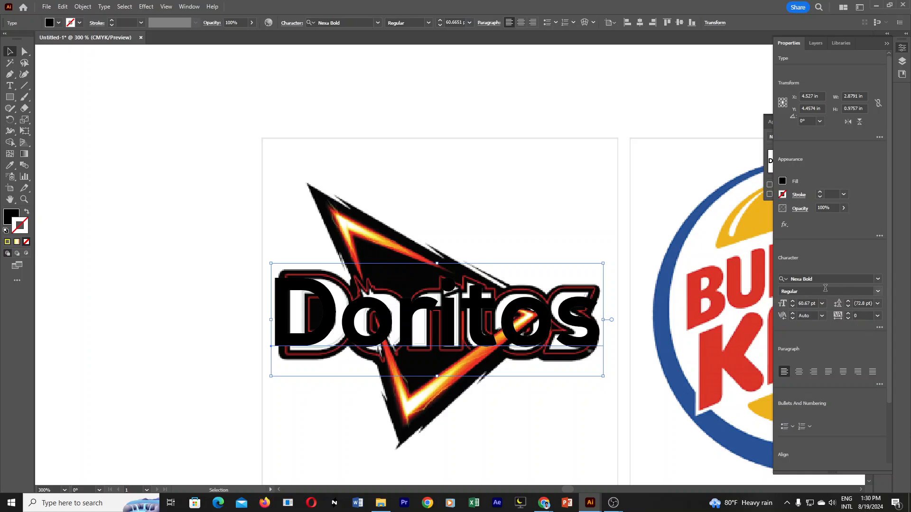
Preview successive installed fonts on the "Doritos" text and set it in Old English Text MT.
click(825, 290)
click(852, 278)
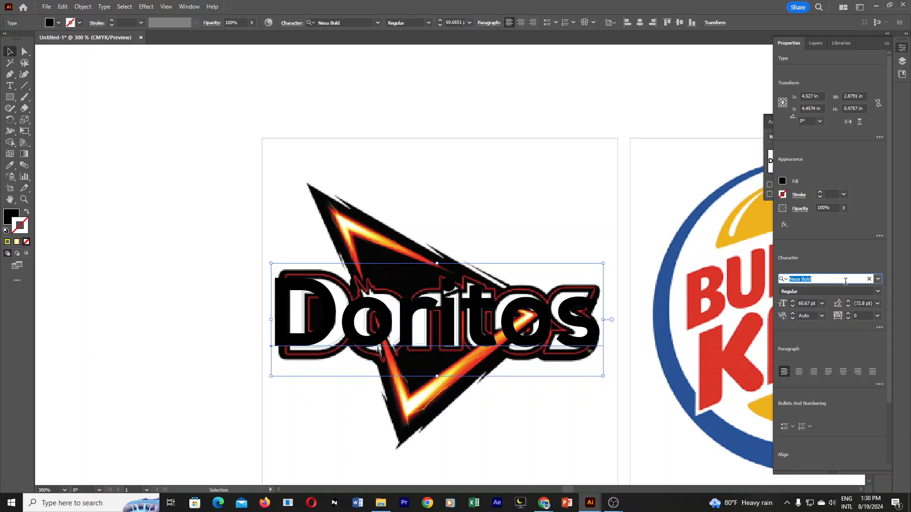
key(Down)
key(Down)
key(Down)
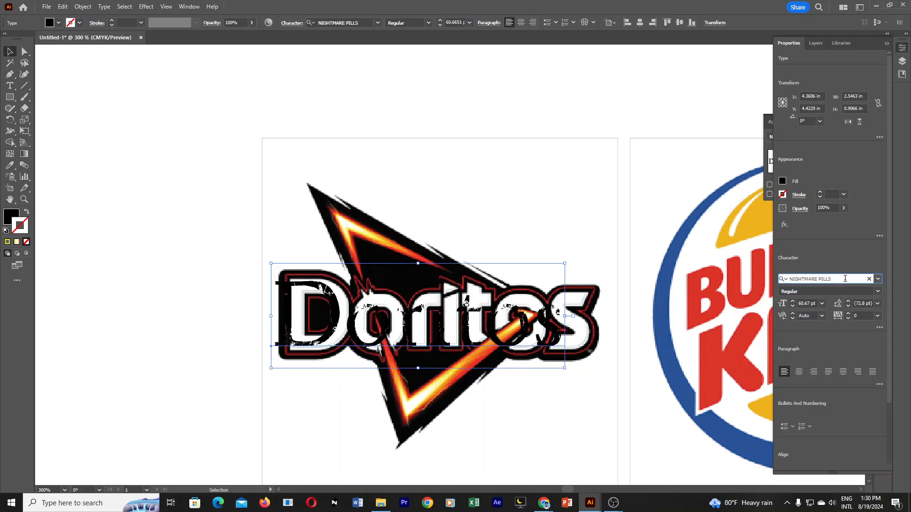
key(Down)
key(Down)
key(Down)
key(Down)
key(Down)
key(Down)
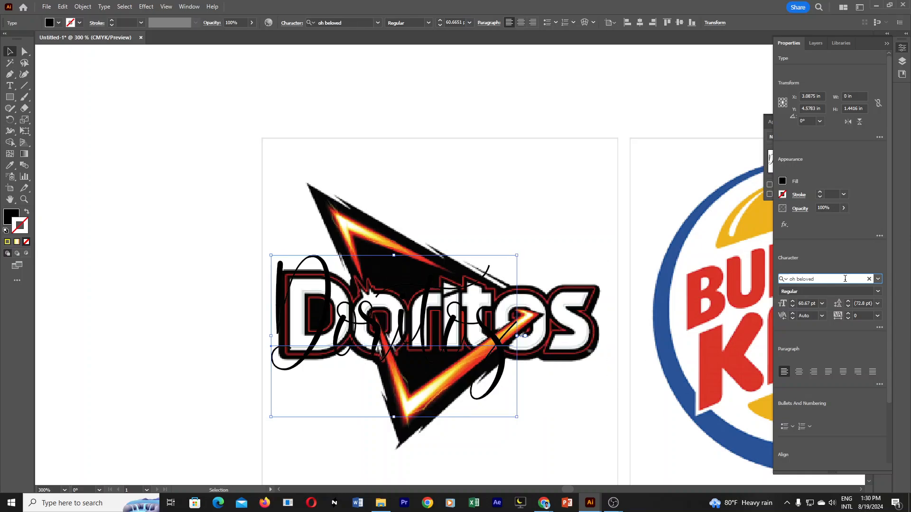
key(Down)
key(Down)
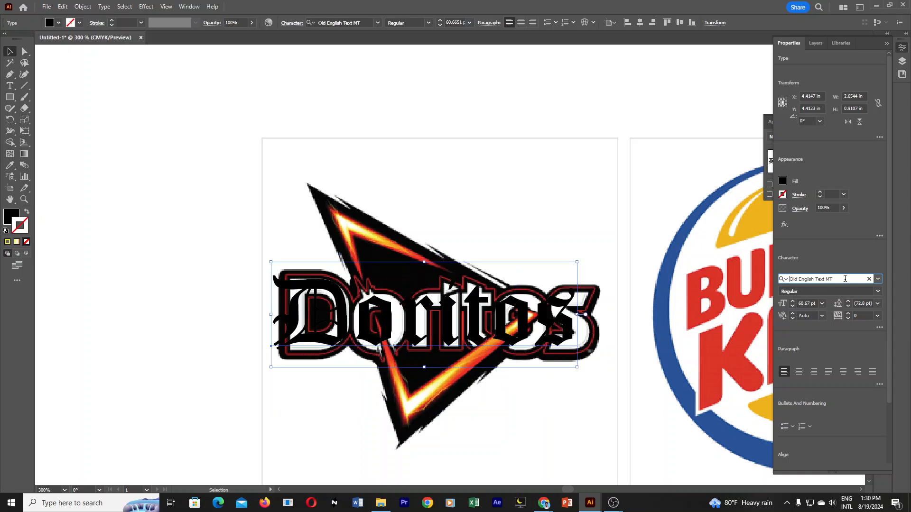
key(Down)
key(Up)
Fill the "Doritos" text with white (FFFFFF) and clear the selection.
double_click(11, 217)
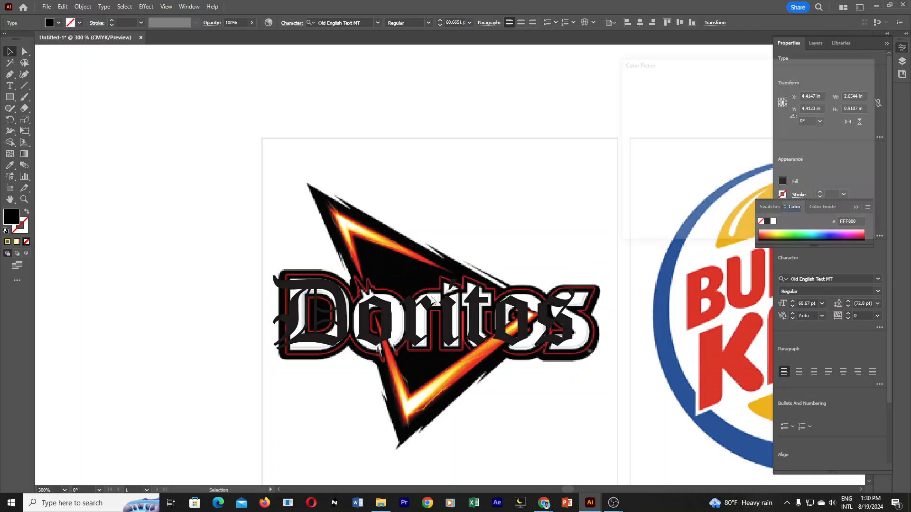
drag(675, 153, 589, 71)
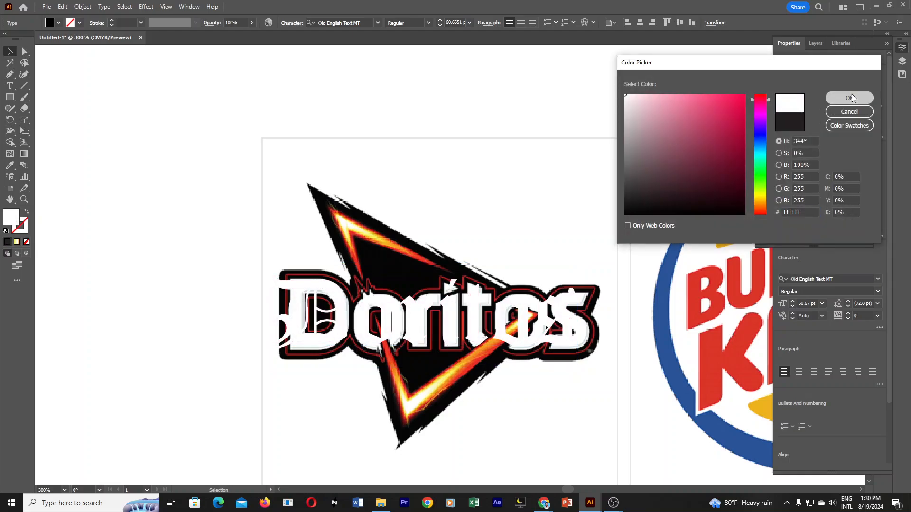
click(850, 97)
click(9, 49)
click(123, 135)
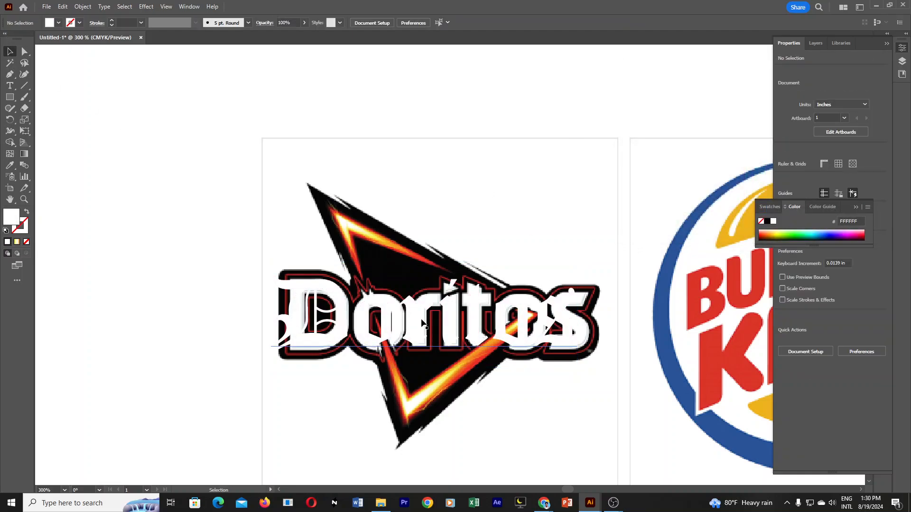
Move the white "Doritos" text about 0.14 in to the right to centre it over the reference wordmark.
drag(414, 296, 433, 323)
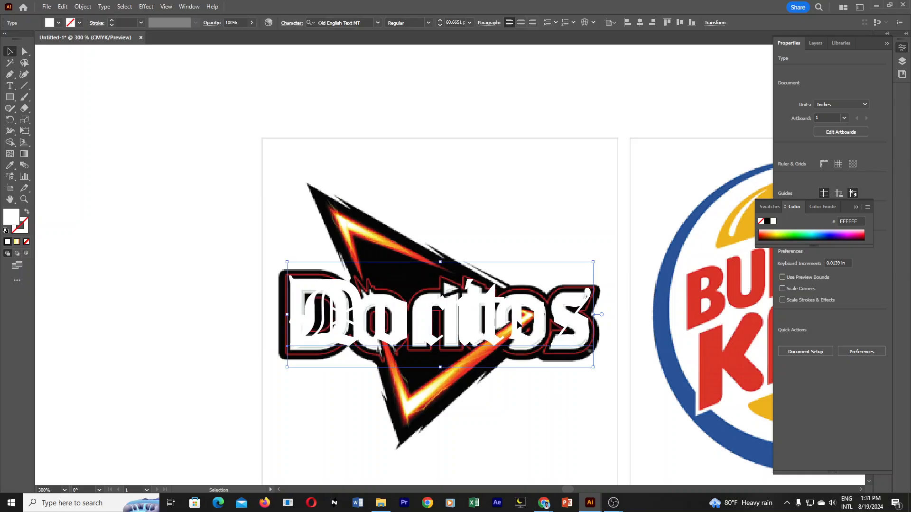
ctrl+alt+click(503, 303)
ctrl+alt+click(503, 304)
ctrl+alt+click(503, 304)
drag(479, 267, 521, 322)
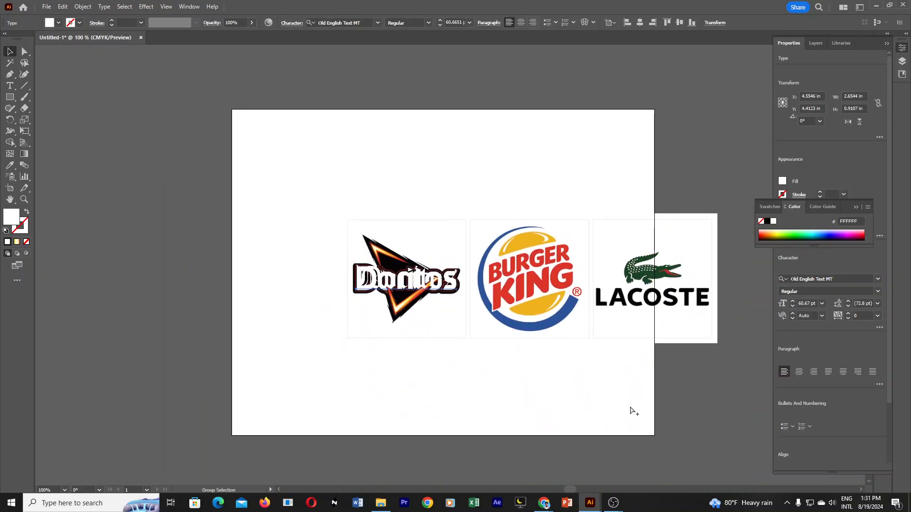
Select the redrawn triangle, flames and "Doritos" text and move them about 6.7 in left, off the artboard.
click(583, 398)
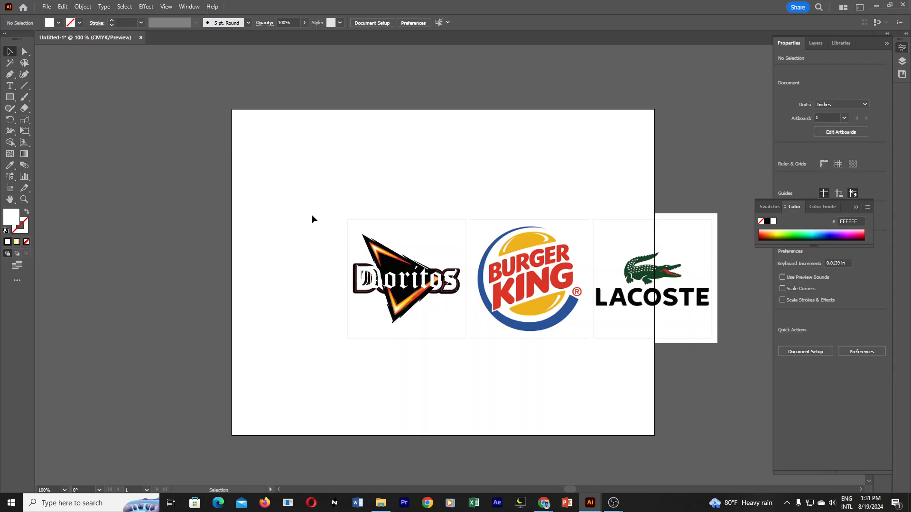
drag(312, 215, 465, 339)
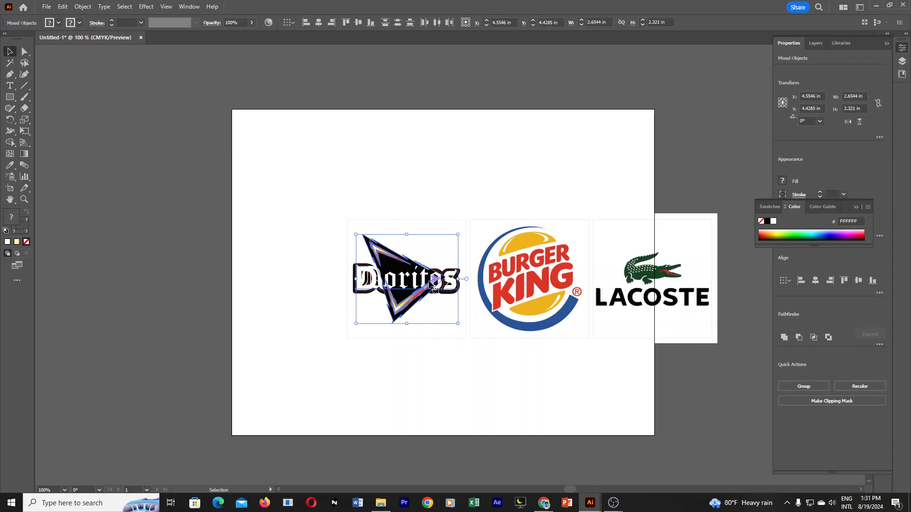
drag(439, 284, 183, 272)
click(529, 329)
ctrl+click(236, 325)
drag(674, 252, 635, 335)
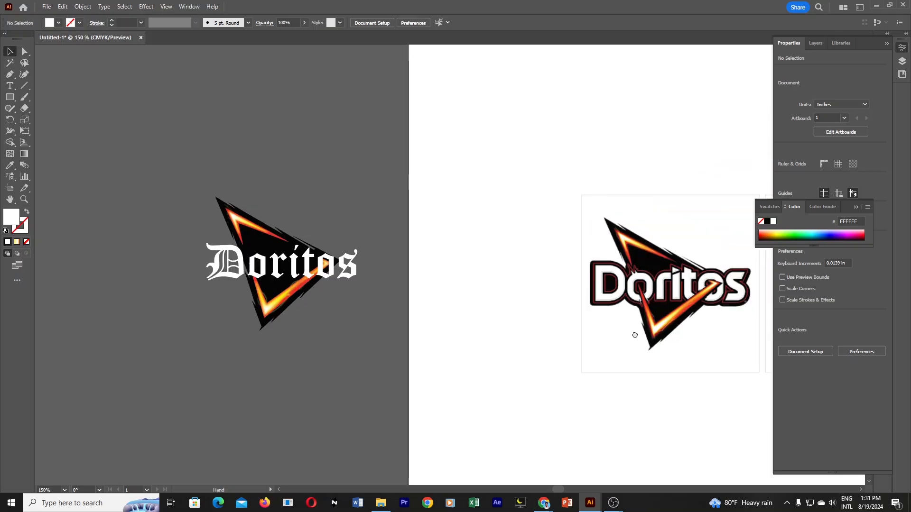
drag(423, 317, 431, 340)
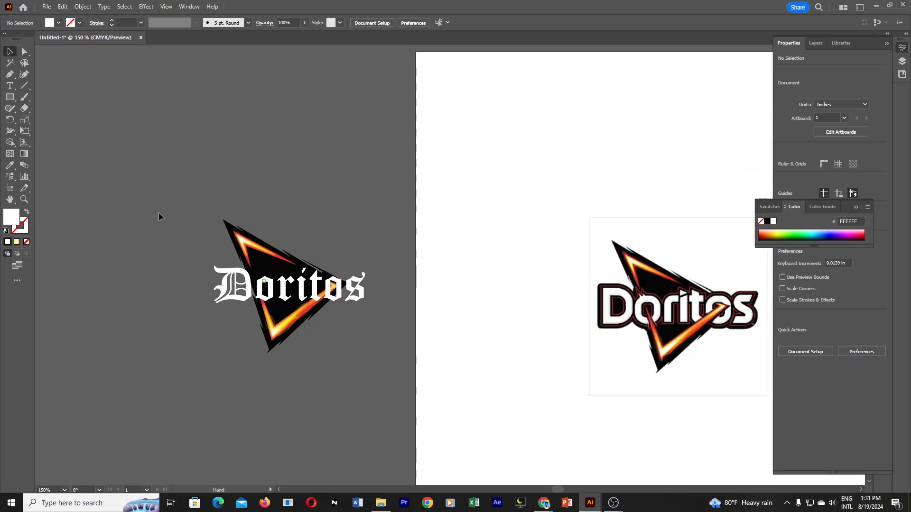
Shift the whole redrawn logo about 0.8 in right and 0.4 in down, then clear the selection.
drag(151, 201, 375, 394)
drag(286, 308, 335, 330)
click(561, 377)
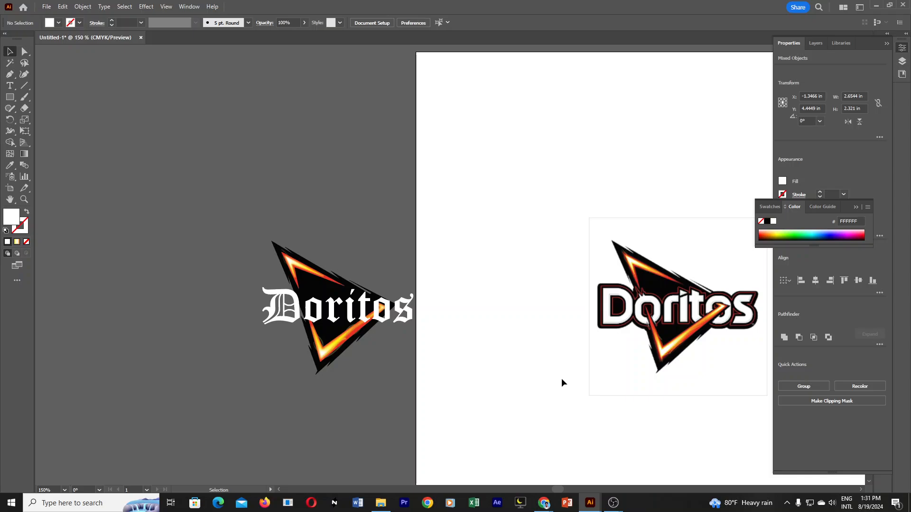
Move the reference logo sheet up and left so that its Doritos logo sits directly above the redrawn one.
click(634, 376)
drag(688, 323, 339, 141)
scroll(402, 340, up, 1)
mouse_move(403, 340)
mouse_down()
mouse_move(510, 289)
mouse_move(537, 415)
mouse_up()
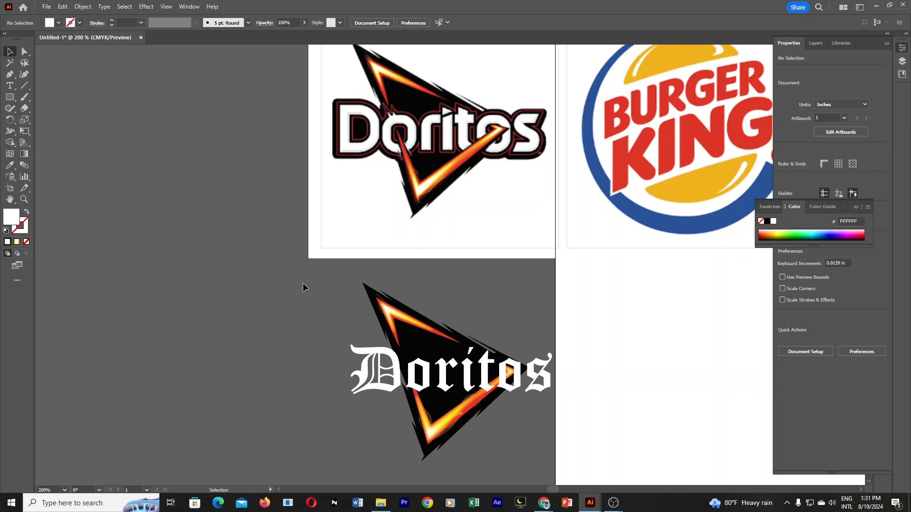
Move the whole redrawn logo about 0.6 in left beneath the reference Doritos logo.
drag(302, 284, 559, 468)
drag(529, 374, 484, 374)
click(585, 341)
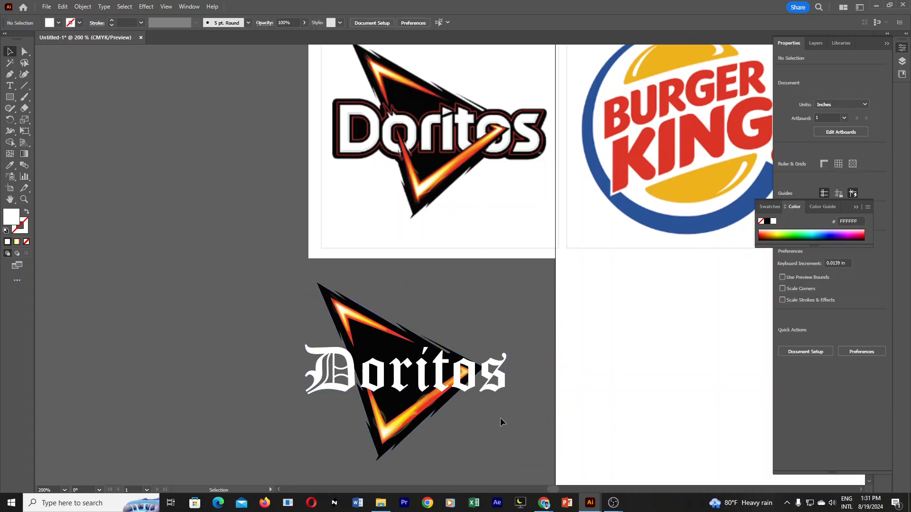
Preview other installed fonts on the "Doritos" text and set it in Nexa Bold.
click(448, 377)
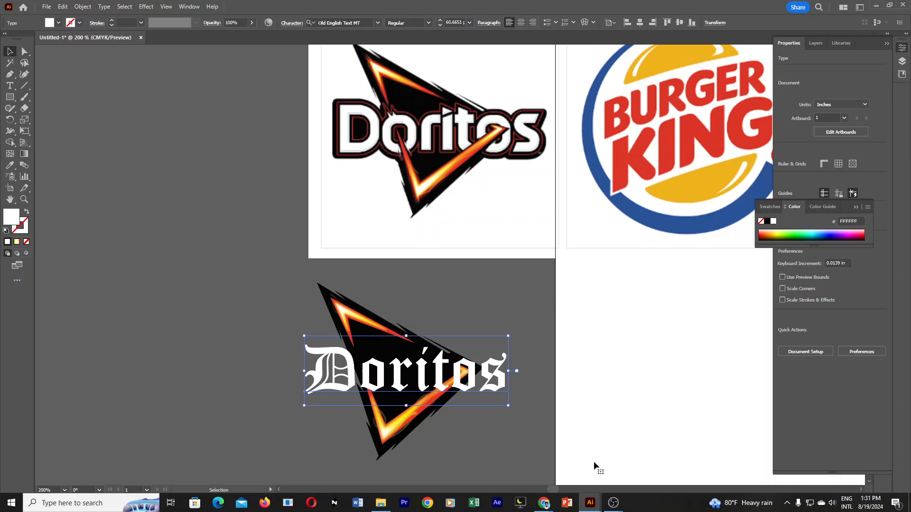
click(530, 448)
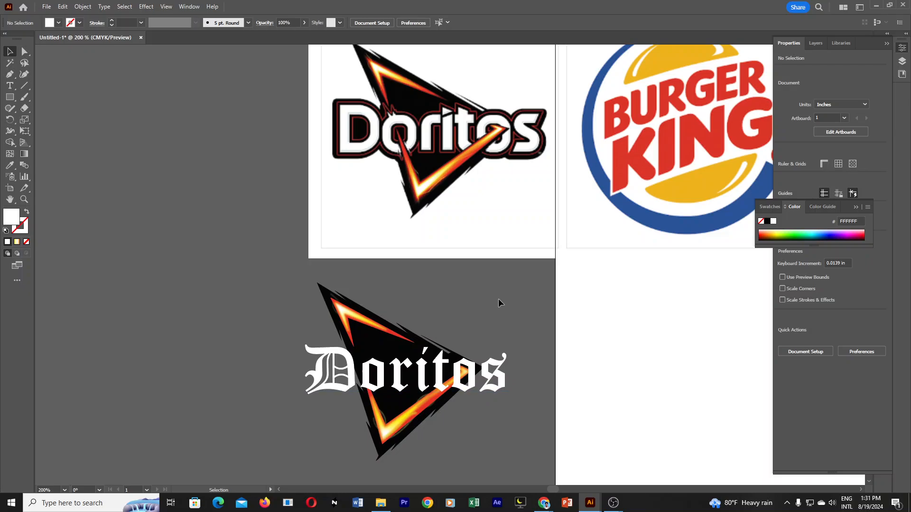
click(501, 380)
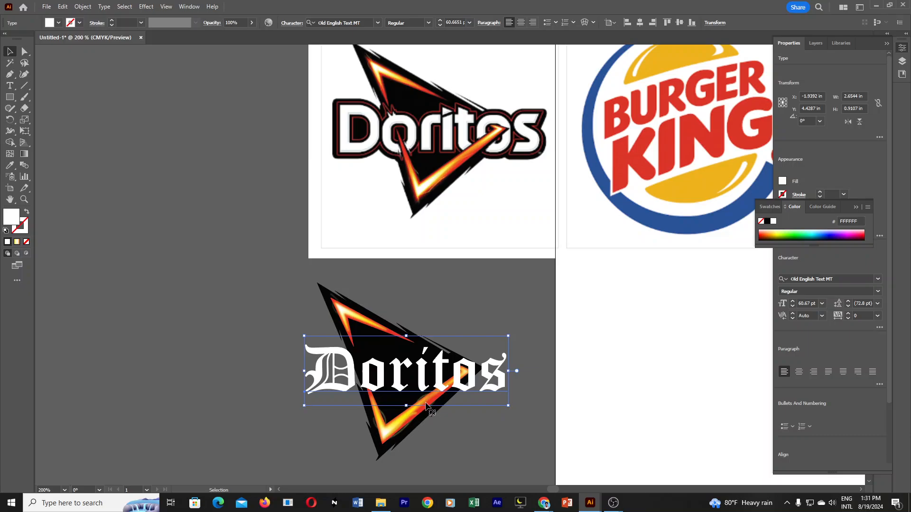
click(878, 291)
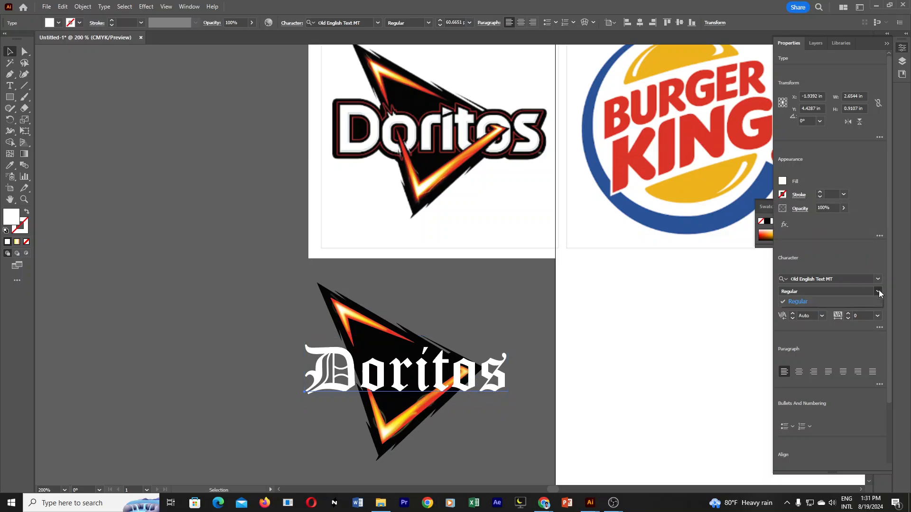
click(876, 281)
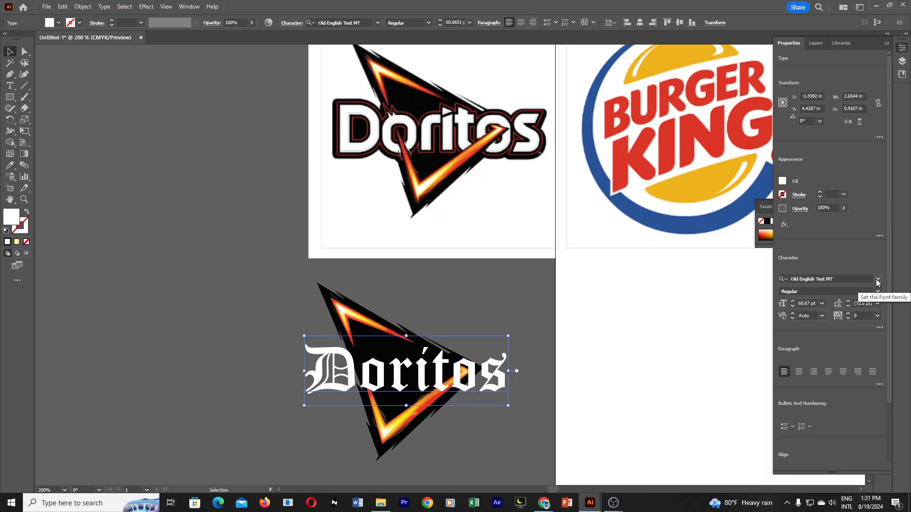
click(877, 281)
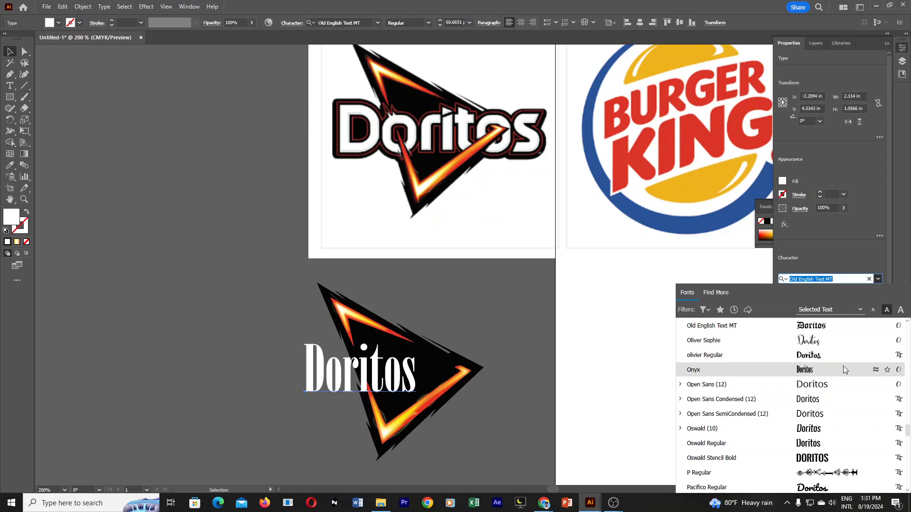
scroll(839, 368, down, 2)
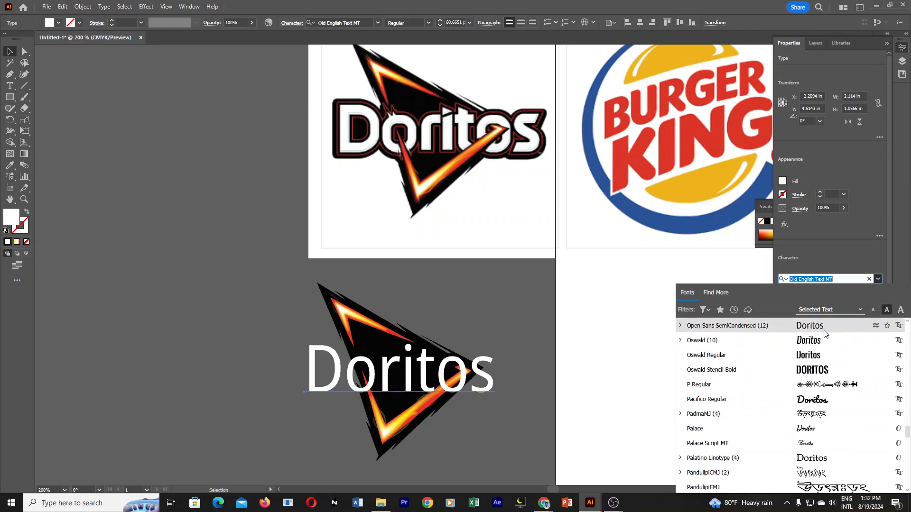
scroll(838, 367, up, 7)
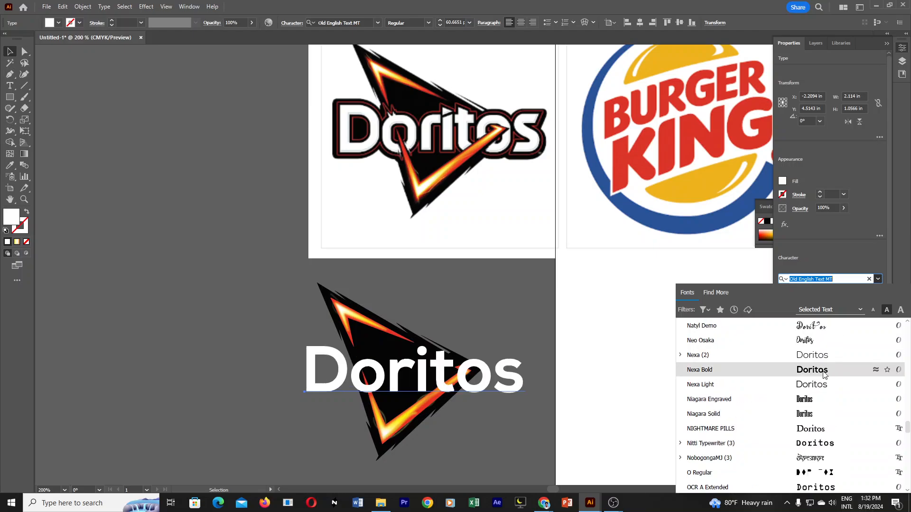
click(825, 375)
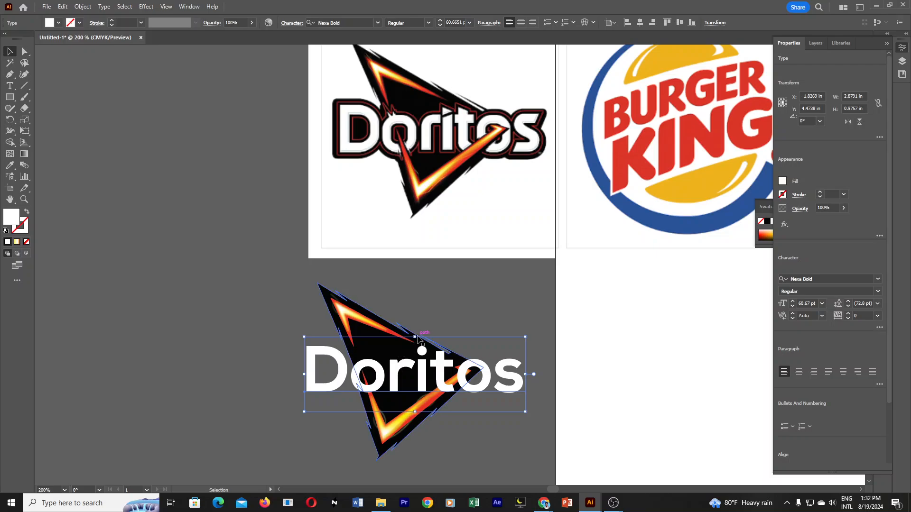
Stretch the "Doritos" text upward to about 1.16 in high and nudge it slightly left and down over the triangle.
drag(414, 338, 412, 322)
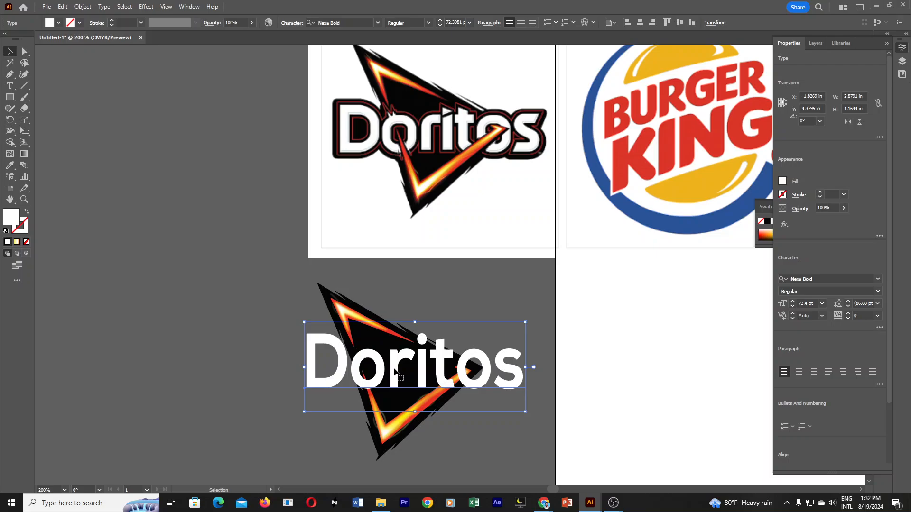
drag(395, 372, 395, 373)
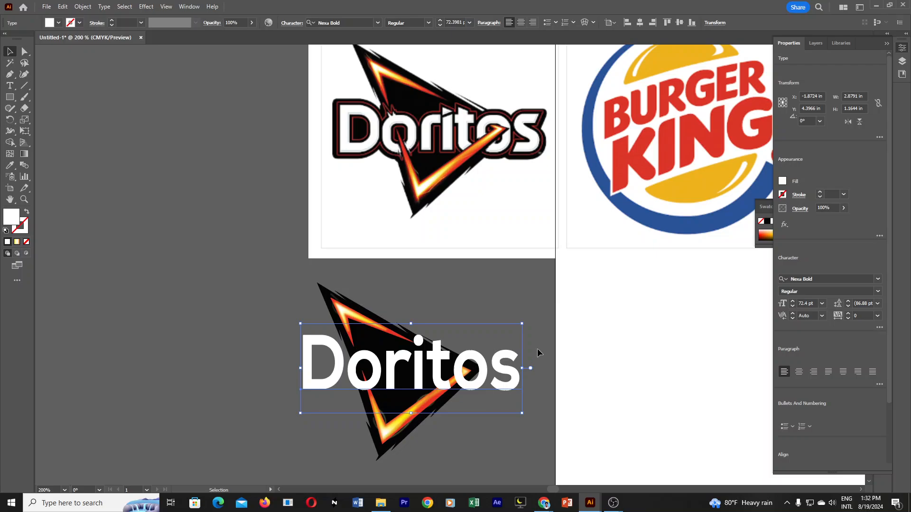
click(535, 312)
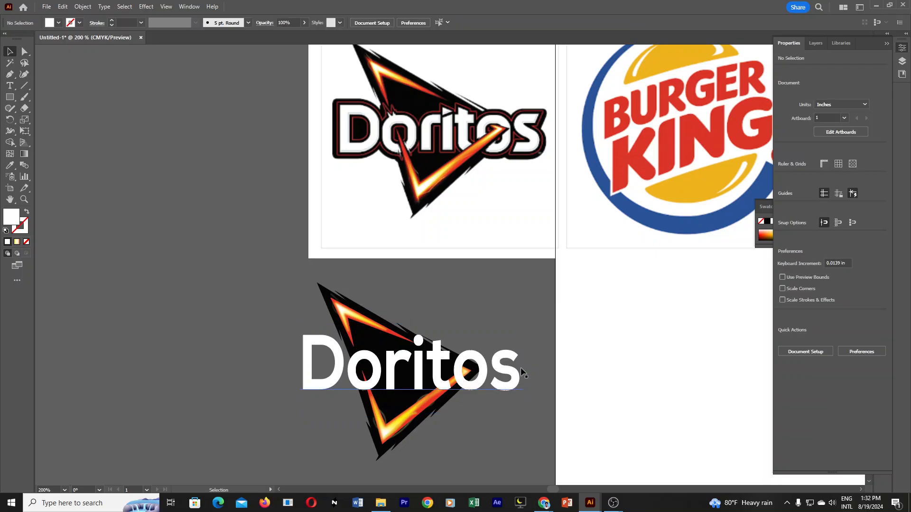
Convert the "Doritos" text to outlines and clear the selection.
click(505, 377)
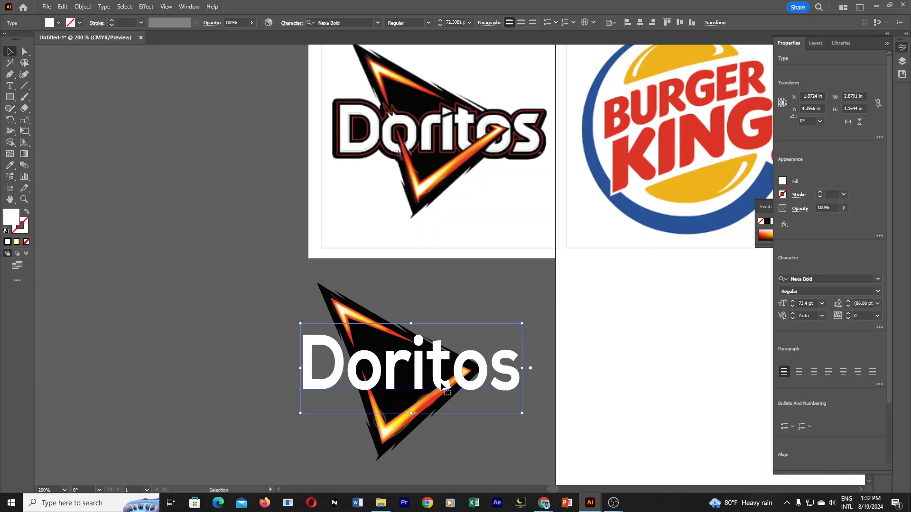
right_click(431, 360)
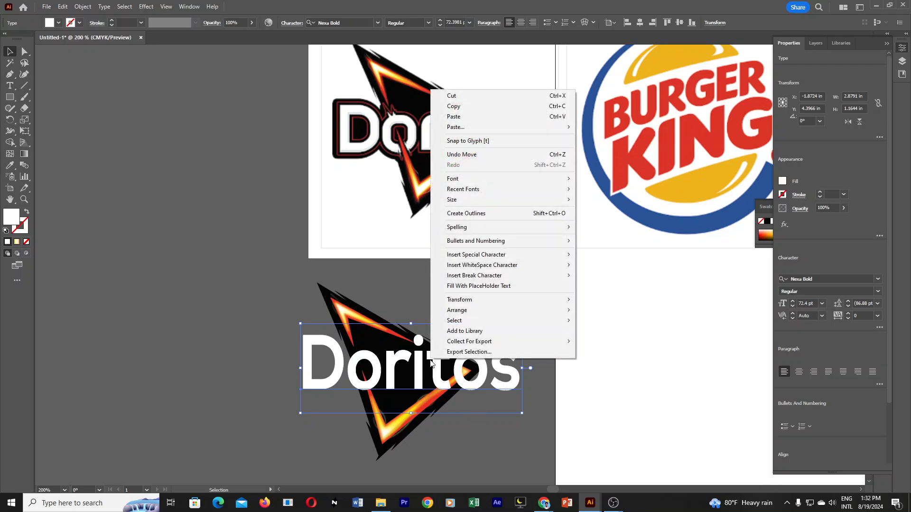
click(494, 217)
click(522, 433)
click(511, 376)
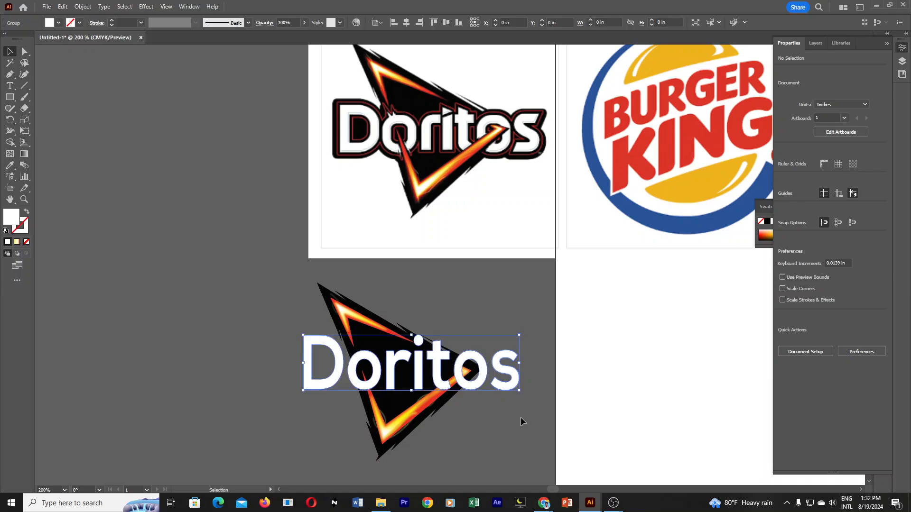
click(524, 418)
scroll(429, 321, up, 1)
drag(488, 259, 479, 348)
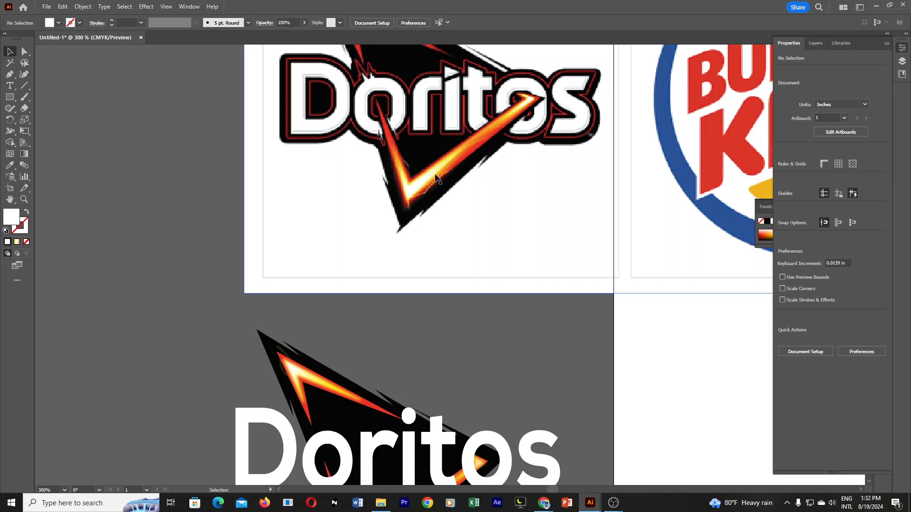
scroll(484, 427, down, 1)
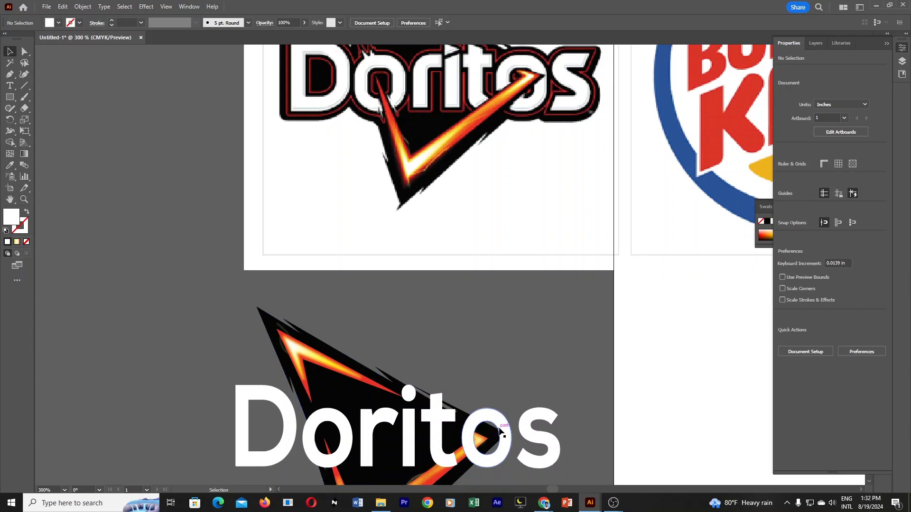
click(551, 438)
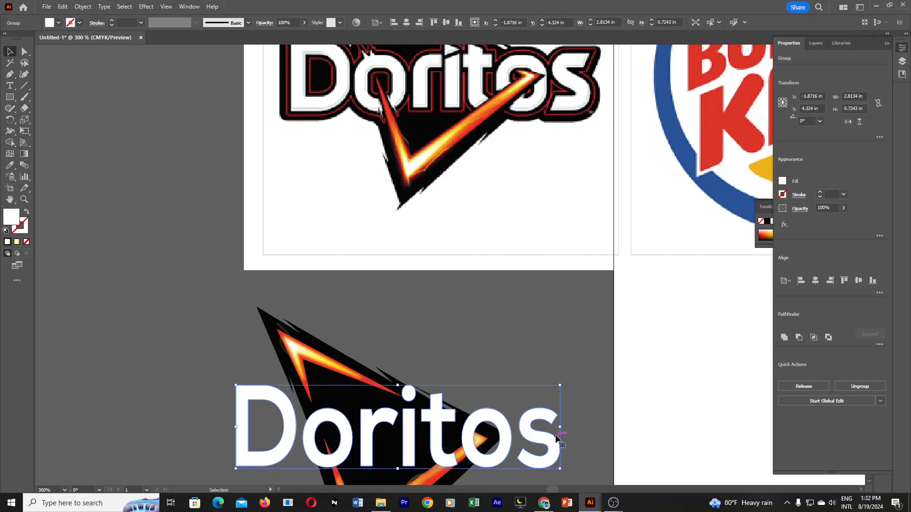
key(a)
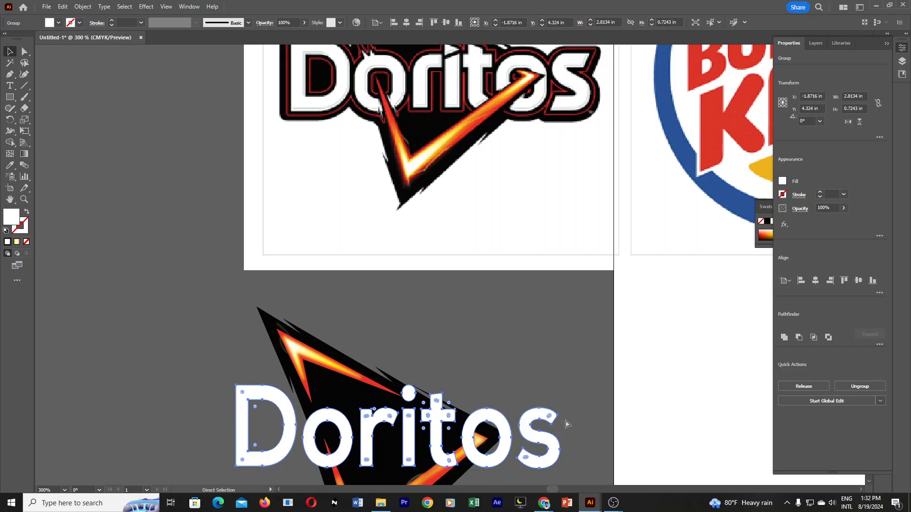
key(v)
drag(562, 431, 556, 365)
key(ctrl+z)
click(584, 388)
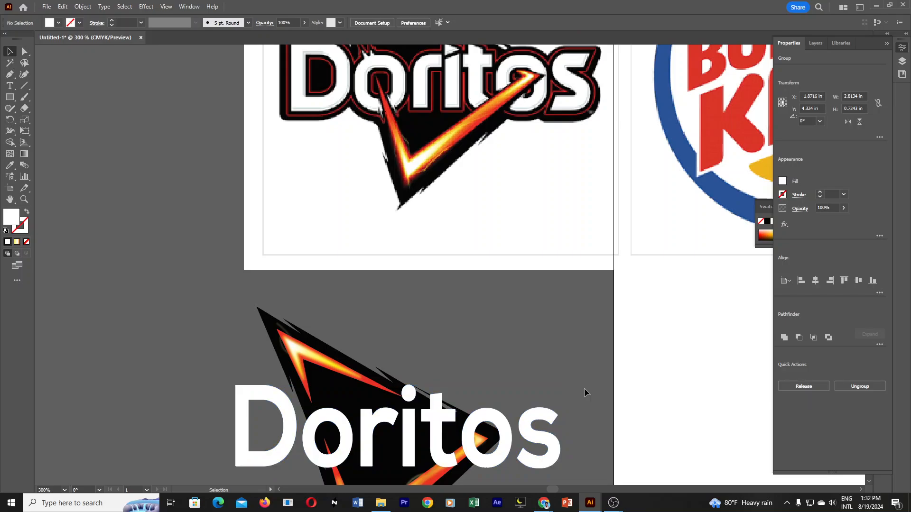
scroll(574, 396, down, 1)
click(550, 407)
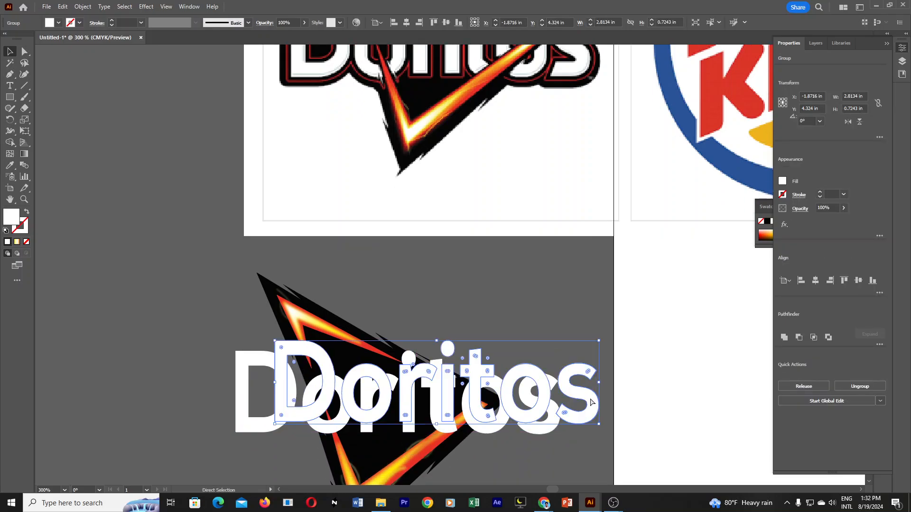
key(a)
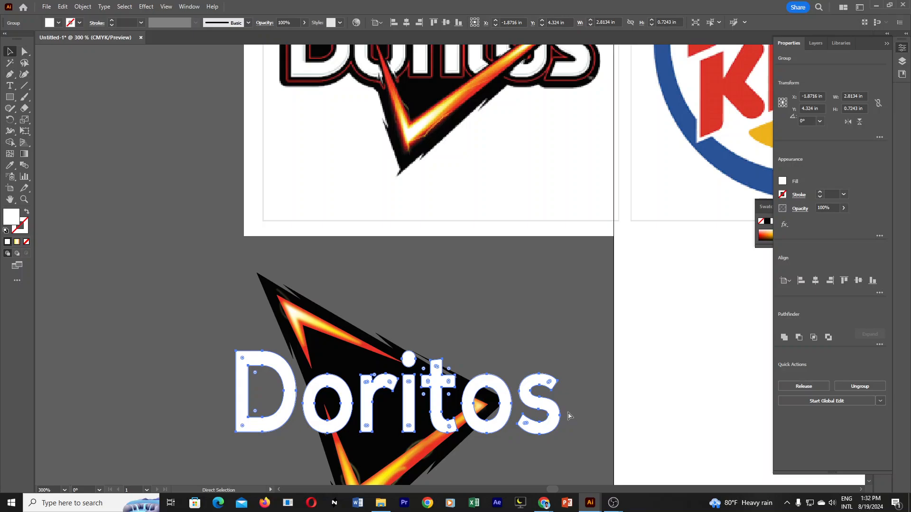
click(571, 412)
key(v)
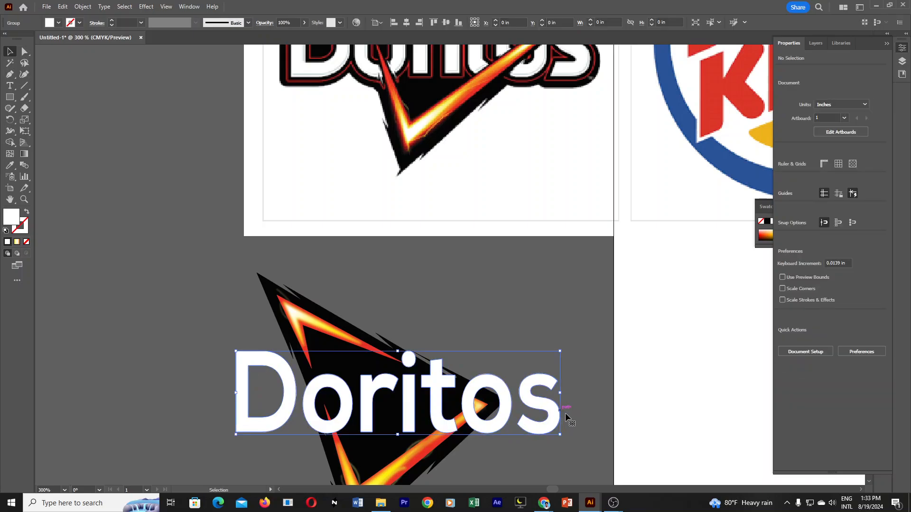
Fill the outlined "Doritos" wordmark with the black sampled from inside the reference logo's letter D.
click(565, 414)
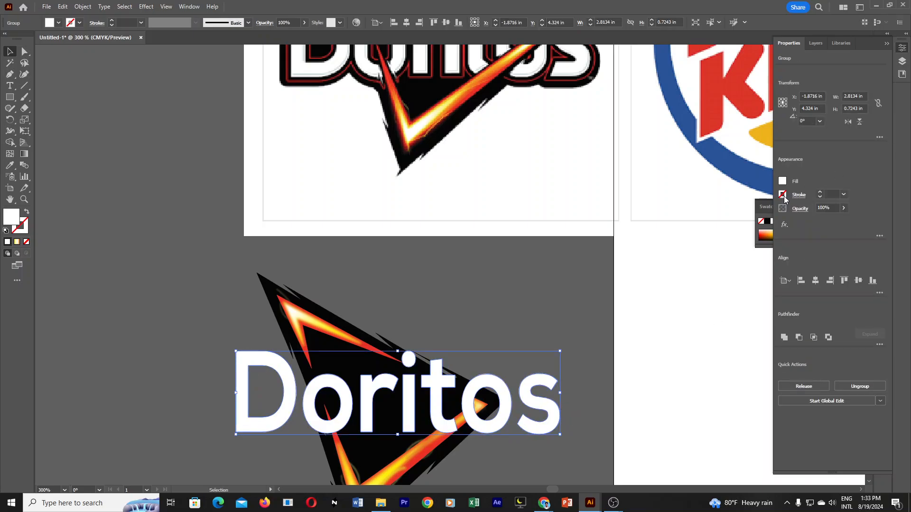
click(9, 166)
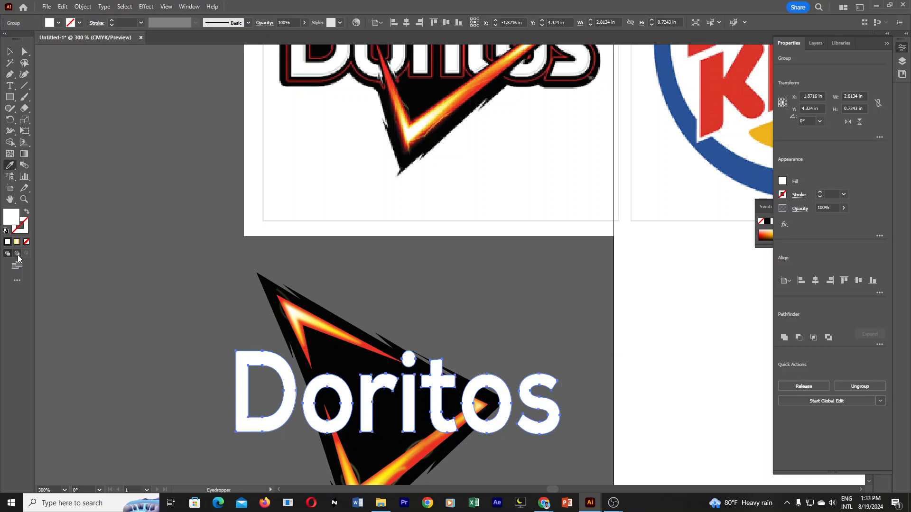
scroll(355, 127, up, 2)
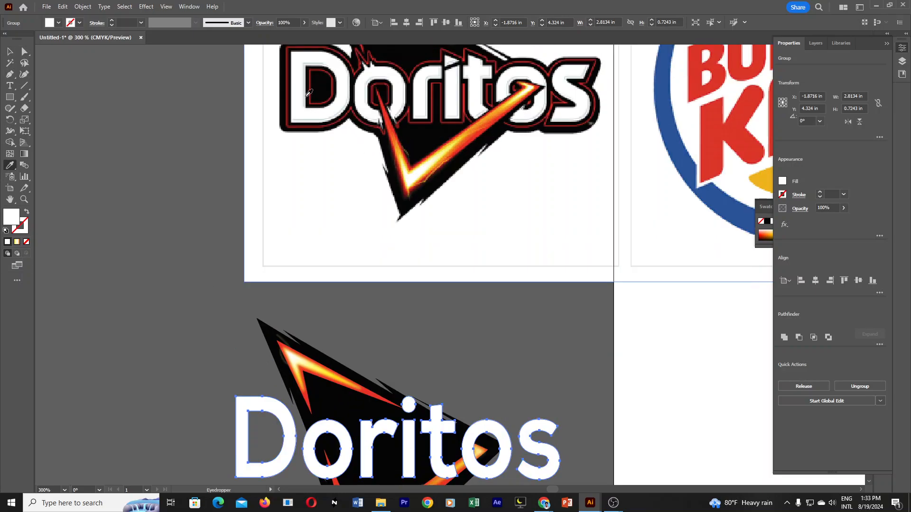
click(327, 81)
key(v)
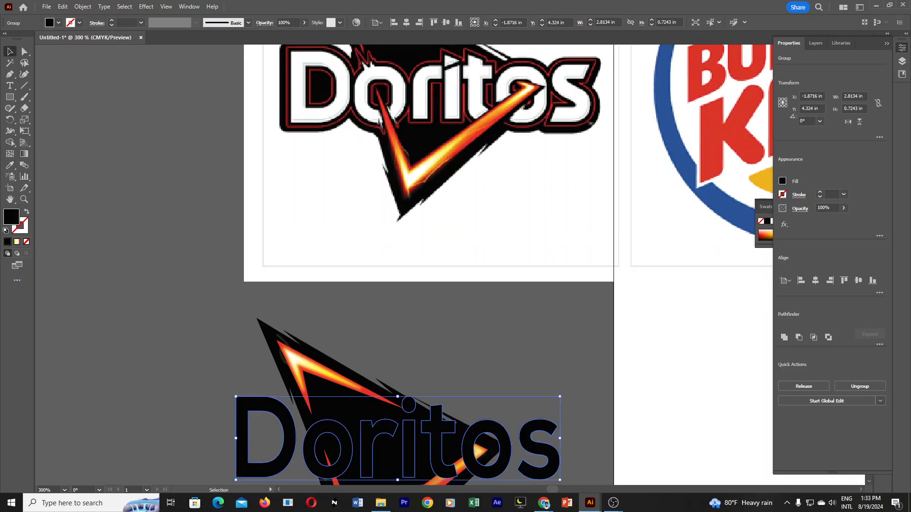
Add a 3 pt stroke to the outlined "Doritos" wordmark and colour the stroke black.
click(798, 195)
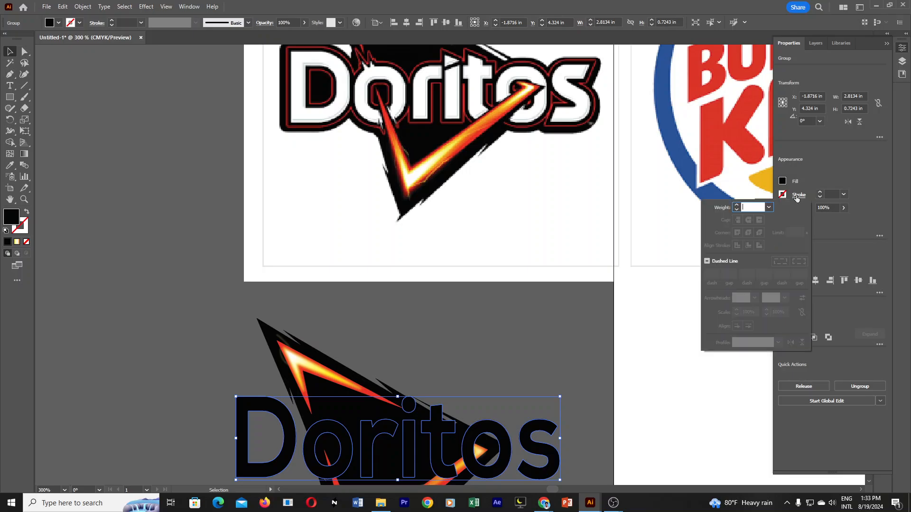
click(820, 194)
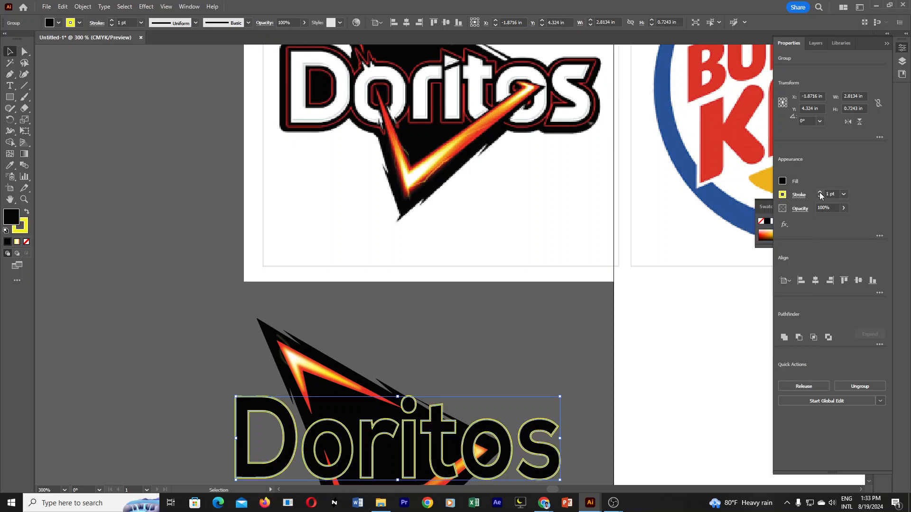
click(820, 194)
click(820, 194)
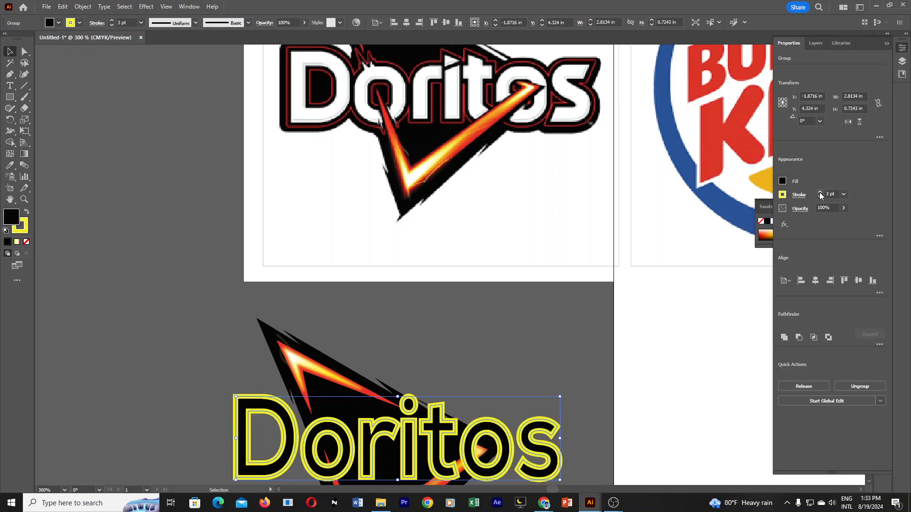
double_click(25, 229)
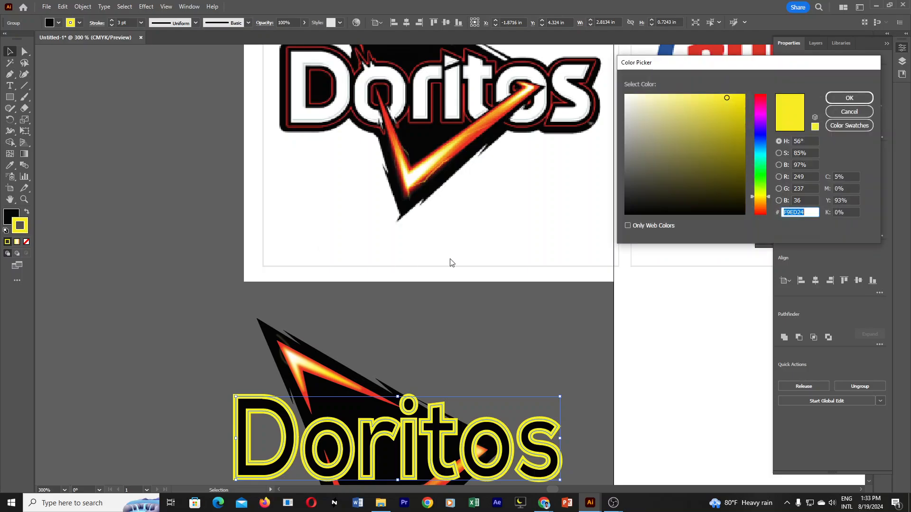
drag(679, 199, 569, 241)
click(857, 99)
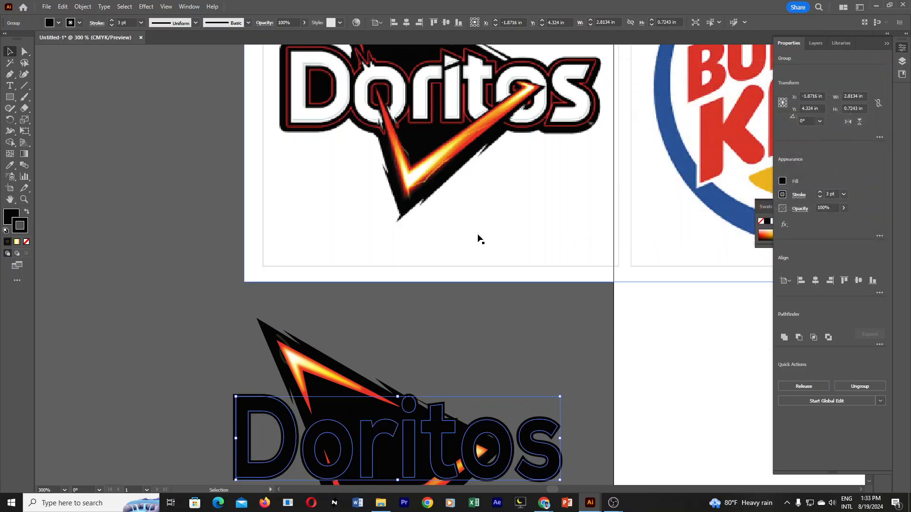
Align the wordmark's black stroke to the outside of the letters and clear the selection.
click(799, 195)
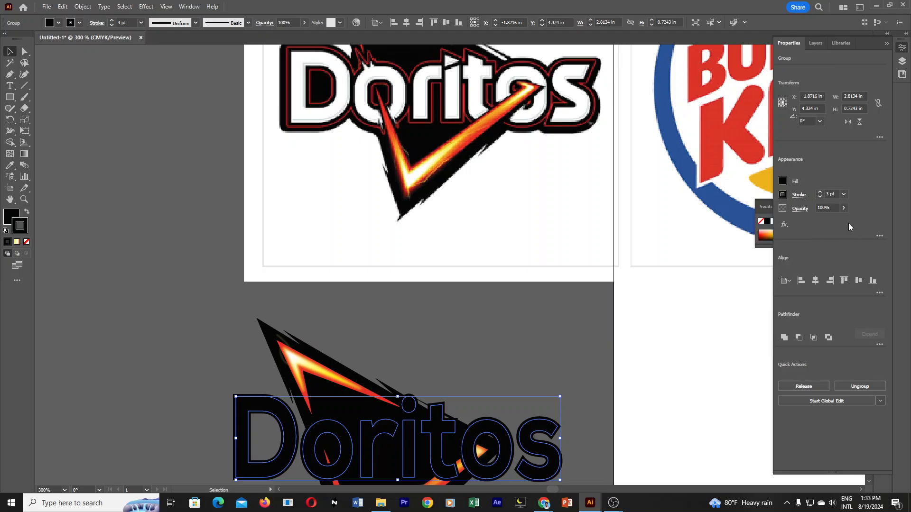
click(801, 197)
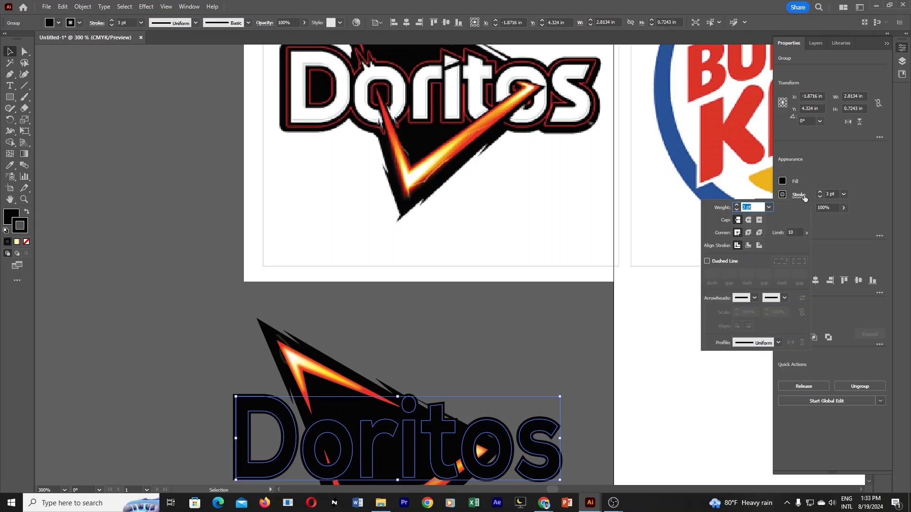
click(749, 246)
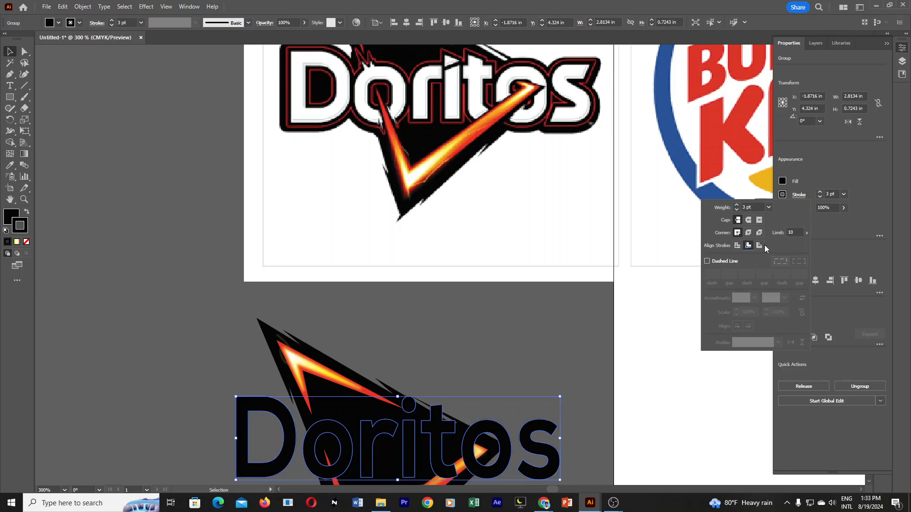
click(759, 246)
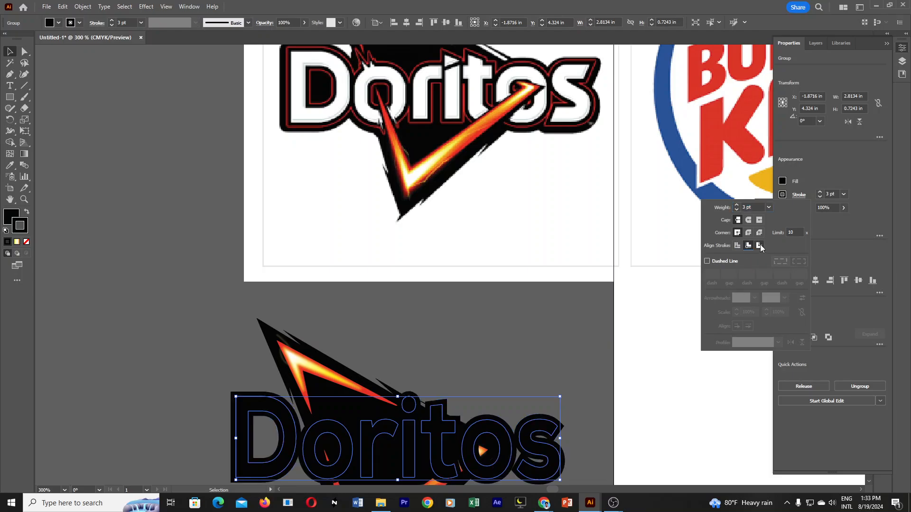
click(594, 325)
scroll(580, 395, down, 3)
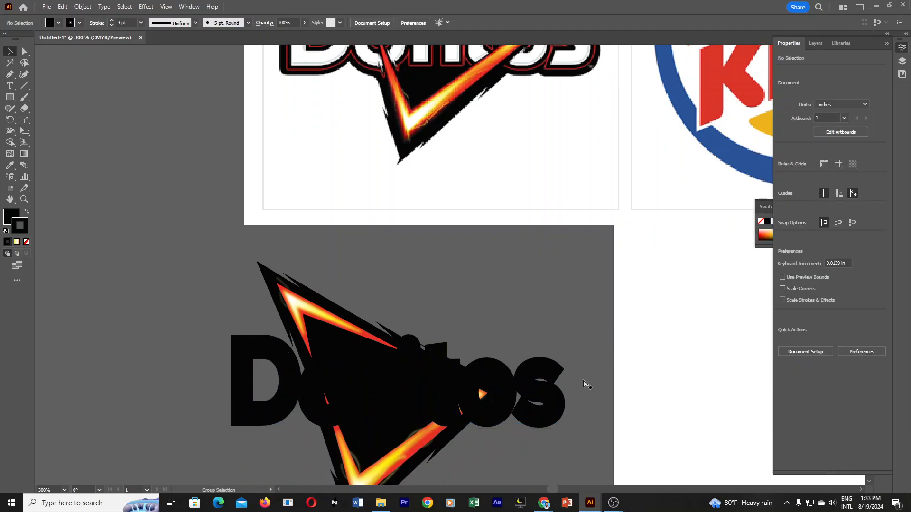
key(ctrl+f)
click(553, 346)
scroll(513, 265, up, 3)
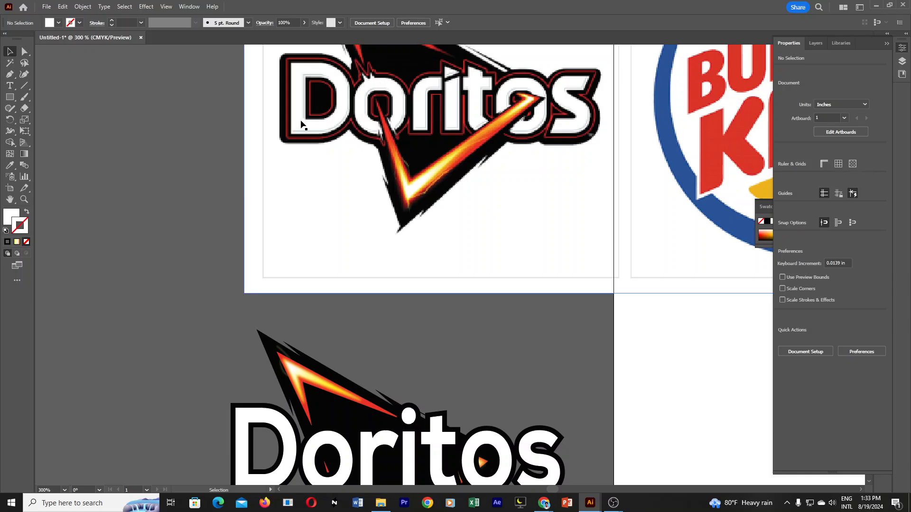
scroll(754, 393, down, 2)
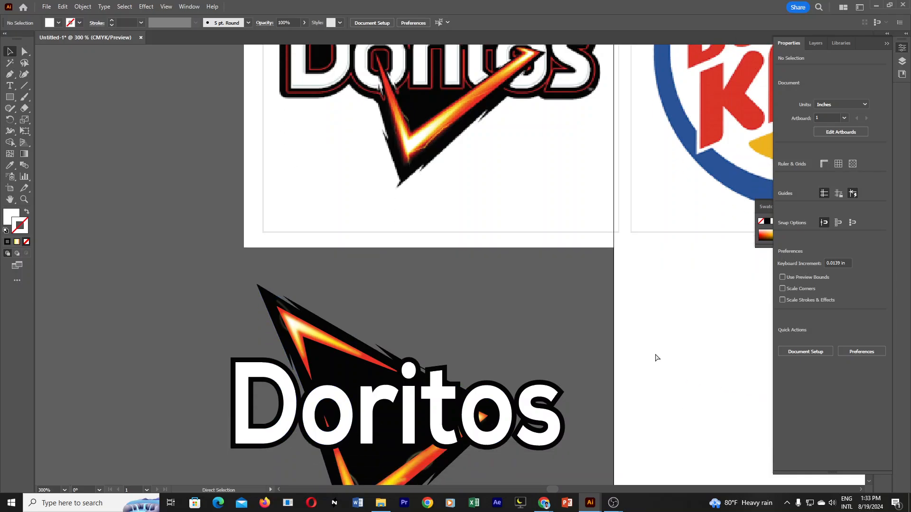
key(ctrl+z)
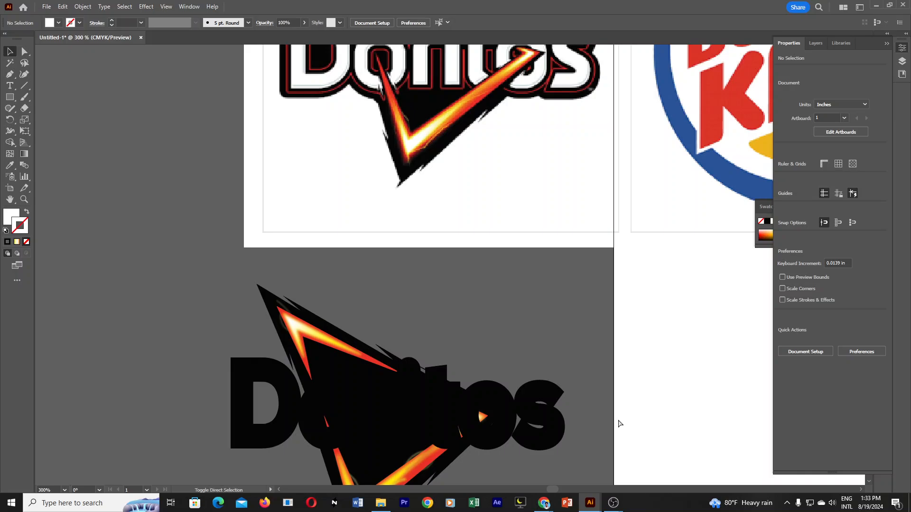
Paste the white copy of the wordmark directly in front of the black stroked lettering.
key(ctrl+f)
click(589, 373)
Thicken the black backing wordmark's outer stroke to 7 pt.
click(565, 426)
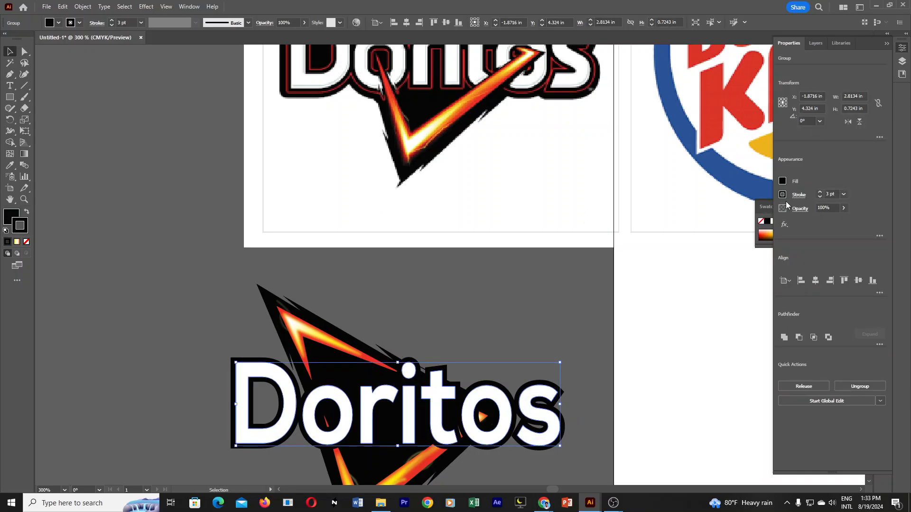
click(820, 194)
click(820, 193)
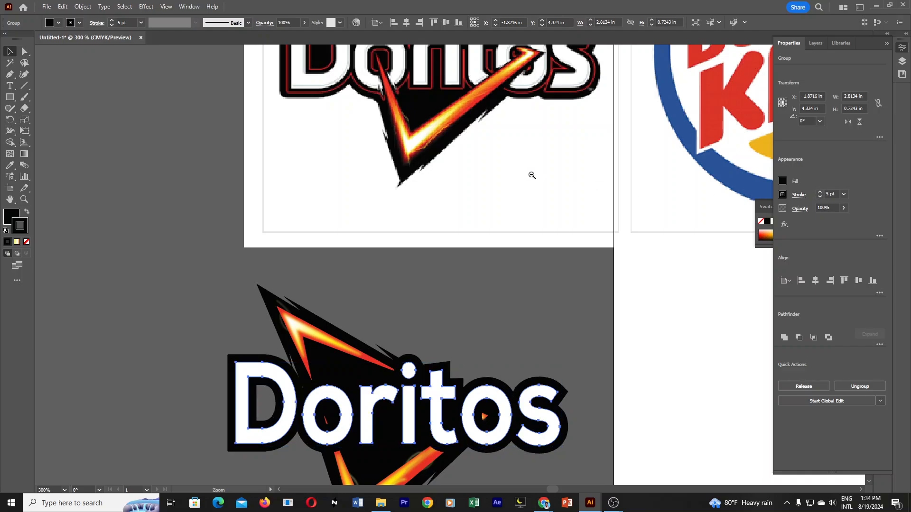
key(ctrl+minus)
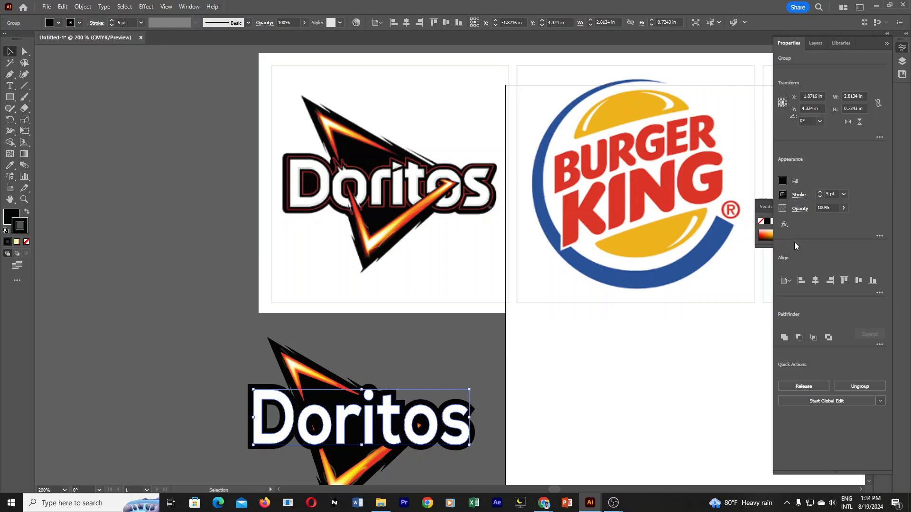
click(820, 193)
click(820, 192)
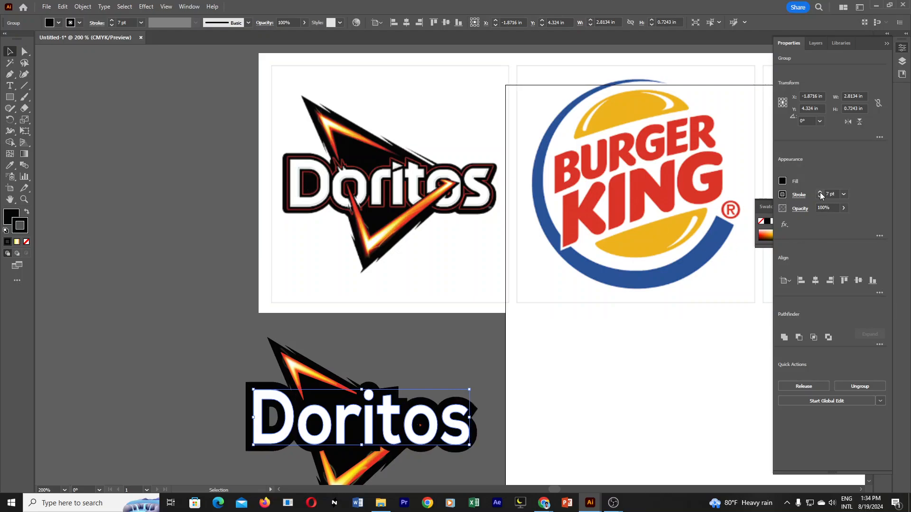
click(820, 192)
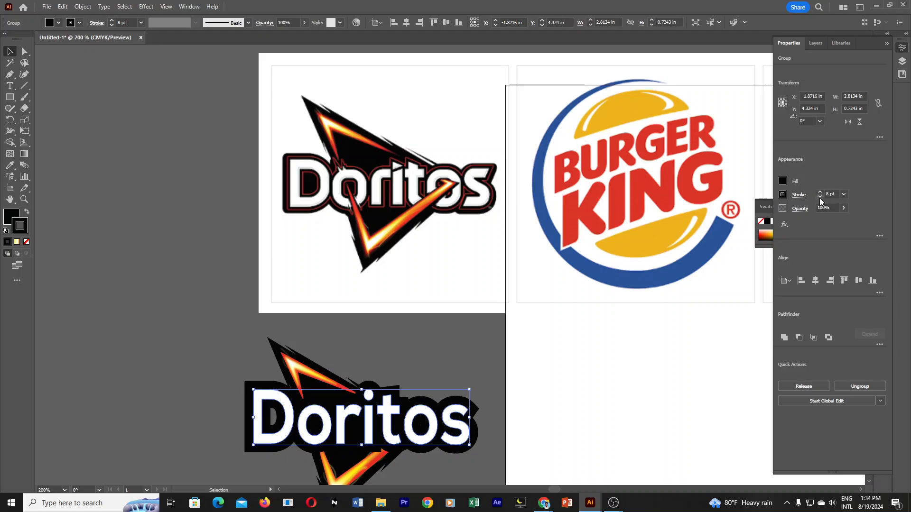
click(820, 198)
click(820, 198)
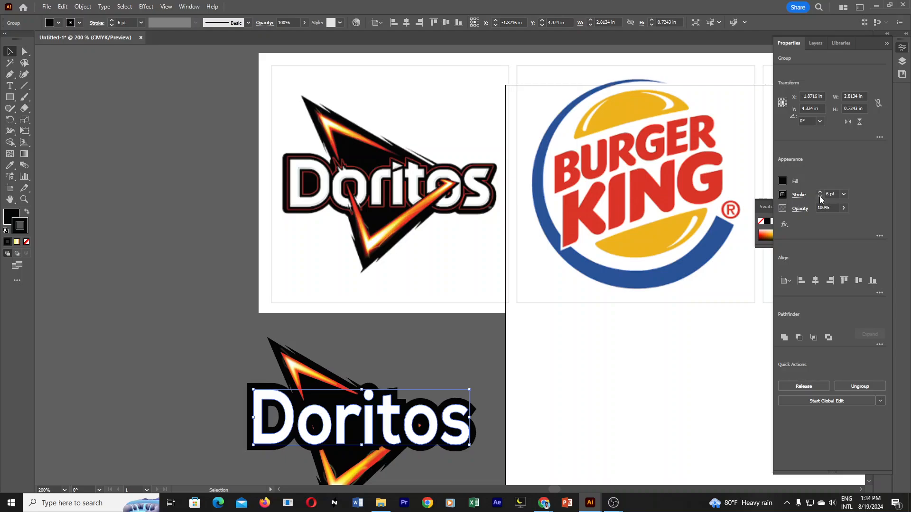
click(820, 192)
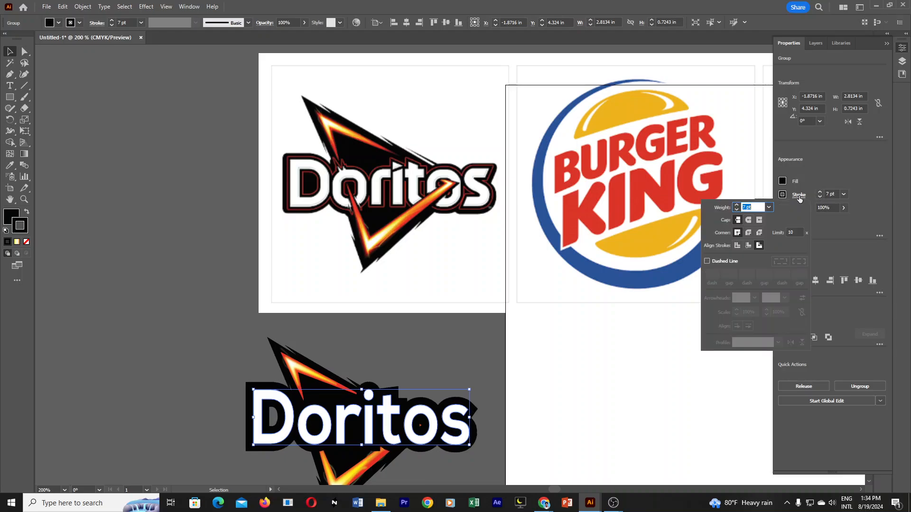
Give the black backing's stroke round caps and round corner joins.
click(799, 195)
click(749, 221)
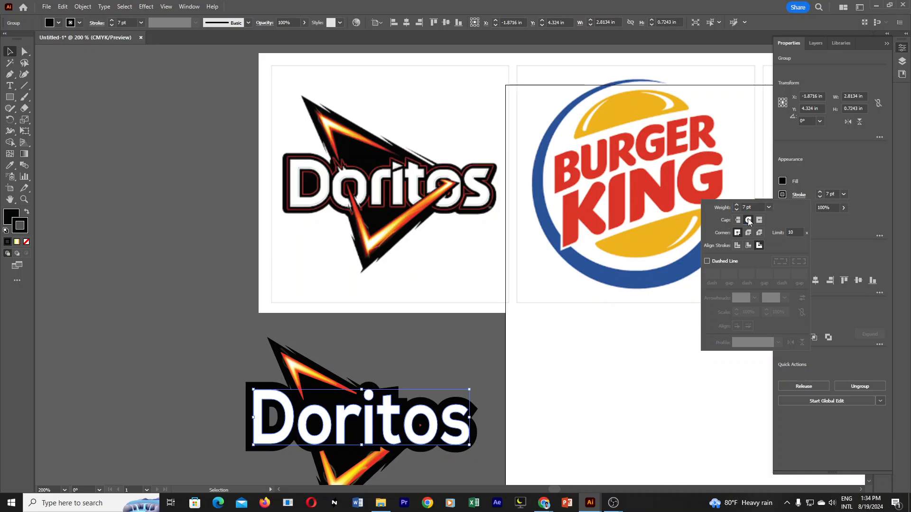
click(749, 233)
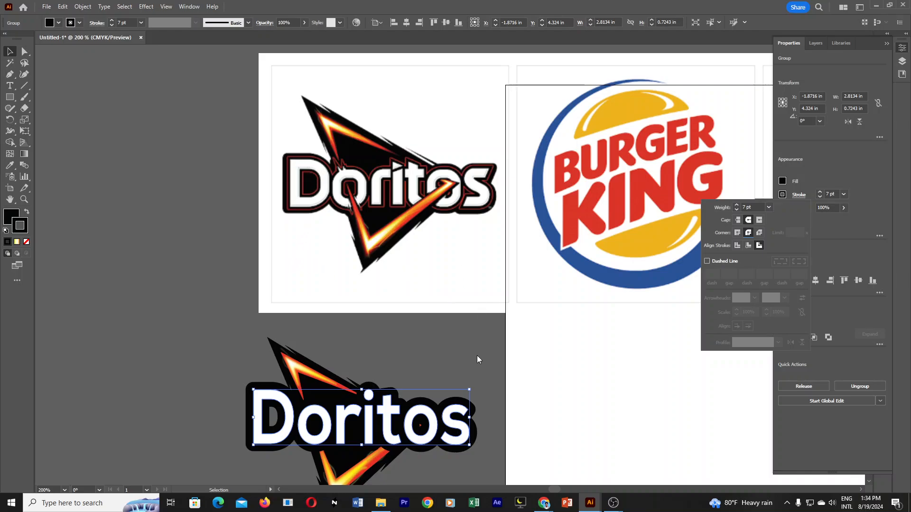
key(Escape)
key(z)
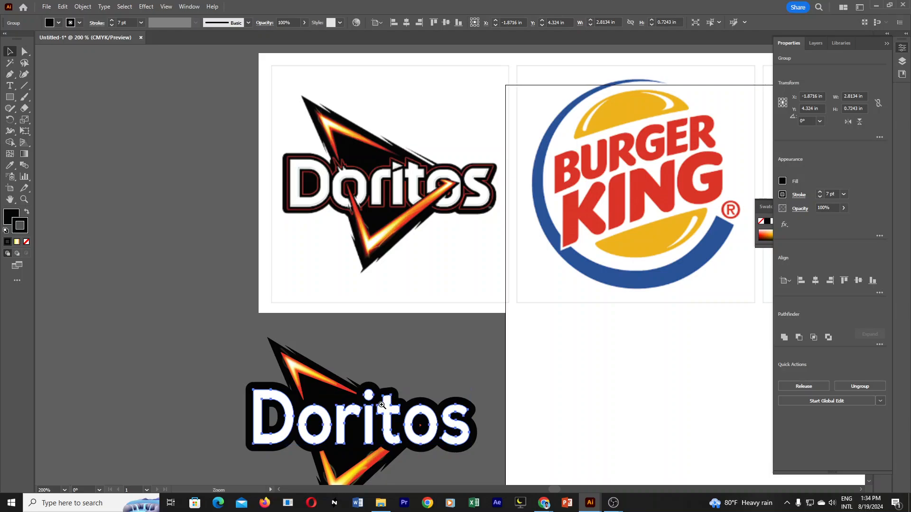
click(361, 384)
drag(512, 276, 454, 399)
click(546, 350)
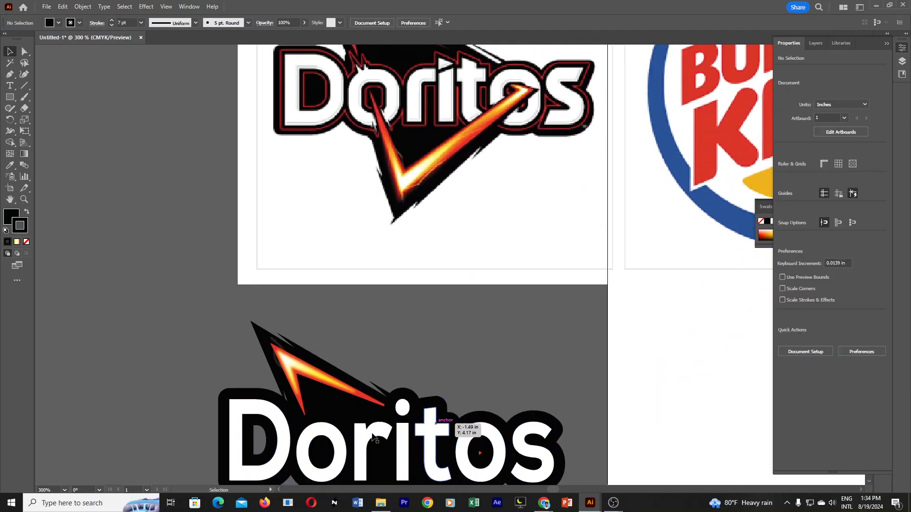
click(342, 440)
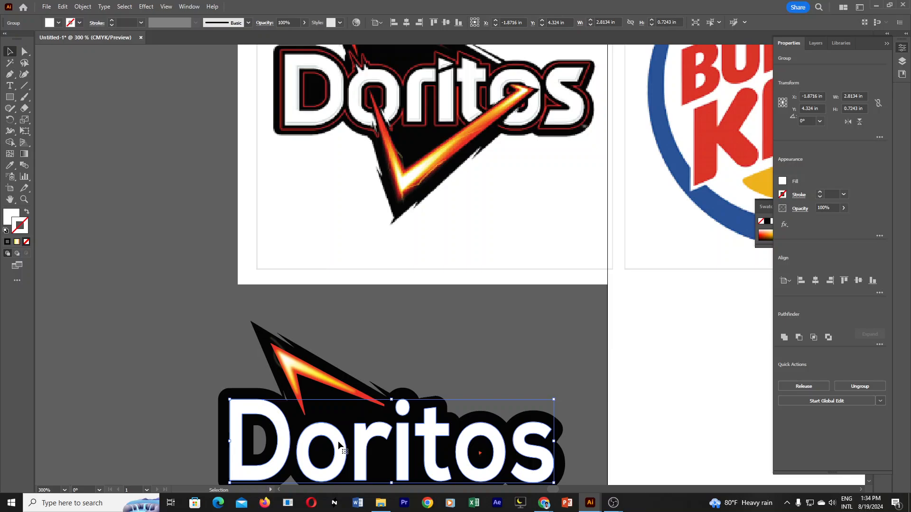
click(507, 321)
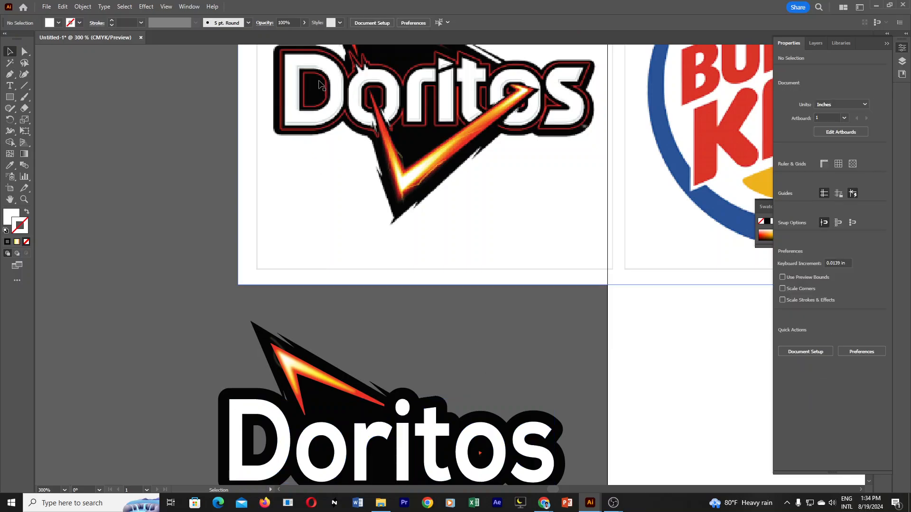
scroll(304, 243, down, 3)
click(273, 411)
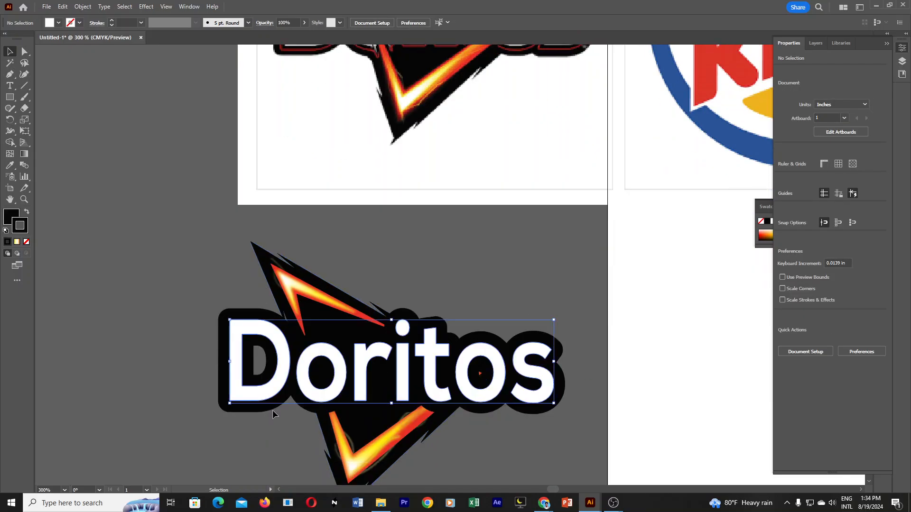
click(265, 419)
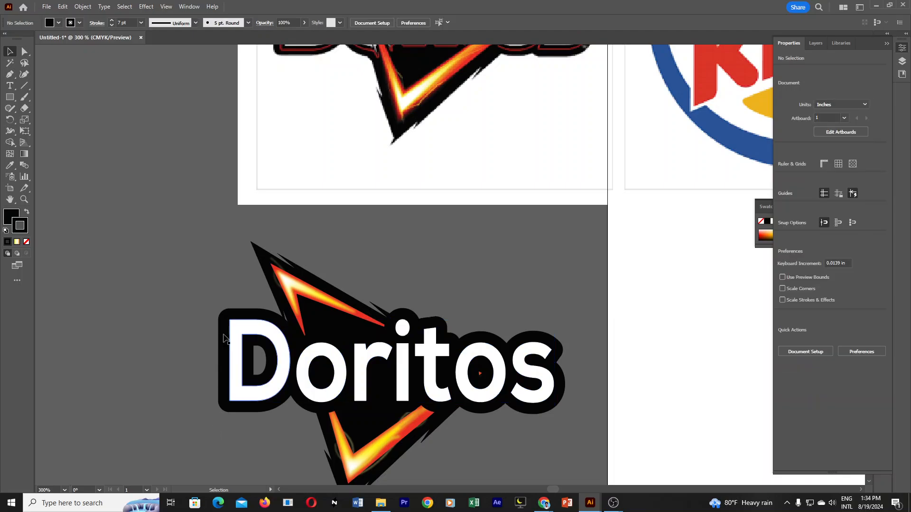
drag(227, 318, 139, 262)
key(ctrl+z)
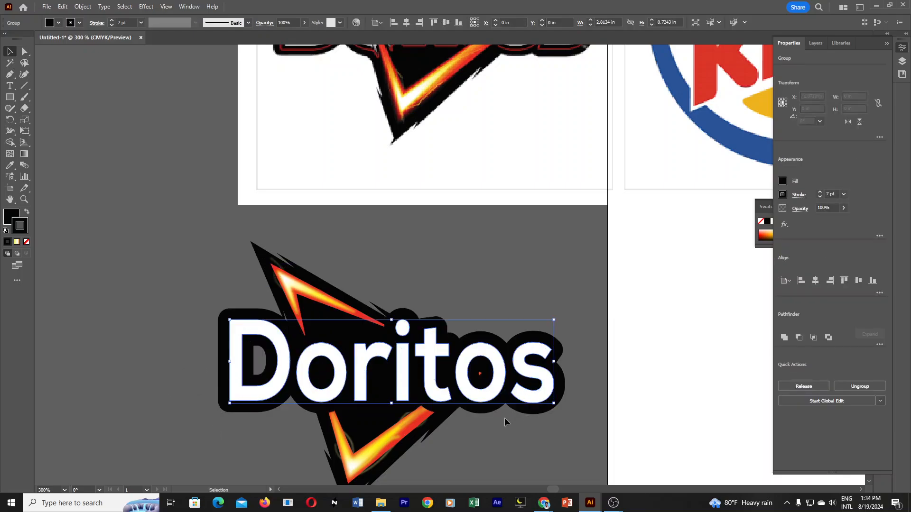
Delete the white "Doritos" lettering in front of the black stroked backing.
click(467, 442)
click(431, 383)
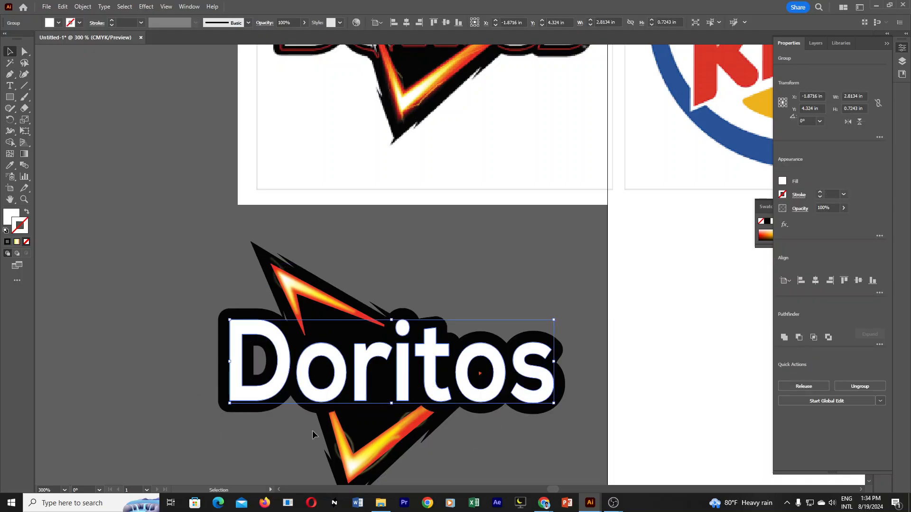
key(Delete)
mouse_move(267, 392)
mouse_down()
mouse_move(274, 386)
mouse_move(275, 406)
mouse_up()
key(ctrl+z)
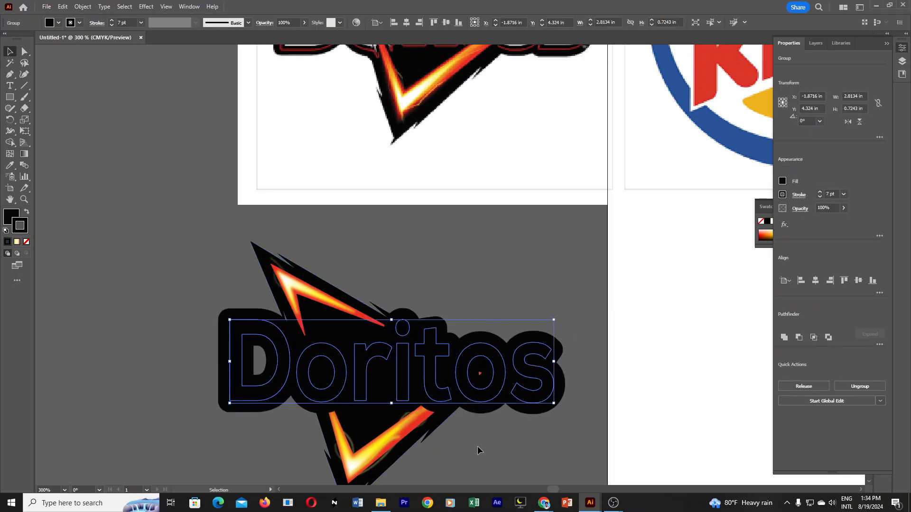
Expand the appearance of the black backing wordmark and expand it into plain filled shapes.
click(516, 448)
click(549, 403)
scroll(501, 412, up, 1)
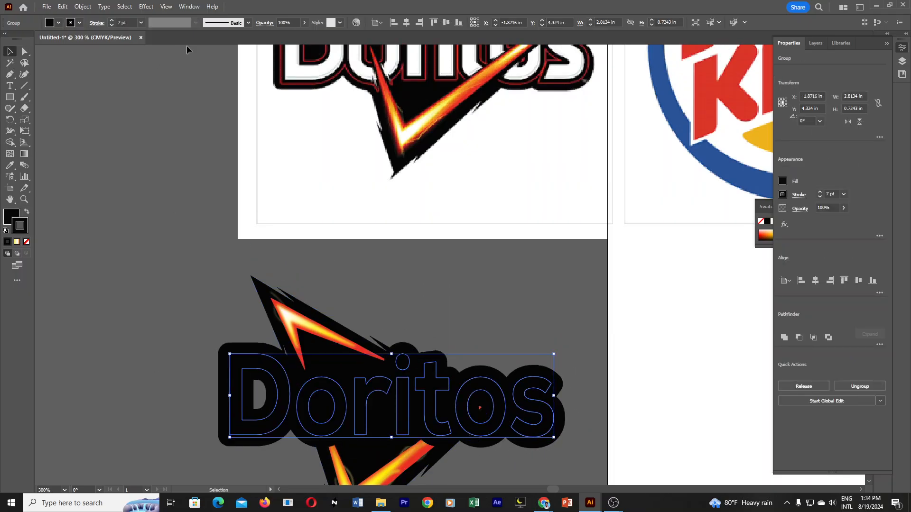
click(84, 8)
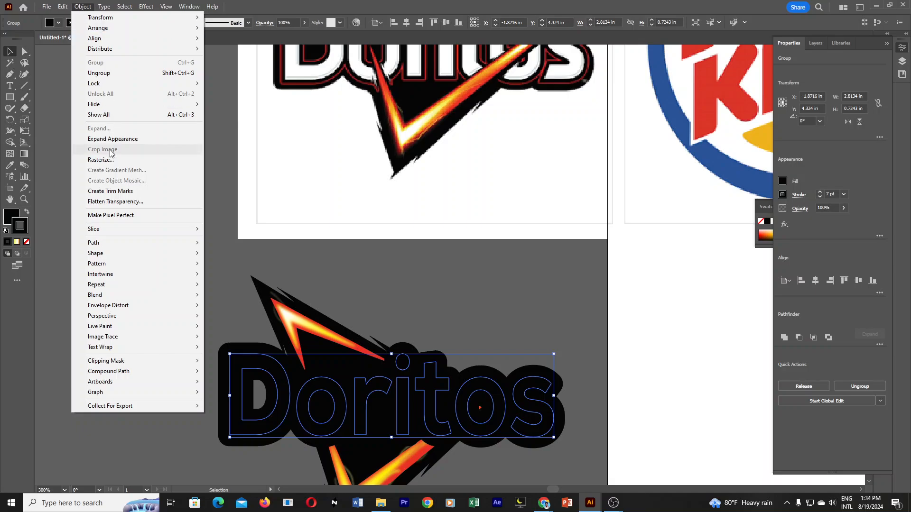
click(127, 140)
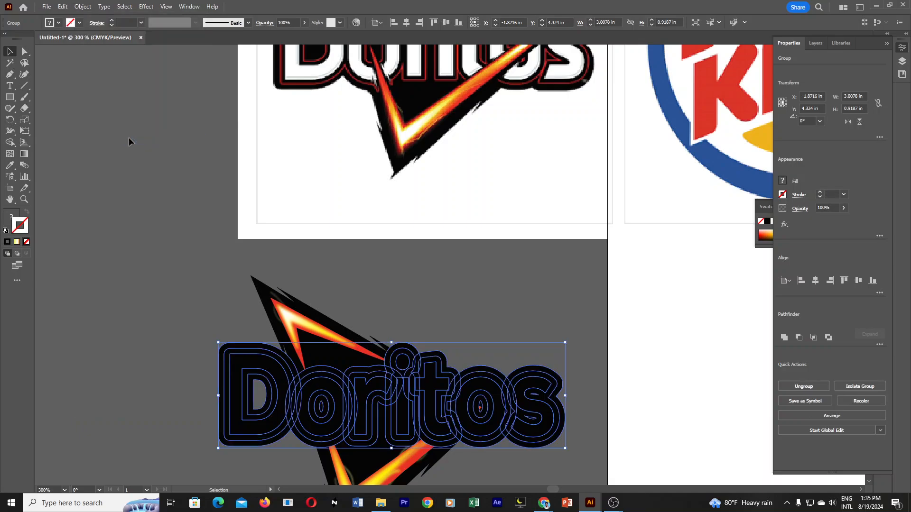
click(82, 7)
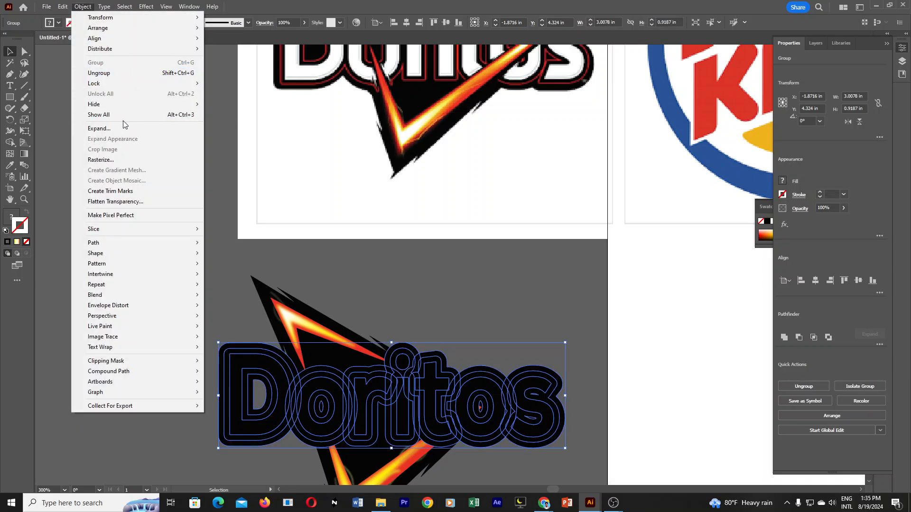
click(119, 129)
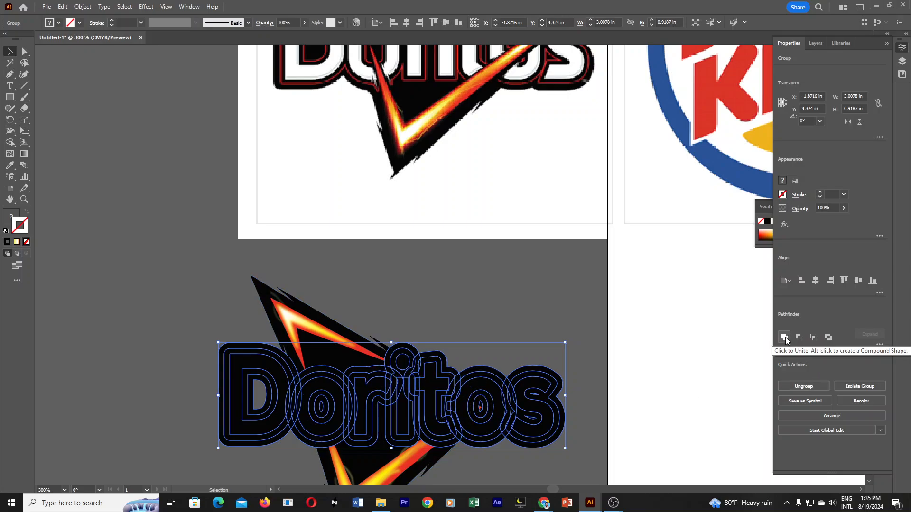
Unite the expanded black wordmark backing into a single merged shape with the Pathfinder.
click(880, 344)
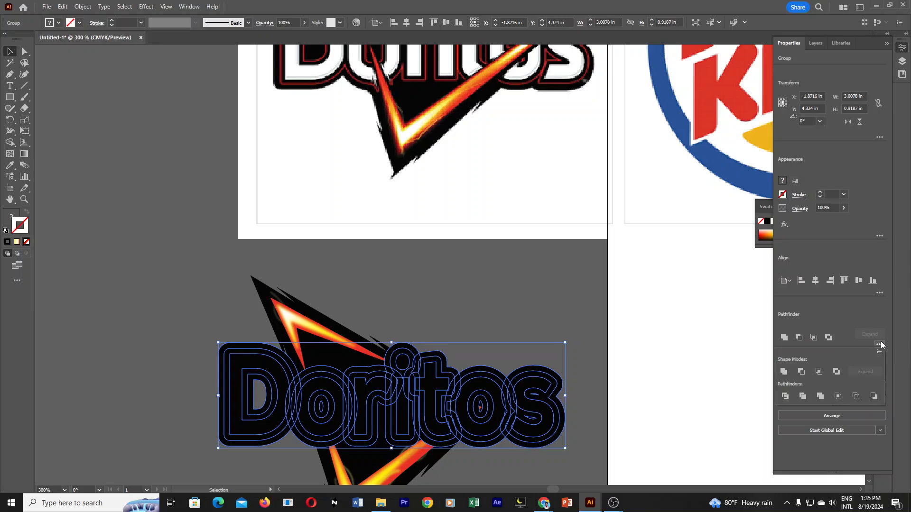
click(880, 344)
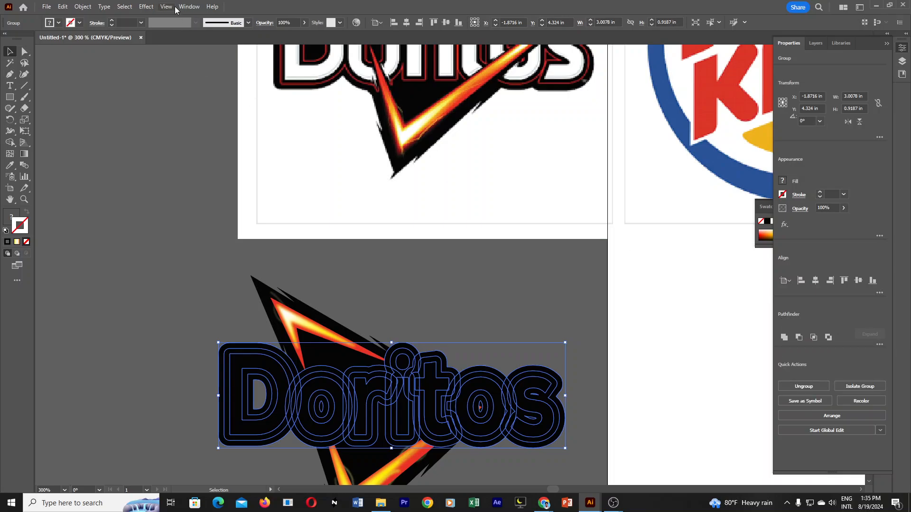
click(191, 6)
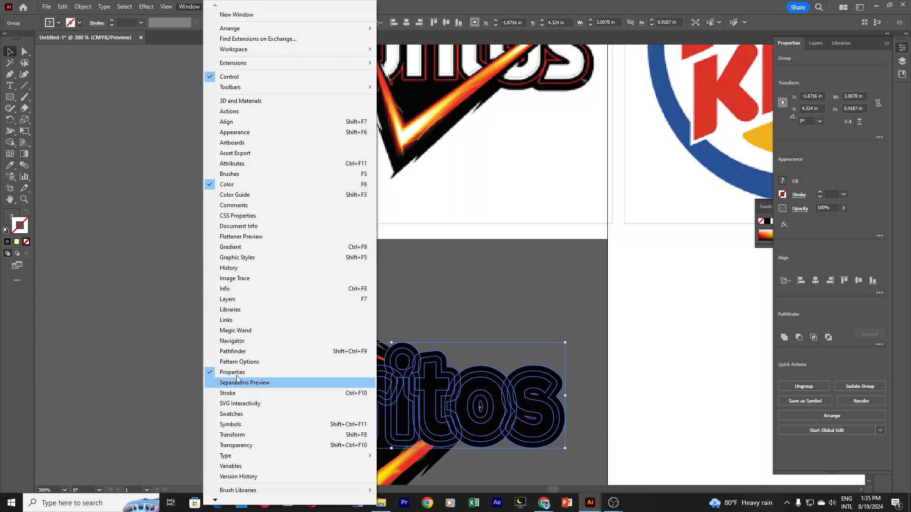
click(251, 356)
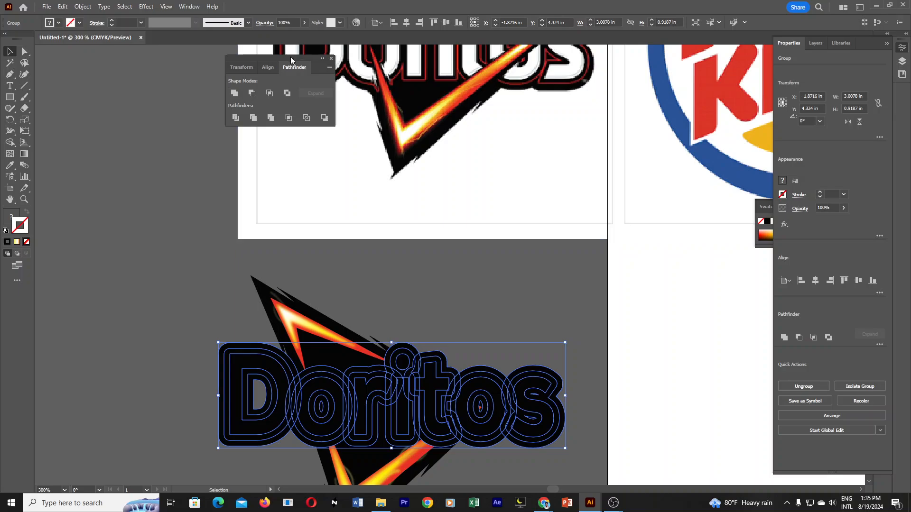
drag(291, 56, 146, 92)
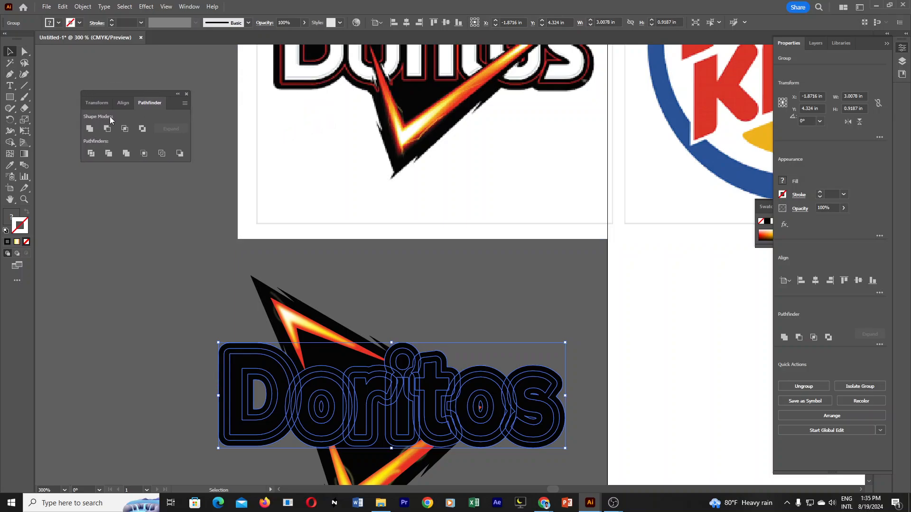
click(89, 128)
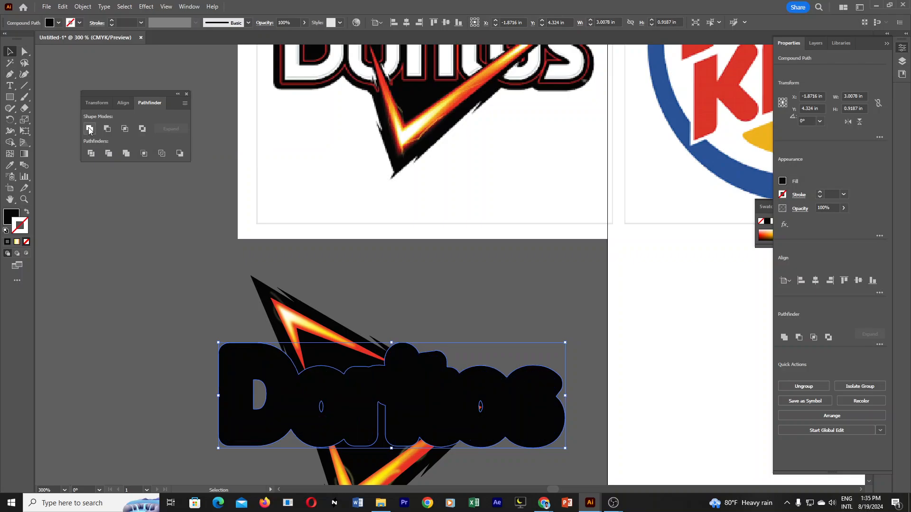
Try moving the merged wordmark backing aside and recolouring it with colours sampled from the reference logos, and undo these changes.
drag(541, 416, 521, 212)
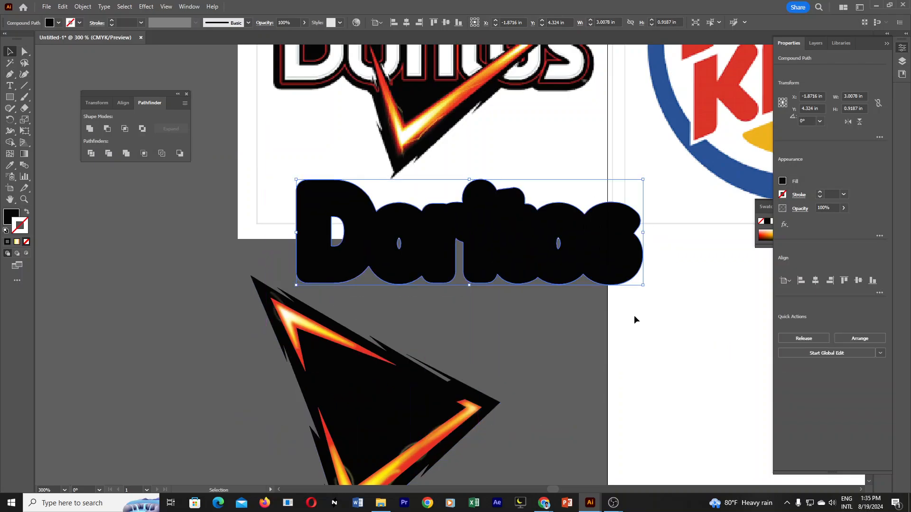
key(ctrl+z)
click(10, 165)
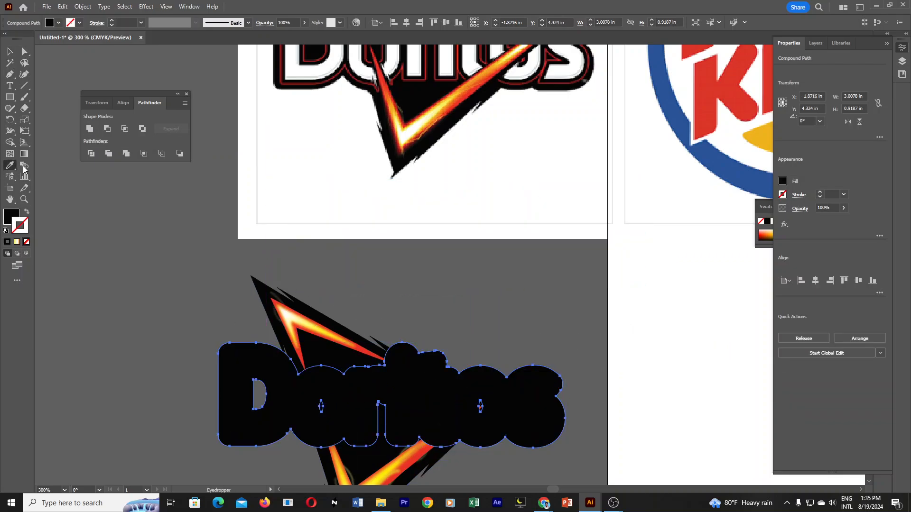
click(717, 103)
click(727, 166)
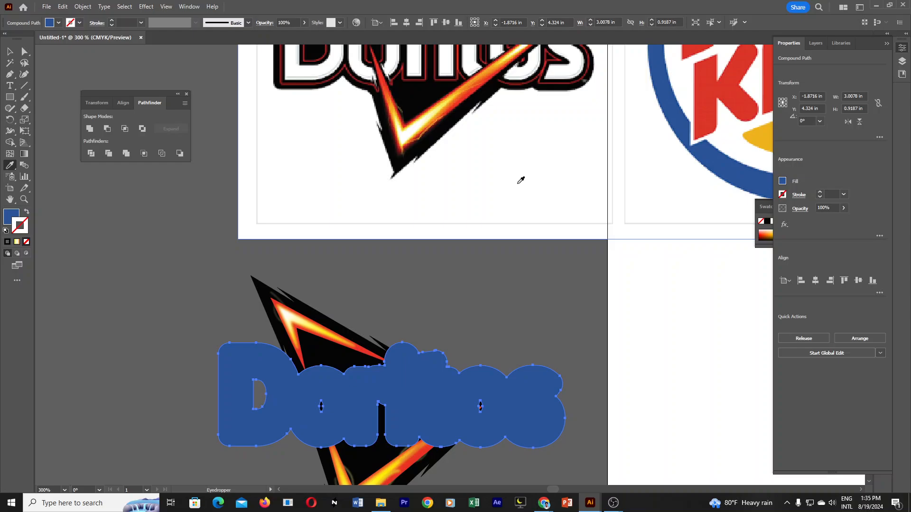
click(448, 102)
key(ctrl+z)
key(ctrl+z)
key(v)
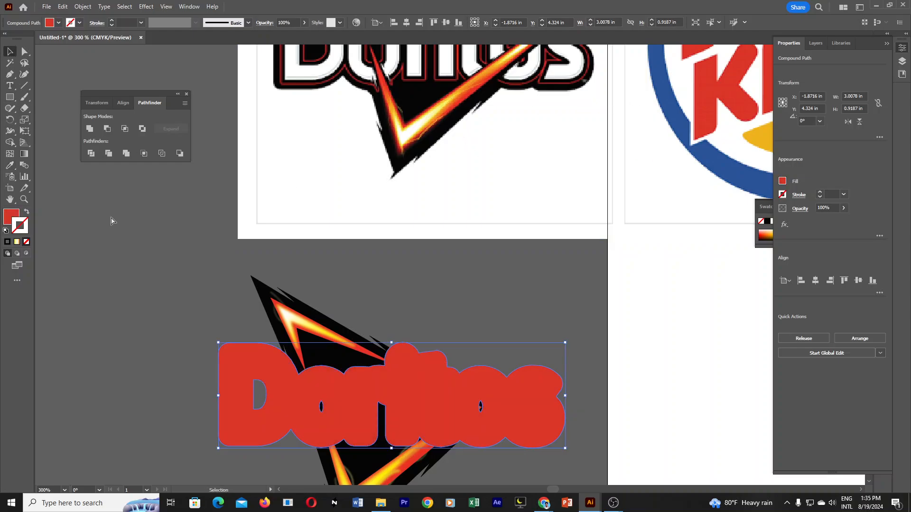
key(ctrl+z)
click(126, 276)
click(441, 391)
scroll(553, 312, down, 1)
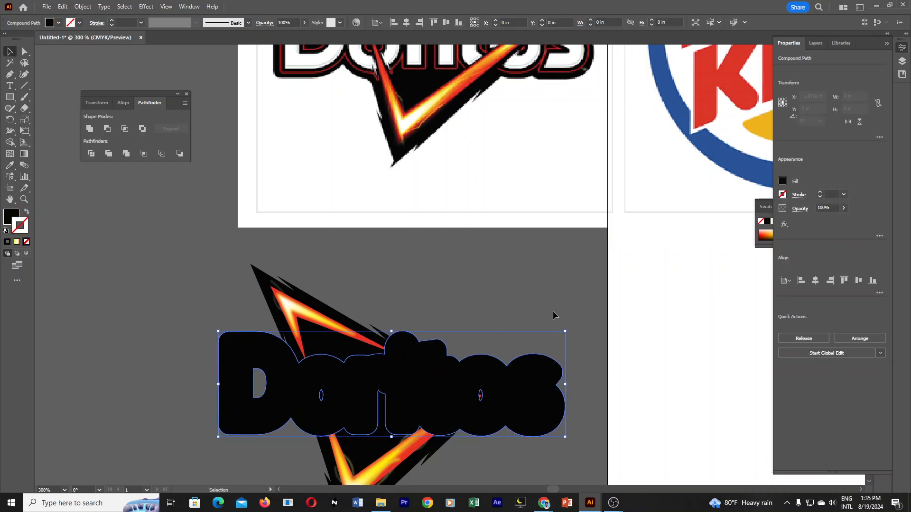
scroll(553, 315, down, 1)
click(577, 306)
click(513, 350)
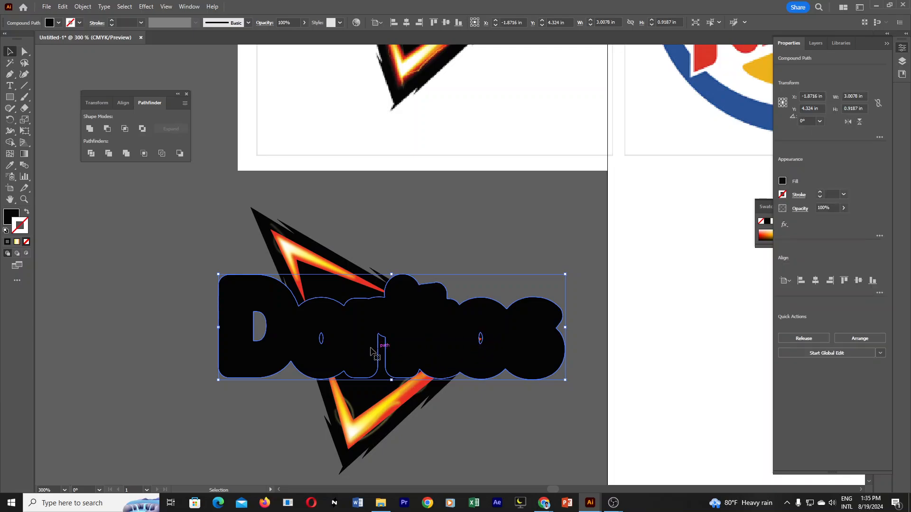
drag(393, 338, 464, 269)
key(ctrl+z)
click(541, 229)
ctrl+click(541, 230)
ctrl+alt+click(410, 227)
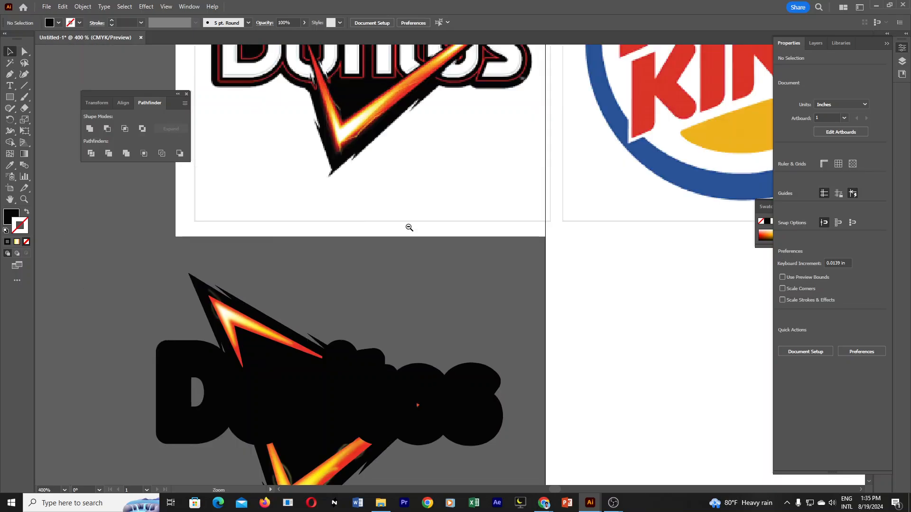
ctrl+alt+click(409, 228)
drag(458, 316, 466, 273)
ctrl+click(432, 281)
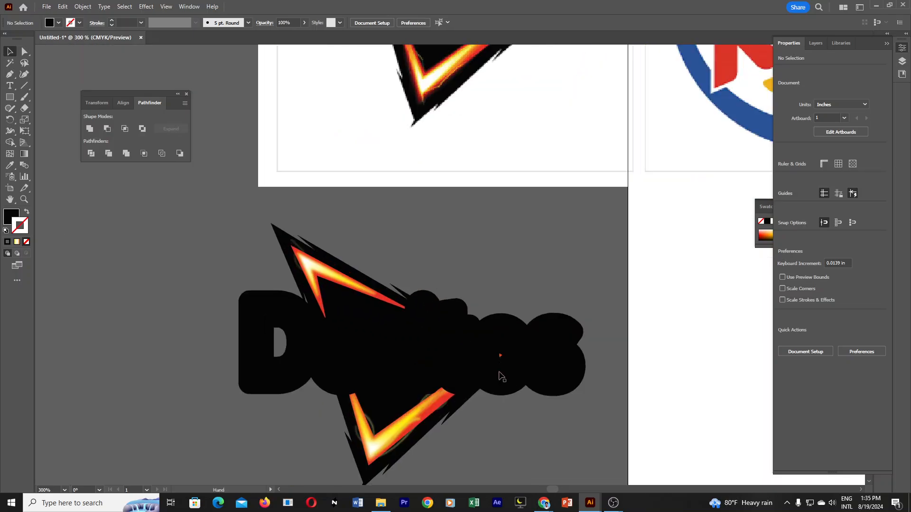
Draw a closed black polygon with the Pen tool covering the hole of the second "o" in the wordmark backing.
click(502, 377)
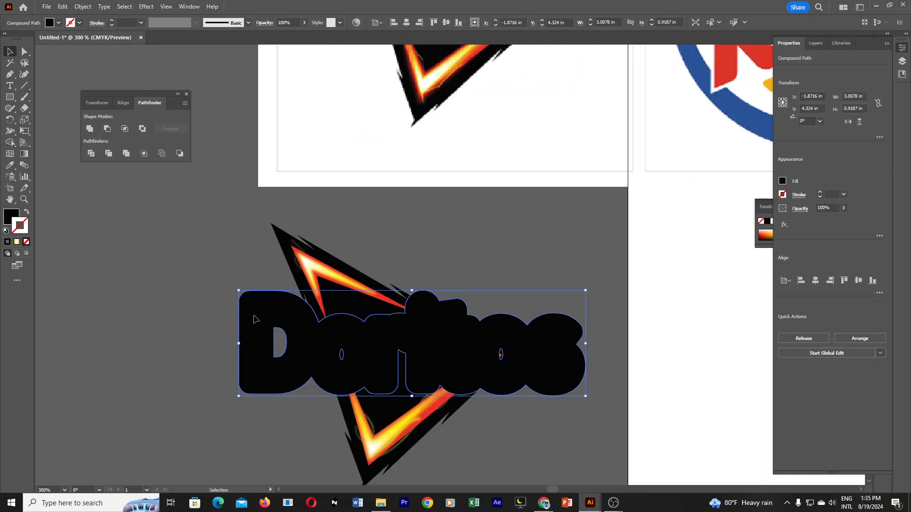
click(9, 74)
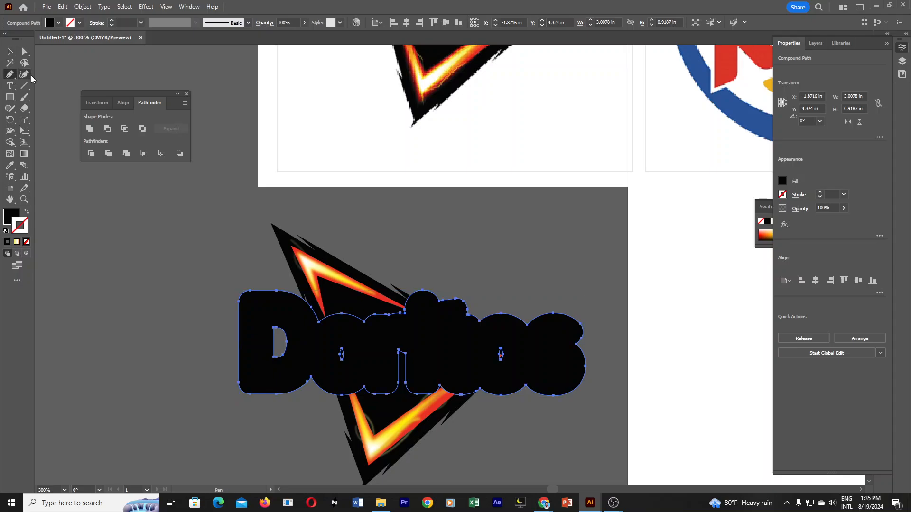
ctrl+click(472, 383)
drag(445, 257, 454, 310)
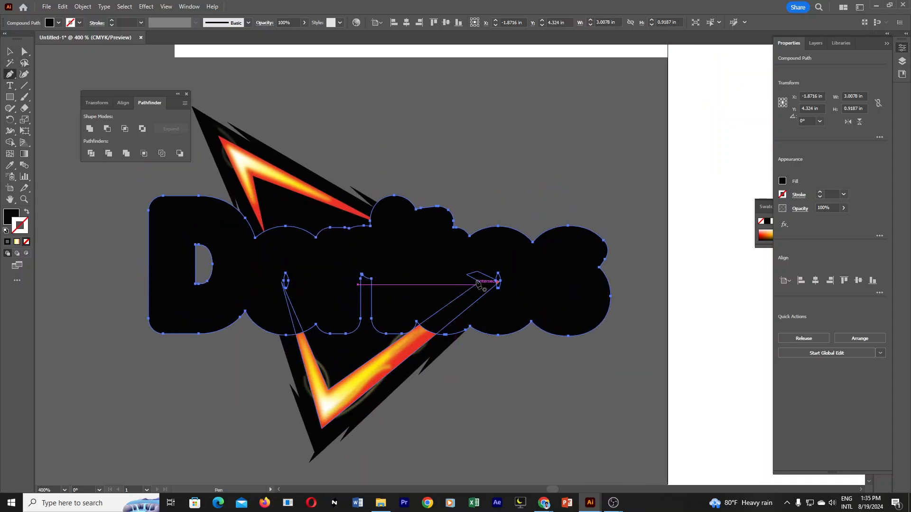
click(478, 280)
click(492, 258)
click(522, 265)
click(540, 307)
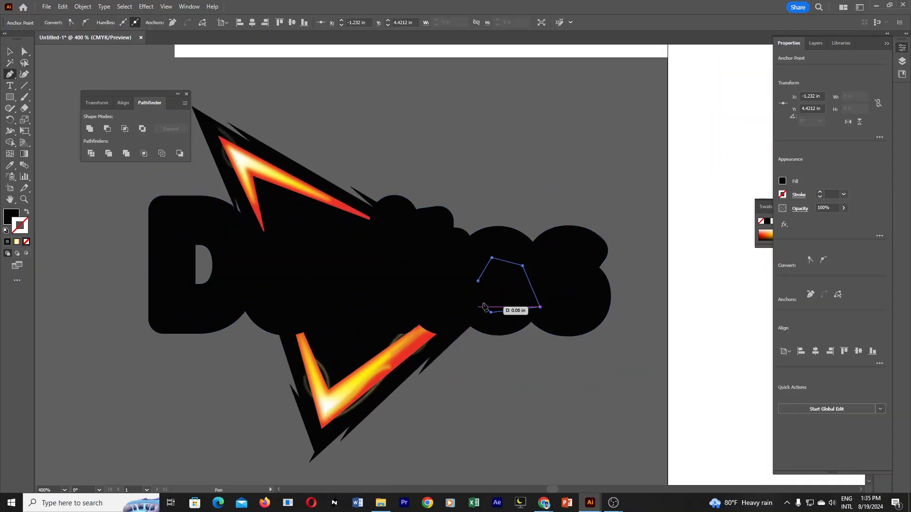
click(484, 308)
click(478, 281)
Draw a closed black polygon with the Pen tool covering the hole of the "D" in the backing.
click(201, 227)
click(220, 245)
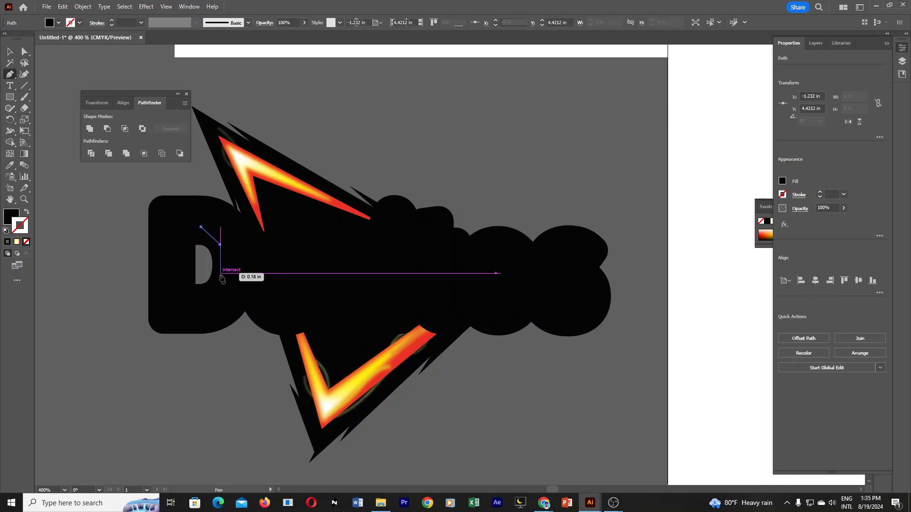
click(220, 277)
click(212, 297)
click(192, 302)
click(177, 290)
click(177, 251)
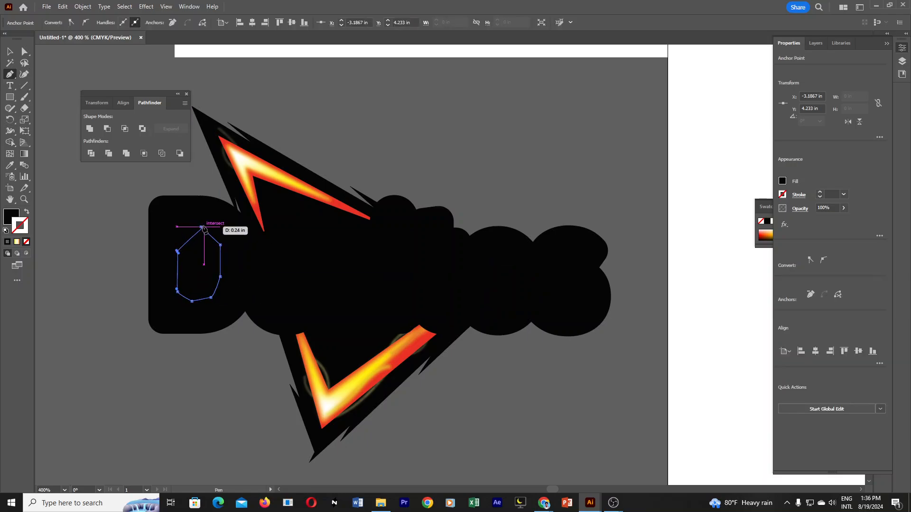
click(201, 227)
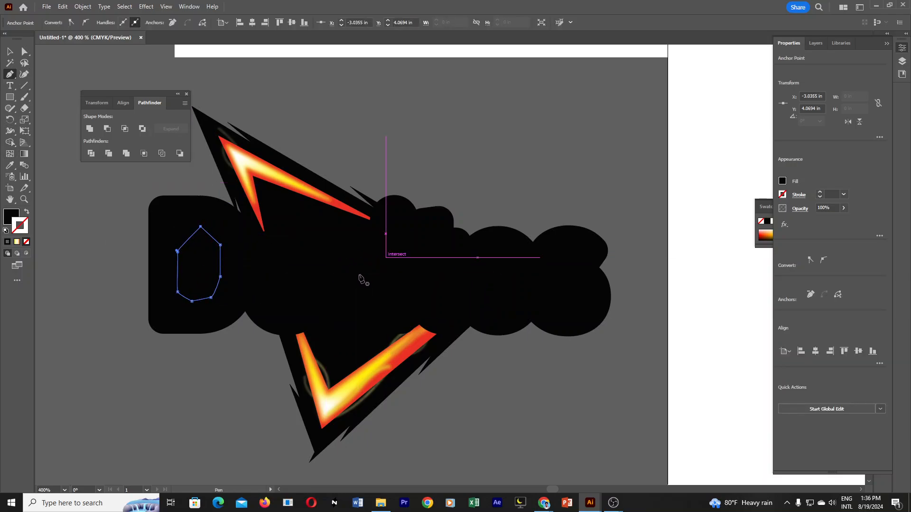
key(v)
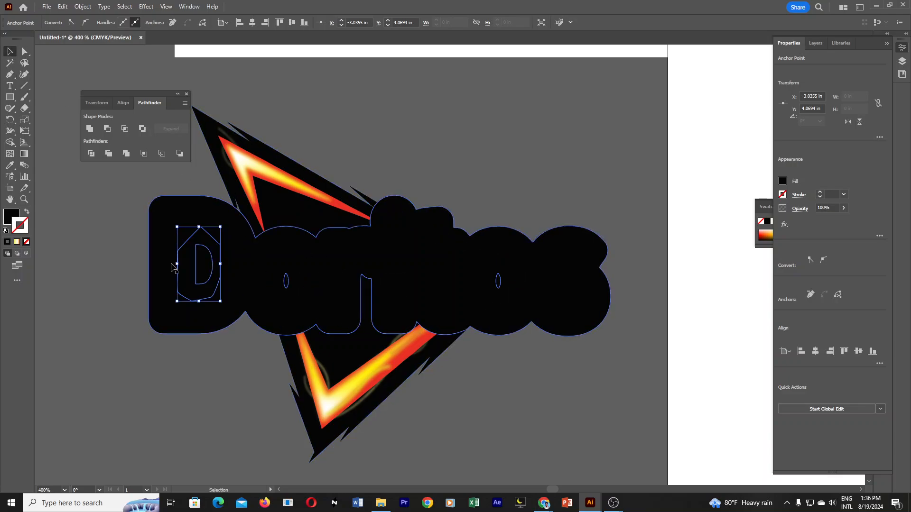
Draw a closed black polygon with the Pen tool covering the hole of the first "o" in the backing.
key(p)
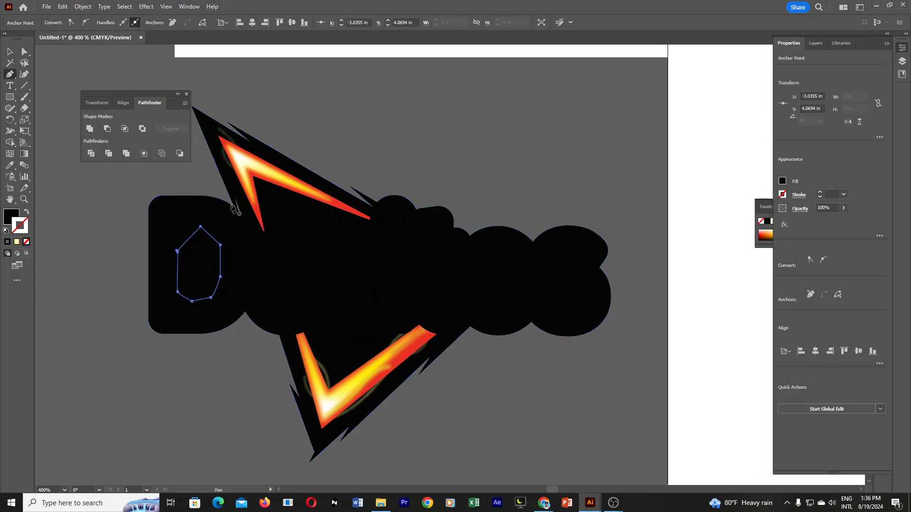
click(268, 292)
click(260, 255)
click(294, 245)
click(314, 278)
click(298, 302)
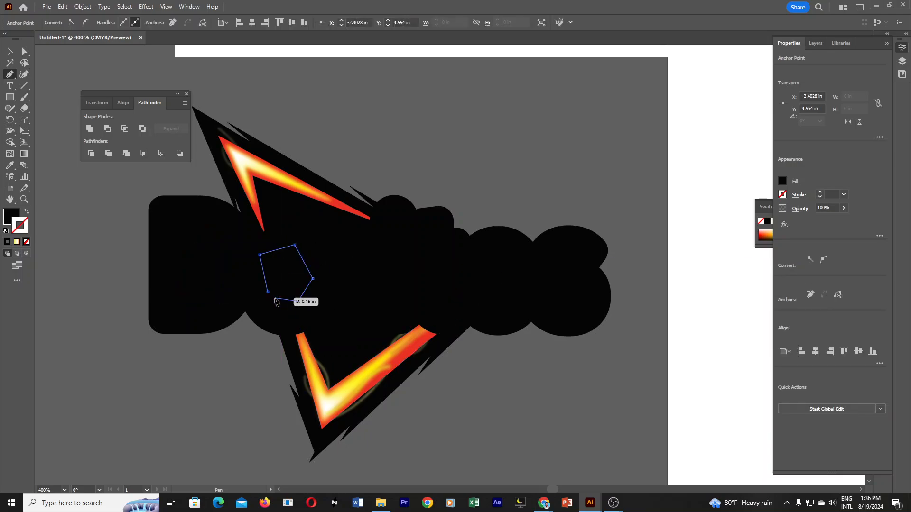
click(269, 292)
Select the wordmark backing with the three cover polygons and unite them into one solid shape.
click(9, 51)
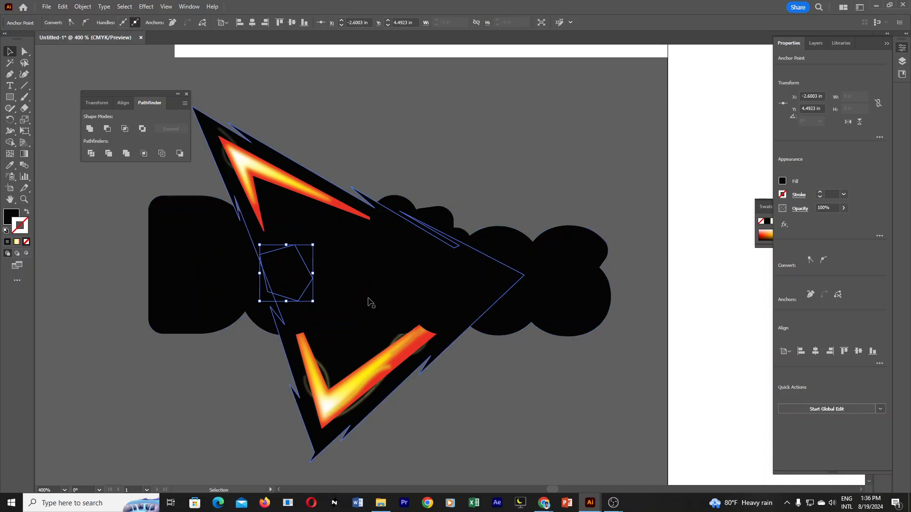
shift+click(577, 285)
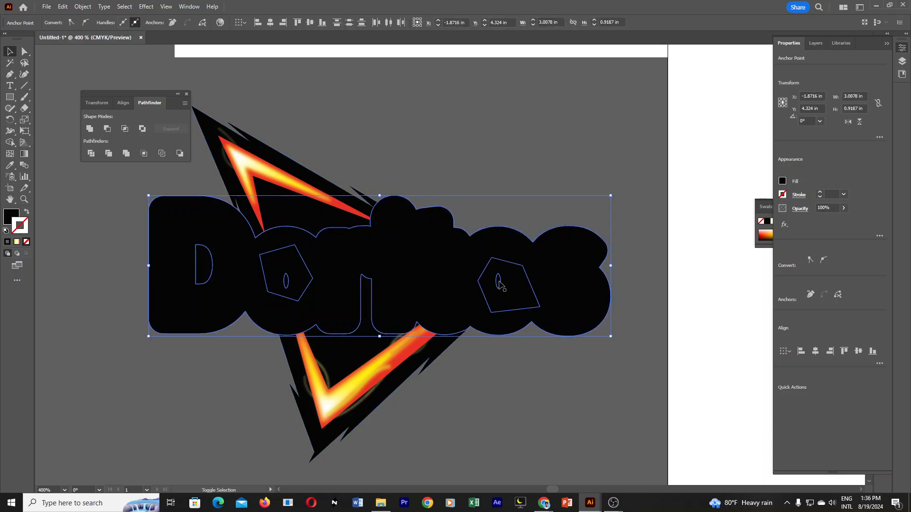
click(565, 286)
shift+click(521, 293)
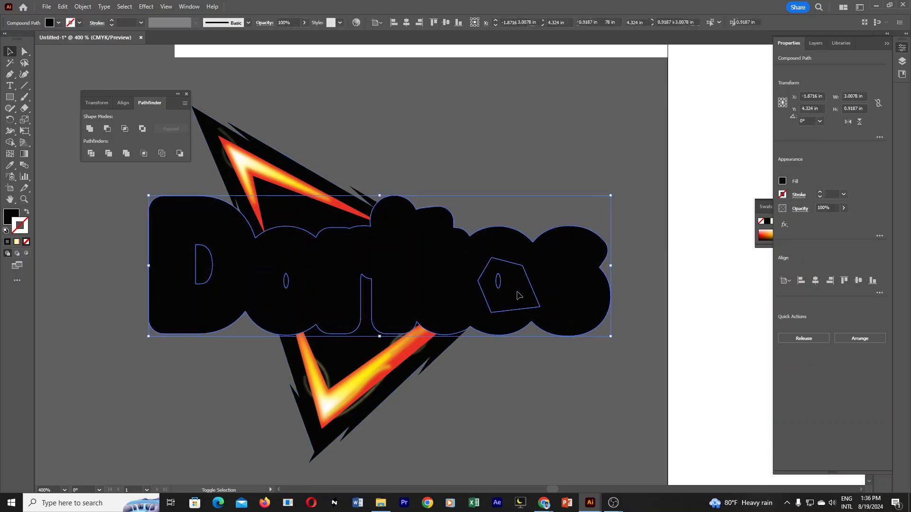
shift+click(297, 282)
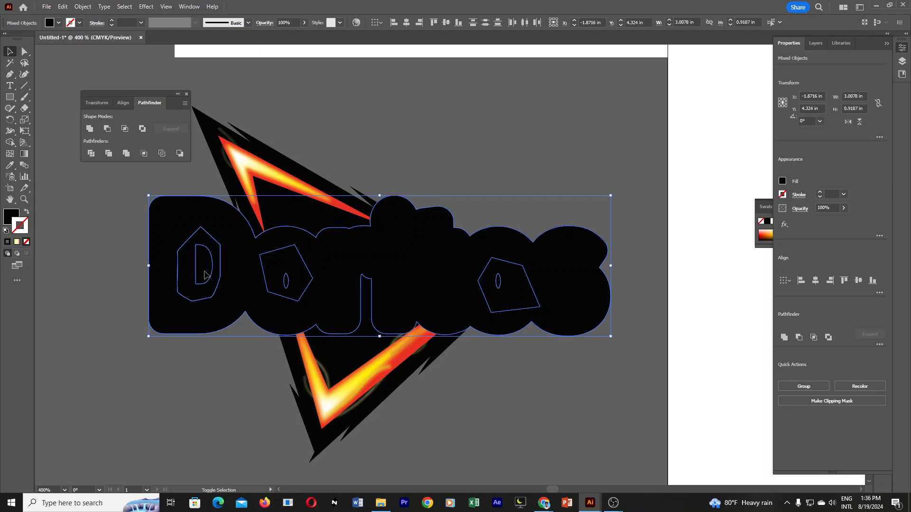
shift+click(192, 293)
click(89, 129)
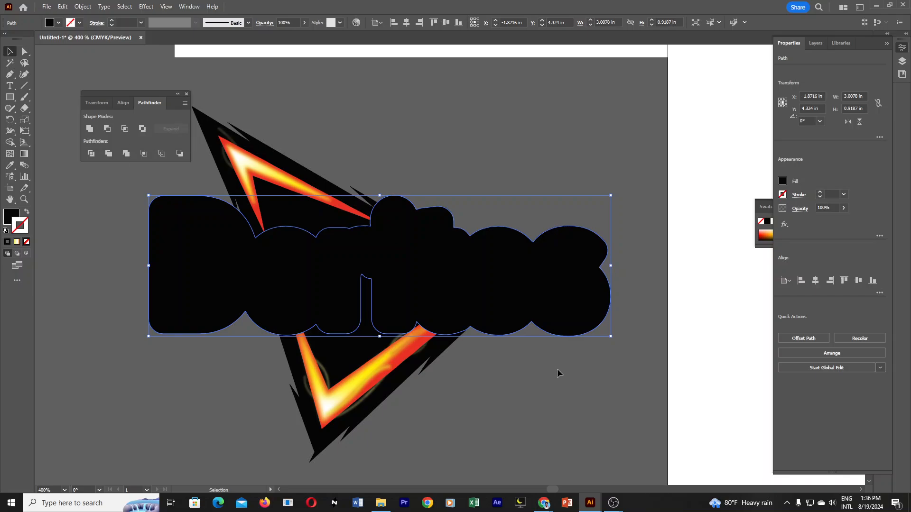
click(562, 385)
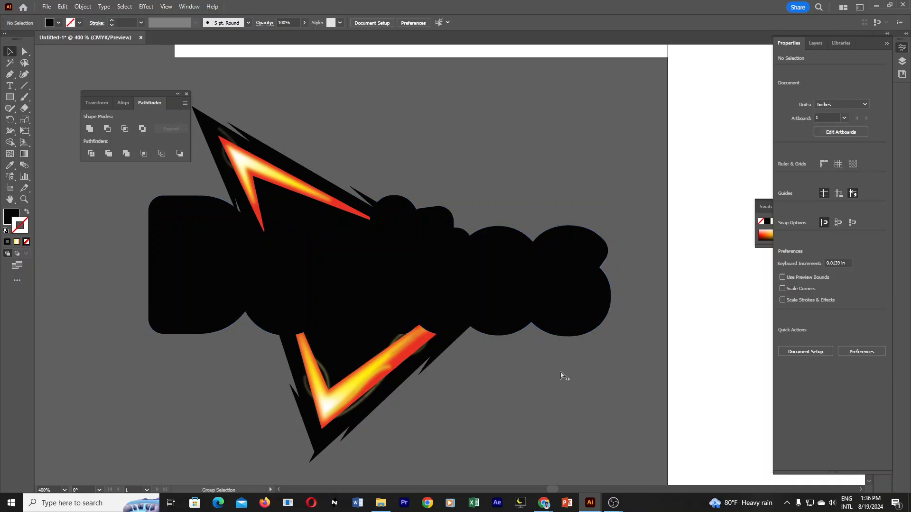
Show the hidden white "Doritos" lettering and bring it to the front of the black backing.
key(ctrl+alt+2)
click(561, 371)
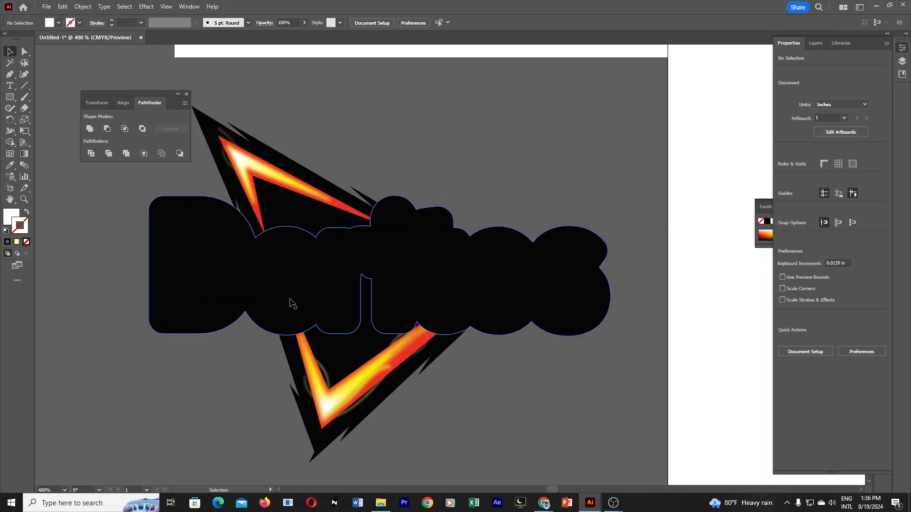
click(360, 316)
key(ctrl+2)
key(ctrl+alt+2)
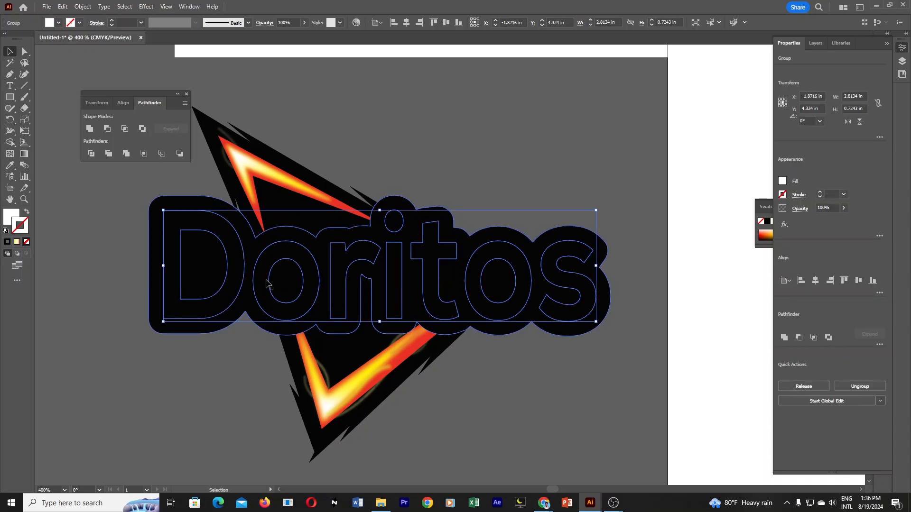
right_click(238, 264)
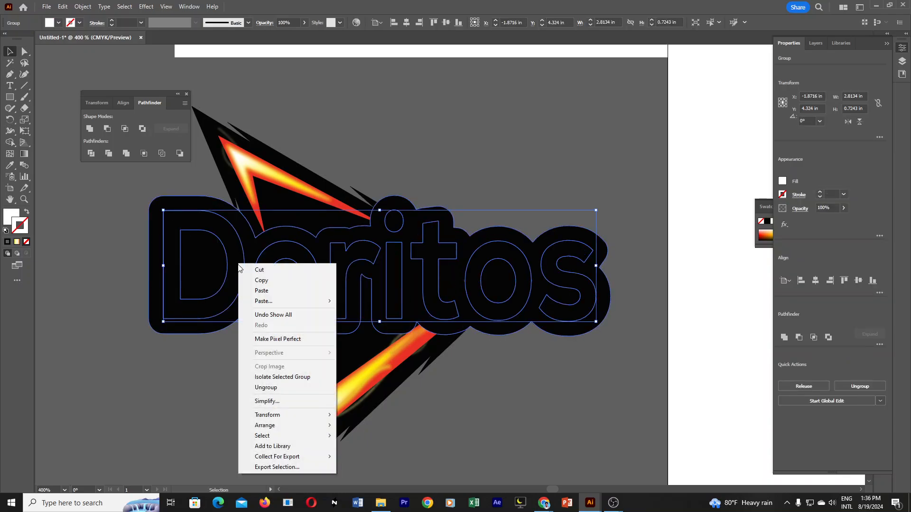
mouse_move(290, 429)
click(380, 425)
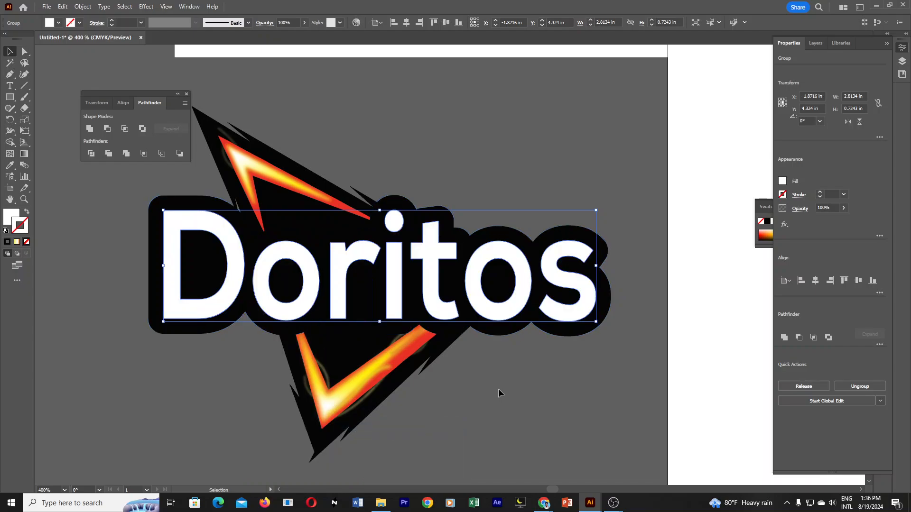
click(557, 391)
Compare the redrawn Doritos logo with the reference logo above it.
ctrl+alt+click(420, 314)
ctrl+alt+click(419, 313)
ctrl+alt+click(422, 311)
ctrl+alt+click(478, 245)
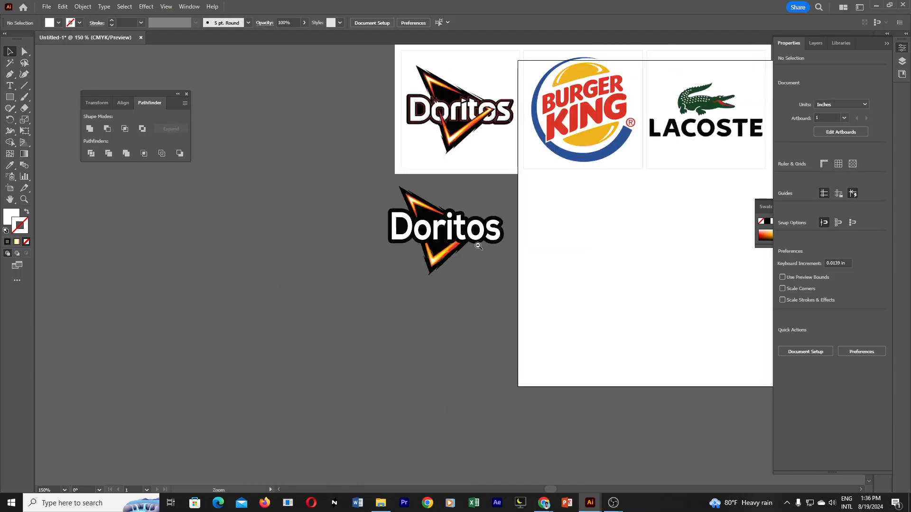
drag(496, 195, 495, 237)
ctrl+click(478, 255)
ctrl+click(470, 246)
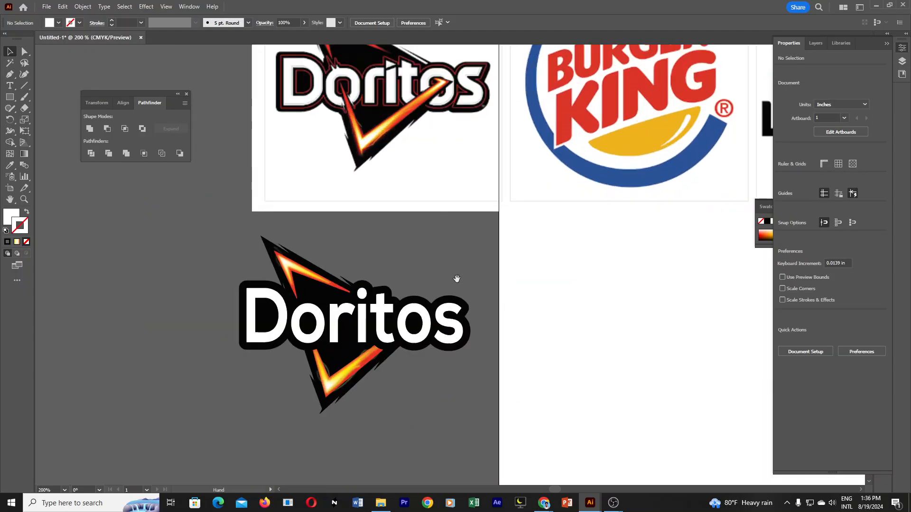
drag(438, 259, 479, 326)
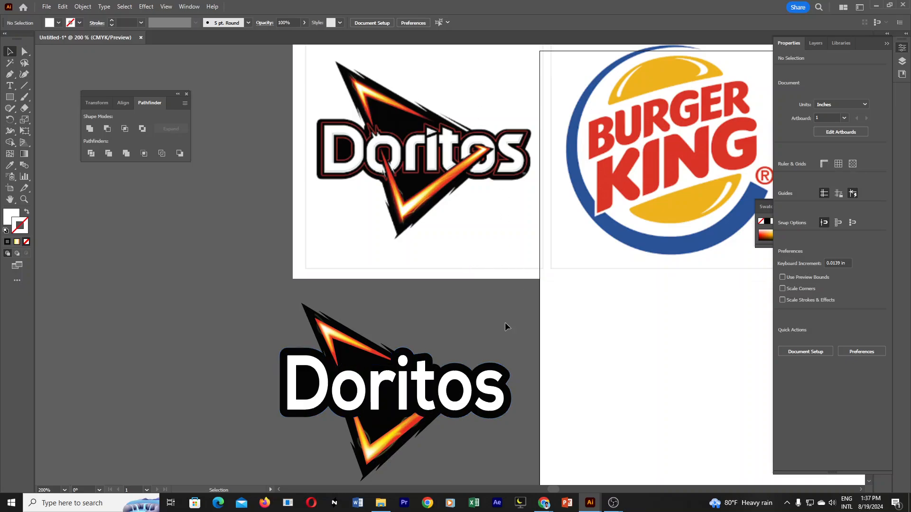
click(491, 387)
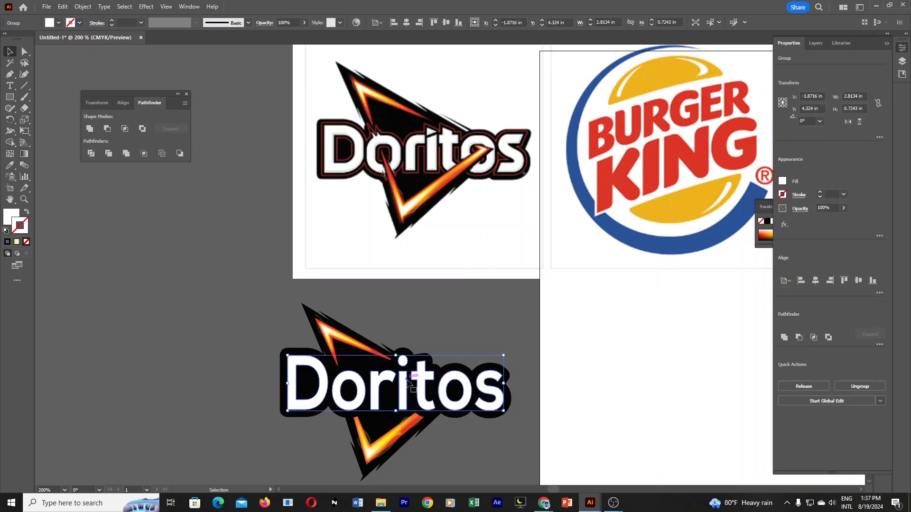
drag(405, 382, 471, 358)
key(ctrl+z)
key(a)
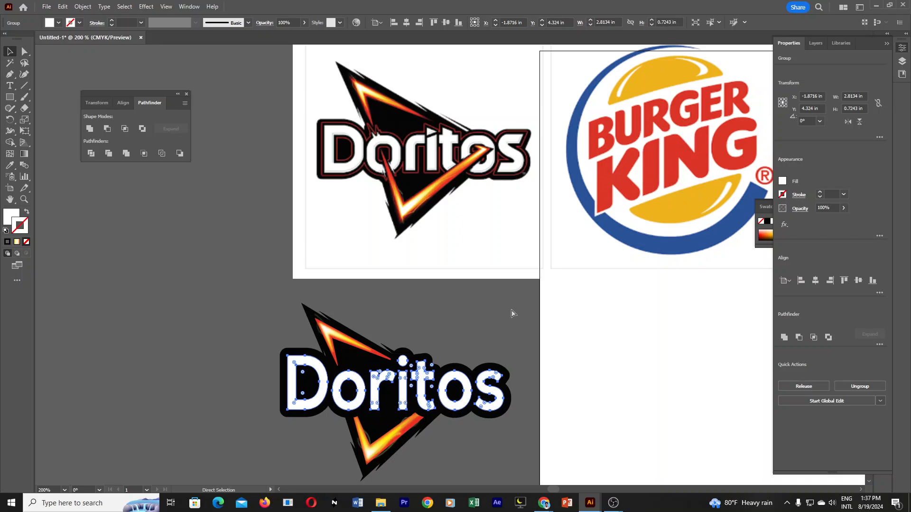
key(v)
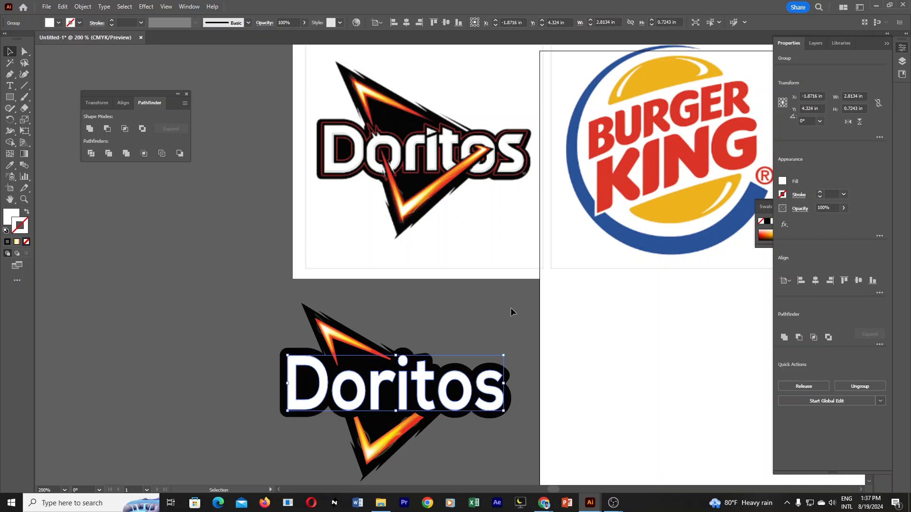
Try filling the white "Doritos" lettering with pure red FF0000 and undo the colour change.
double_click(14, 216)
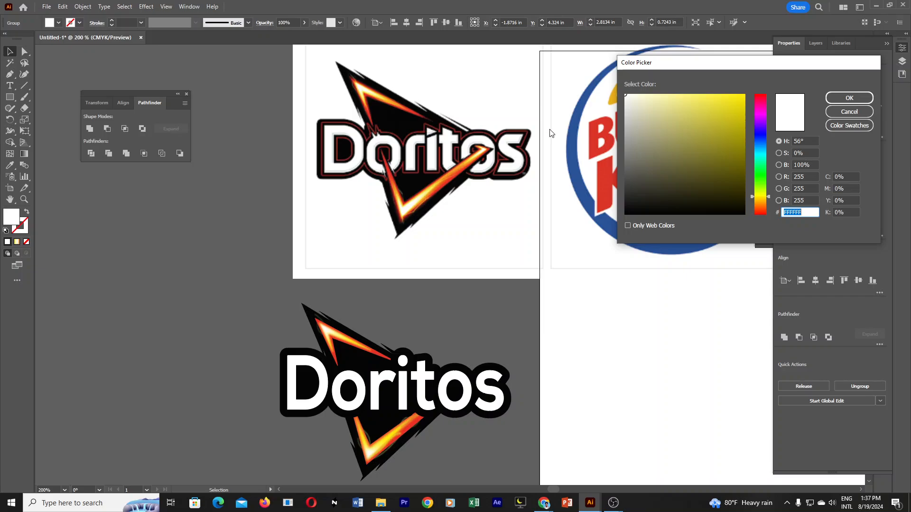
click(761, 100)
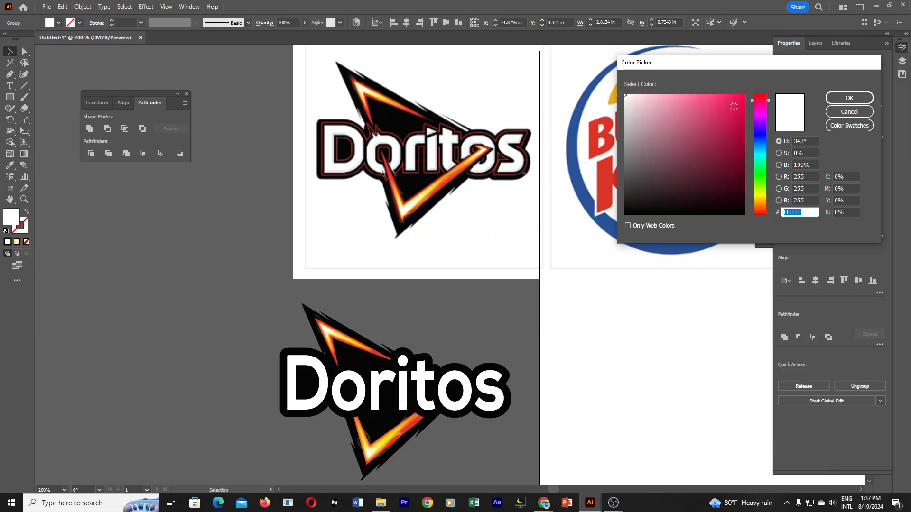
mouse_move(741, 99)
mouse_down()
mouse_move(748, 81)
mouse_move(762, 83)
mouse_up()
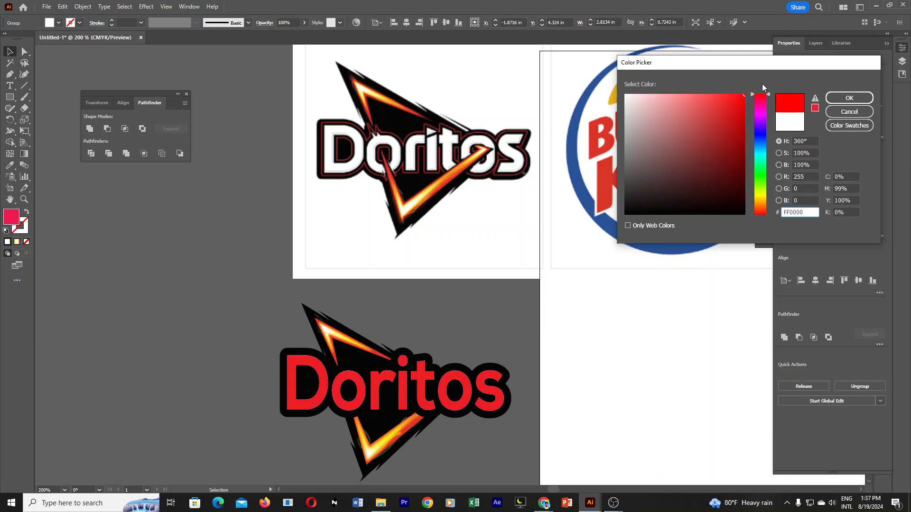
click(850, 98)
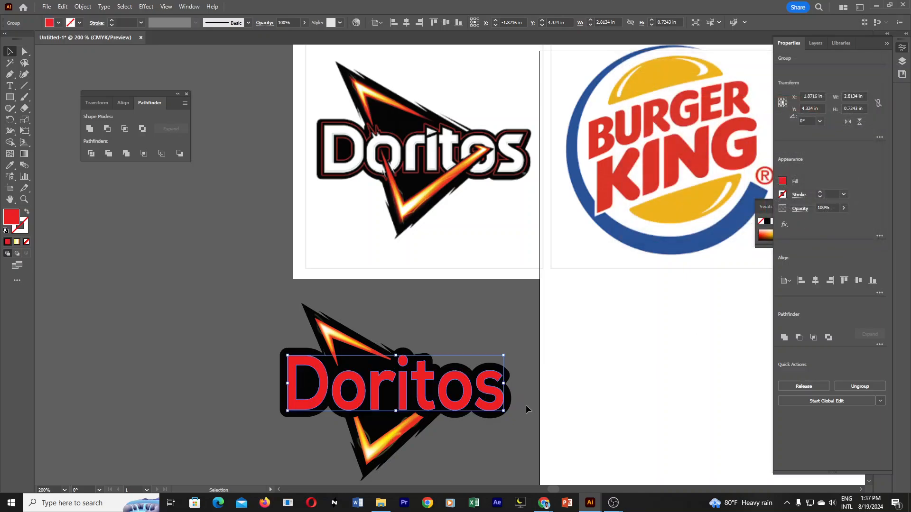
key(ctrl+z)
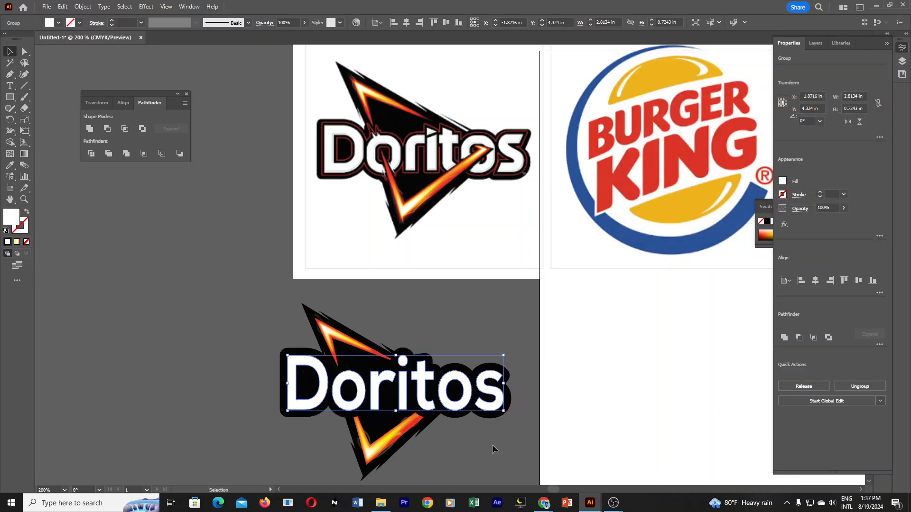
click(494, 446)
click(460, 401)
drag(442, 391, 484, 362)
key(ctrl+z)
click(493, 439)
key(ctrl+z)
click(444, 443)
key(ctrl+z)
click(500, 445)
Start an Offset Path on the white "Doritos" lettering with an offset of 0.09 in.
click(468, 401)
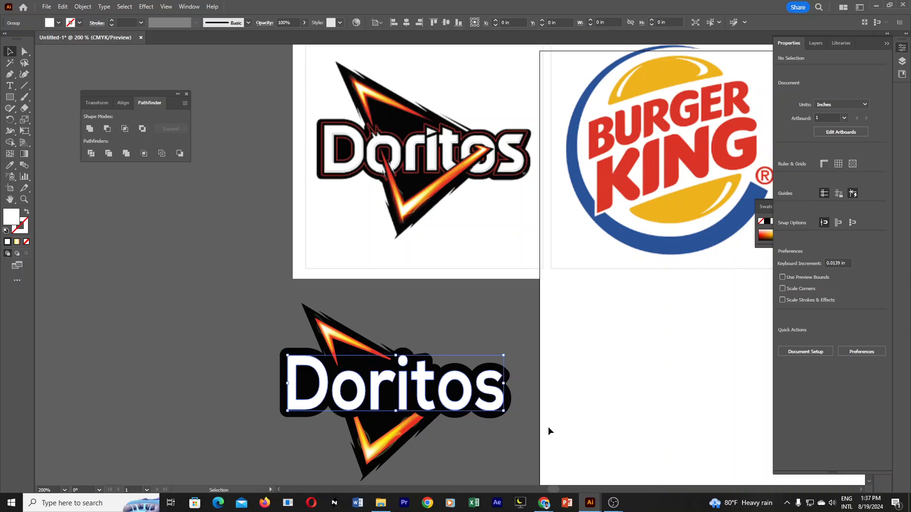
click(83, 7)
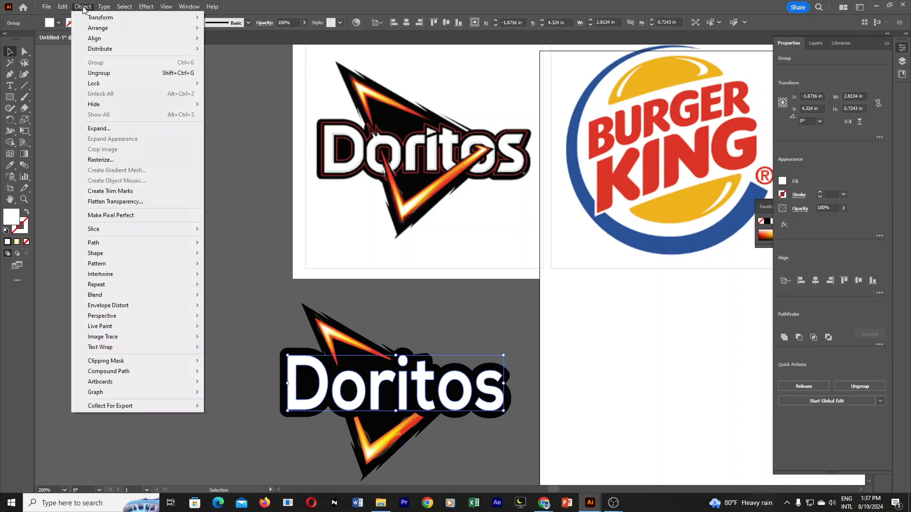
mouse_move(130, 243)
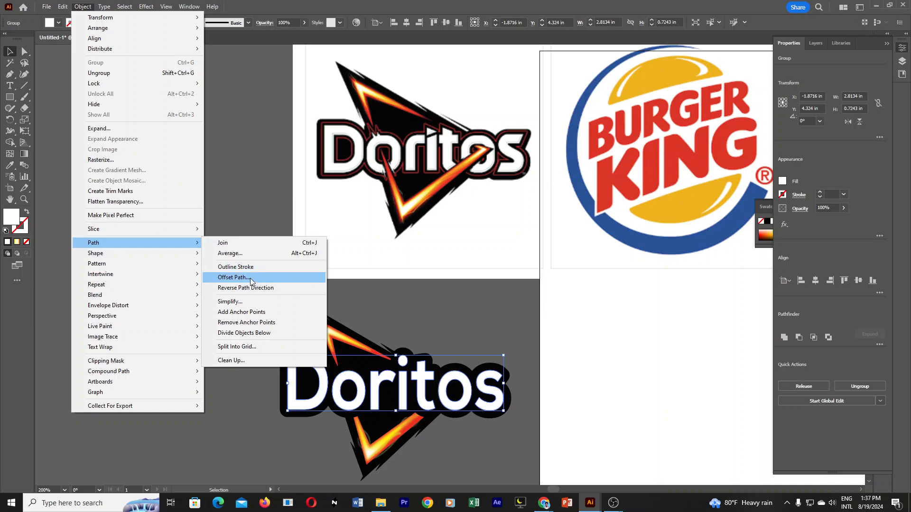
click(233, 277)
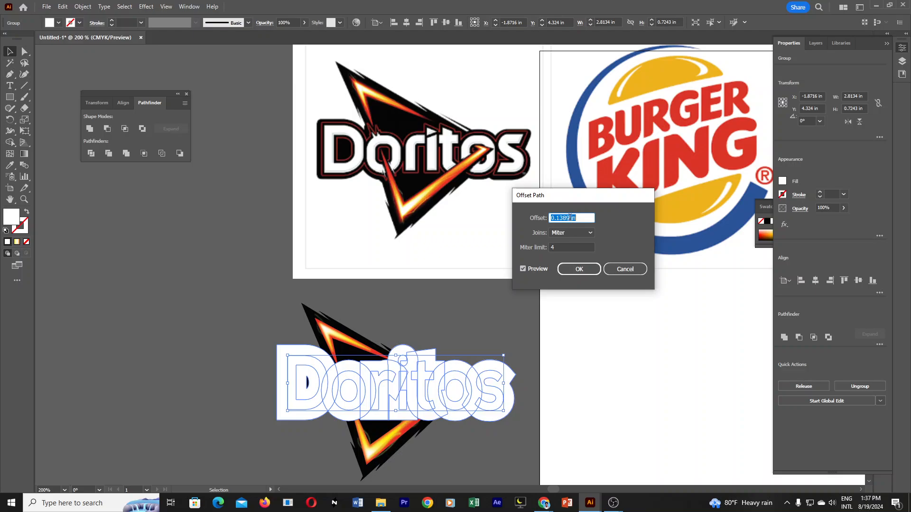
drag(570, 219, 558, 218)
text(09)
Compare the lettering with and without the preview of the 0.09 in offset.
click(522, 269)
click(523, 269)
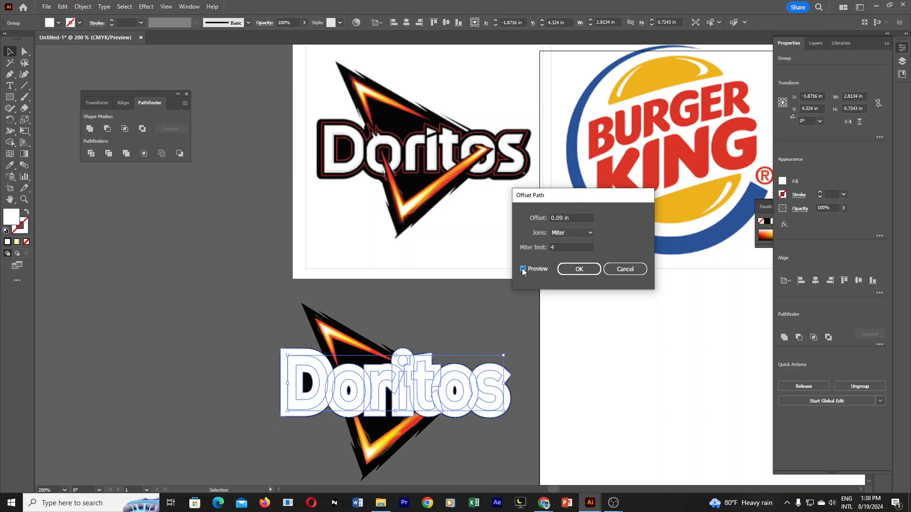
click(523, 269)
click(523, 269)
click(523, 269)
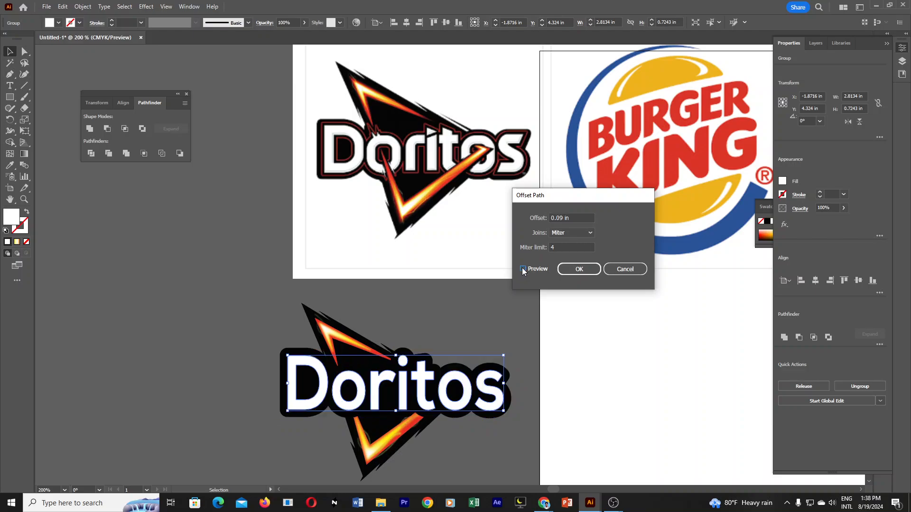
click(522, 269)
click(522, 268)
click(522, 268)
click(521, 269)
click(523, 269)
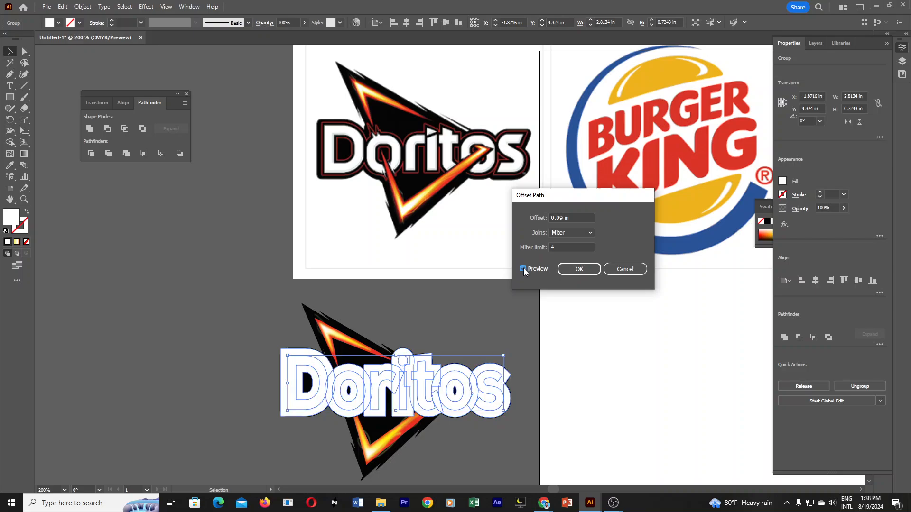
Set the offset to 0.05 in with Miter joins and apply it to the lettering.
click(563, 217)
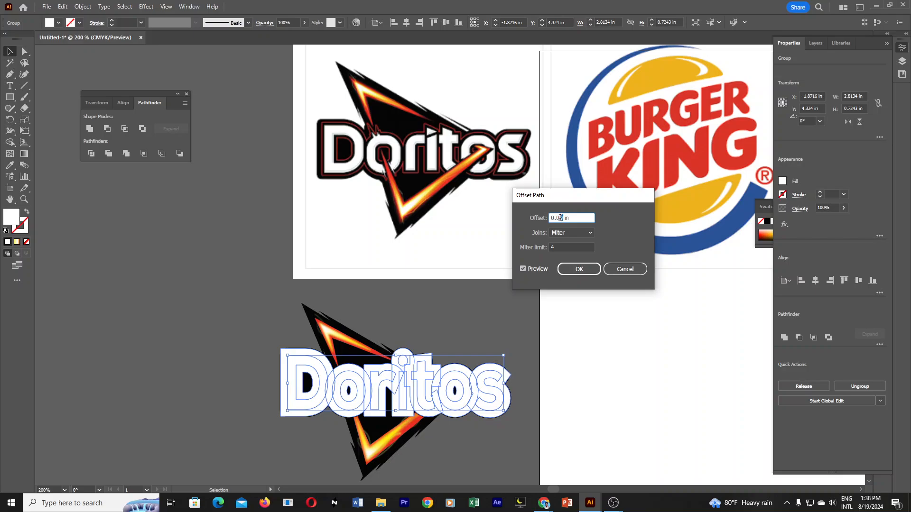
text(5)
click(522, 268)
click(522, 267)
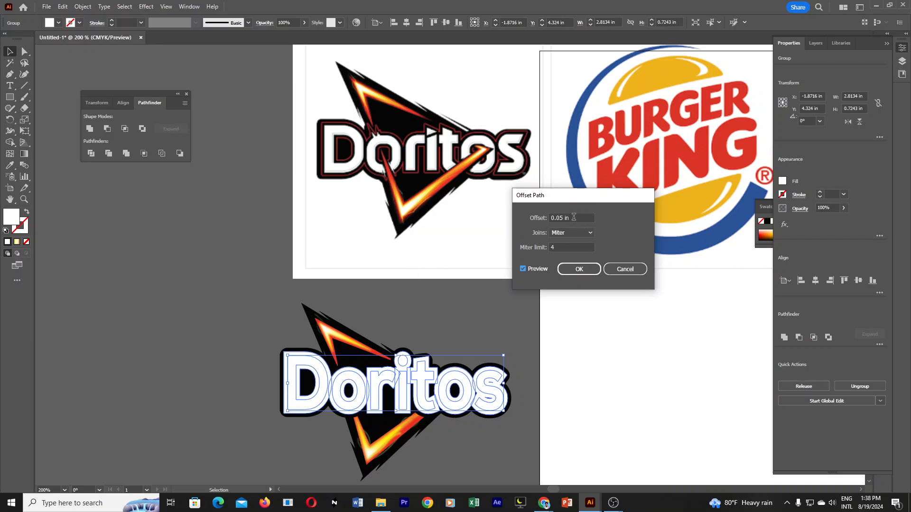
click(579, 270)
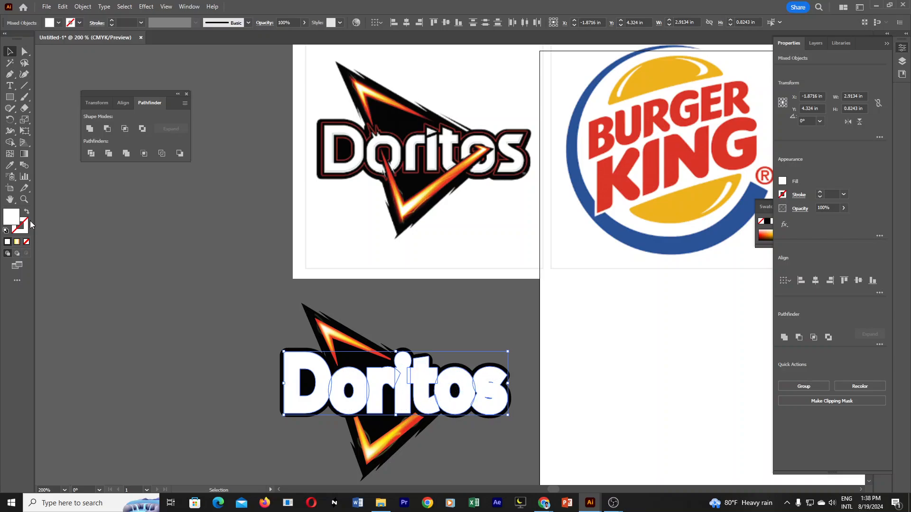
Sample the red of the Burger King lettering onto the offset paths and make it their stroke, leaving them without fill.
click(9, 165)
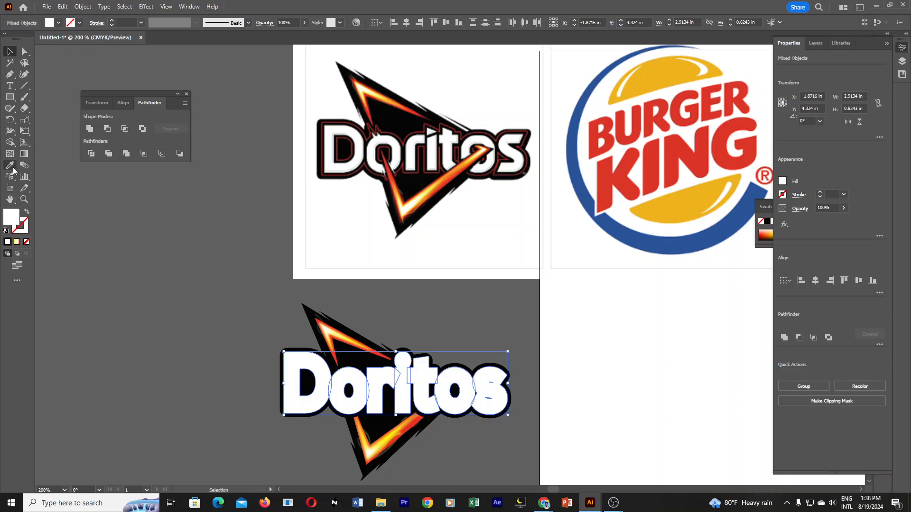
click(613, 176)
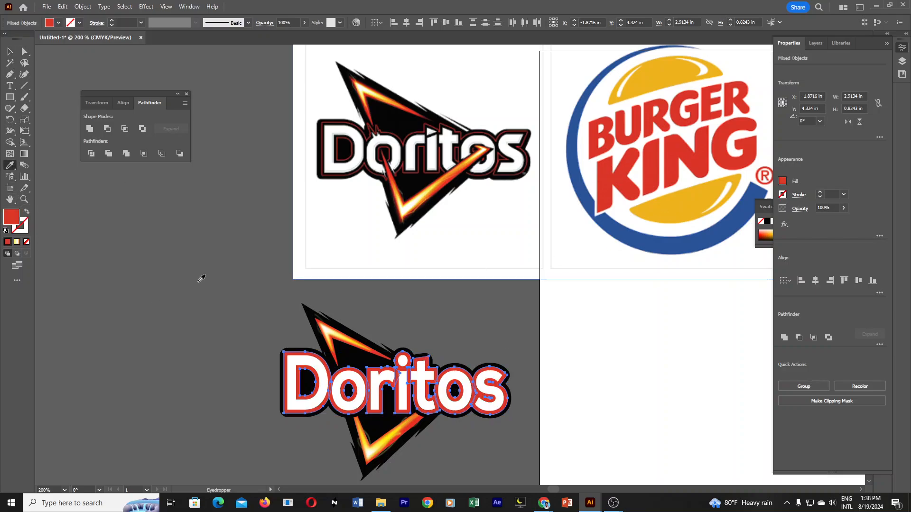
click(26, 212)
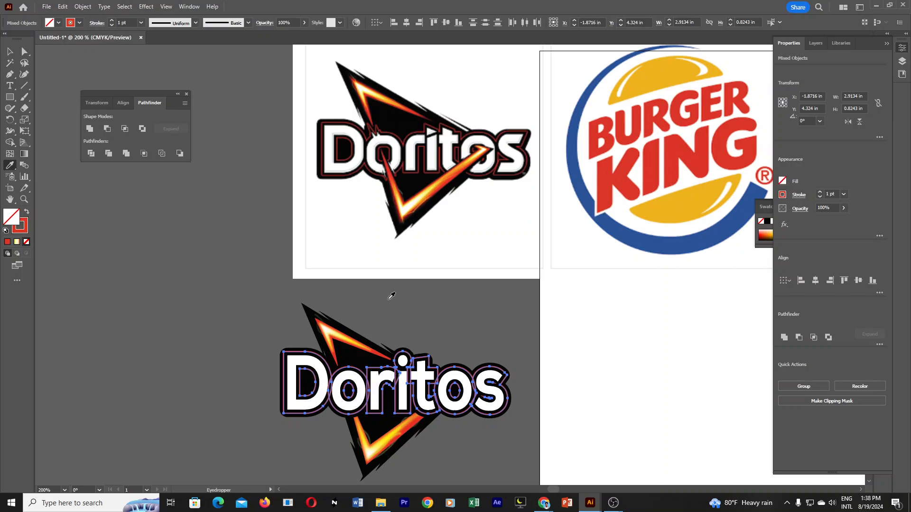
click(9, 51)
click(130, 264)
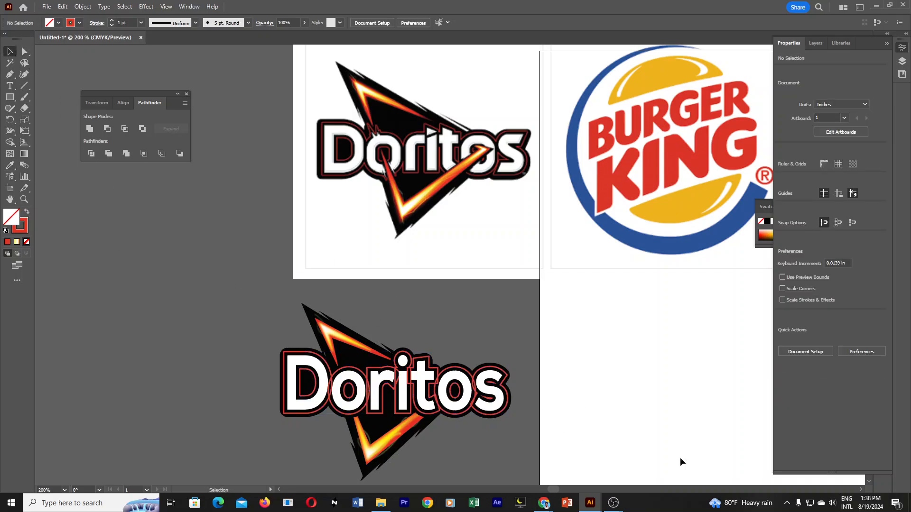
Select the group of lettering and offset outlines and set its stroke weight to 0.5 pt.
ctrl+click(442, 355)
ctrl+click(434, 349)
ctrl+alt+click(503, 228)
drag(446, 213, 485, 252)
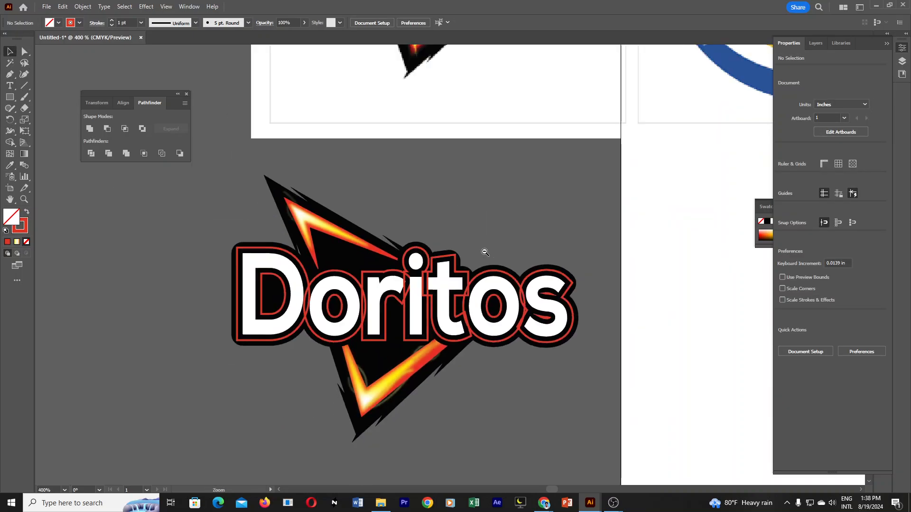
drag(492, 197, 531, 273)
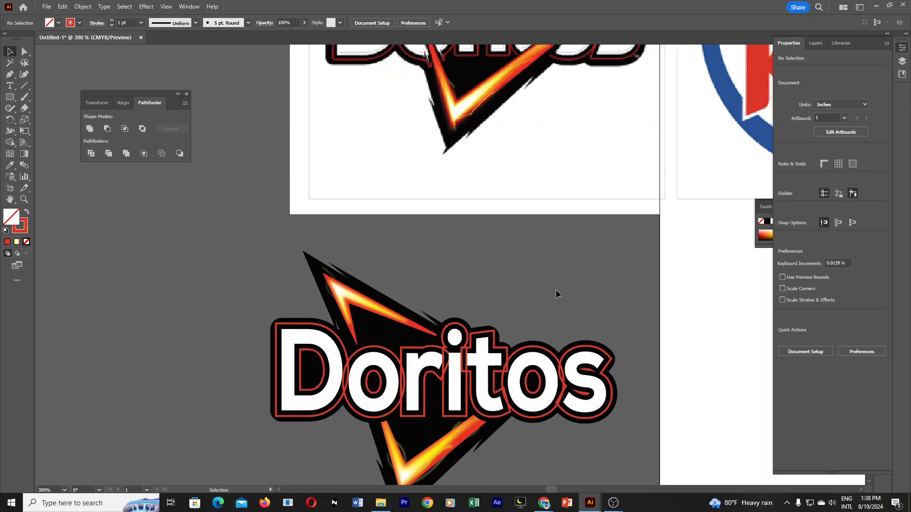
scroll(551, 290, up, 1)
click(591, 422)
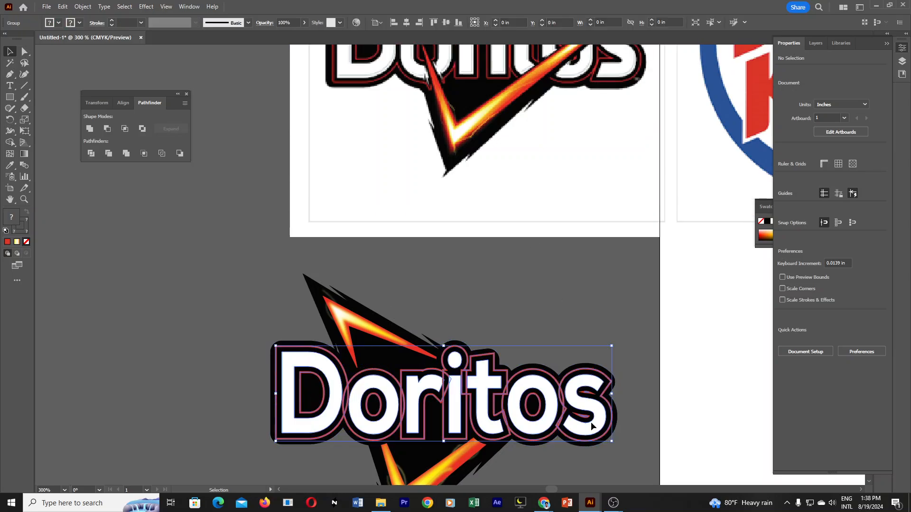
click(820, 197)
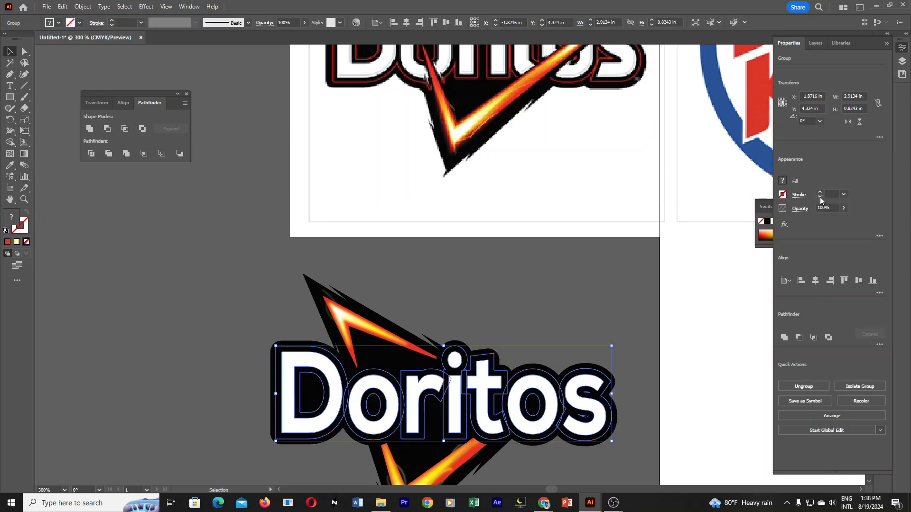
click(819, 193)
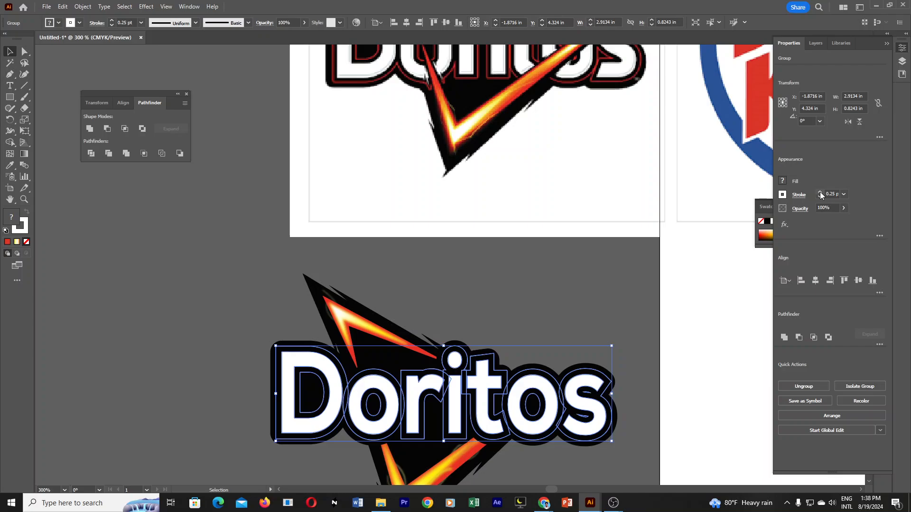
click(820, 191)
click(601, 287)
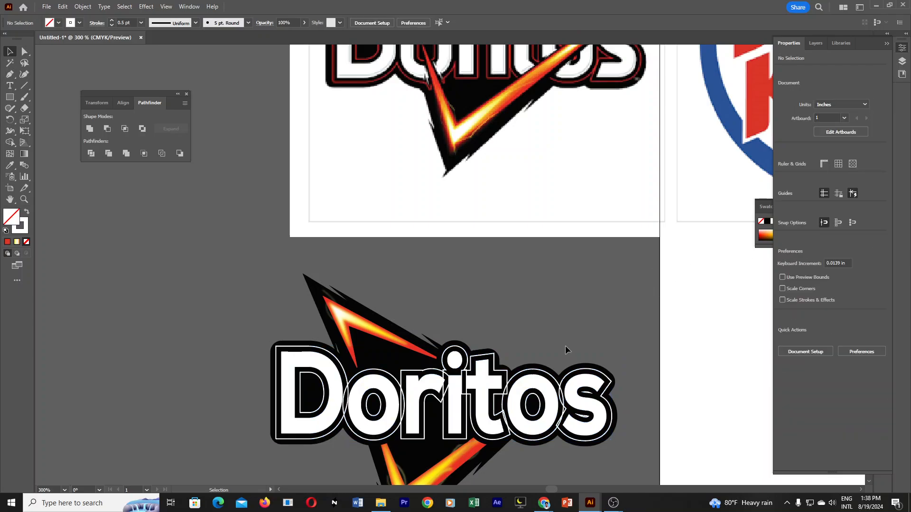
Try giving the whole lettering group a red DA3927 stroke with no fill and undo the recolouring.
click(613, 374)
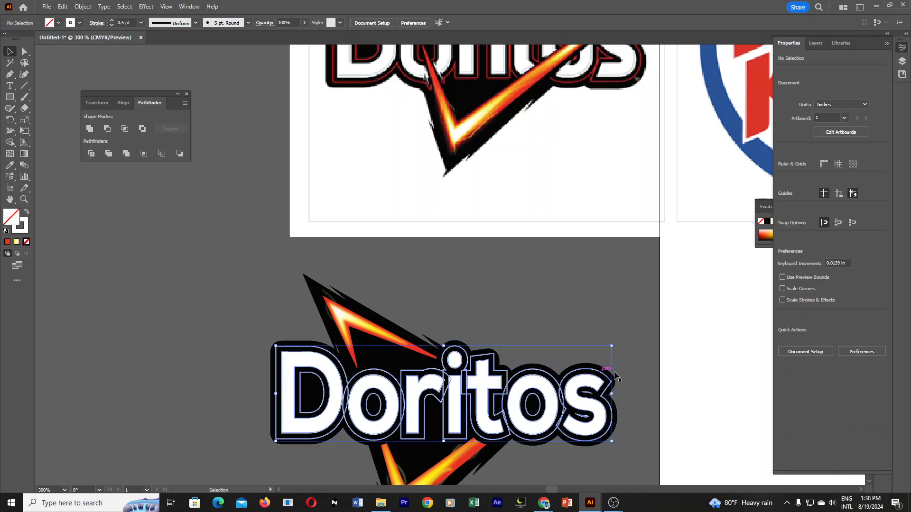
click(10, 165)
click(8, 242)
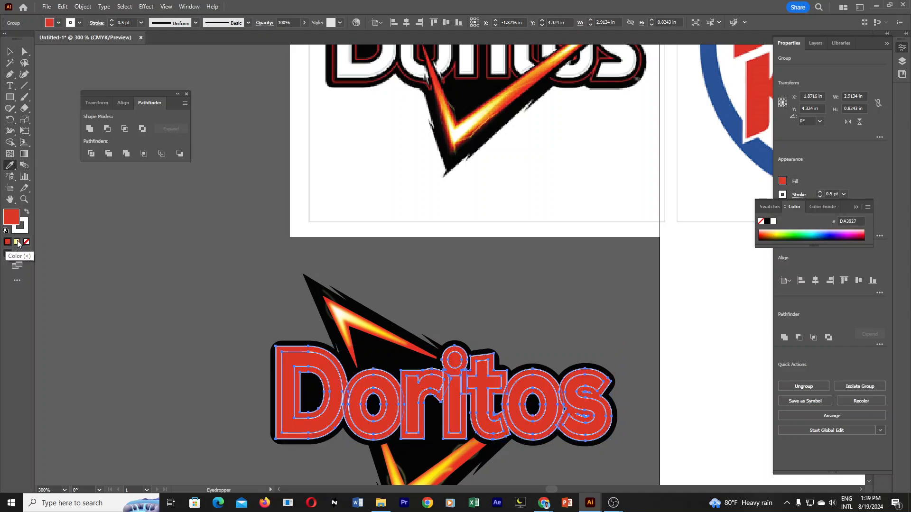
click(27, 213)
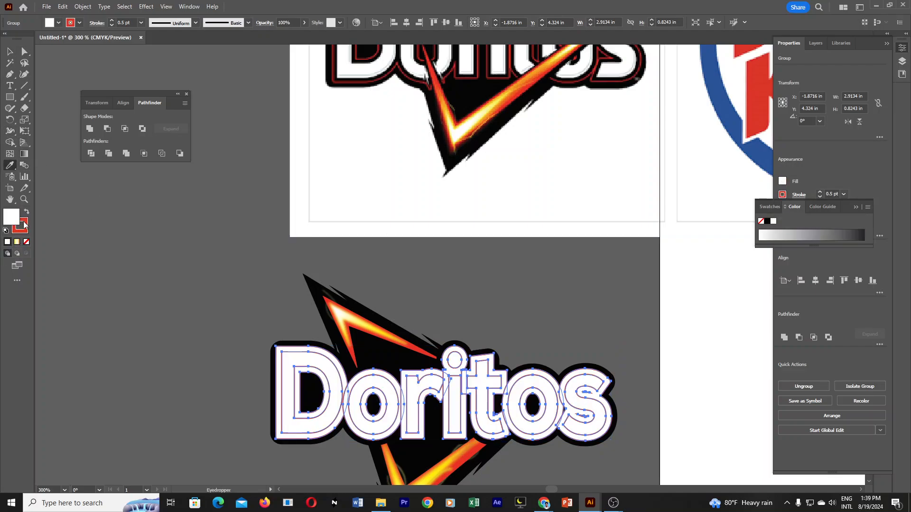
click(27, 242)
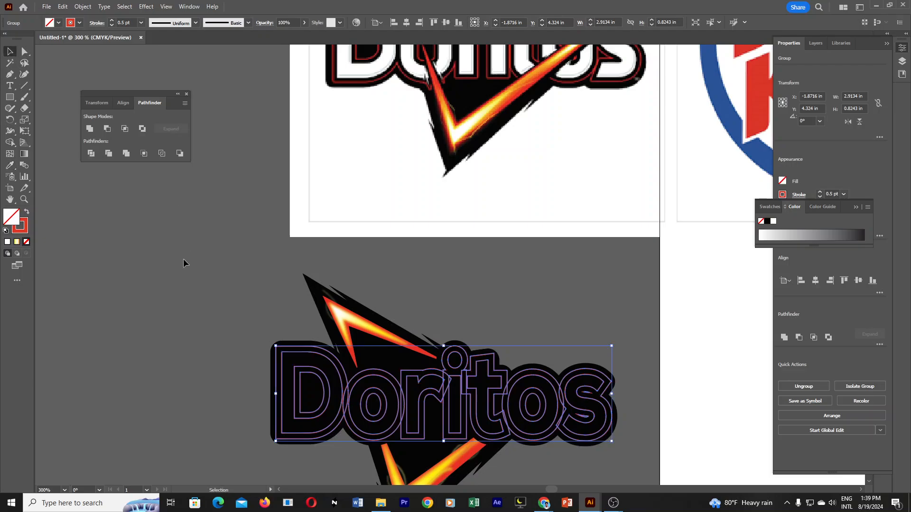
key(ctrl+z)
key(ctrl+z)
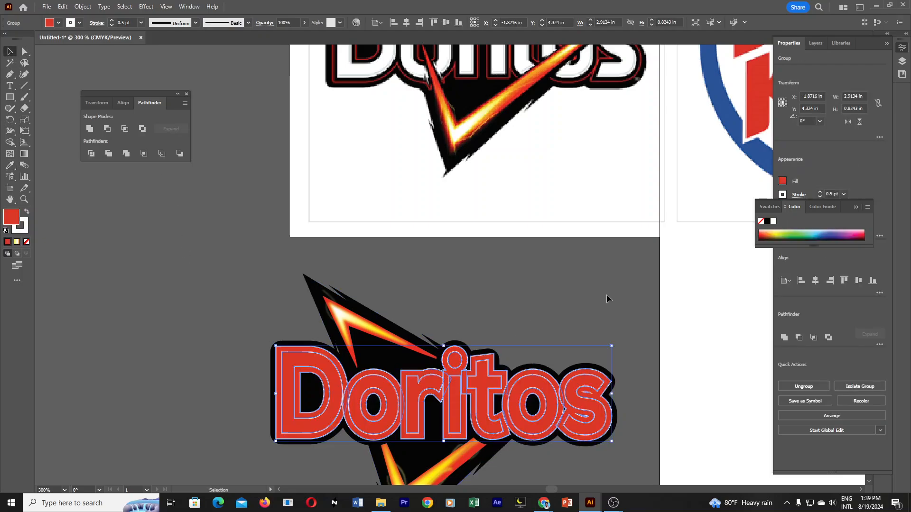
click(607, 294)
key(ctrl+z)
click(625, 328)
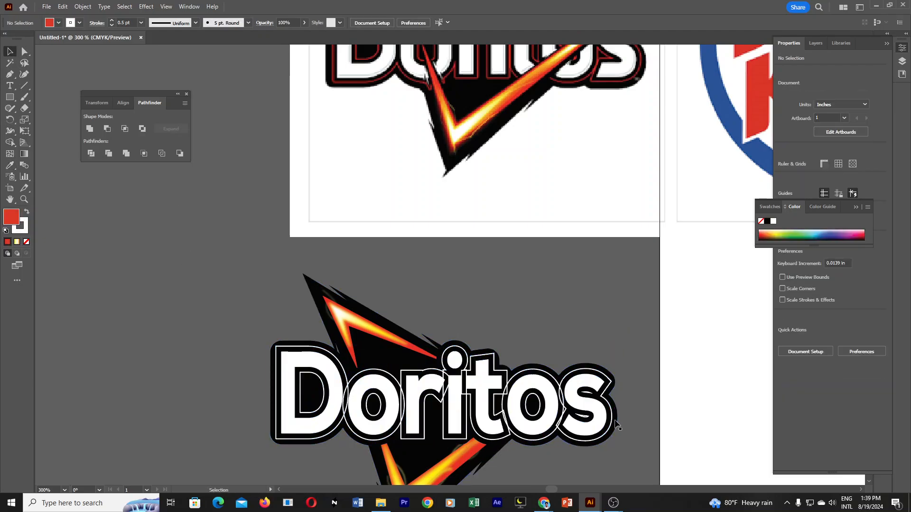
drag(612, 409, 616, 431)
key(ctrl+z)
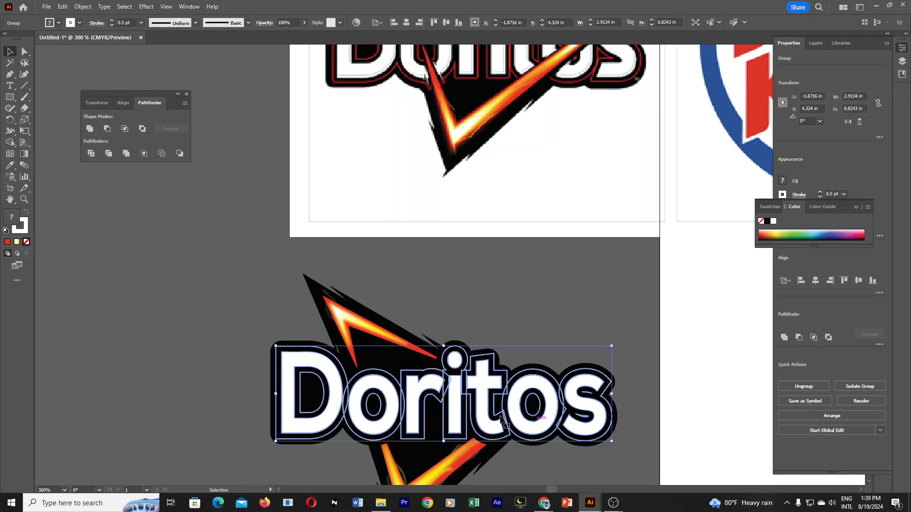
Ungroup the lettering group and select only the offset outlines of all the Doritos letters.
right_click(465, 379)
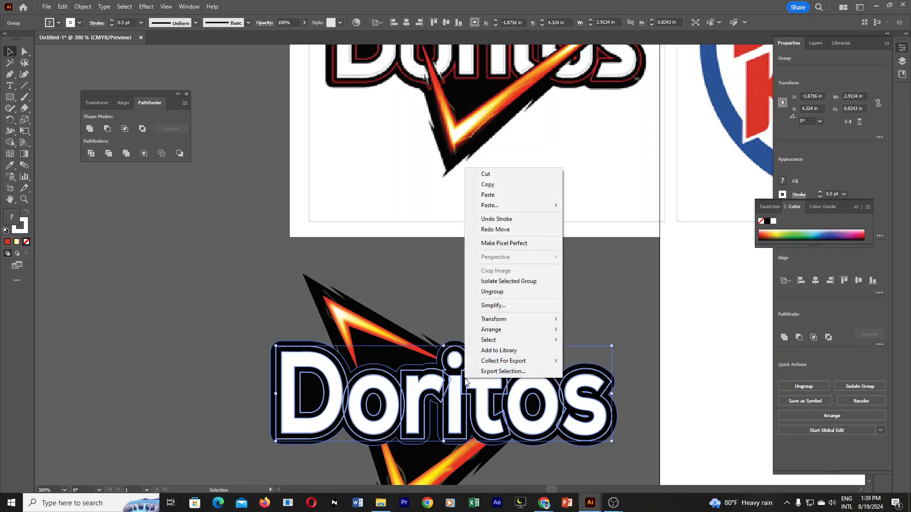
click(506, 292)
click(560, 271)
click(604, 376)
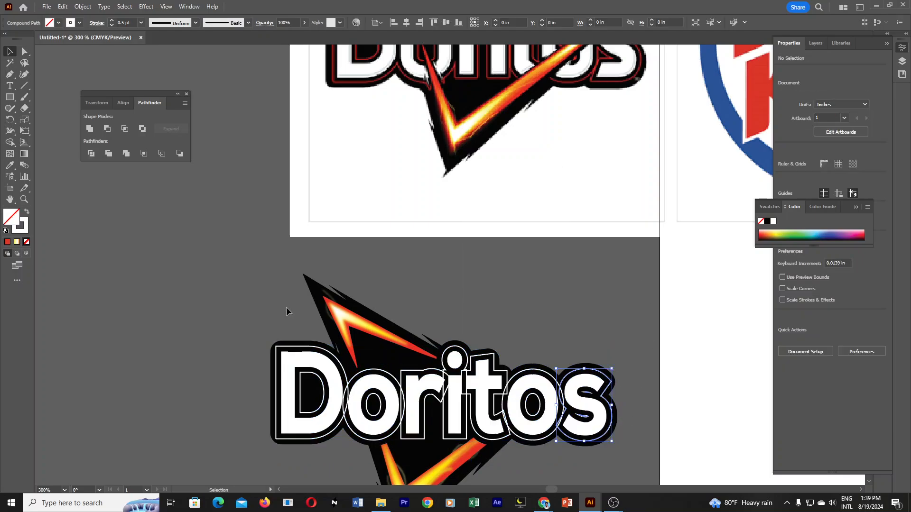
shift+click(520, 373)
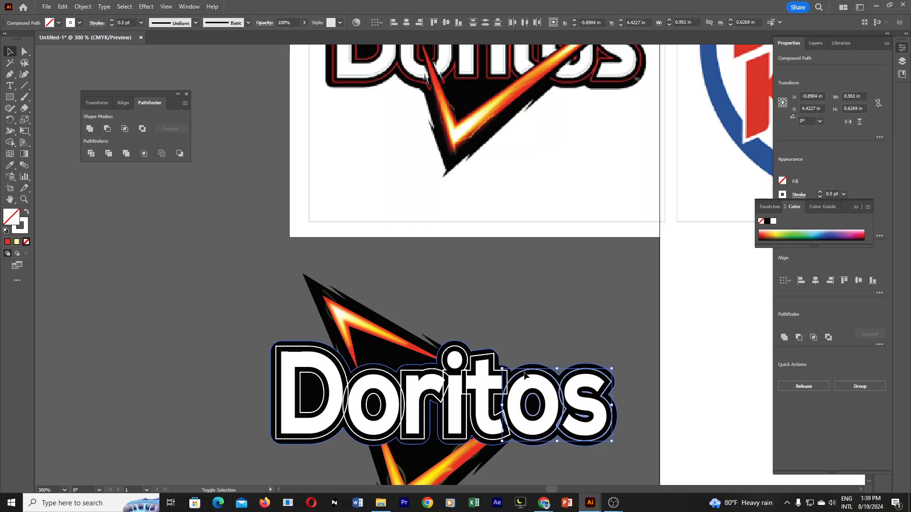
shift+click(496, 359)
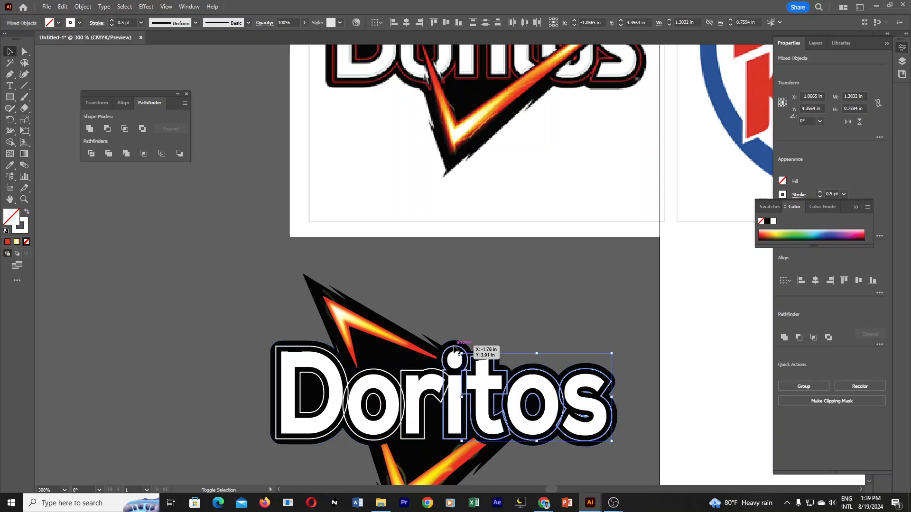
shift+click(454, 374)
shift+click(418, 371)
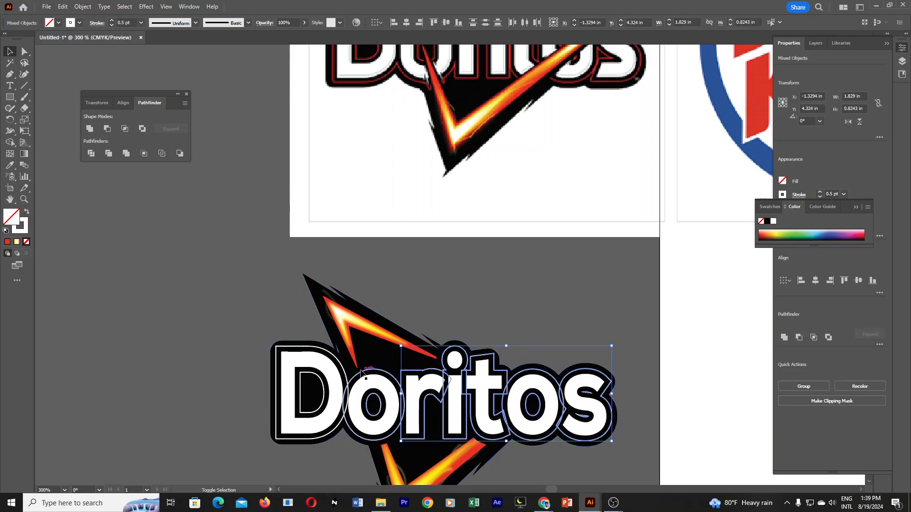
shift+click(357, 374)
shift+click(287, 389)
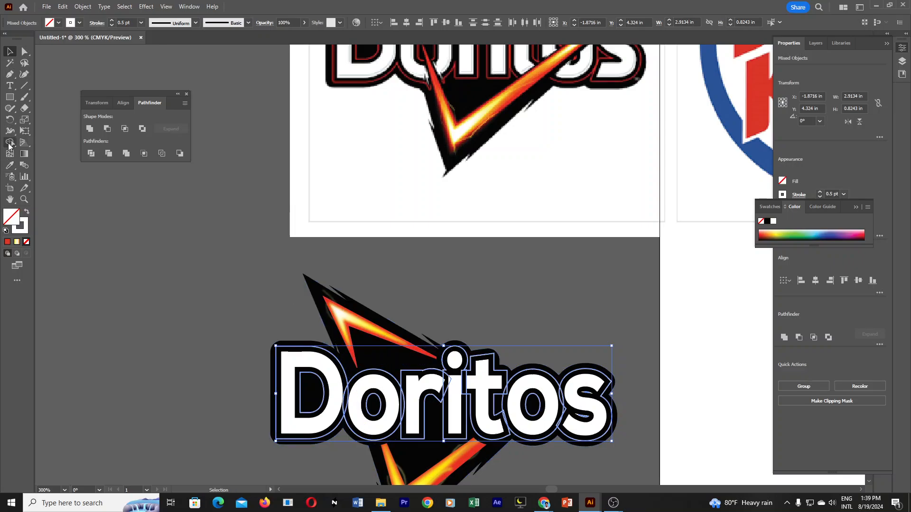
Sample the Burger King lettering's red onto the selected outlines, make it their stroke with no fill, and group them.
click(15, 164)
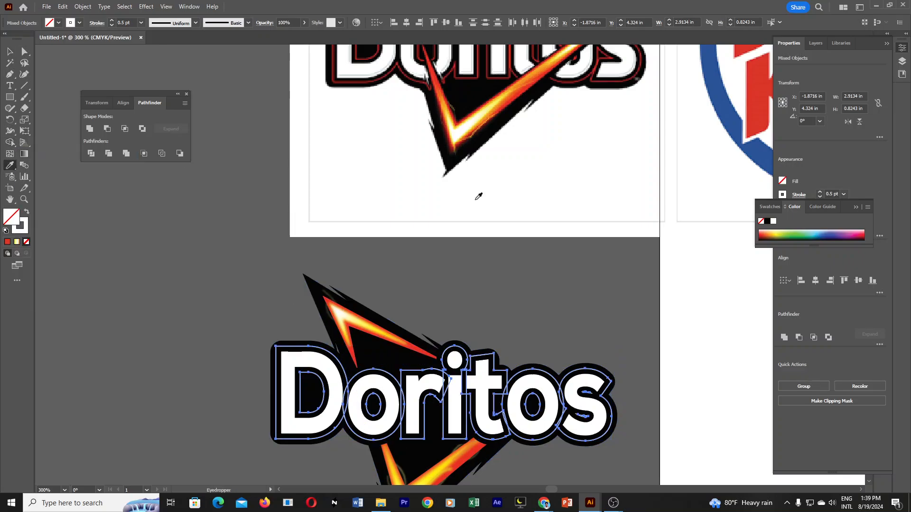
ctrl+alt+click(549, 300)
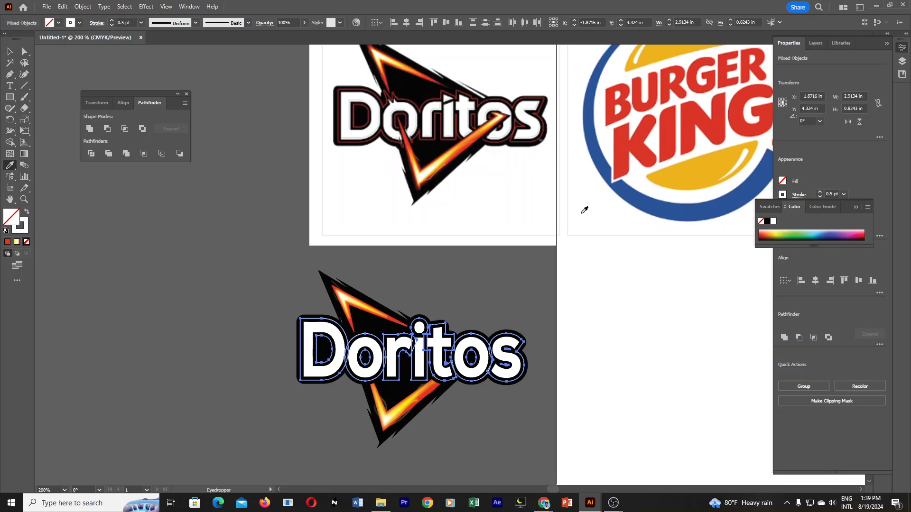
click(649, 140)
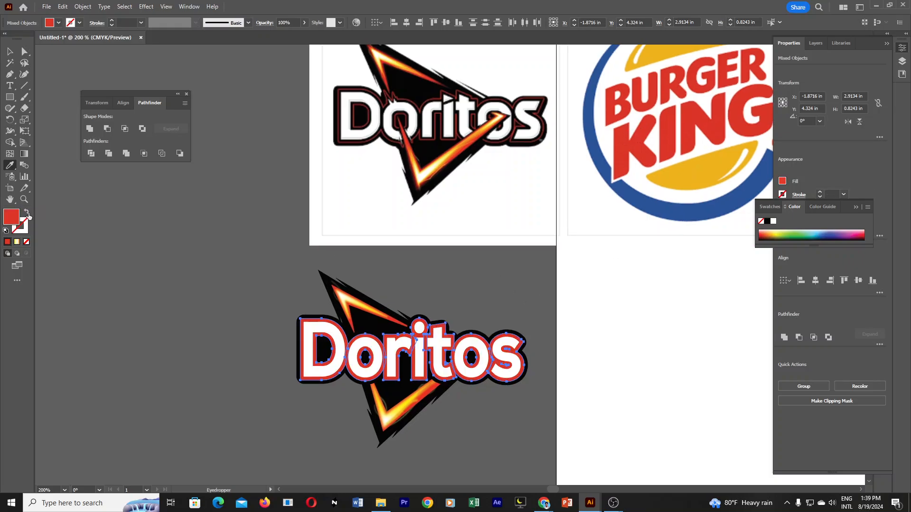
click(27, 212)
click(10, 52)
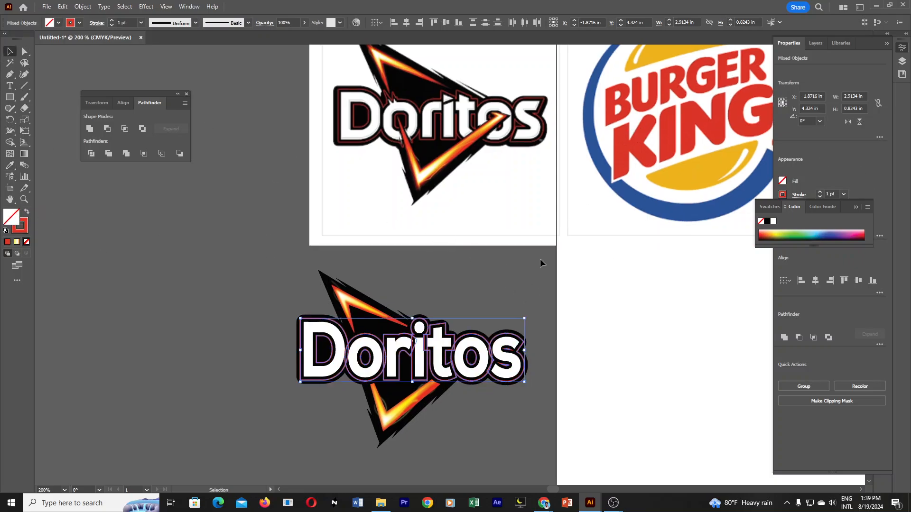
key(ctrl+g)
click(512, 425)
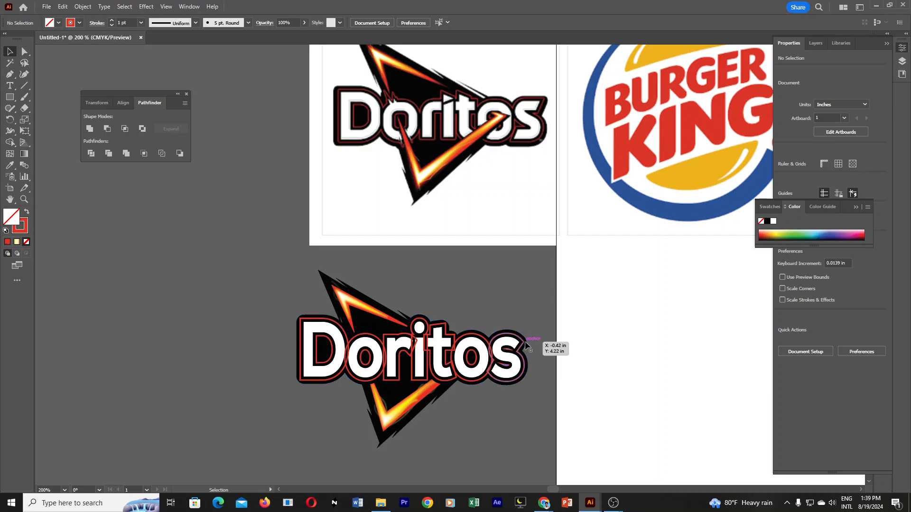
Try moving the group of red outlines away from the white lettering and undo each move.
drag(524, 340, 609, 290)
key(ctrl+z)
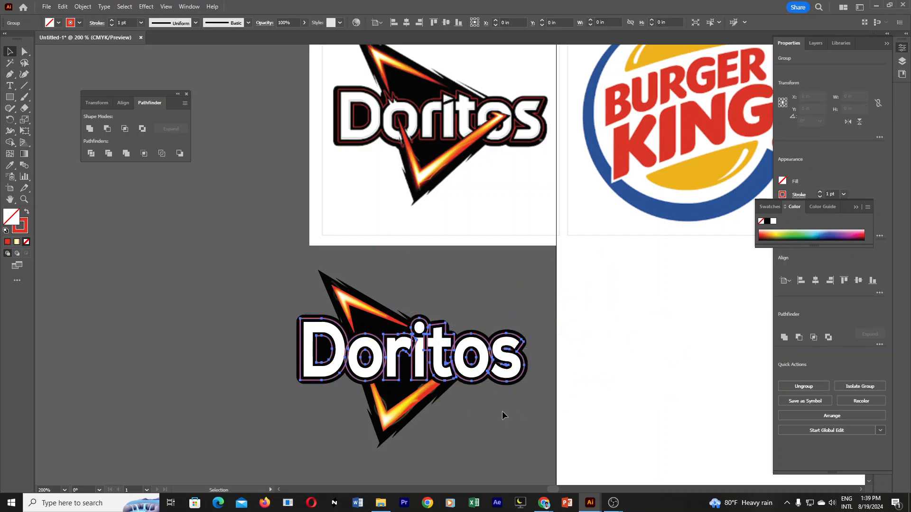
drag(526, 342, 575, 308)
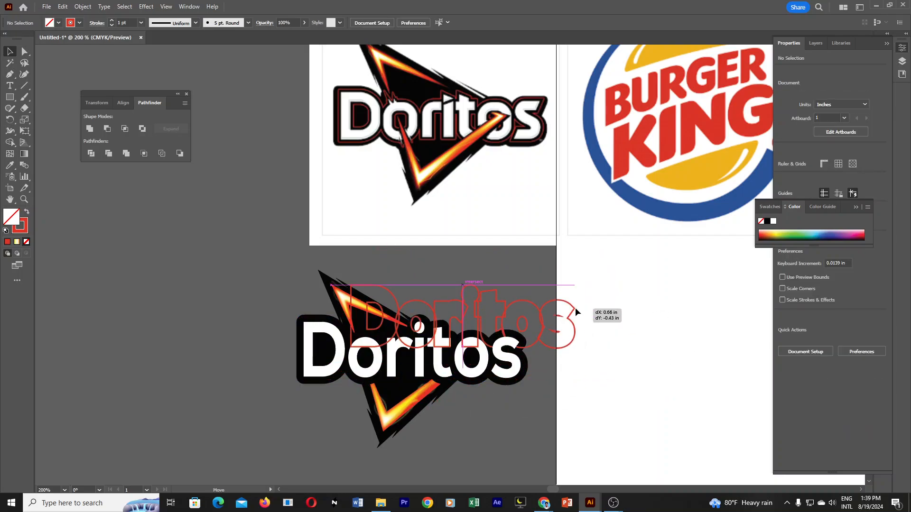
key(ctrl+z)
click(528, 408)
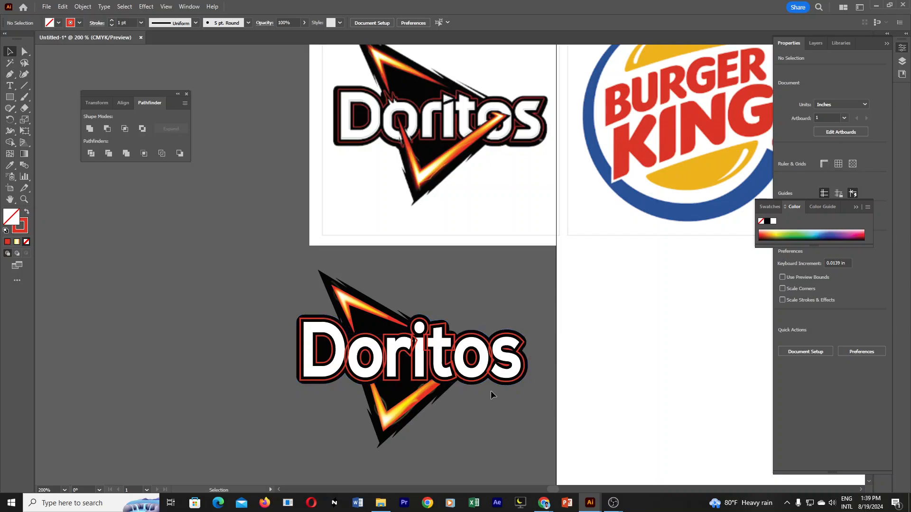
ctrl+click(417, 361)
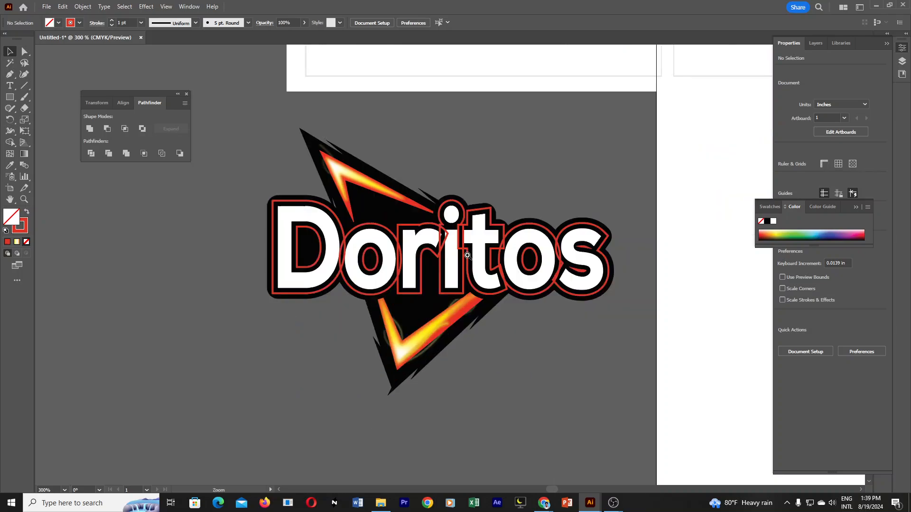
ctrl+click(467, 248)
drag(457, 285, 480, 300)
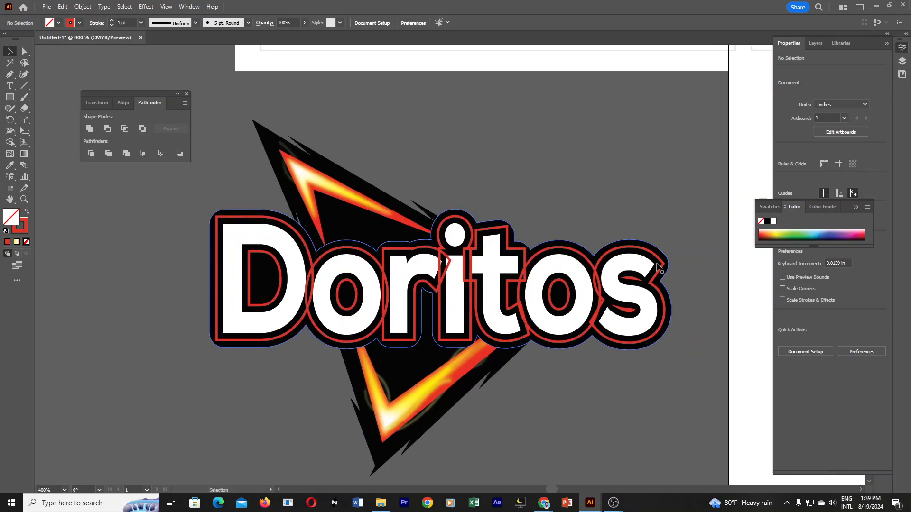
drag(664, 267, 572, 328)
key(ctrl+z)
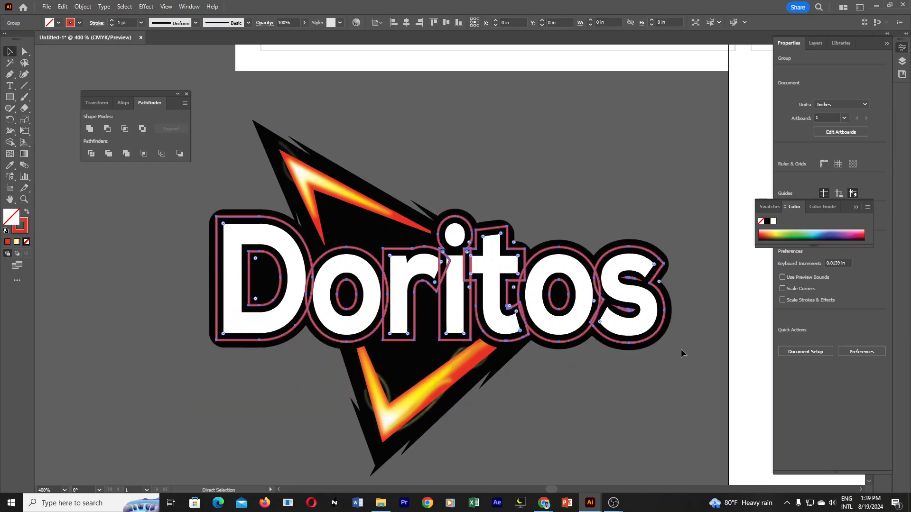
click(702, 344)
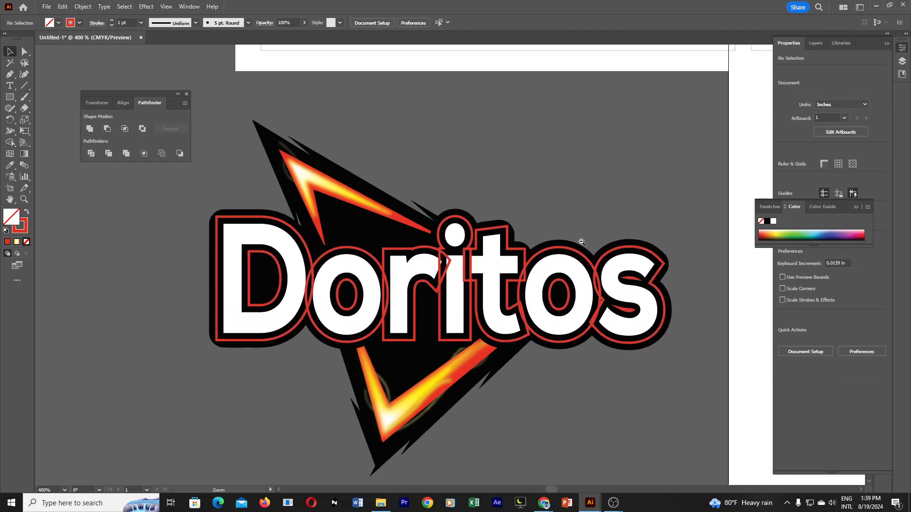
Compare the redrawn lettering and its red outlines with the reference Doritos logo.
ctrl+alt+click(580, 242)
ctrl+alt+click(580, 242)
ctrl+alt+click(375, 243)
ctrl+click(454, 259)
ctrl+click(453, 253)
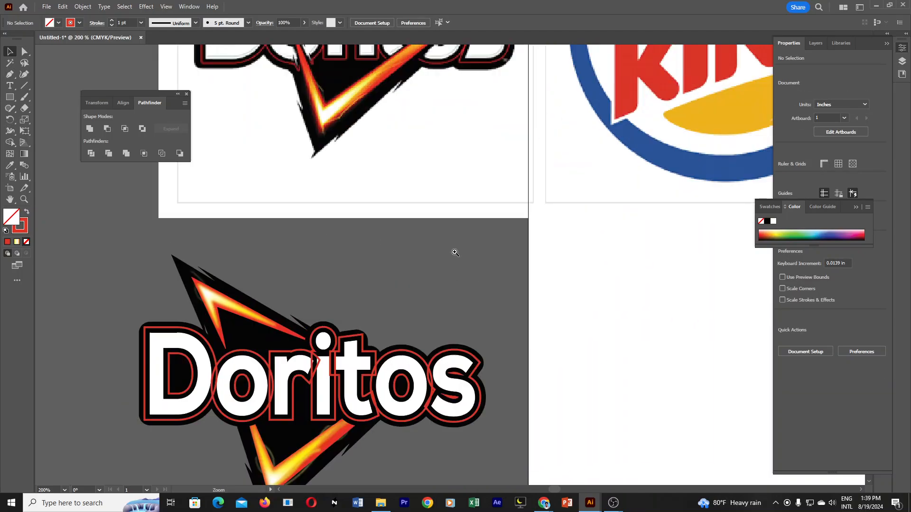
drag(420, 252, 533, 321)
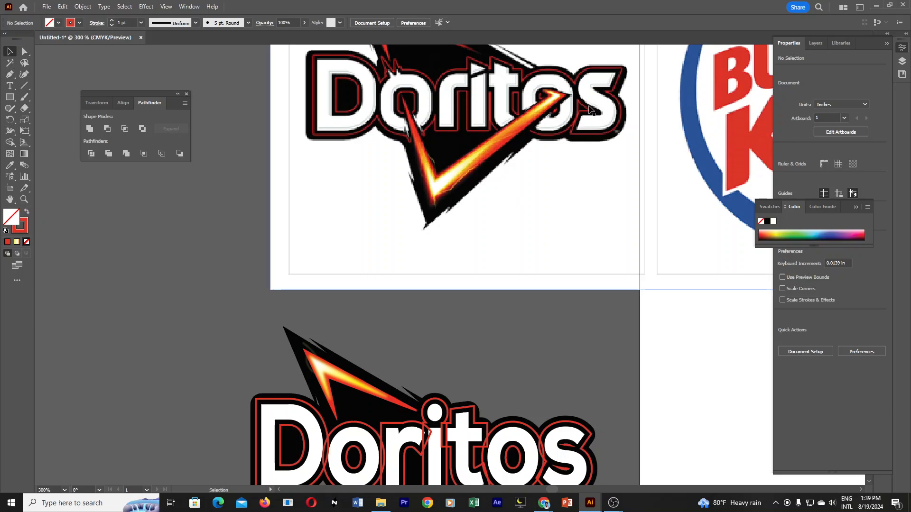
scroll(592, 358, down, 2)
ctrl+click(531, 394)
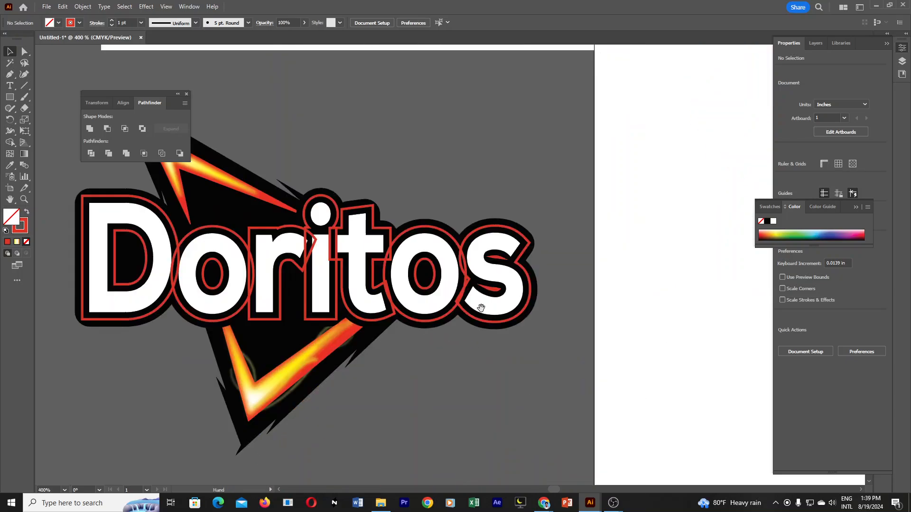
drag(480, 305, 589, 328)
ctrl+click(540, 317)
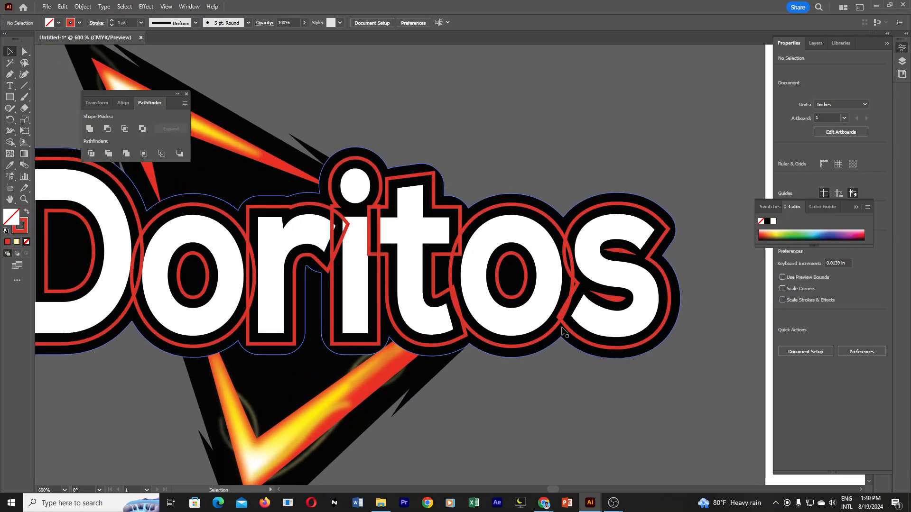
Select the red outline group and merge its overlapping regions from the D through the t with Shape Builder.
click(676, 298)
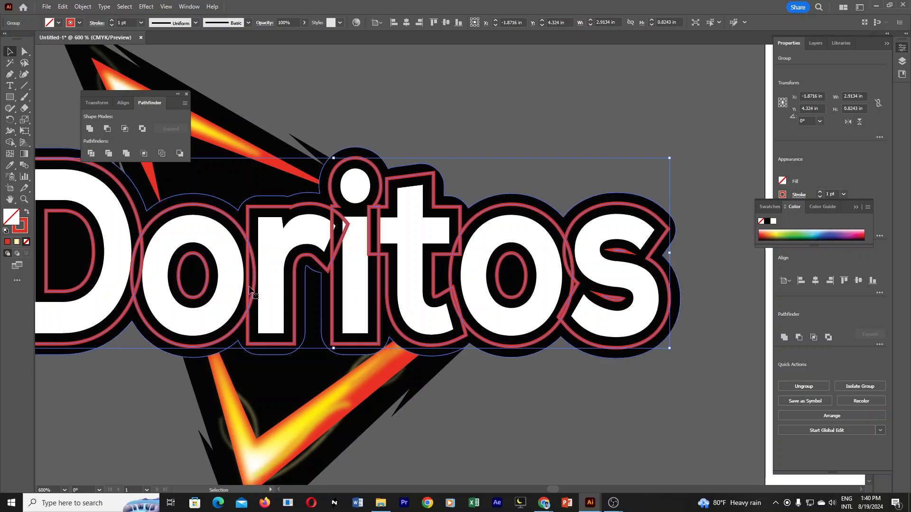
click(10, 142)
click(62, 143)
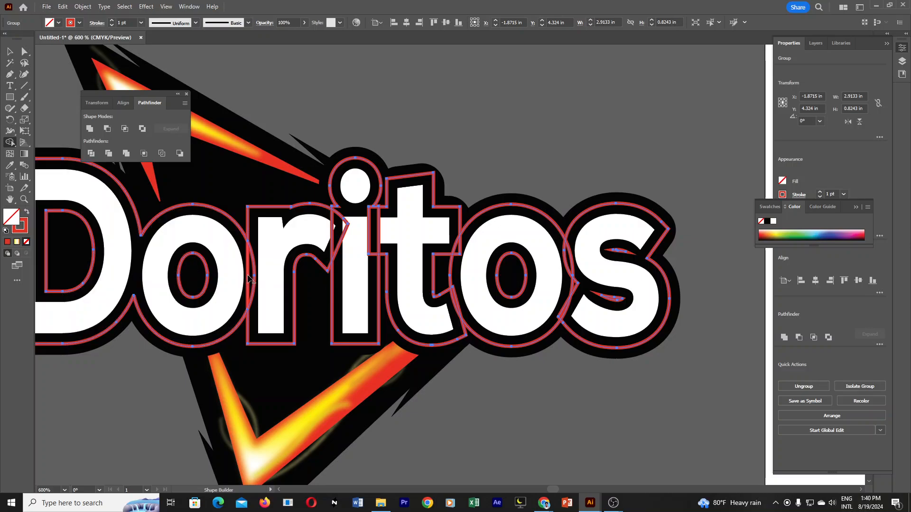
drag(257, 285, 240, 284)
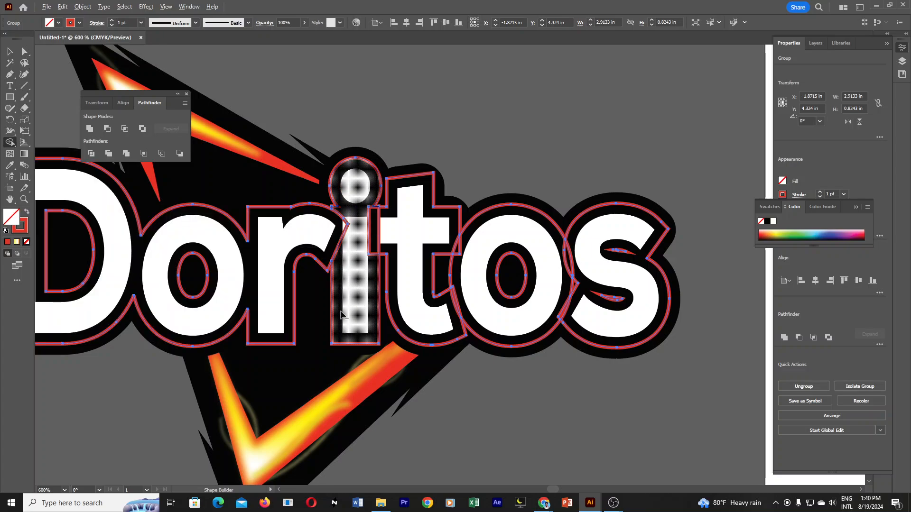
drag(341, 255, 338, 252)
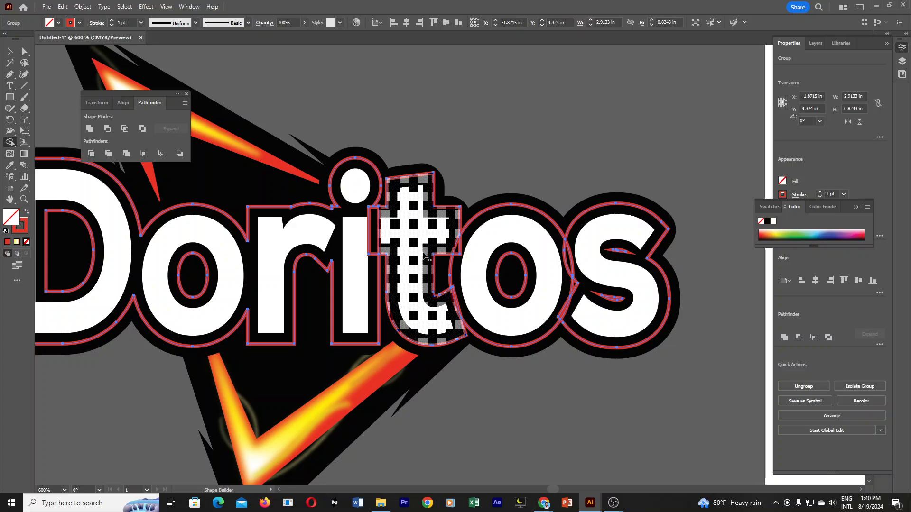
alt+click(371, 236)
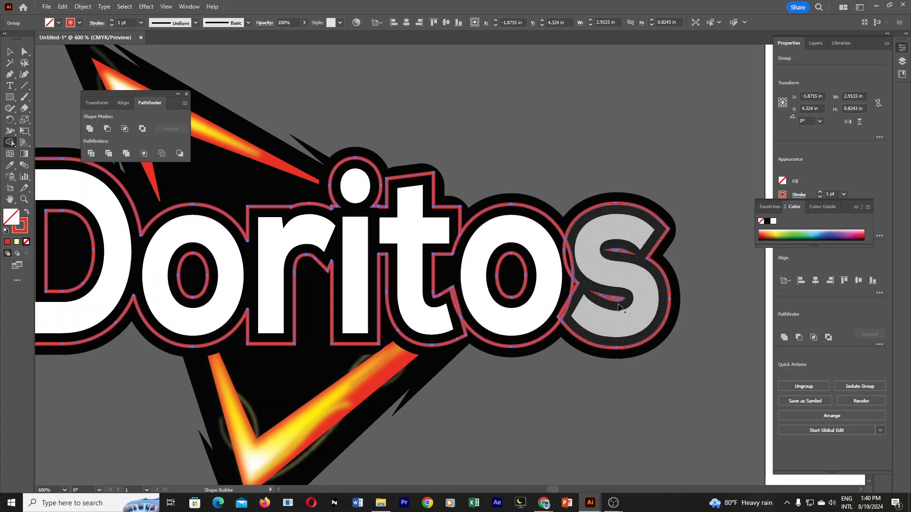
Merge the overlapping red outline regions between the last o and the s with Shape Builder.
scroll(467, 266, down, 1)
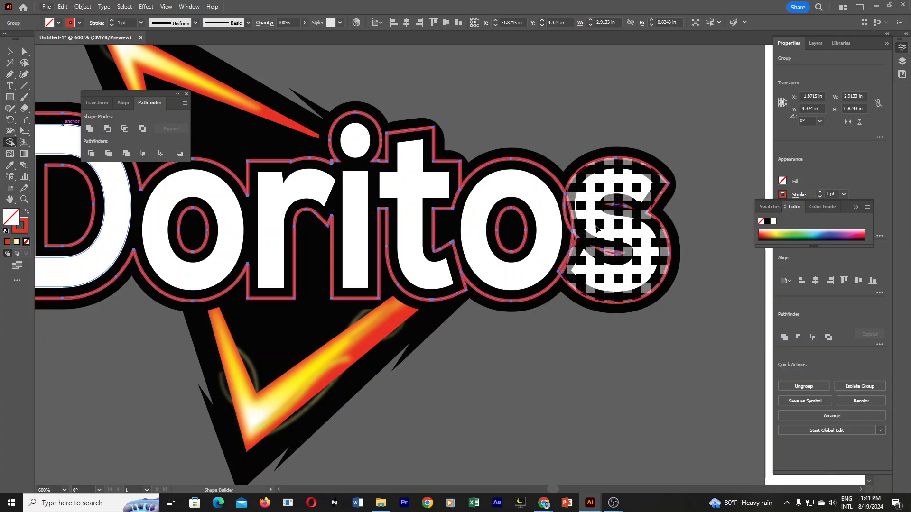
drag(613, 219, 619, 257)
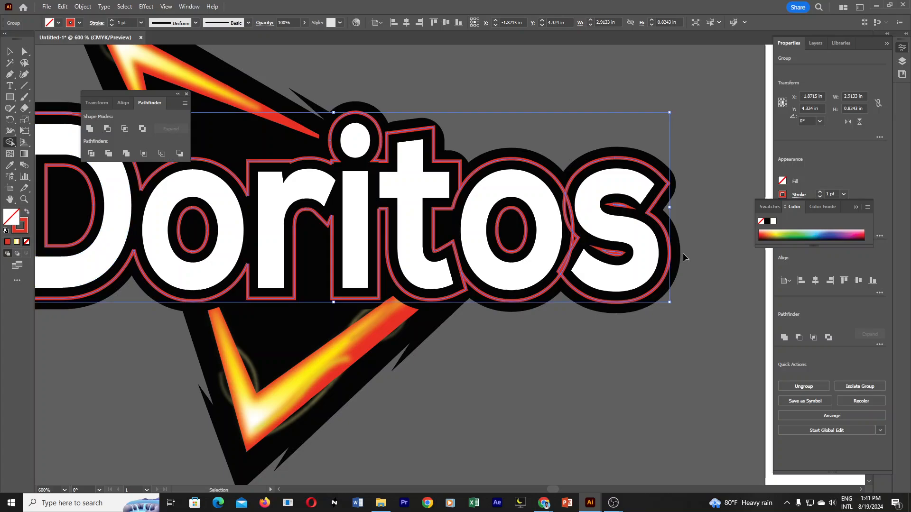
click(9, 142)
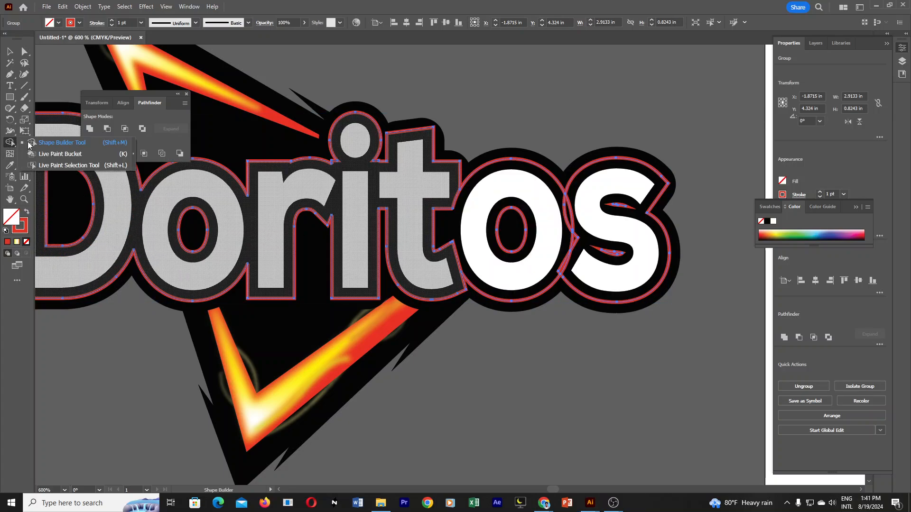
click(62, 143)
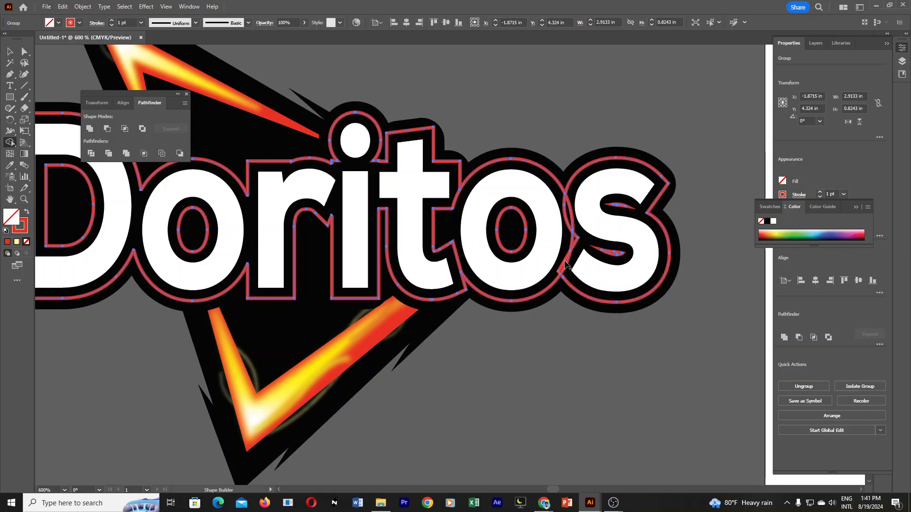
alt+click(576, 241)
alt+click(568, 215)
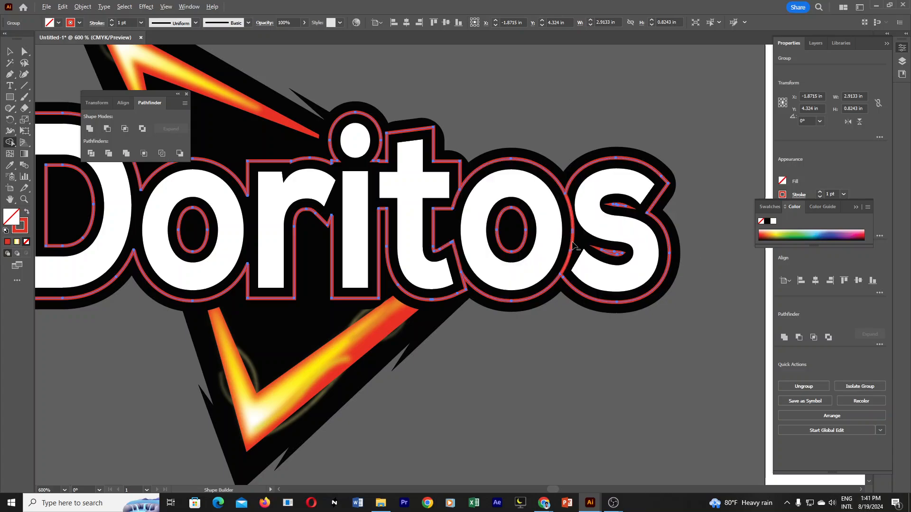
mouse_move(693, 251)
mouse_down()
mouse_move(566, 277)
mouse_move(749, 284)
mouse_up()
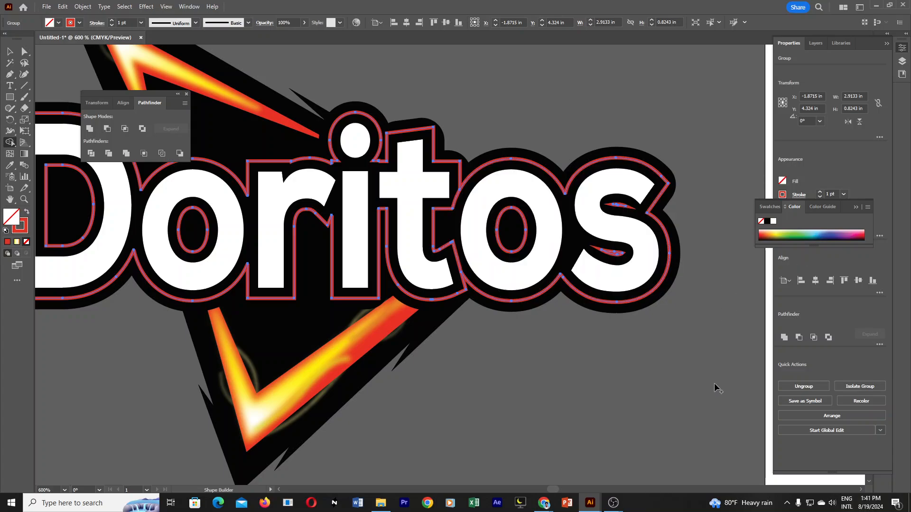
Join the outlines of the t and the last o and remove the leftover segments between them with Shape Builder.
alt+click(457, 199)
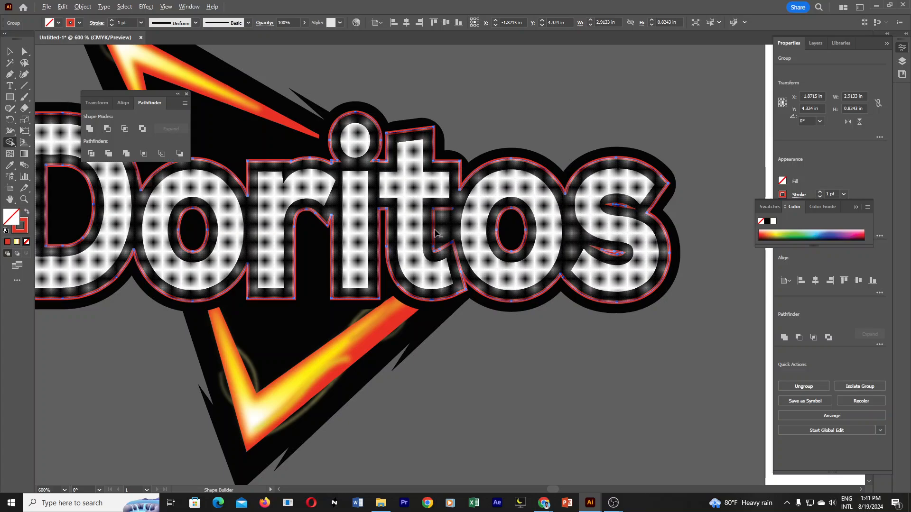
alt+click(445, 241)
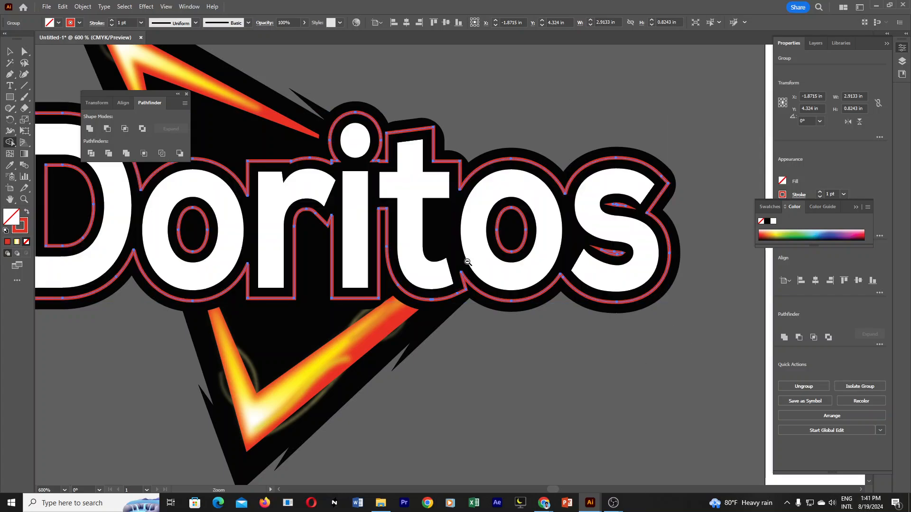
ctrl+alt+click(469, 262)
ctrl+alt+click(469, 261)
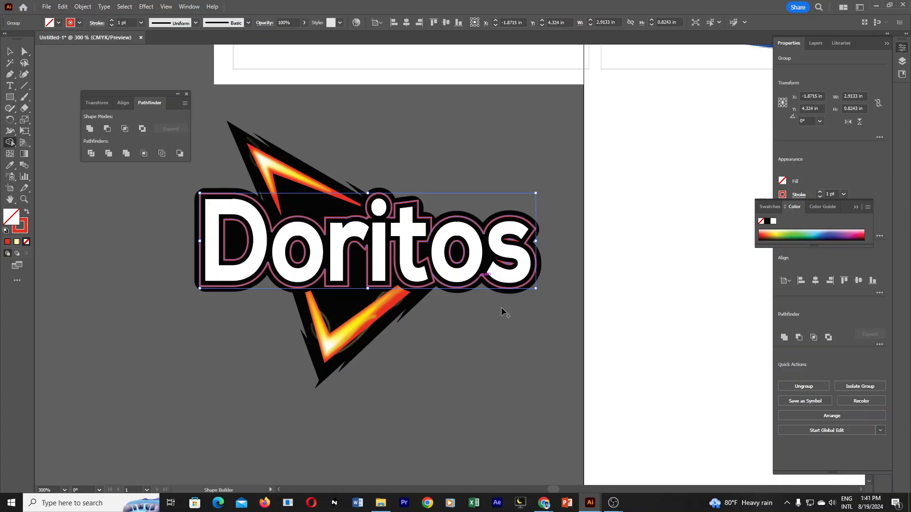
Deselect the merged red outline and compare the redrawn lettering with the reference Doritos logo.
ctrl+click(461, 264)
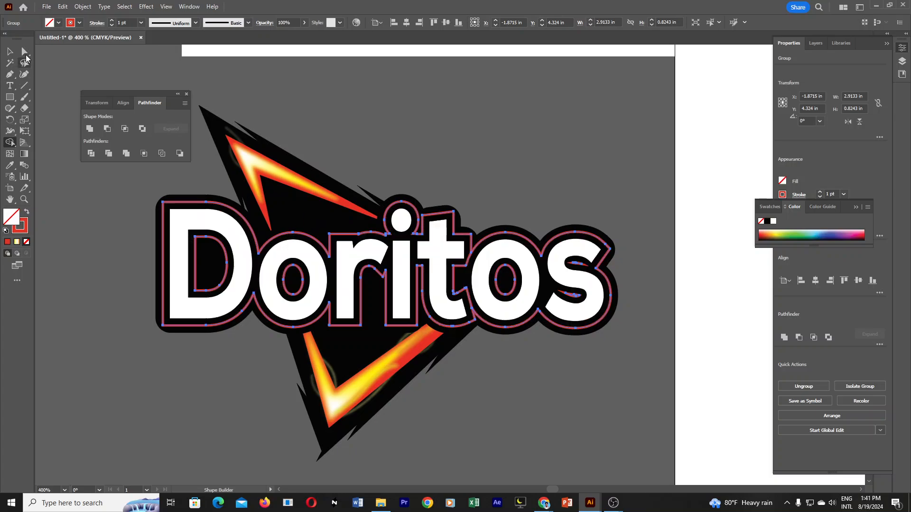
click(9, 55)
click(582, 391)
ctrl+alt+click(509, 339)
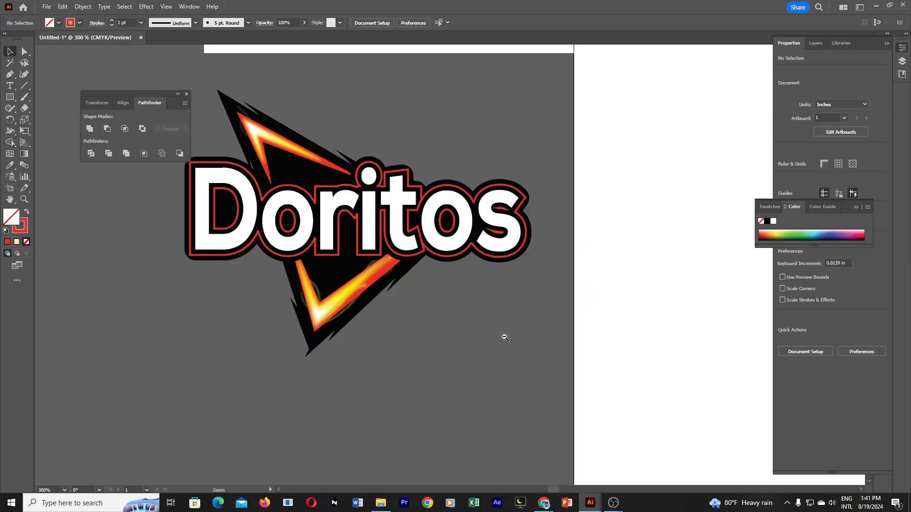
ctrl+alt+click(504, 337)
ctrl+alt+click(503, 334)
drag(444, 230, 574, 392)
ctrl+click(498, 349)
drag(489, 291, 581, 429)
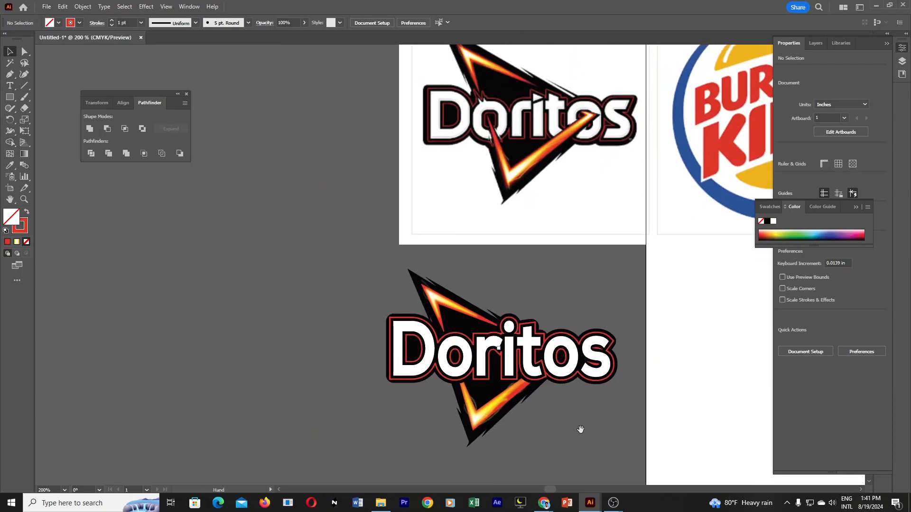
Reduce the stroke weight of the red outline group around the lettering to 0.5 pt.
click(611, 377)
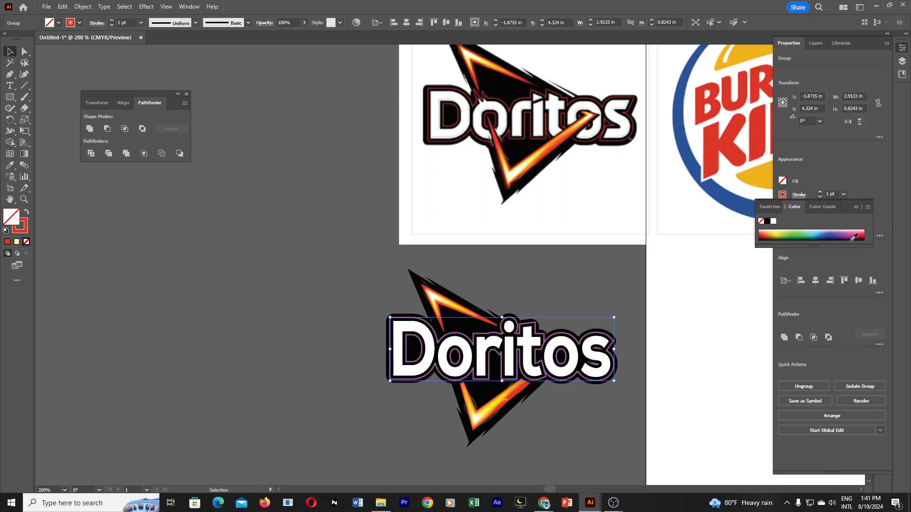
click(856, 207)
click(820, 197)
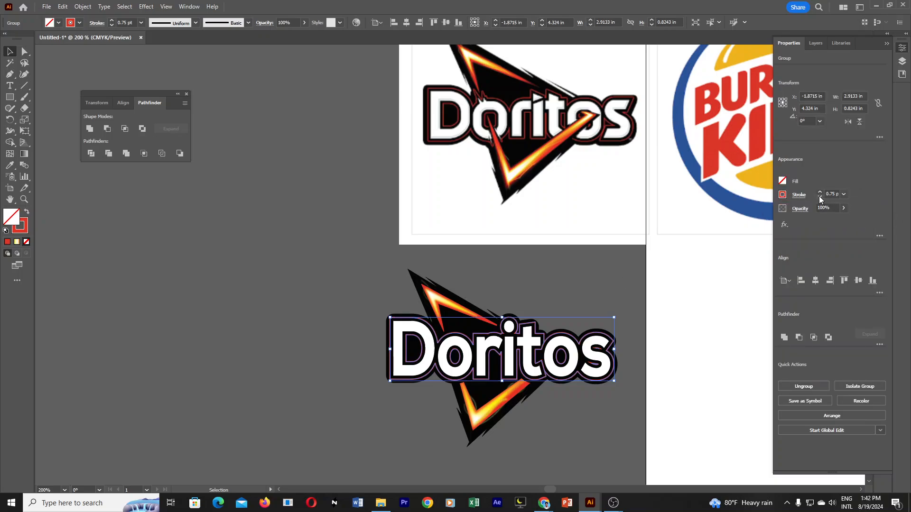
click(820, 198)
click(624, 412)
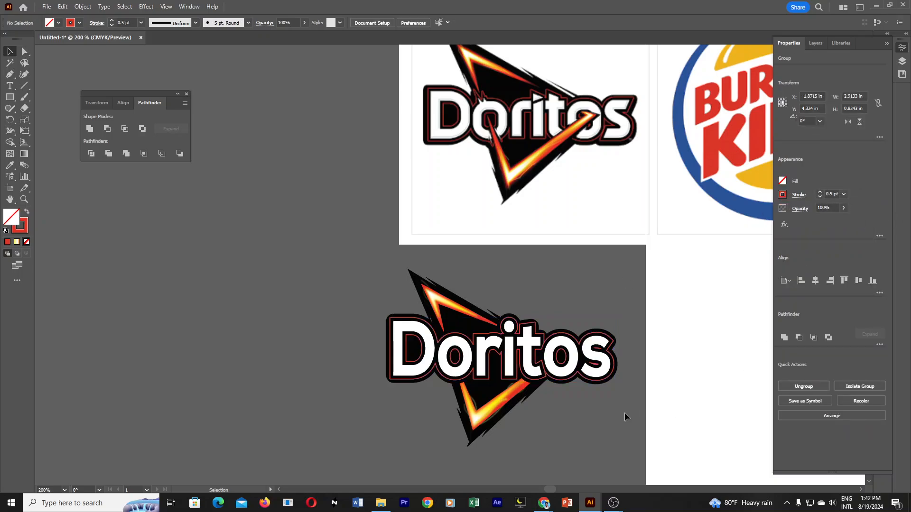
Change the lettering outline's stroke colour to the darker red BF1E16.
scroll(684, 395, up, 2)
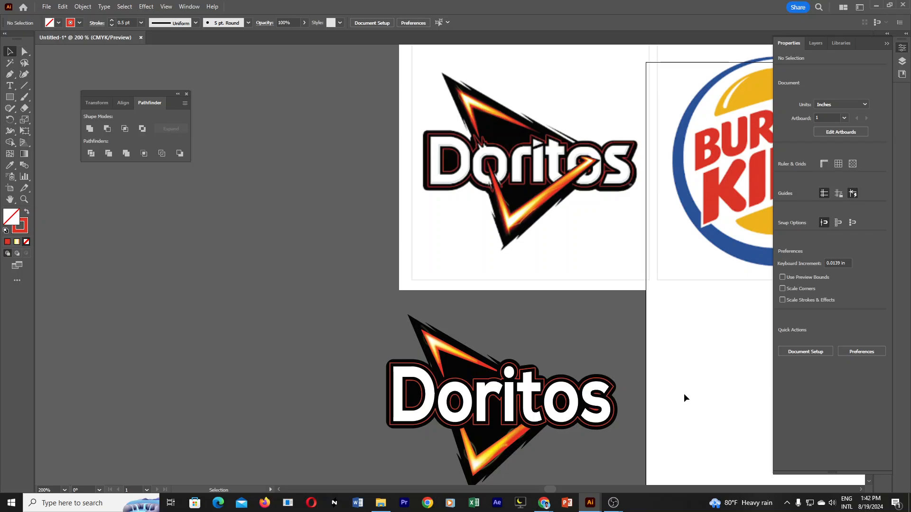
click(588, 427)
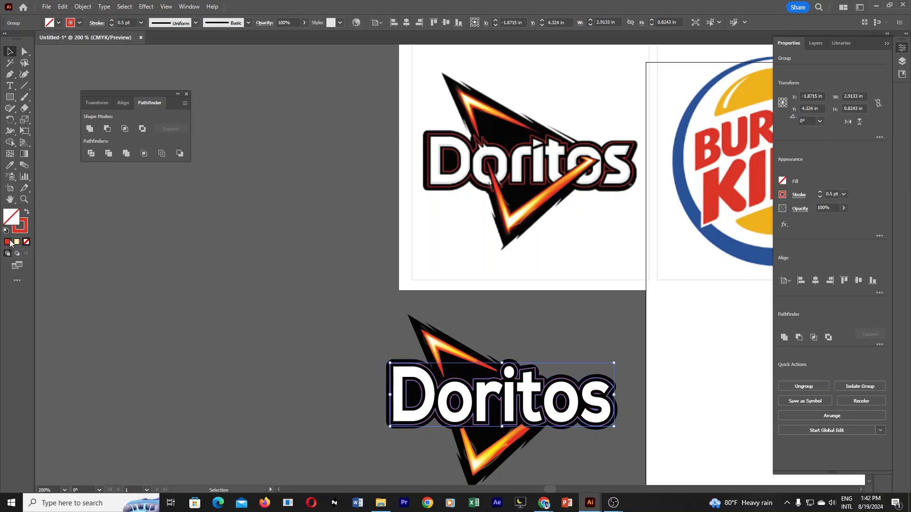
double_click(19, 226)
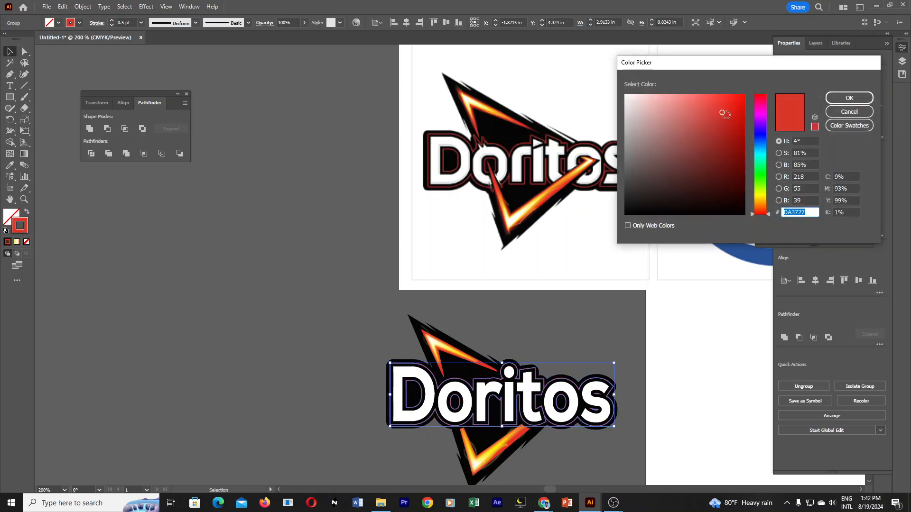
drag(725, 114, 731, 124)
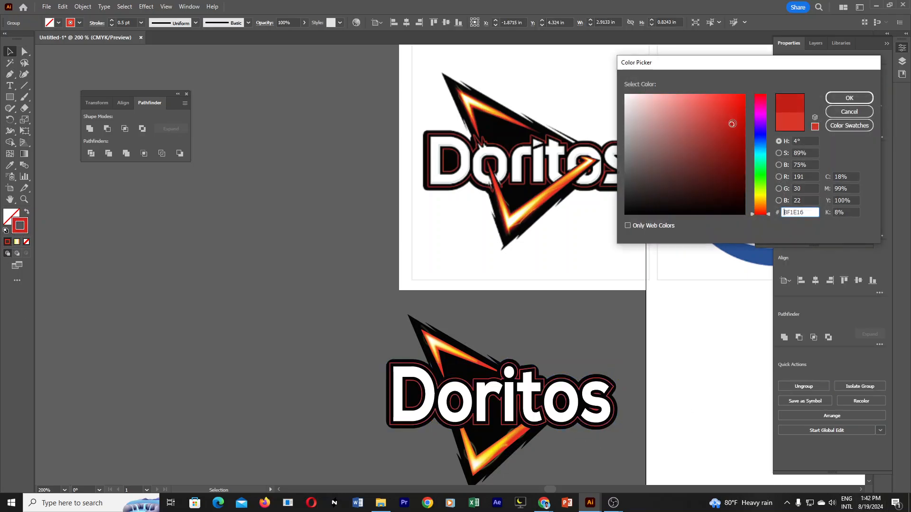
click(843, 99)
click(611, 328)
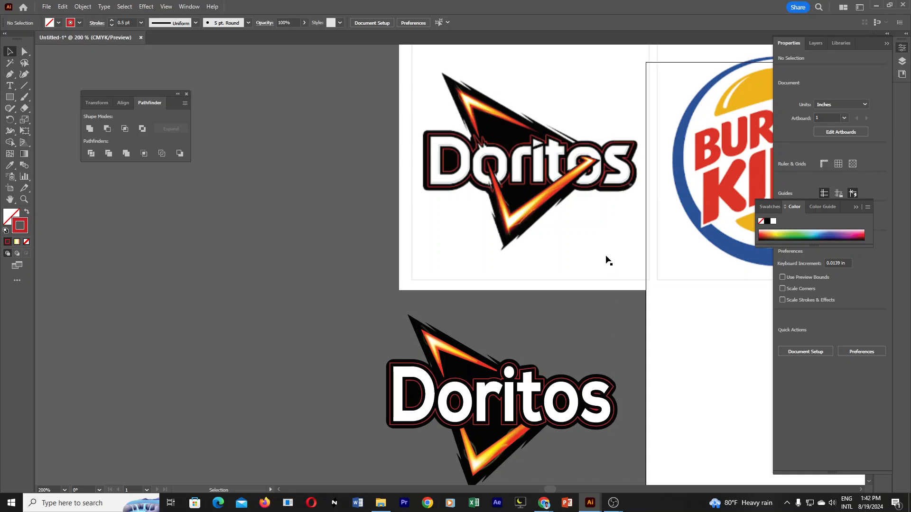
Bring the flame group to the front so its strokes overlap the white lettering.
scroll(600, 416, down, 2)
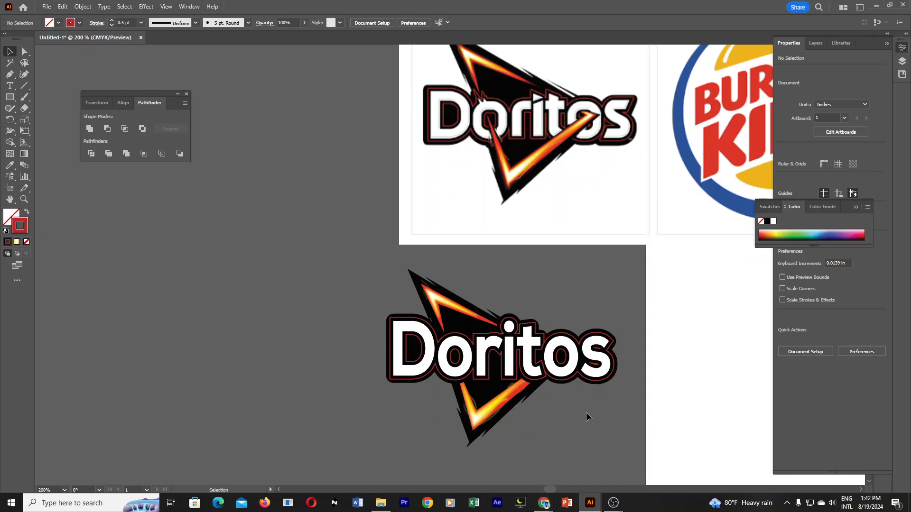
ctrl+alt+click(540, 364)
drag(519, 316, 642, 415)
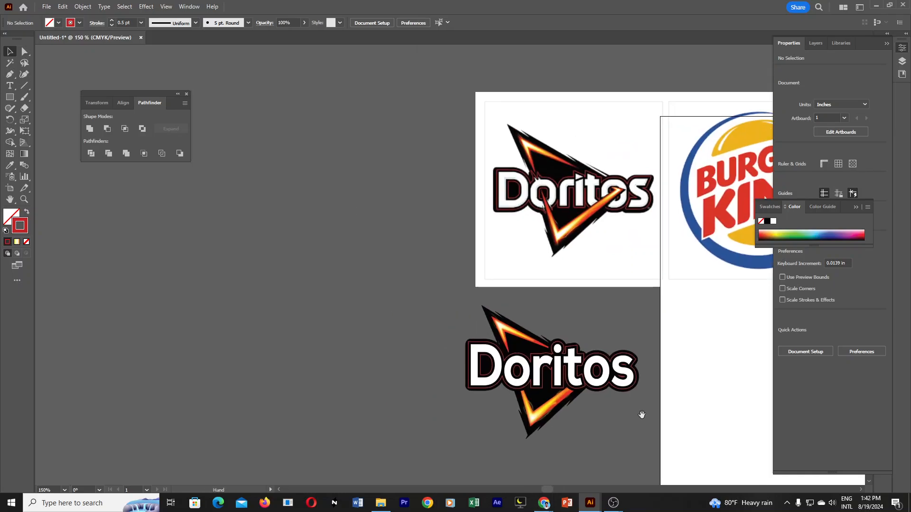
click(502, 329)
right_click(506, 328)
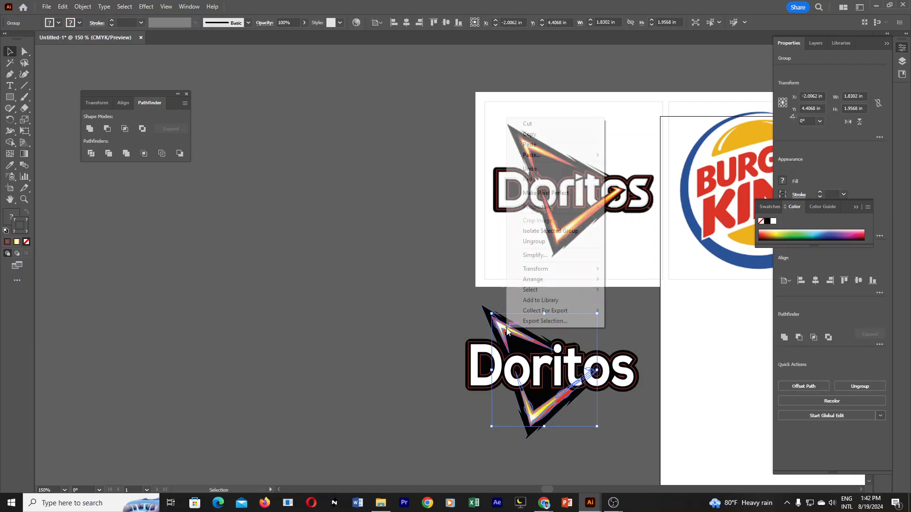
mouse_move(555, 280)
click(617, 279)
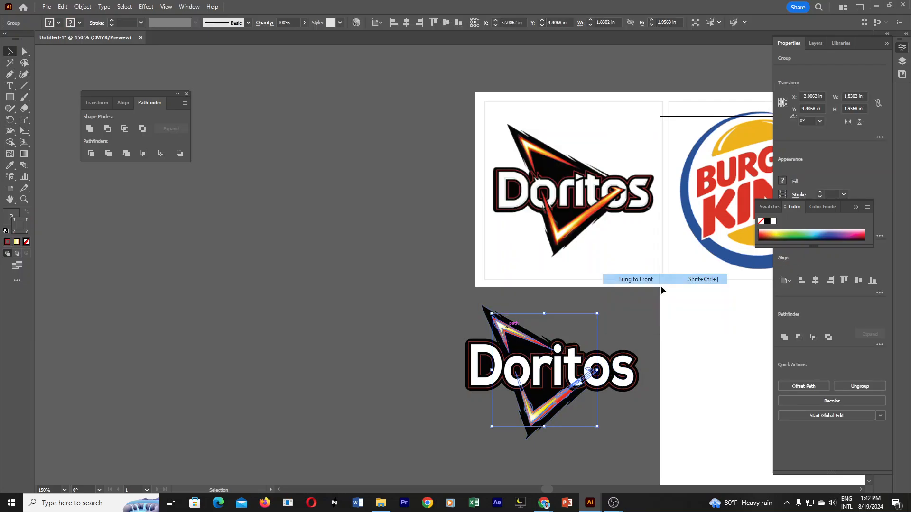
click(621, 423)
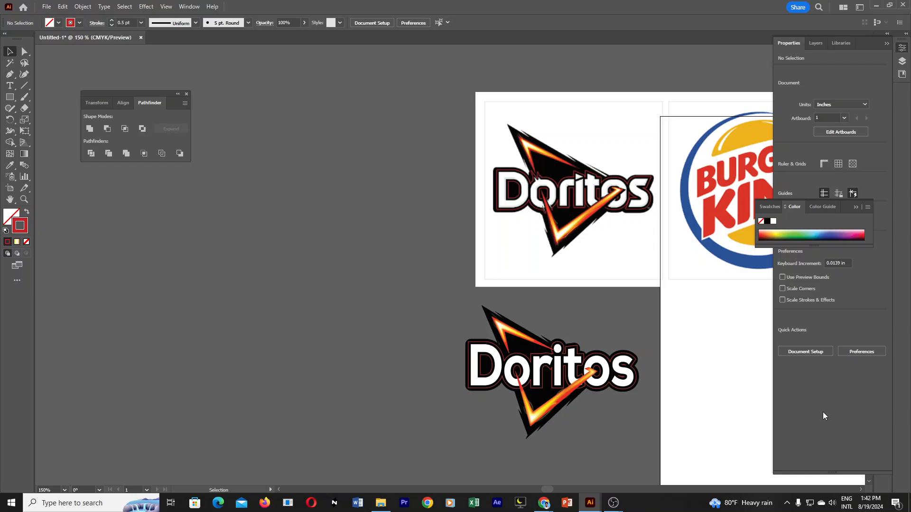
Examine how the flames cross the lettering and compare their edges with the reference Doritos logo.
ctrl+click(564, 295)
ctrl+click(516, 327)
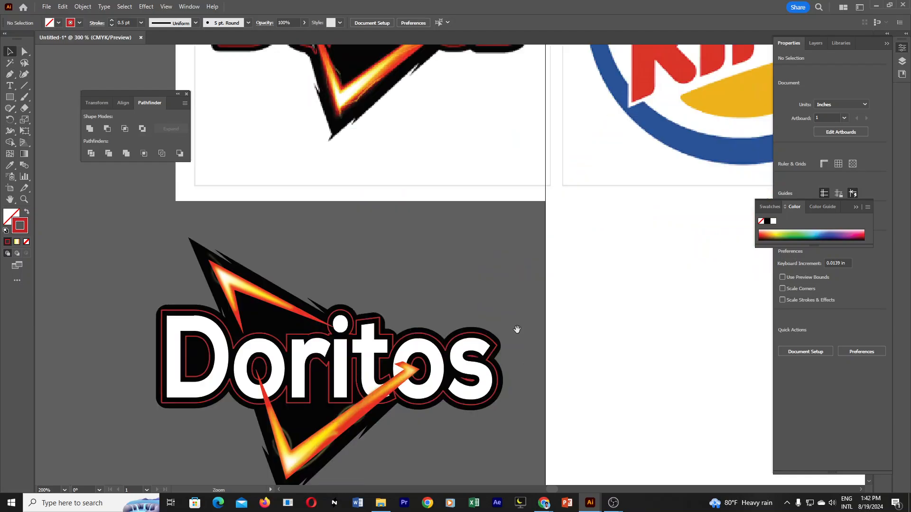
drag(460, 314, 596, 375)
scroll(522, 228, up, 3)
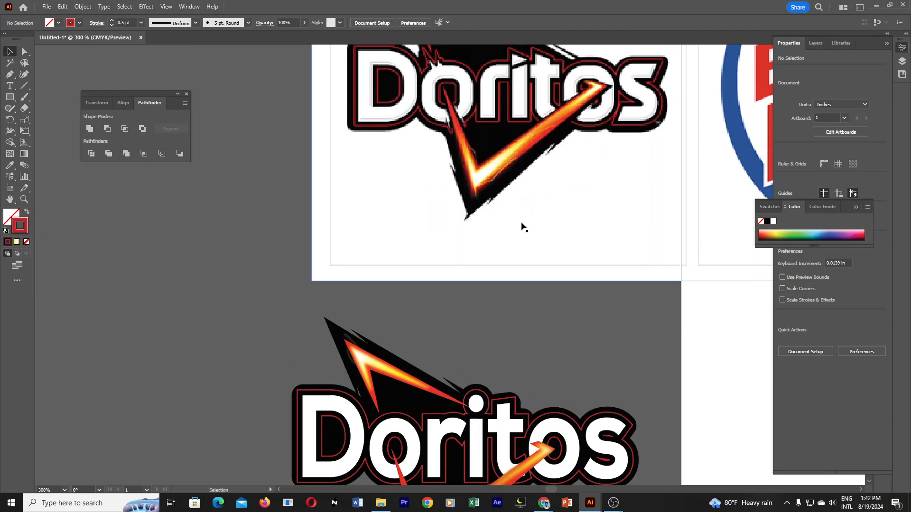
scroll(493, 99, down, 2)
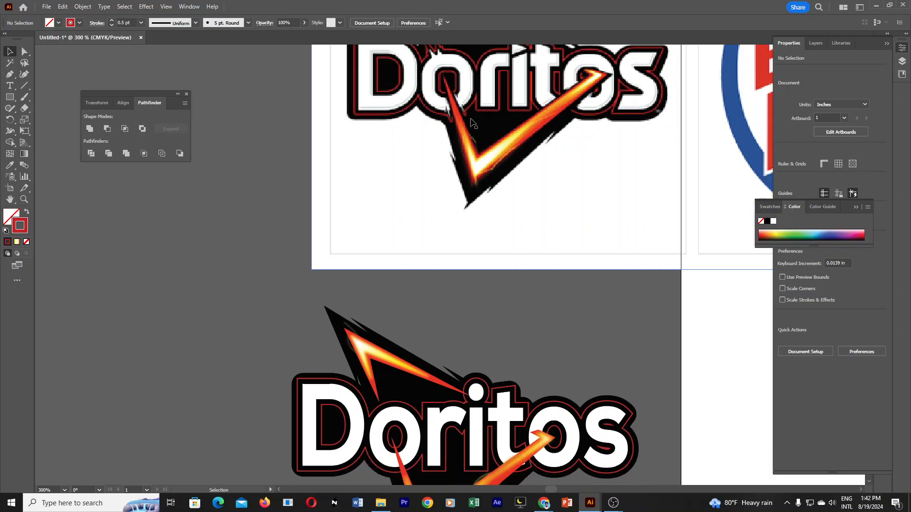
scroll(447, 99, down, 3)
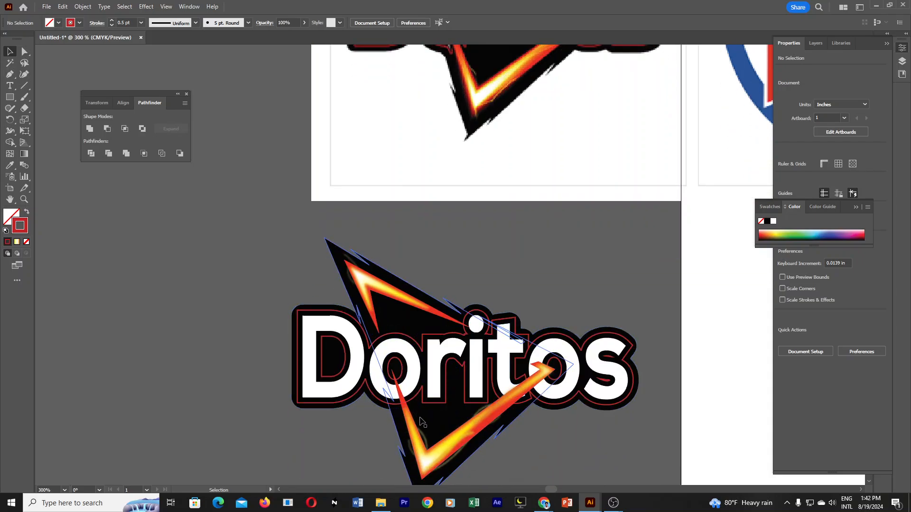
scroll(469, 139, up, 6)
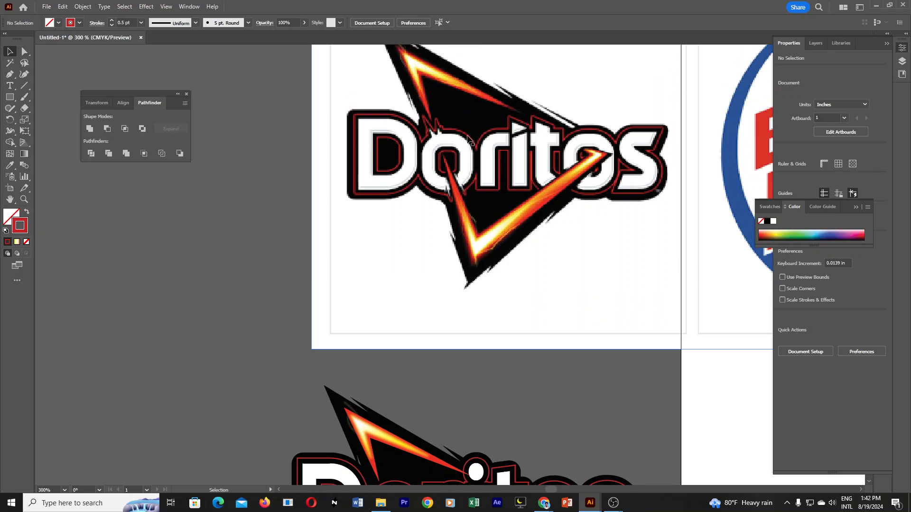
scroll(426, 342, down, 4)
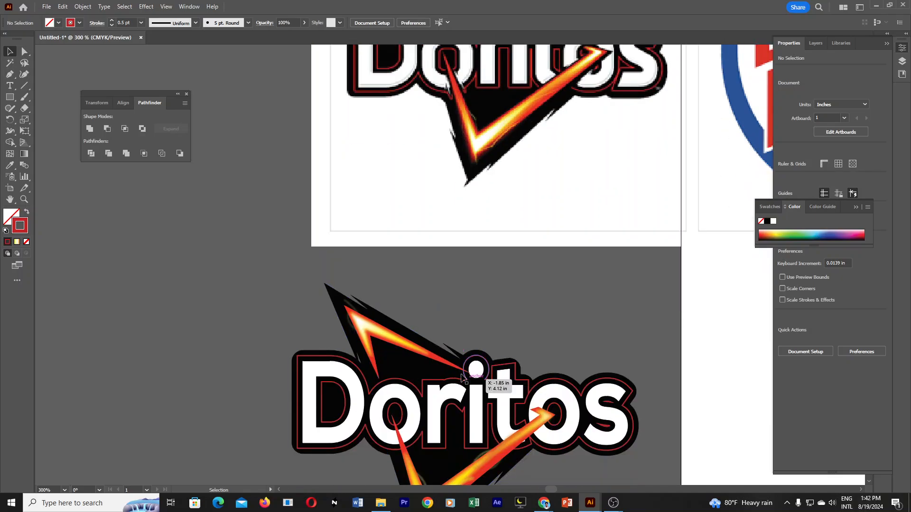
scroll(495, 415, right, 2)
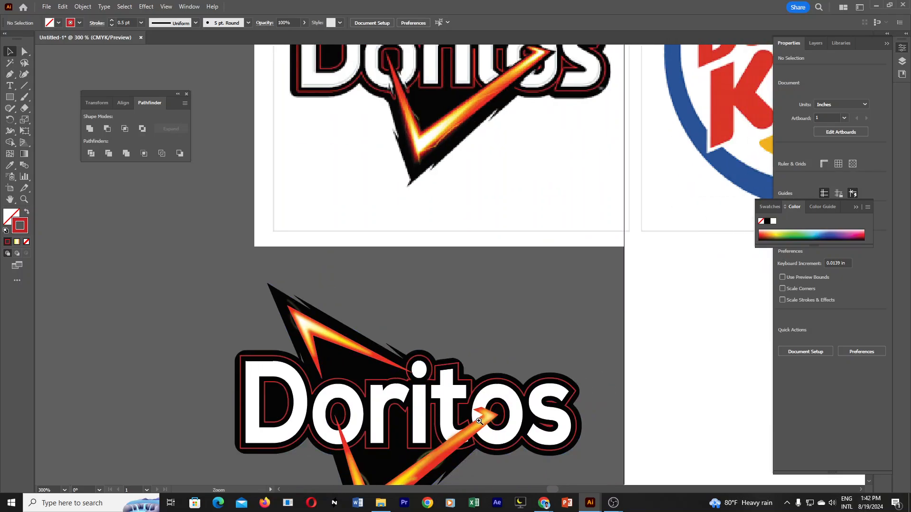
click(454, 417)
alt+click(489, 254)
alt+click(486, 252)
alt+click(485, 252)
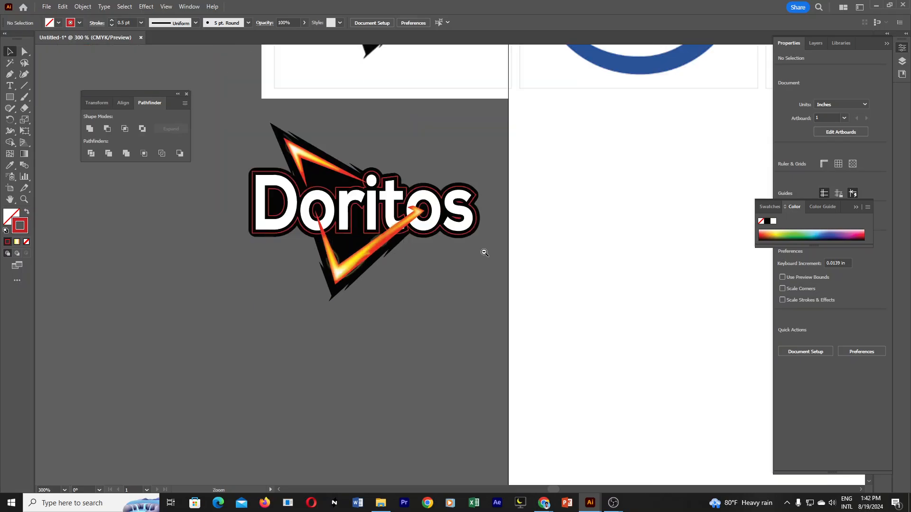
drag(467, 244, 602, 381)
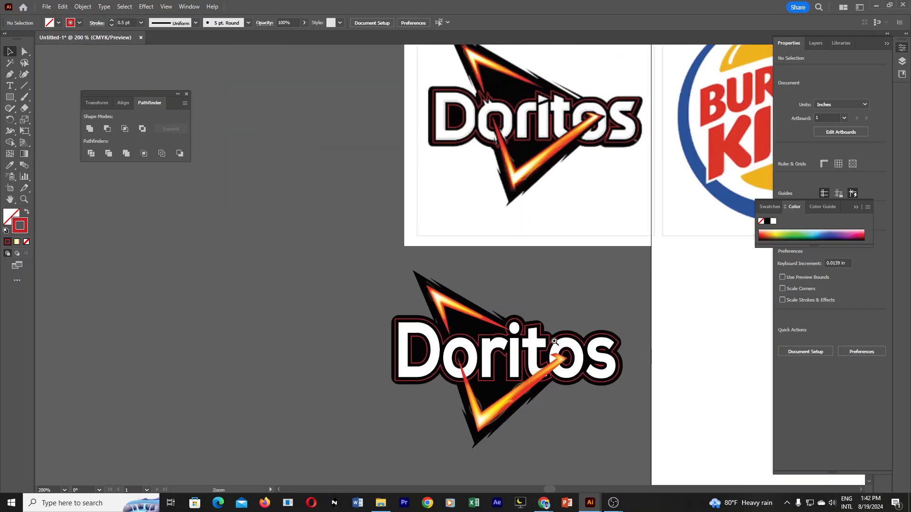
click(521, 351)
alt+click(516, 284)
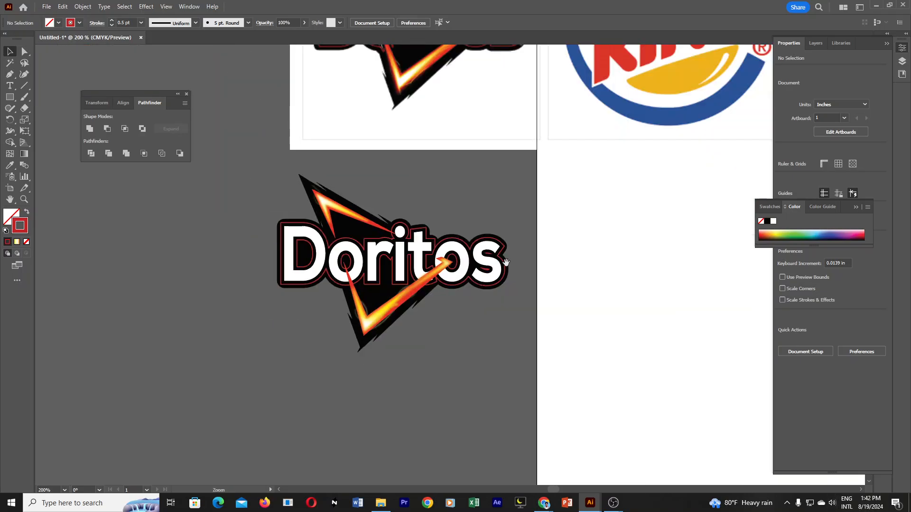
drag(507, 262, 581, 371)
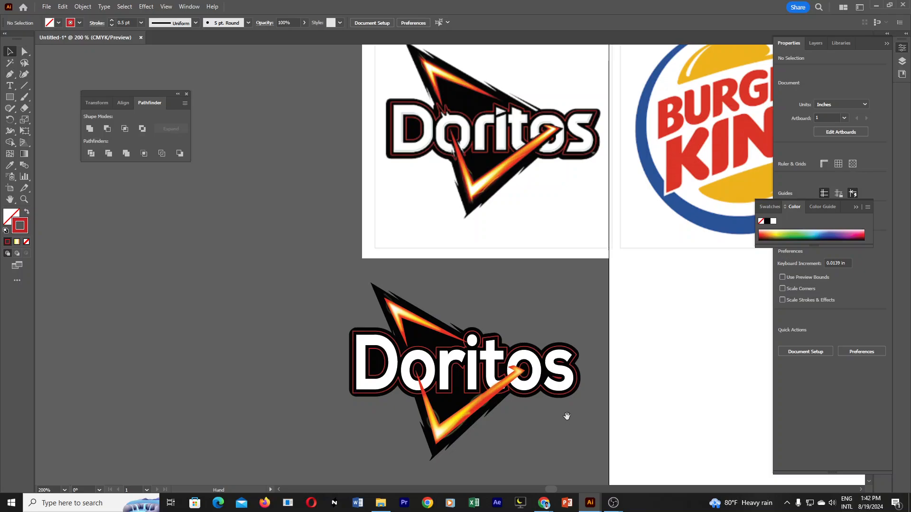
ctrl+click(500, 371)
ctrl+click(431, 313)
drag(431, 299, 511, 360)
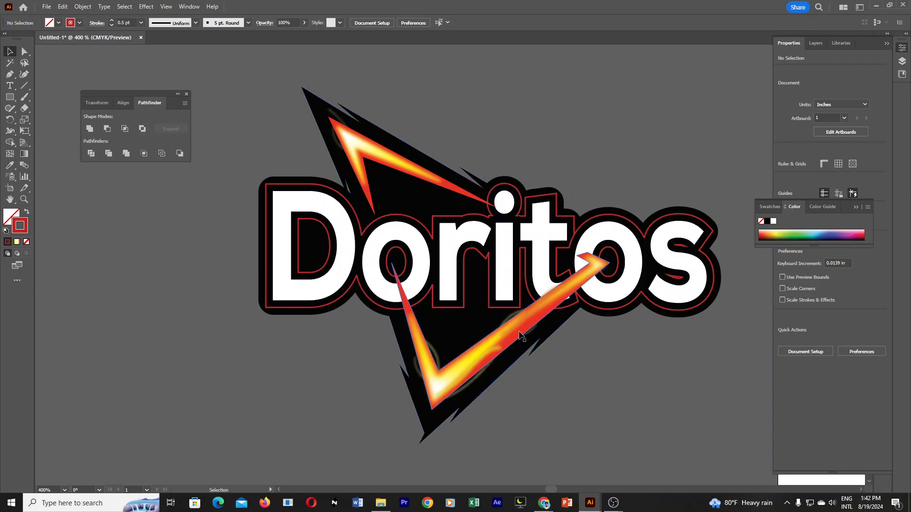
Isolate the flame group for editing its individual shapes.
click(536, 319)
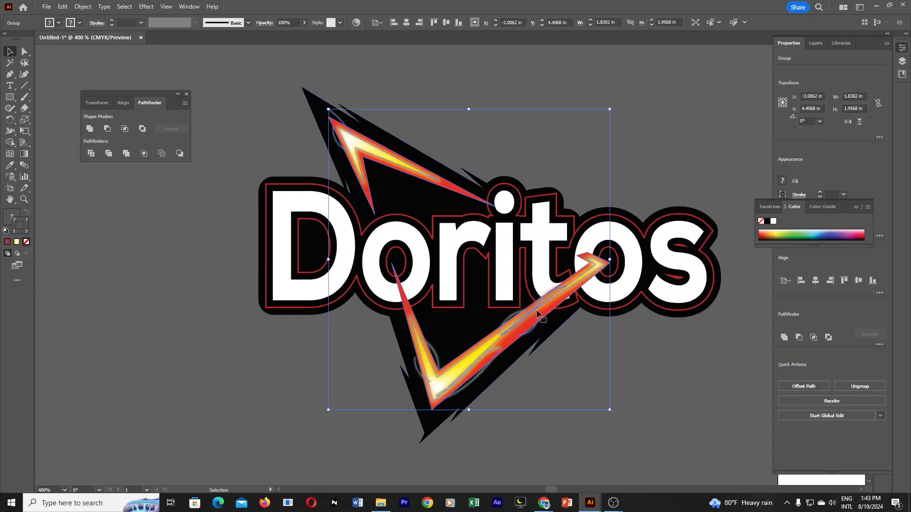
right_click(536, 311)
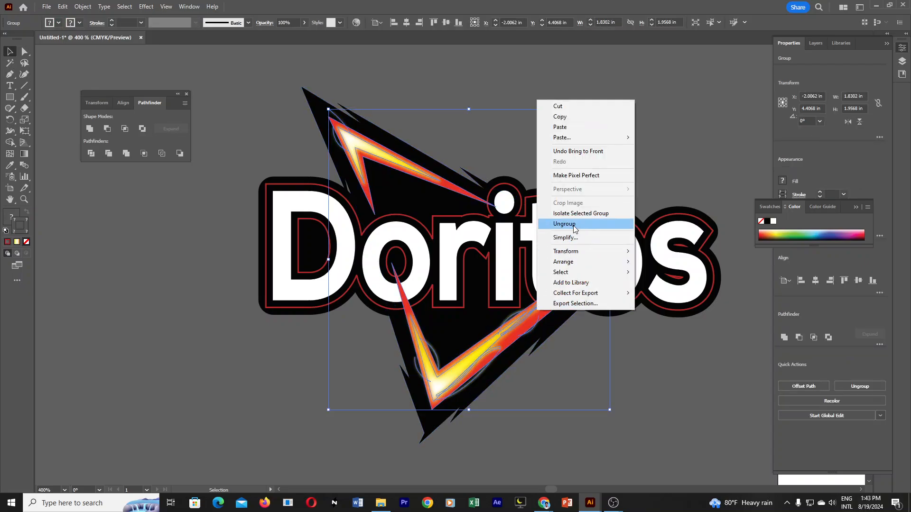
click(669, 351)
double_click(530, 317)
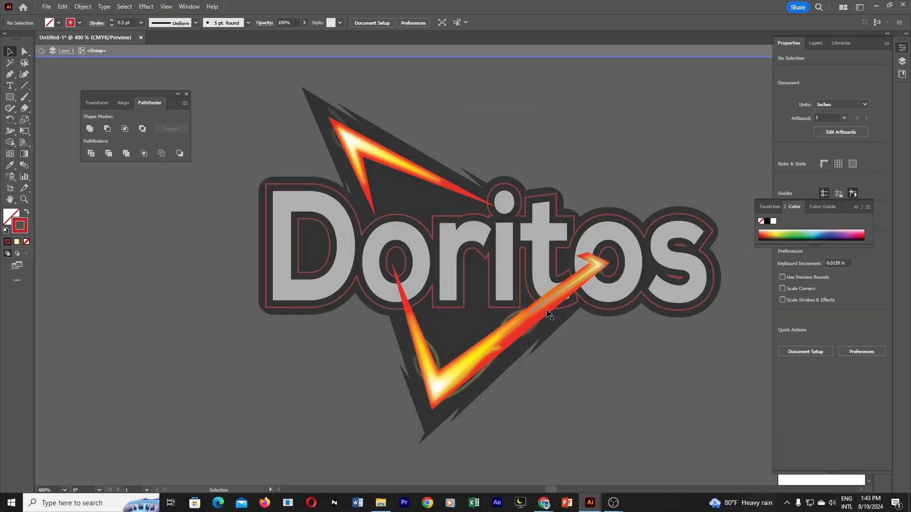
Give the lower flame's red base shape a black stroke 2 pt thick.
click(550, 317)
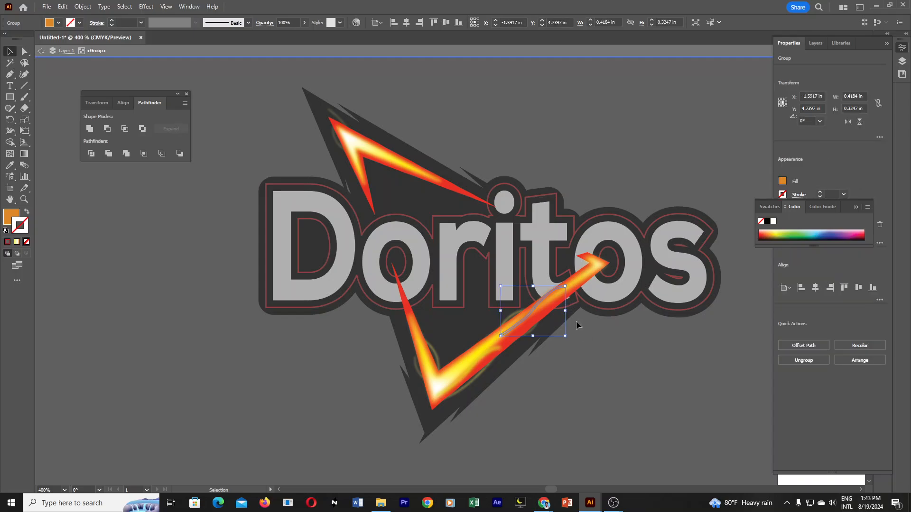
click(514, 340)
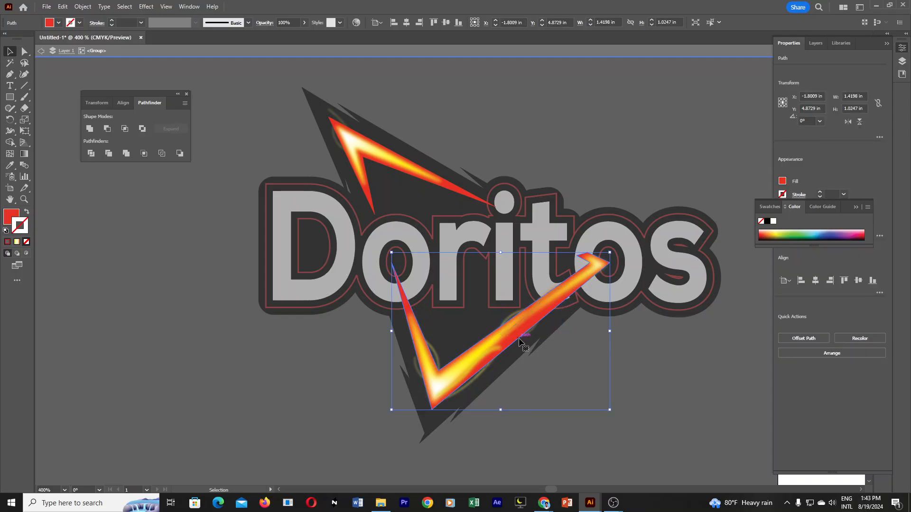
drag(519, 337, 570, 355)
key(ctrl+z)
click(820, 192)
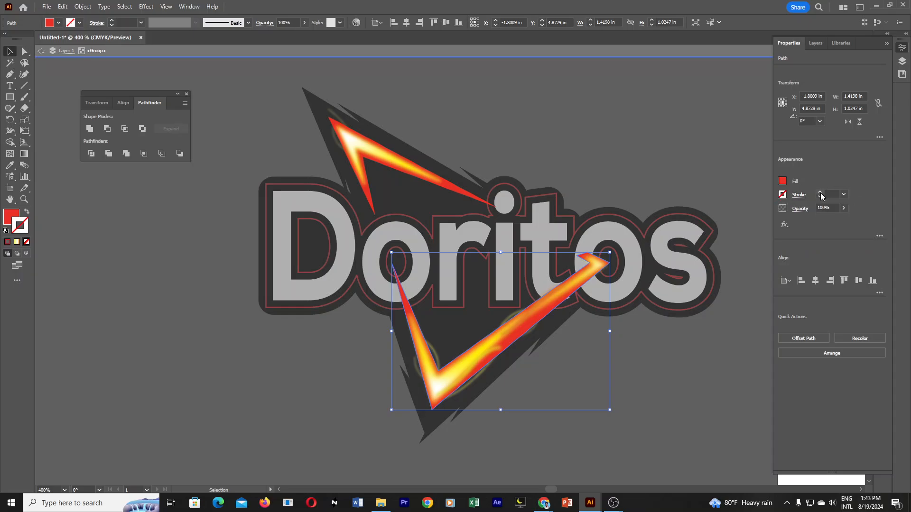
click(783, 195)
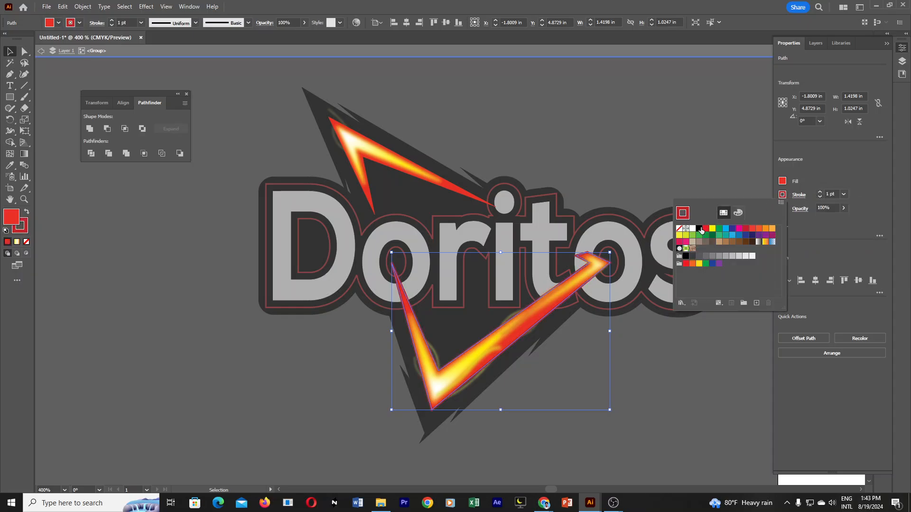
click(758, 233)
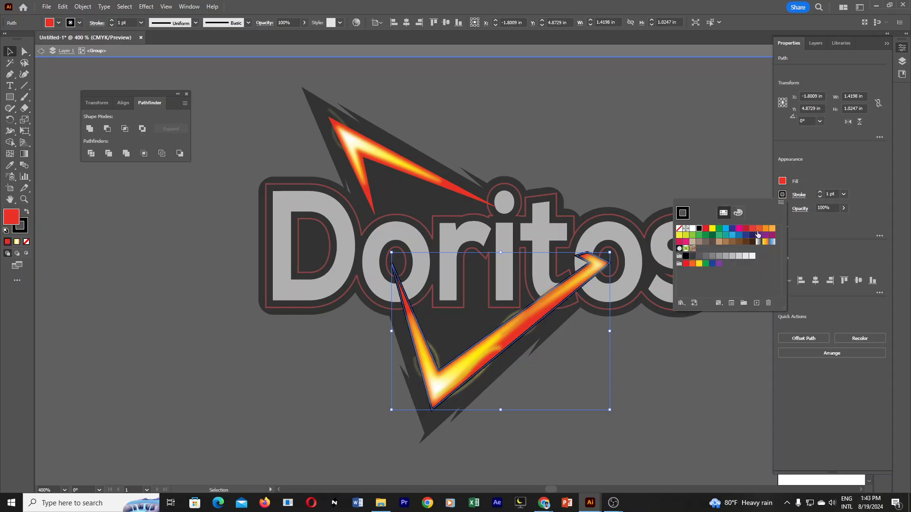
click(820, 191)
click(820, 193)
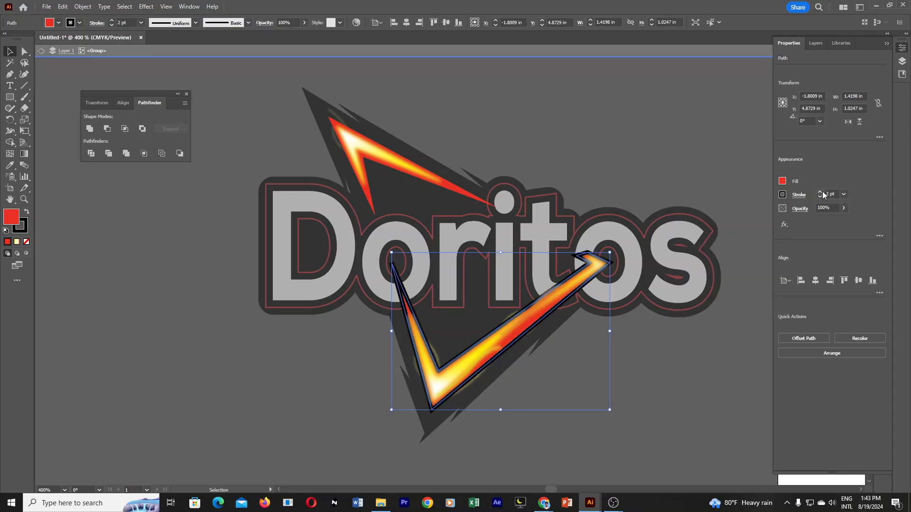
Copy the lower flame's black 2 pt stroke onto the upper flame's red base shape with the Eyedropper.
click(372, 204)
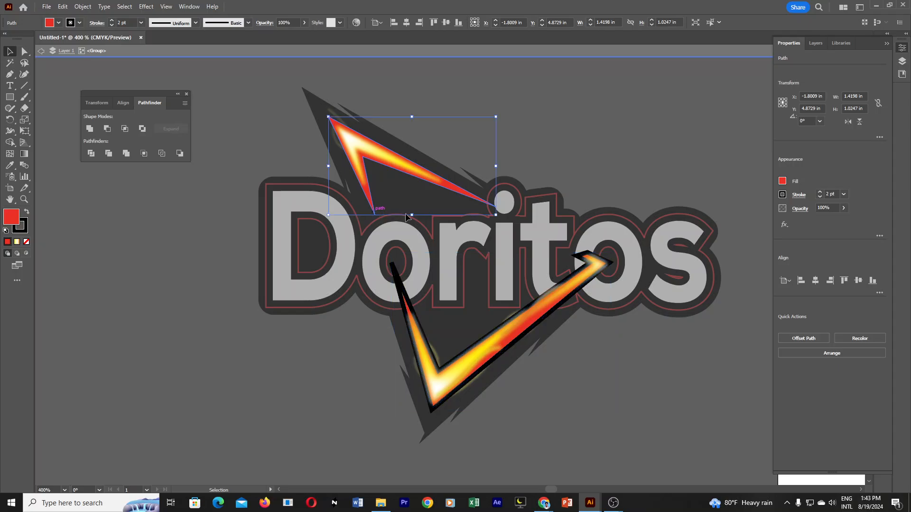
click(9, 165)
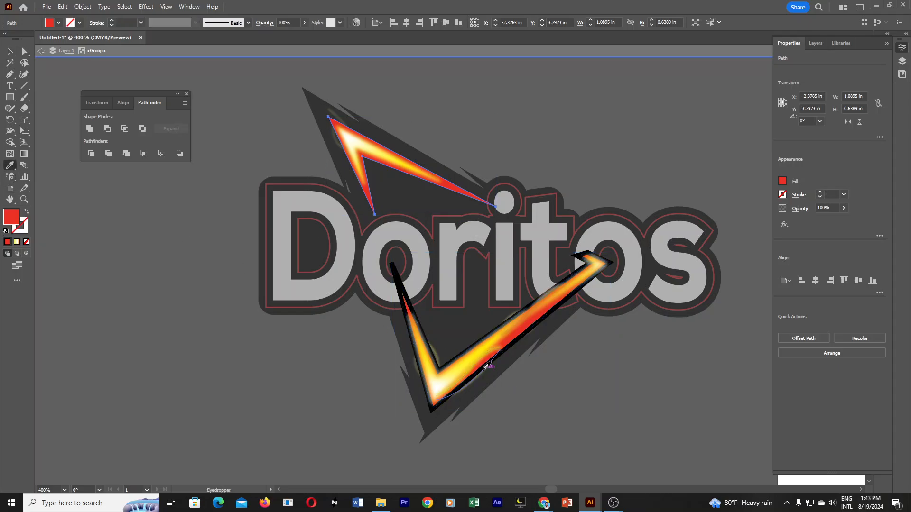
click(522, 336)
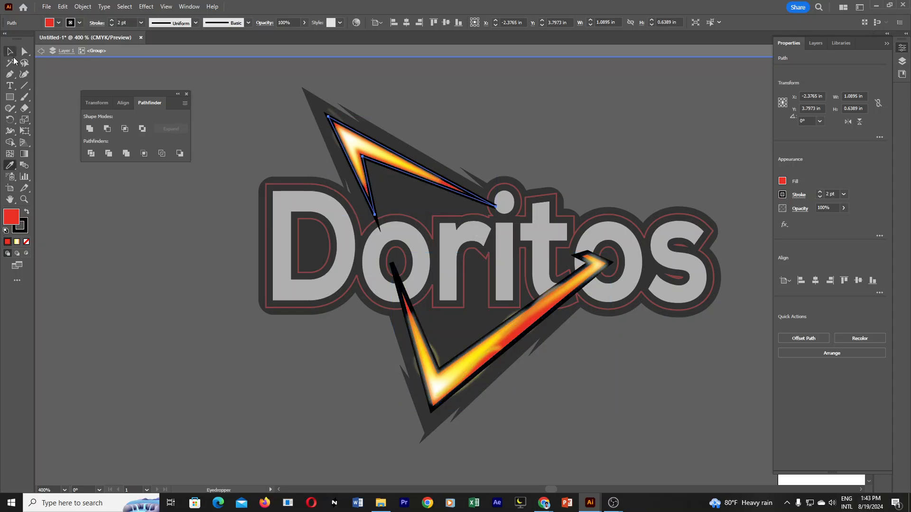
click(9, 51)
double_click(163, 329)
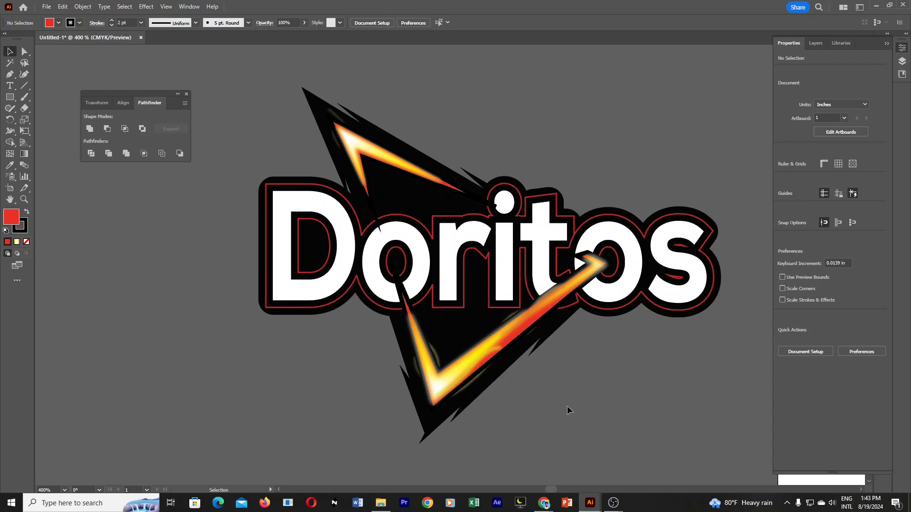
Align the lower flame's black stroke to the outside and give it round caps and round joins.
scroll(570, 374, down, 3)
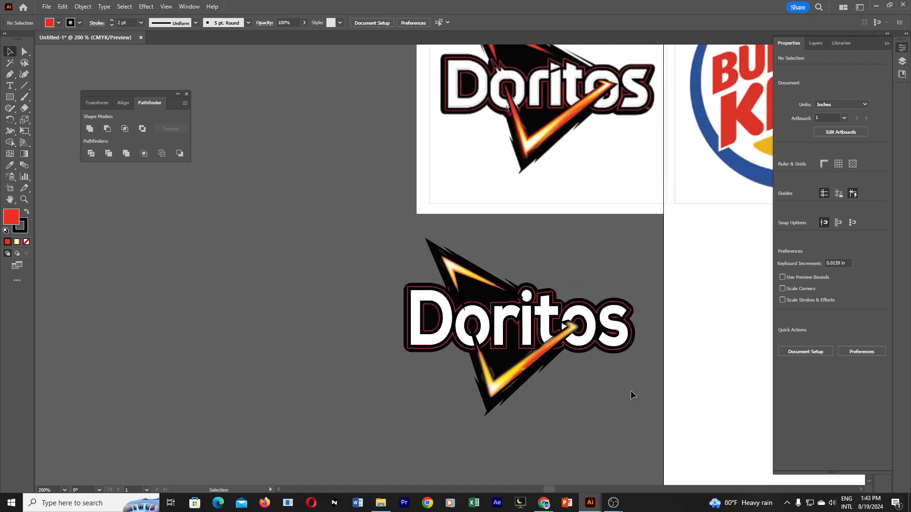
scroll(603, 376, up, 3)
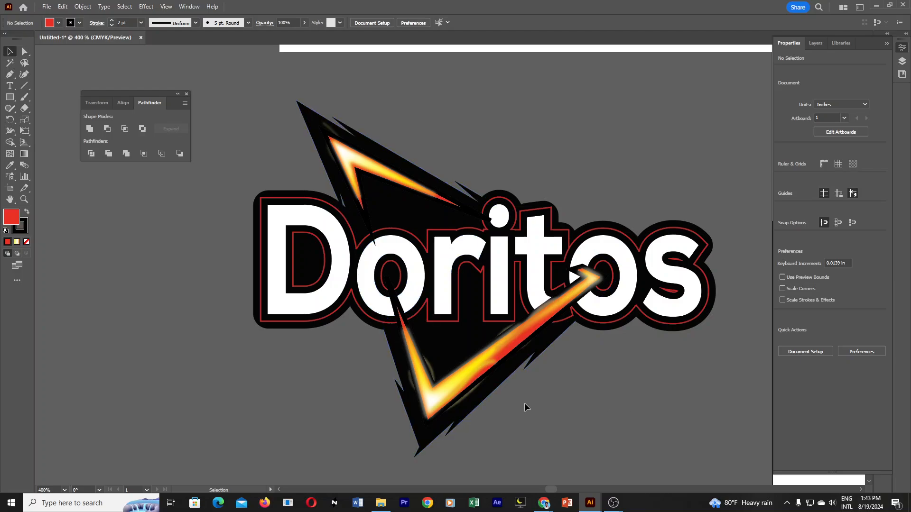
double_click(531, 338)
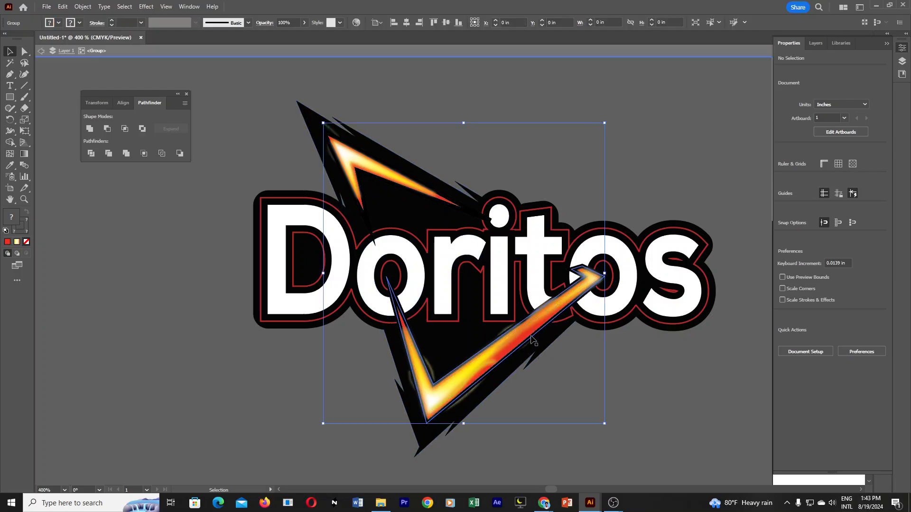
click(532, 338)
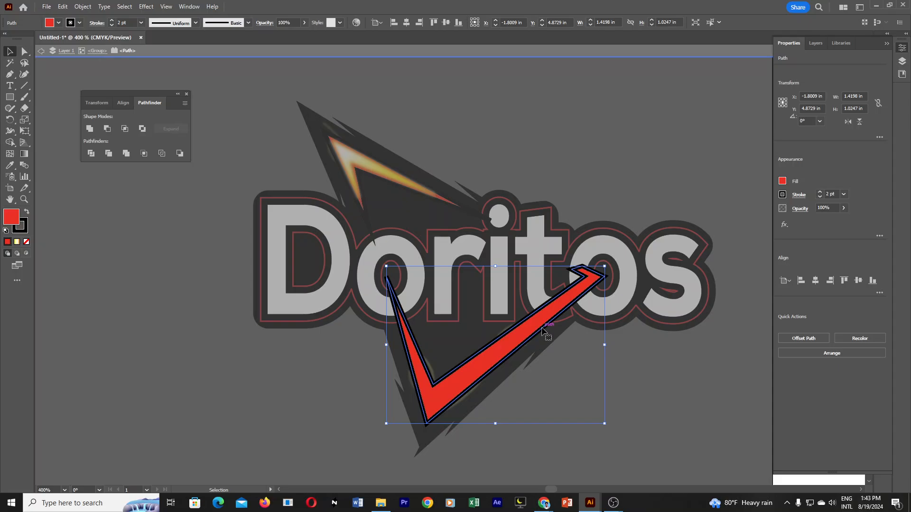
click(799, 196)
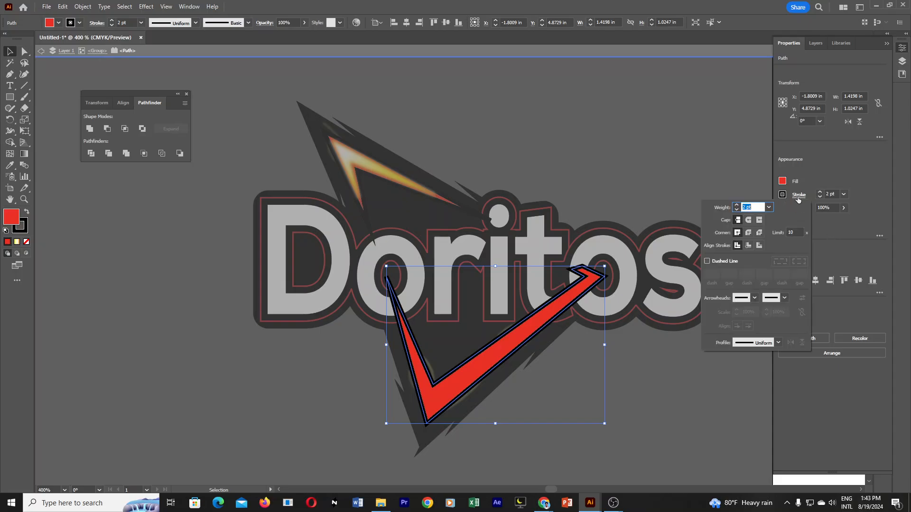
click(759, 245)
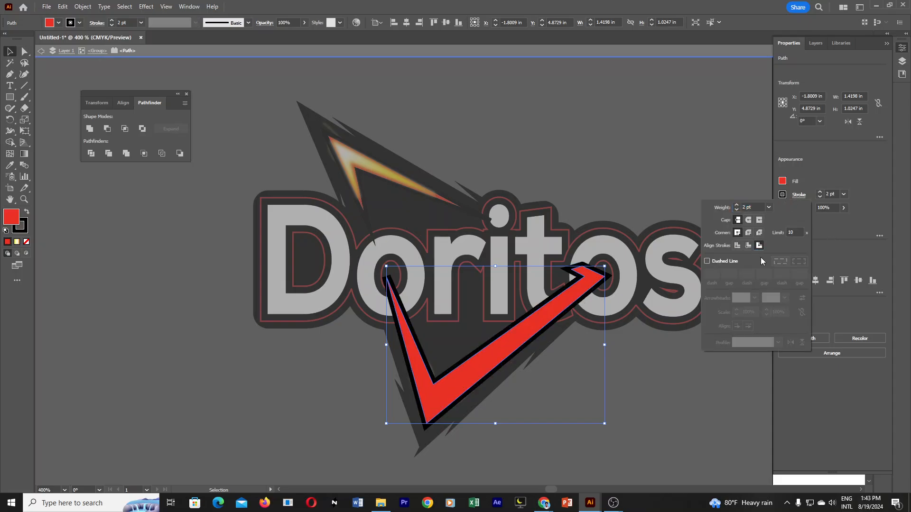
click(749, 220)
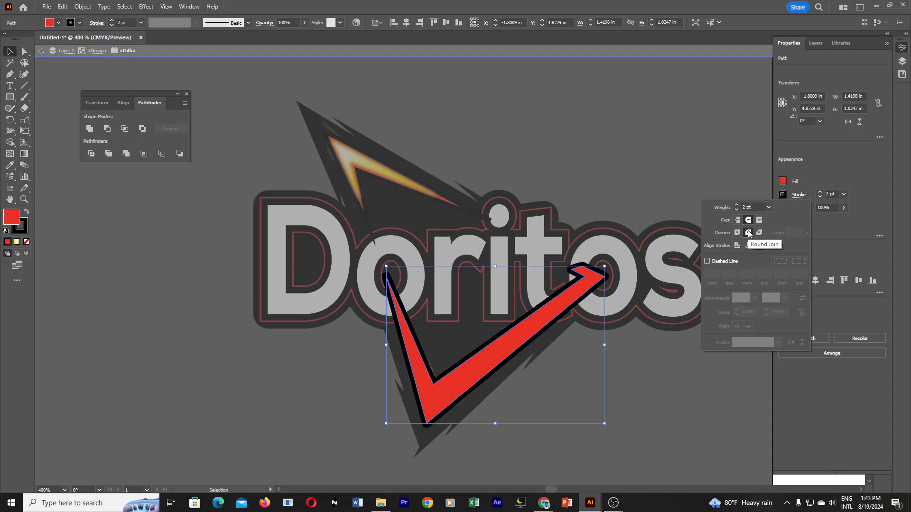
click(749, 233)
double_click(475, 213)
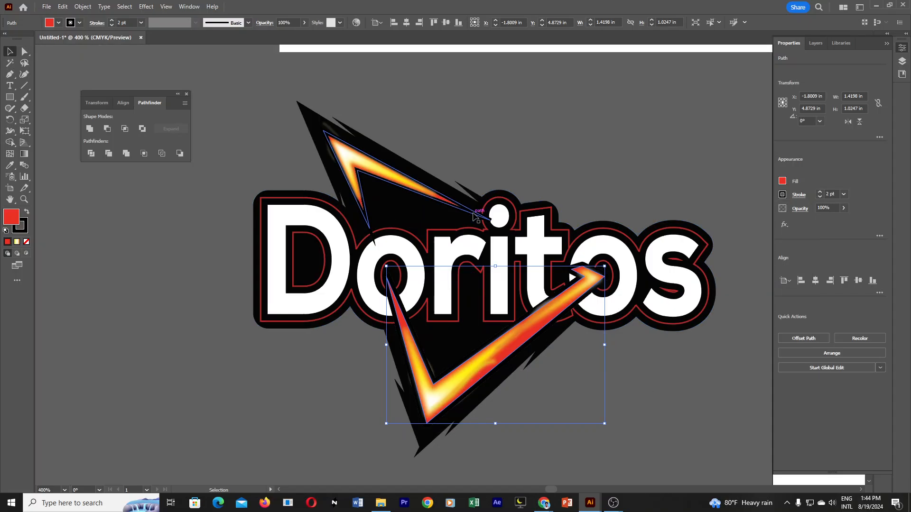
Match the upper flame's stroke to the lower flame's outside-aligned, rounded outline with the Eyedropper and leave isolation.
double_click(475, 216)
click(475, 216)
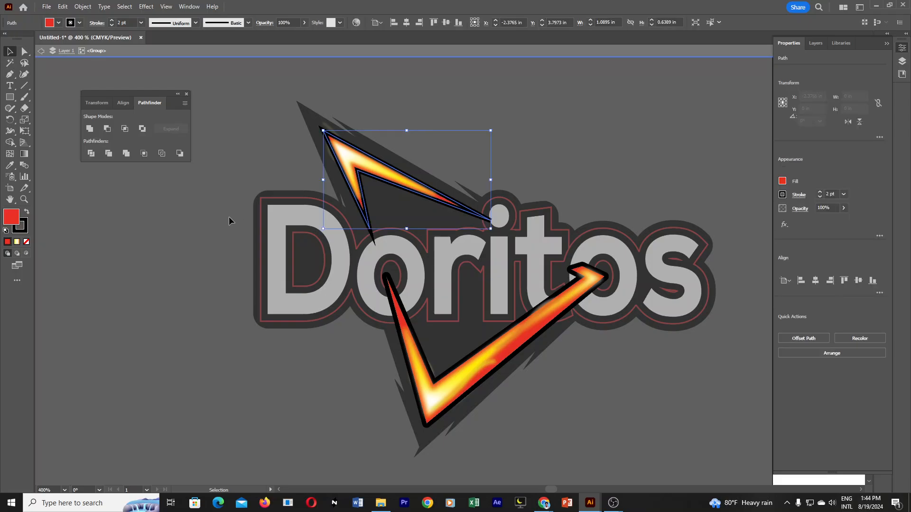
key(i)
click(540, 335)
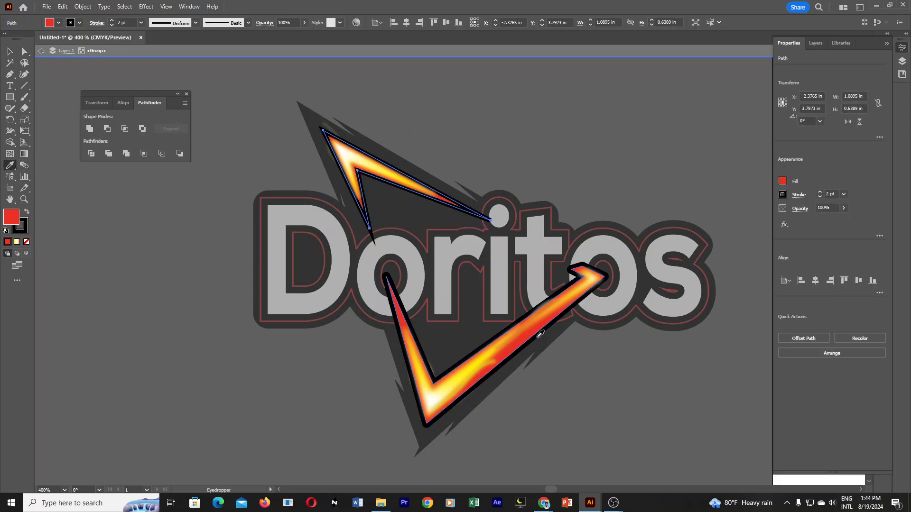
click(10, 51)
double_click(162, 242)
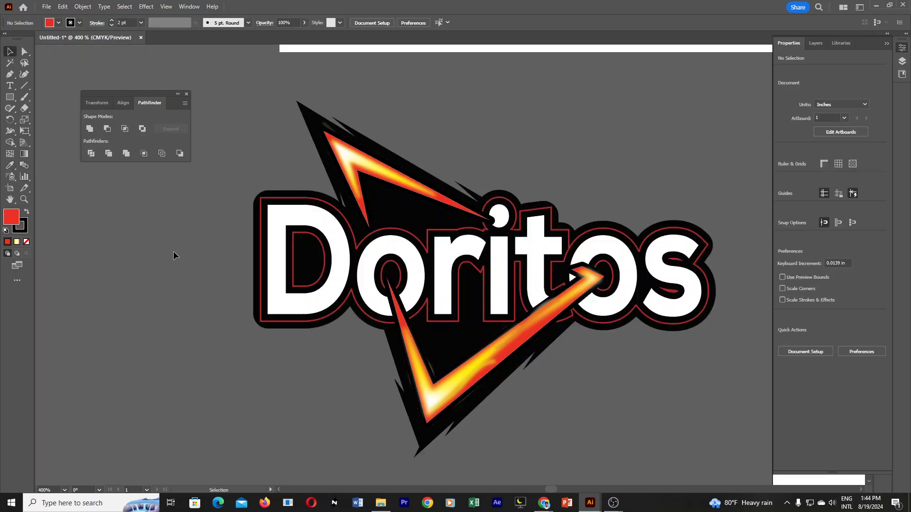
Group all parts of the redrawn Doritos logo and move it about 3.09 in left and 3.09 in up, beside the reference.
ctrl+alt+click(577, 343)
ctrl+alt+click(577, 343)
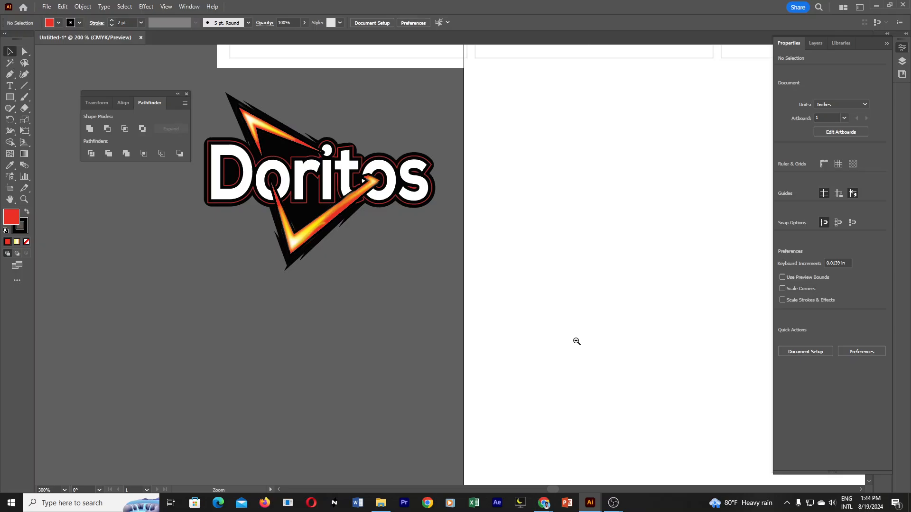
ctrl+alt+click(381, 267)
drag(442, 208, 542, 311)
ctrl+click(534, 329)
drag(524, 236, 663, 413)
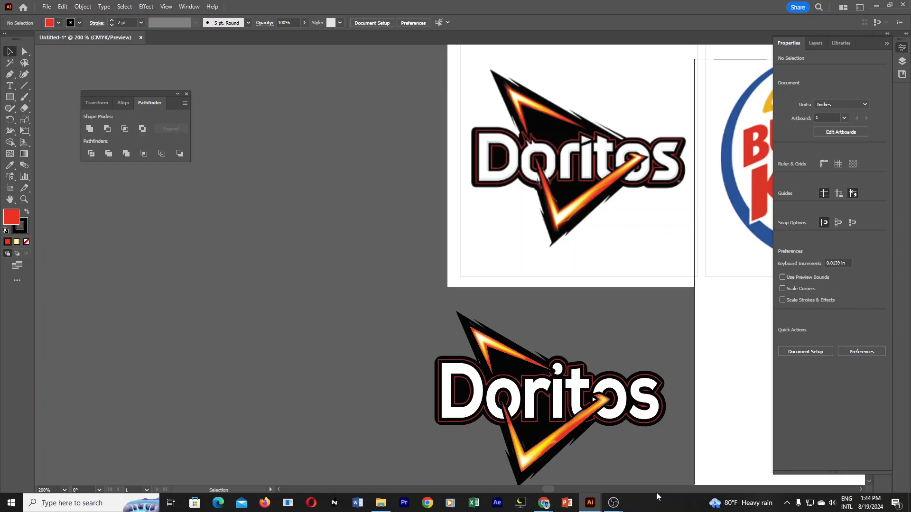
scroll(422, 332, down, 1)
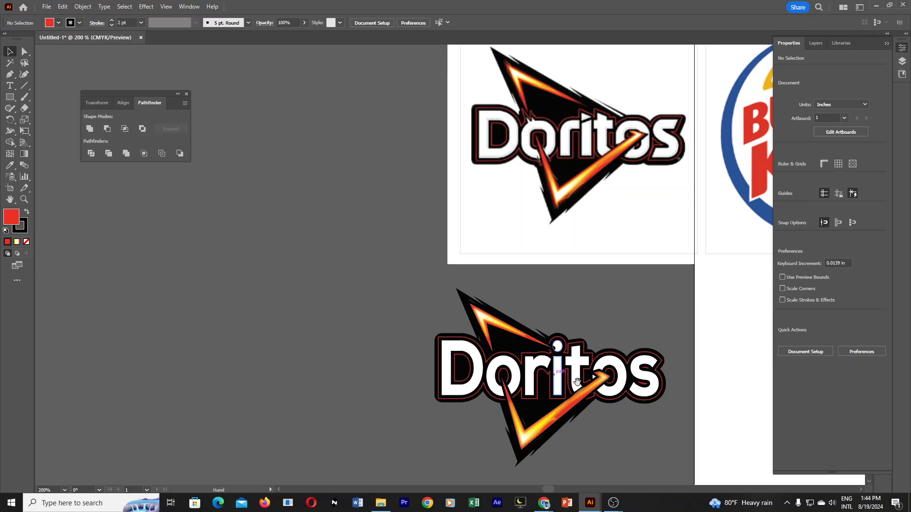
drag(618, 320, 530, 301)
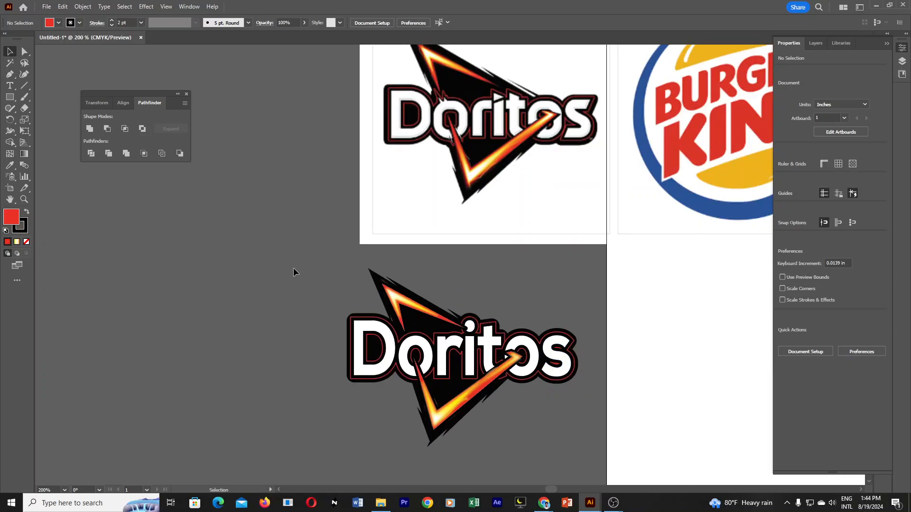
drag(286, 254, 466, 365)
drag(598, 458, 608, 470)
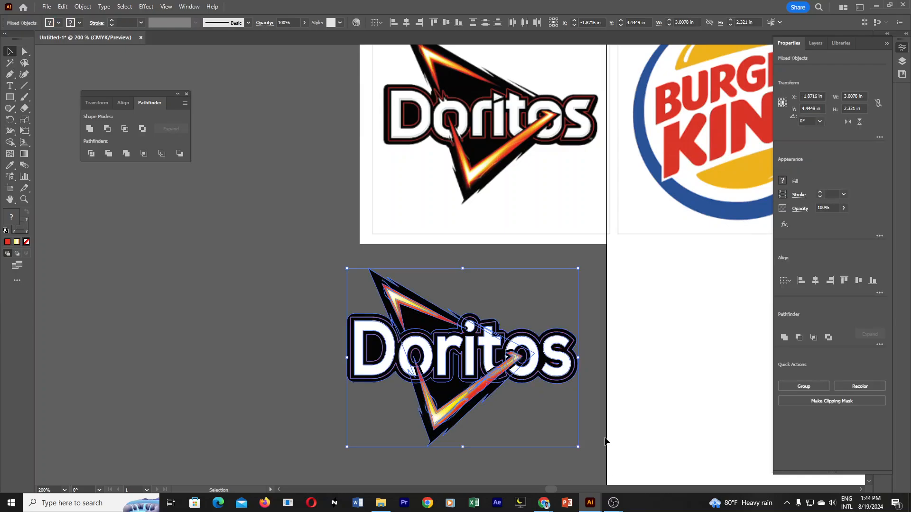
click(571, 397)
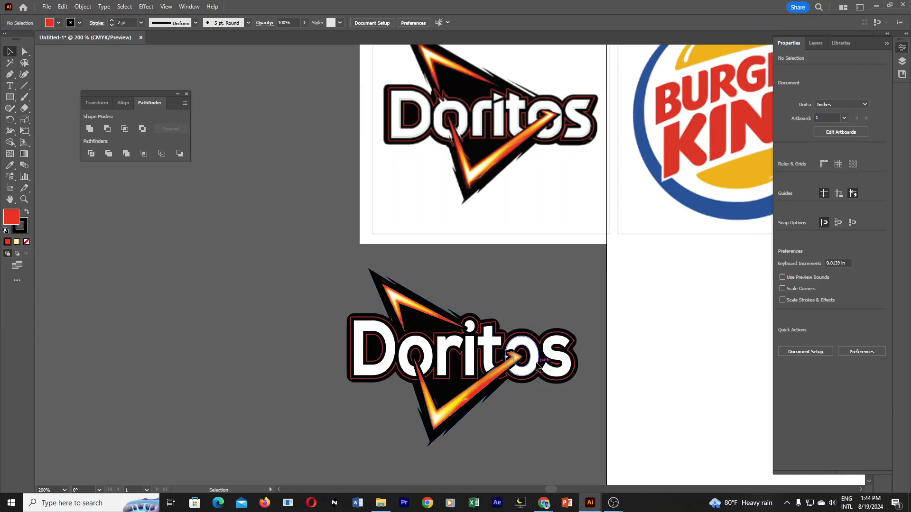
drag(537, 364, 297, 127)
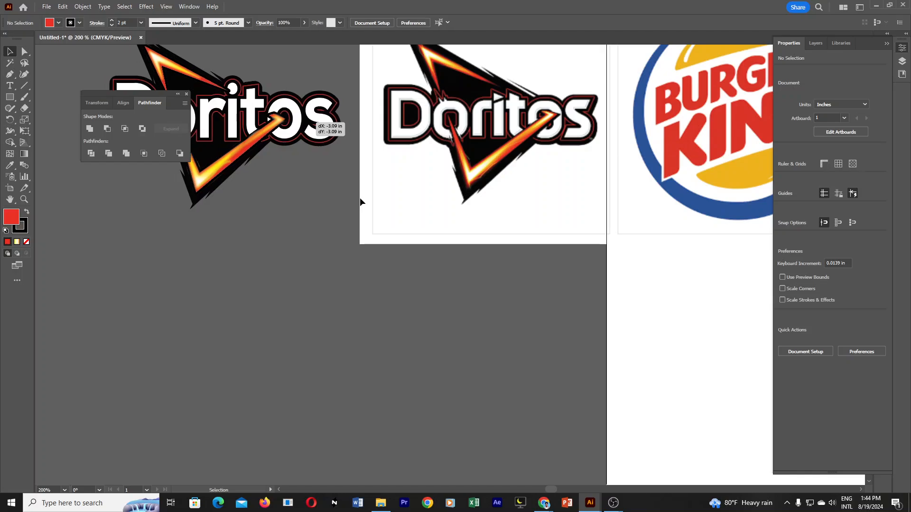
Compare the redrawn logo's lettering and flames with the reference Doritos logo, both side by side and up close.
ctrl+alt+click(454, 187)
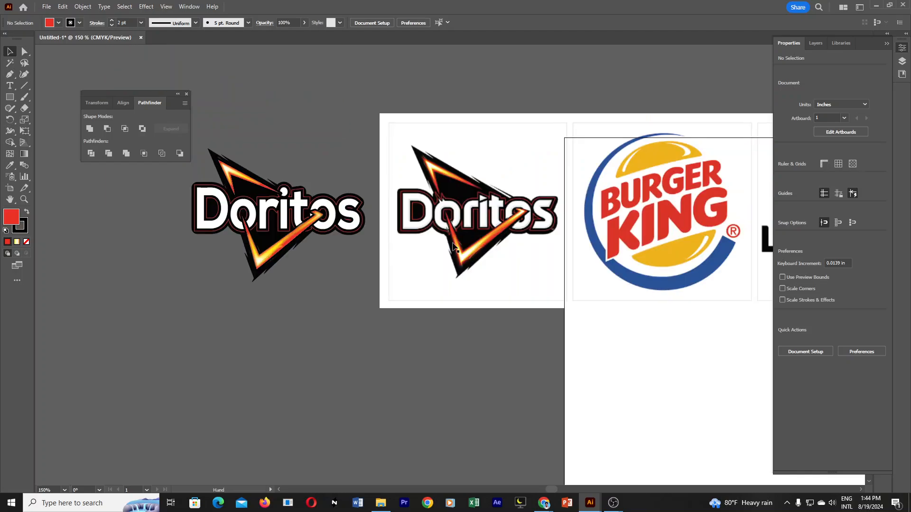
ctrl+click(358, 231)
ctrl+click(564, 287)
drag(532, 226, 598, 282)
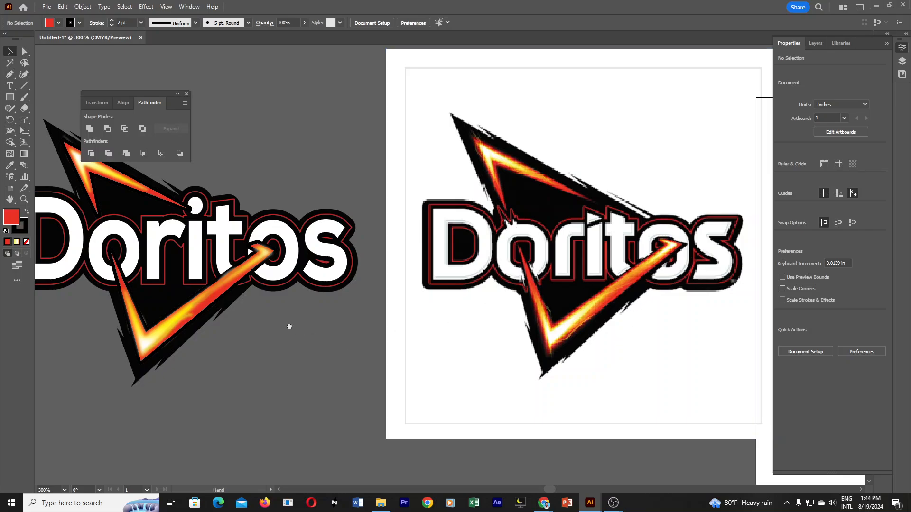
drag(289, 325, 473, 368)
ctrl+click(334, 266)
ctrl+click(415, 280)
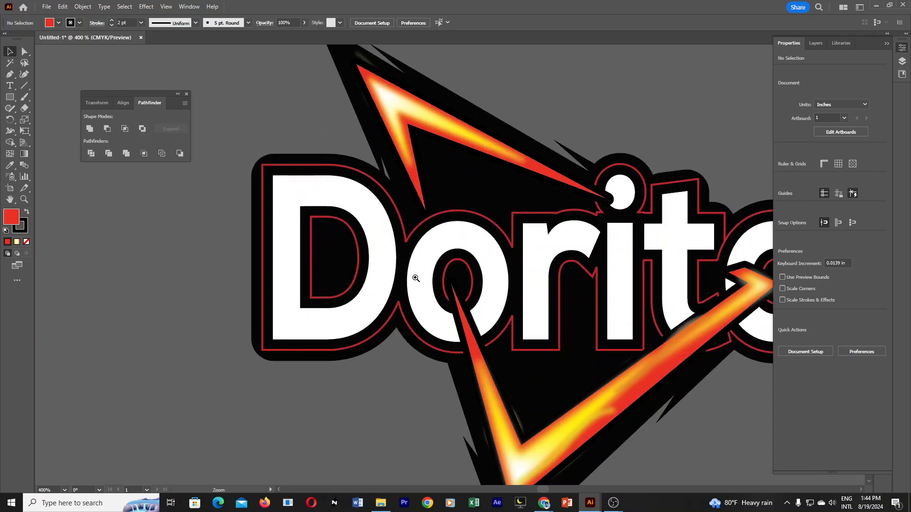
ctrl+click(416, 280)
drag(446, 213, 360, 269)
ctrl+alt+click(418, 261)
ctrl+alt+click(418, 262)
ctrl+alt+click(417, 262)
ctrl+alt+click(415, 263)
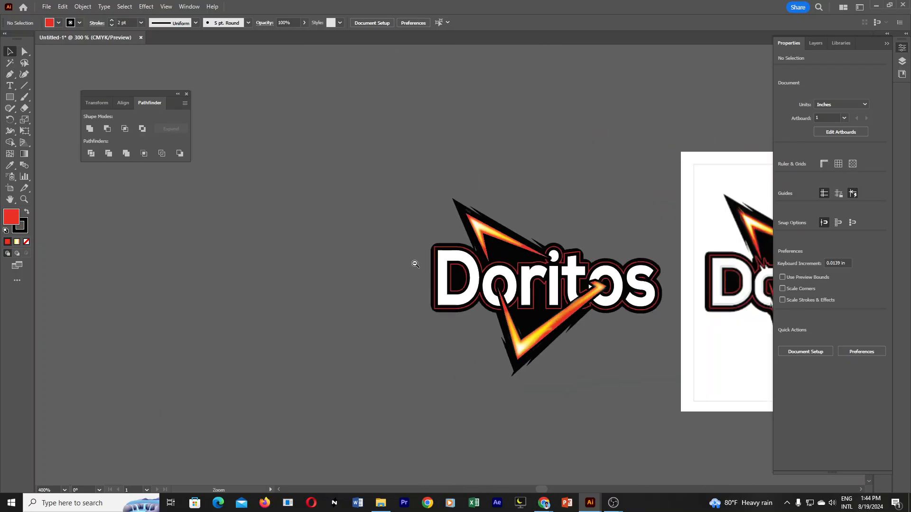
Enter isolation mode on the redrawn Doritos logo's group.
drag(602, 319, 376, 316)
ctrl+click(374, 296)
ctrl+click(332, 266)
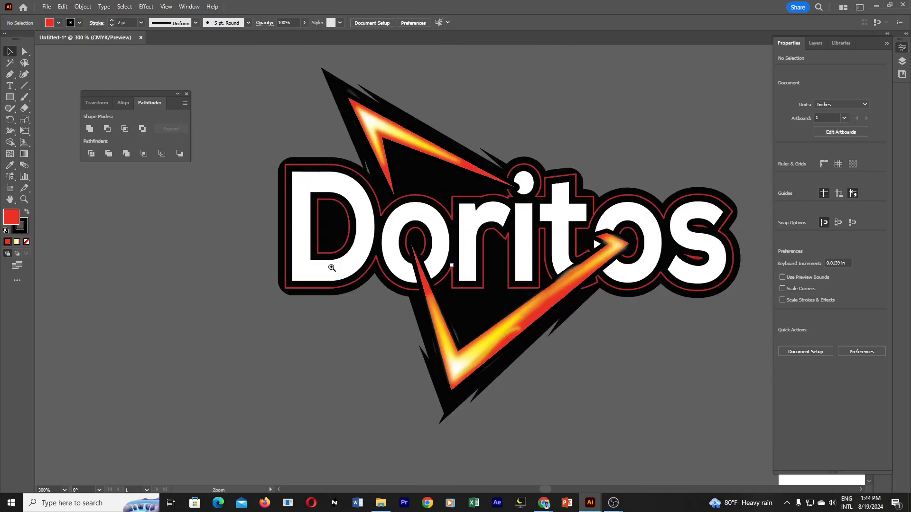
drag(386, 266, 376, 283)
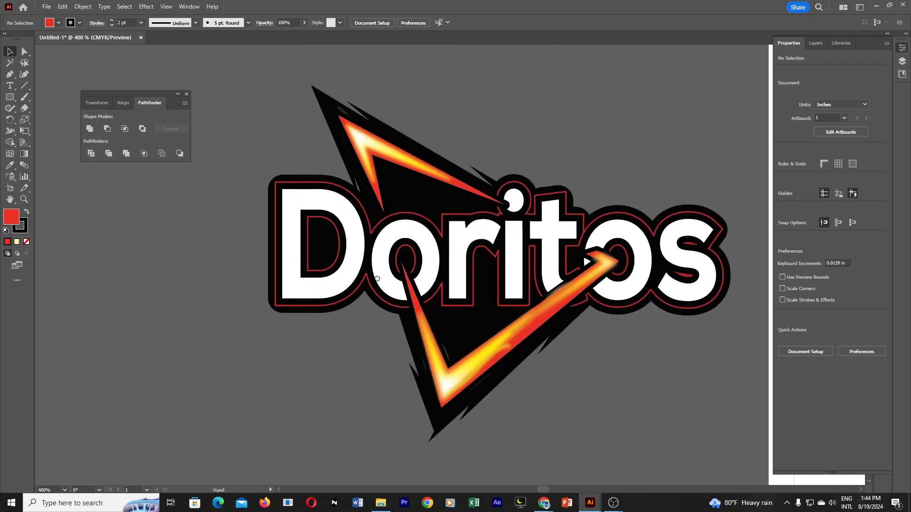
double_click(350, 200)
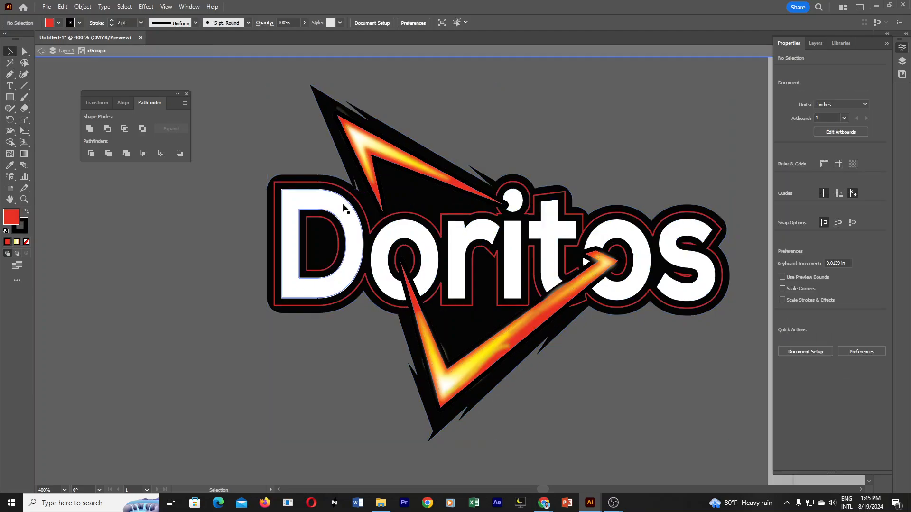
click(338, 209)
key(ctrl+z)
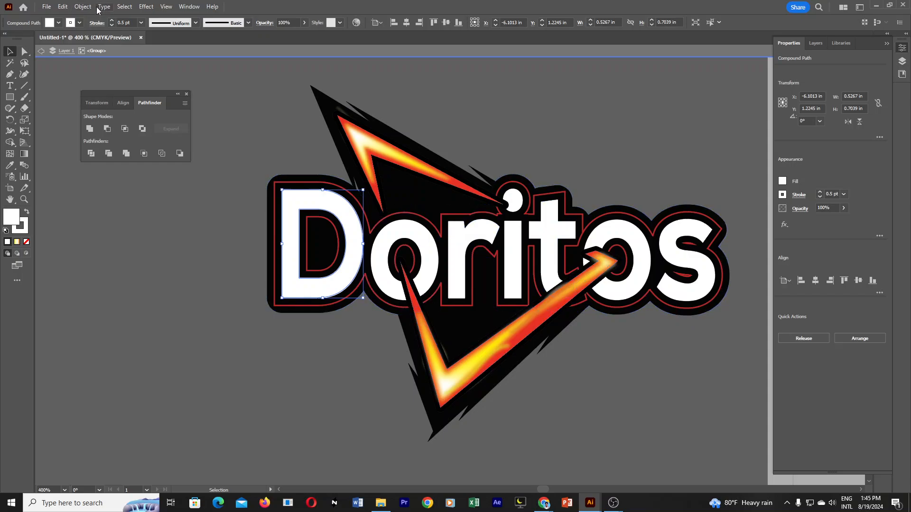
click(83, 7)
mouse_move(134, 245)
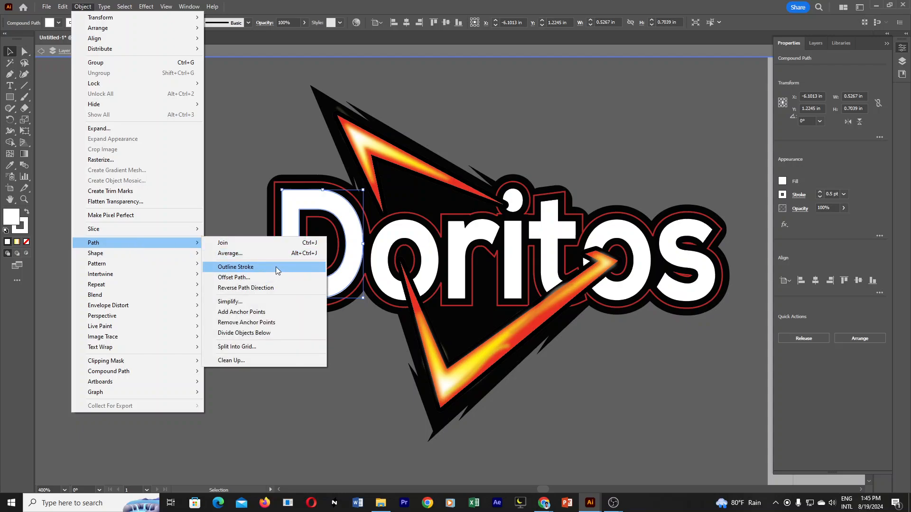
click(619, 373)
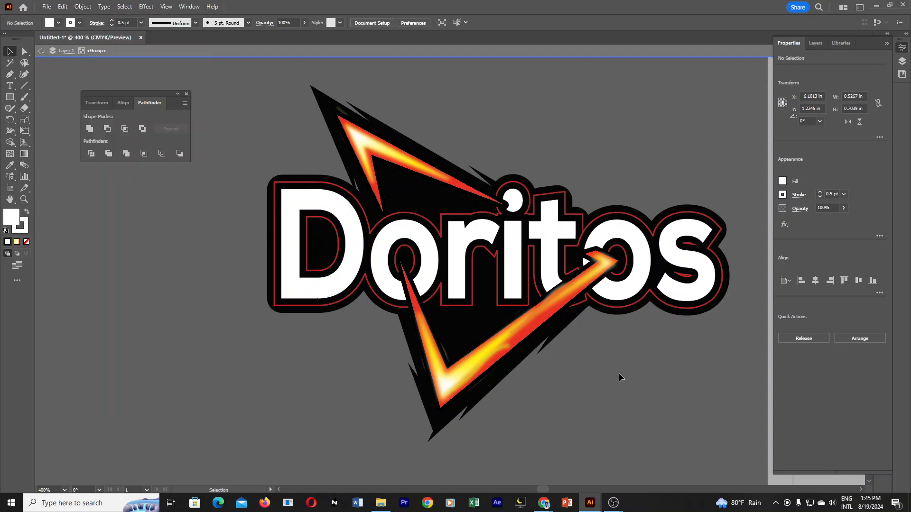
Duplicate the logo's first white letter o about 1.67 in to the left, outside the logo.
click(417, 232)
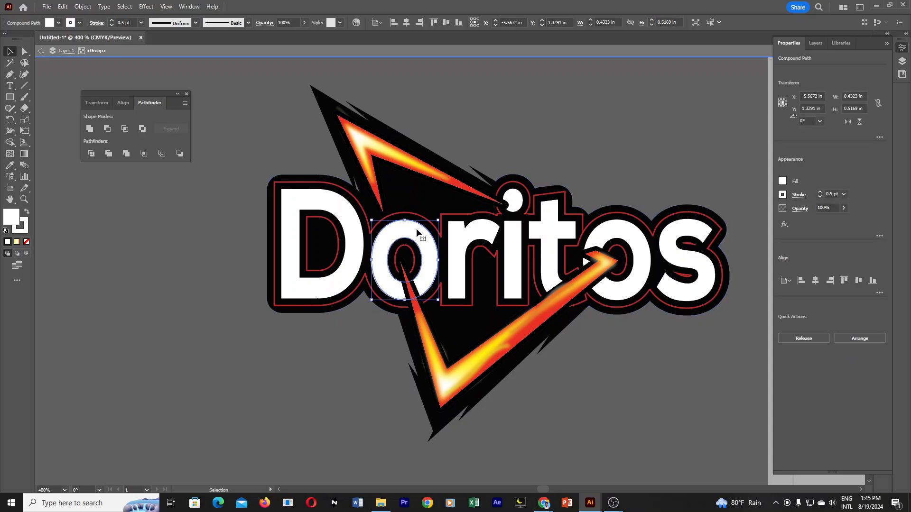
drag(416, 233, 160, 238)
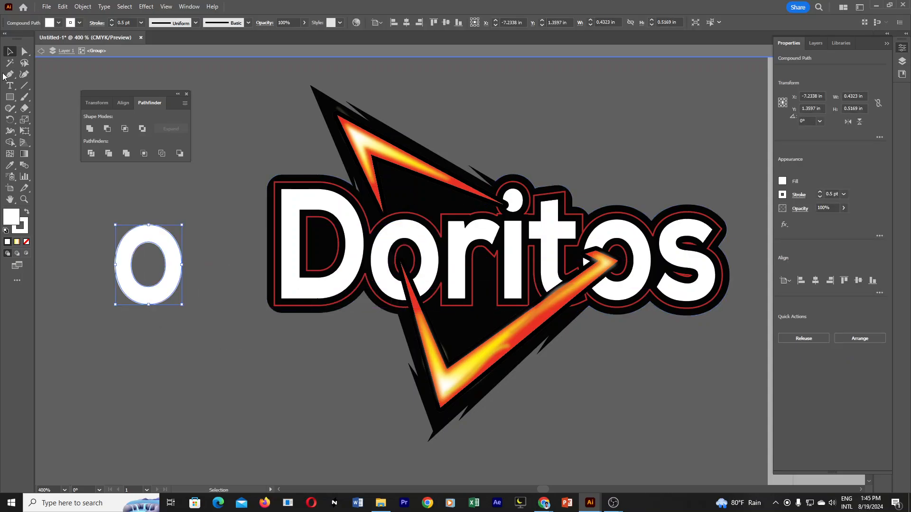
scroll(245, 278, down, 2)
drag(566, 216, 63, 295)
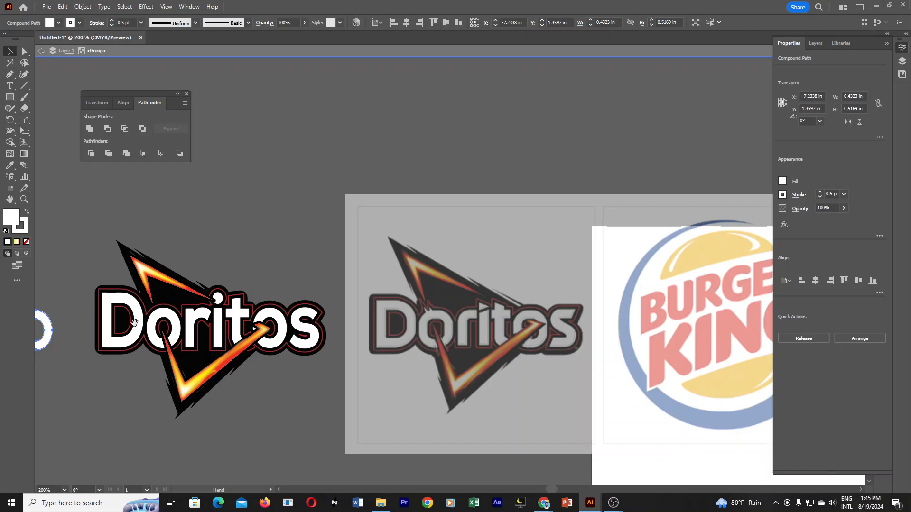
drag(133, 320, 219, 237)
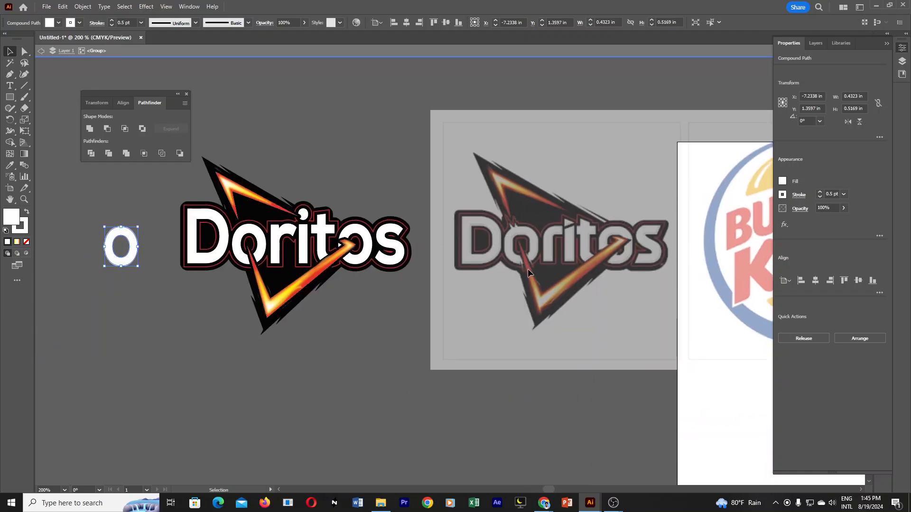
ctrl+click(298, 270)
ctrl+click(291, 264)
ctrl+click(291, 263)
ctrl+click(454, 252)
drag(528, 277, 364, 246)
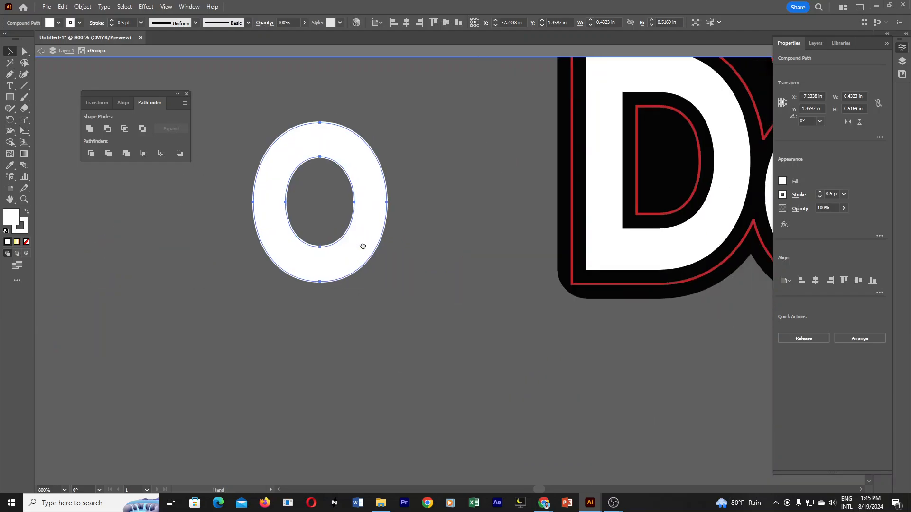
drag(108, 213, 326, 148)
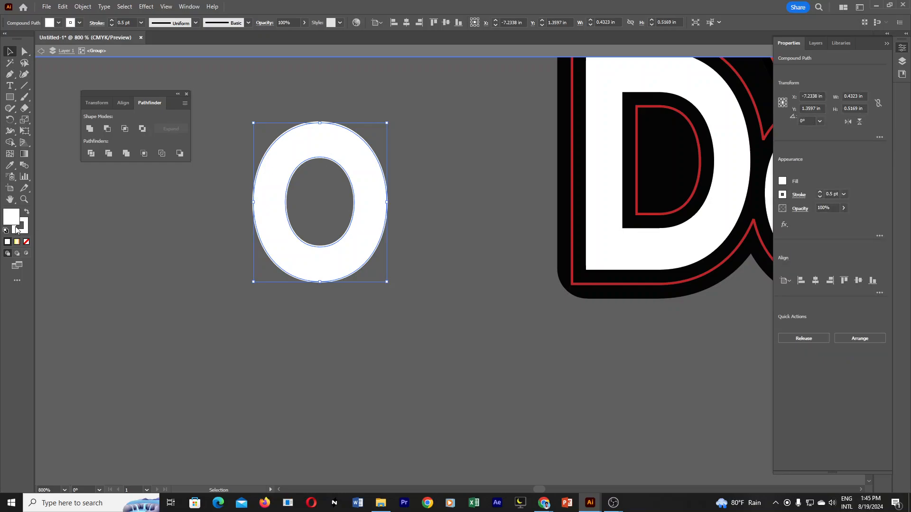
Remove the stroke from the duplicated letter o, keeping its white fill.
click(27, 242)
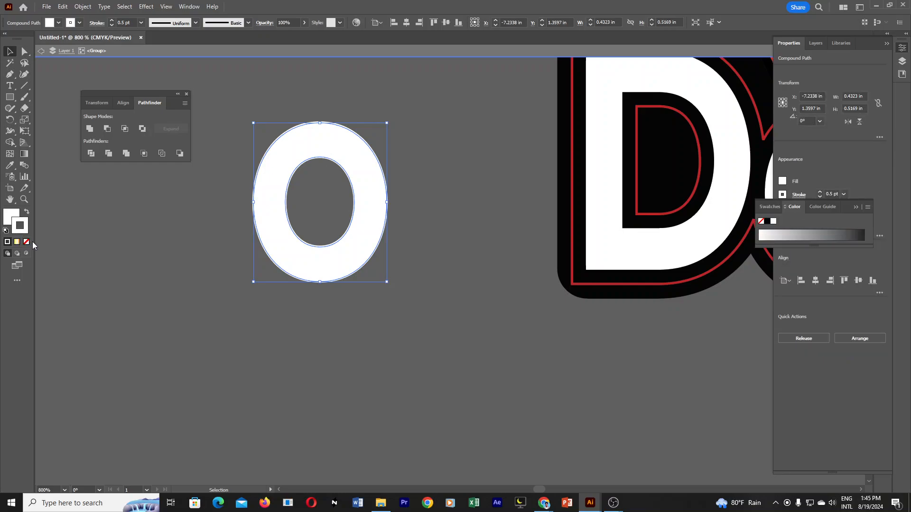
click(70, 232)
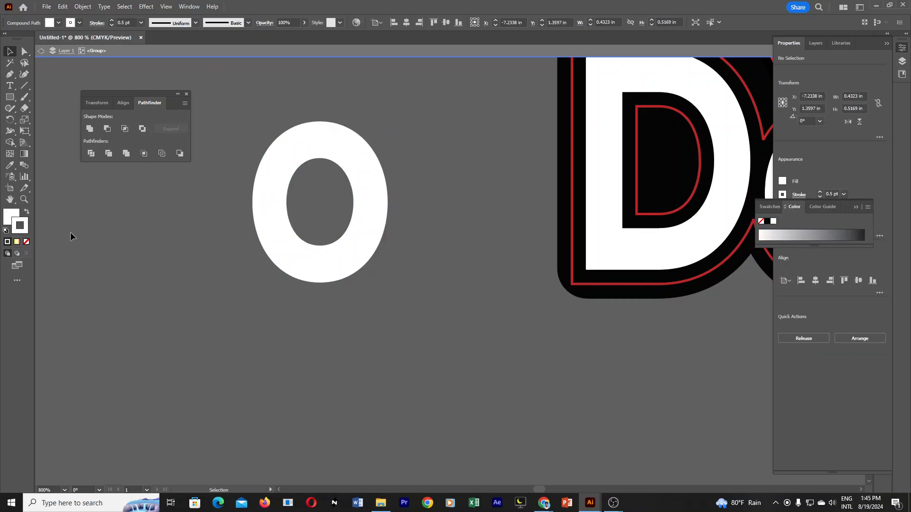
click(256, 179)
click(14, 217)
click(228, 181)
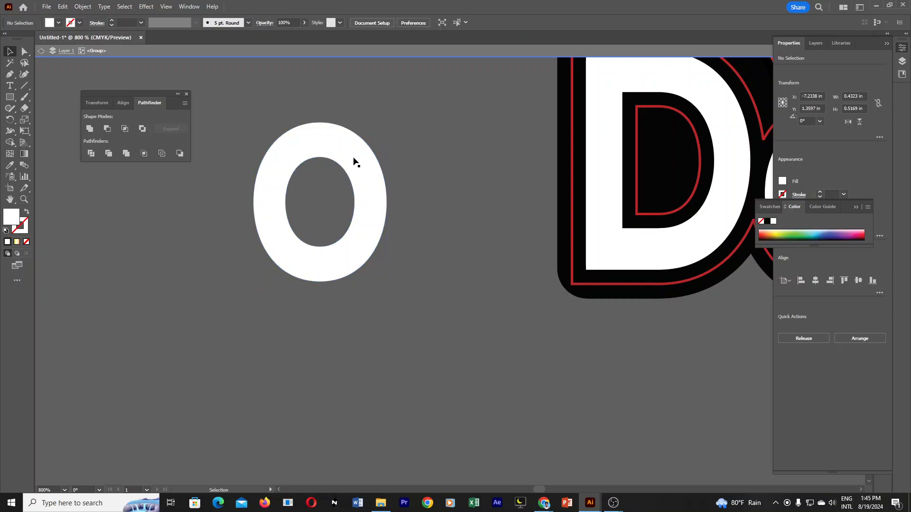
Draw a closed white shape with two pointed spikes over the top edge of the duplicated o using the Pen tool.
click(352, 159)
click(10, 74)
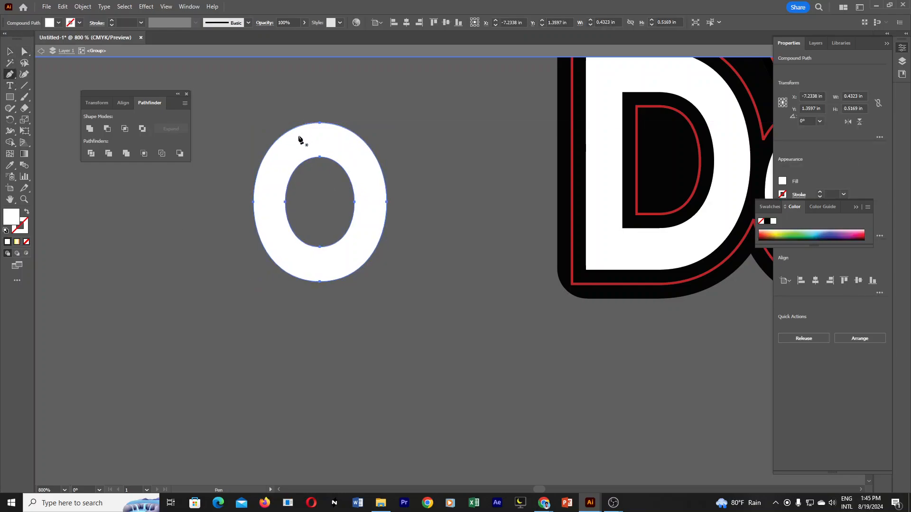
click(289, 139)
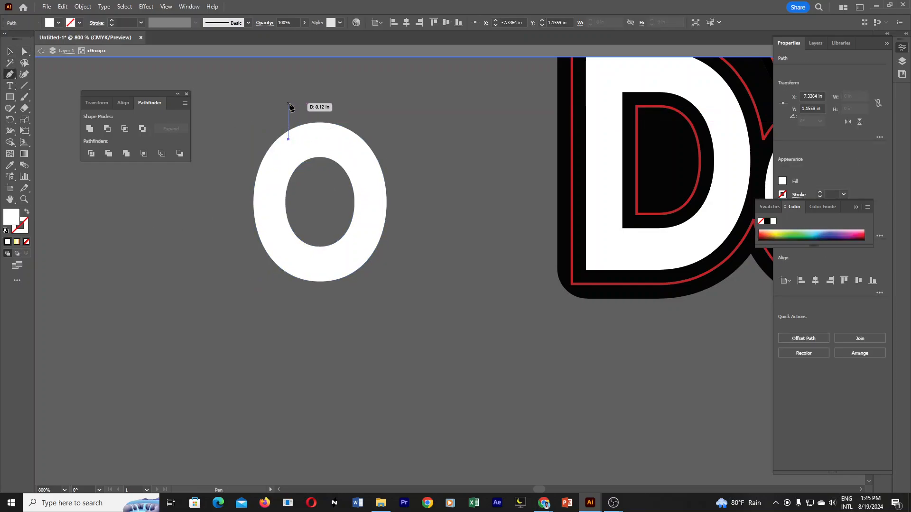
click(288, 104)
click(304, 132)
click(315, 99)
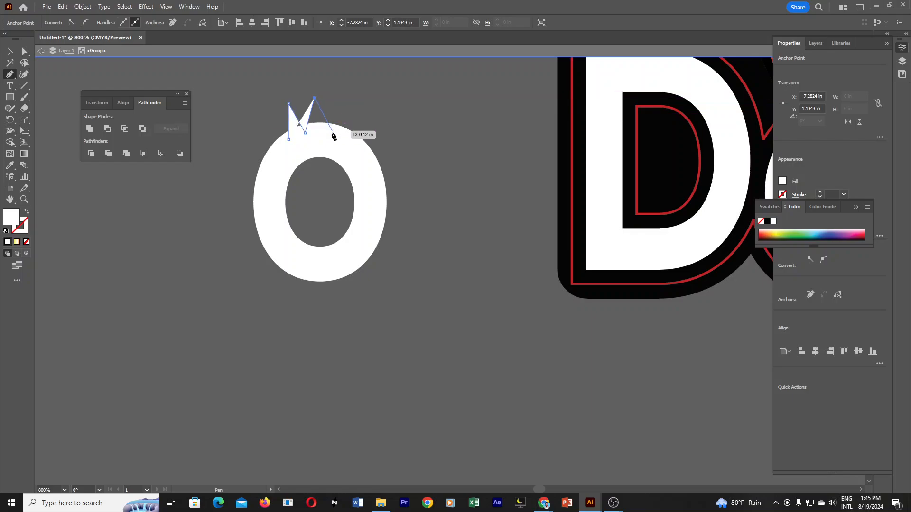
click(331, 134)
click(289, 139)
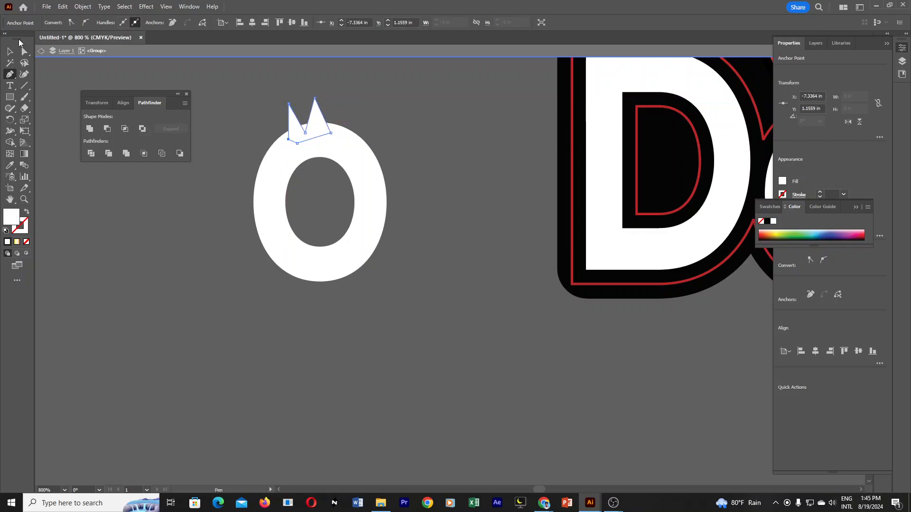
Draw a small closed white spike pointing down from the lower left edge of the duplicated o with the Pen tool.
click(284, 264)
click(283, 280)
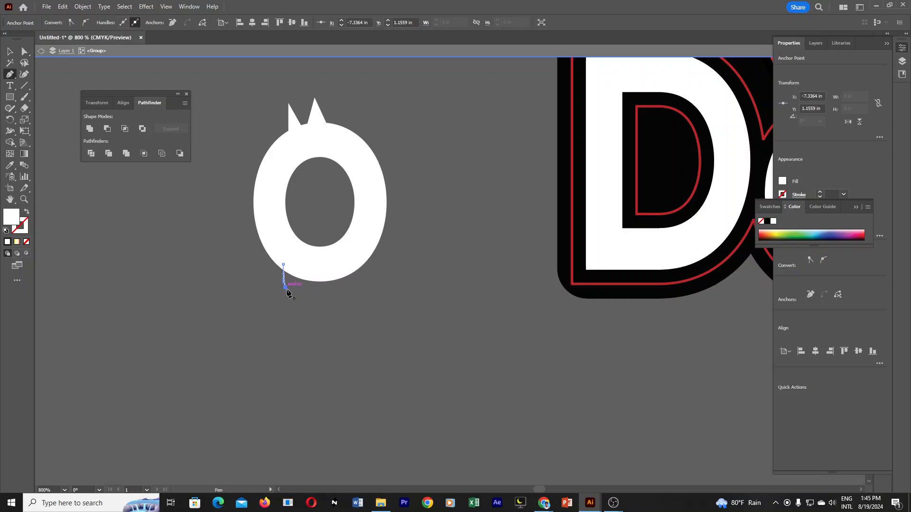
click(289, 288)
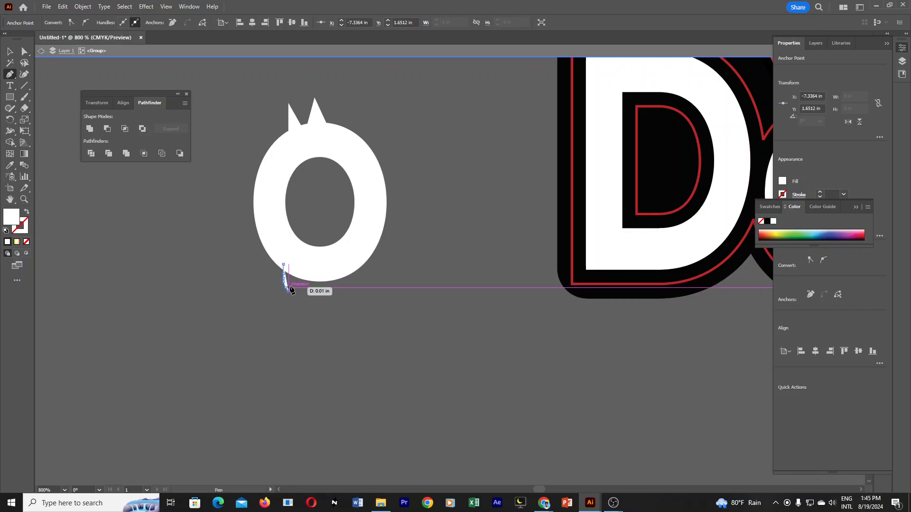
click(303, 273)
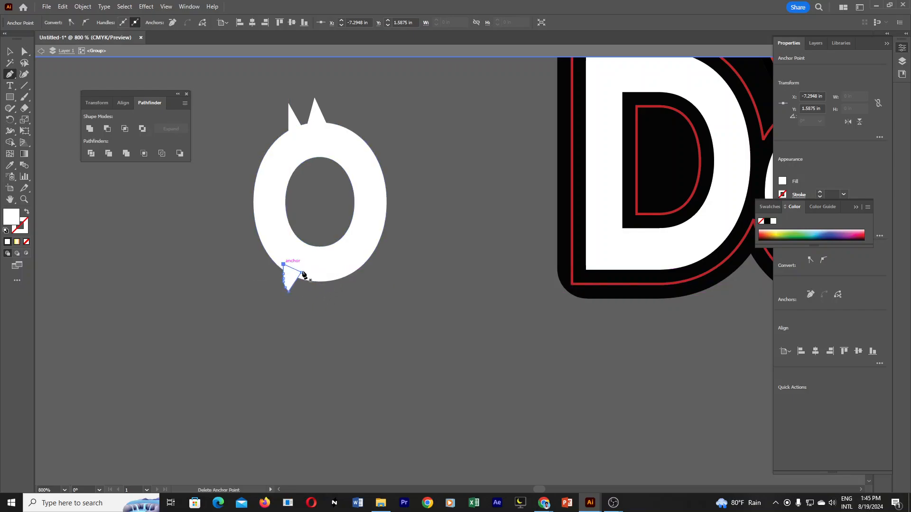
key(v)
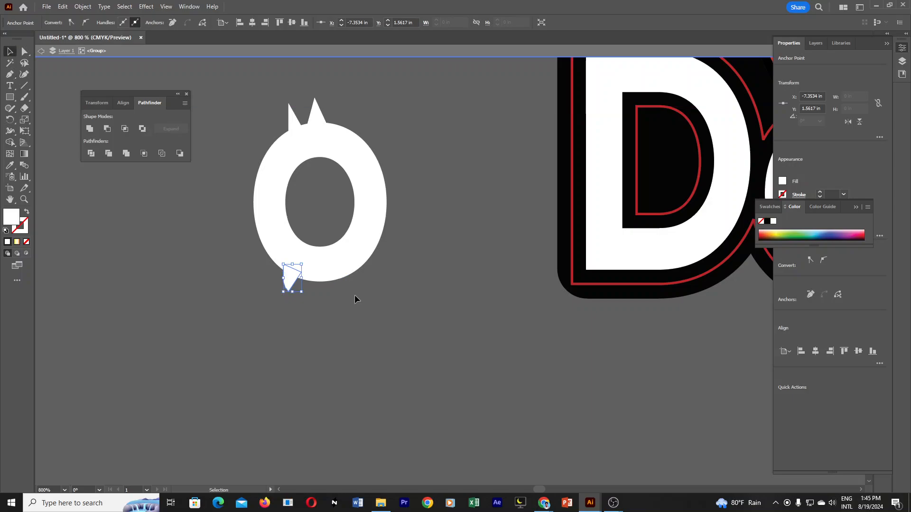
Duplicate the lower spike about 0.13 in to the right and reflect the copy across the vertical axis.
drag(293, 278, 331, 275)
right_click(332, 275)
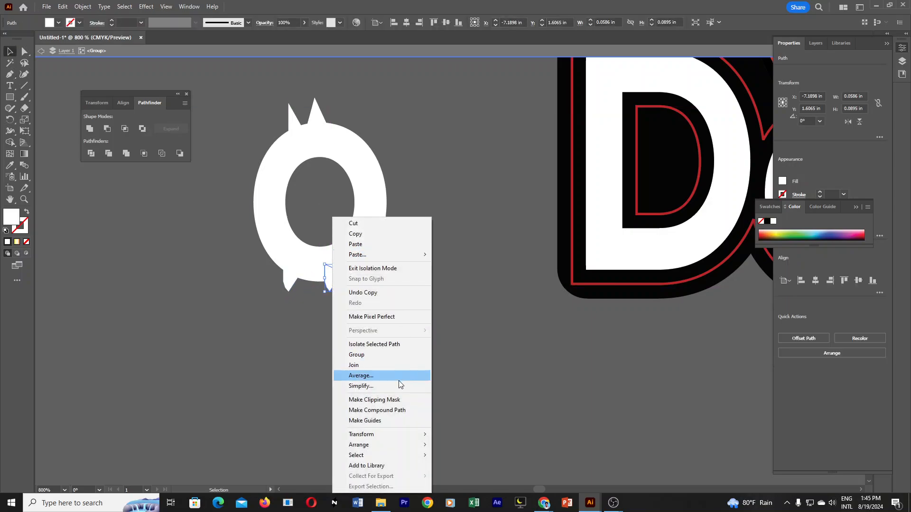
mouse_move(406, 434)
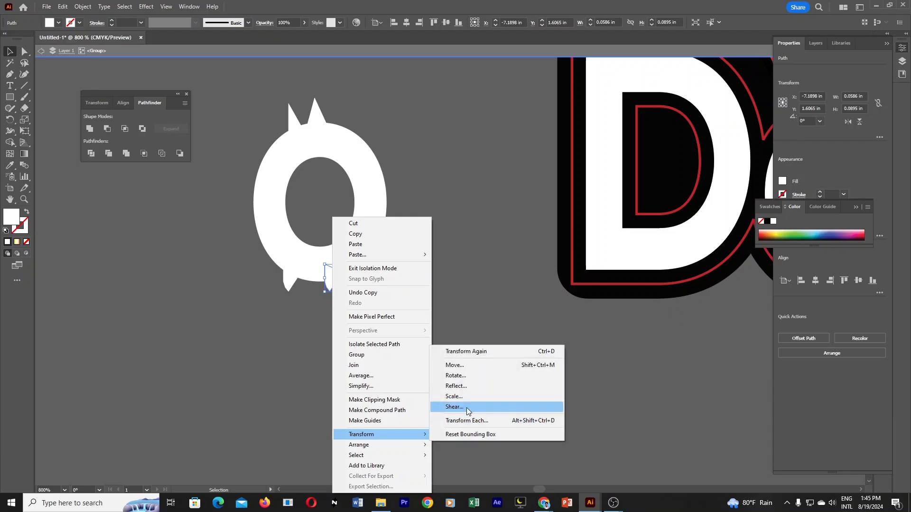
click(477, 385)
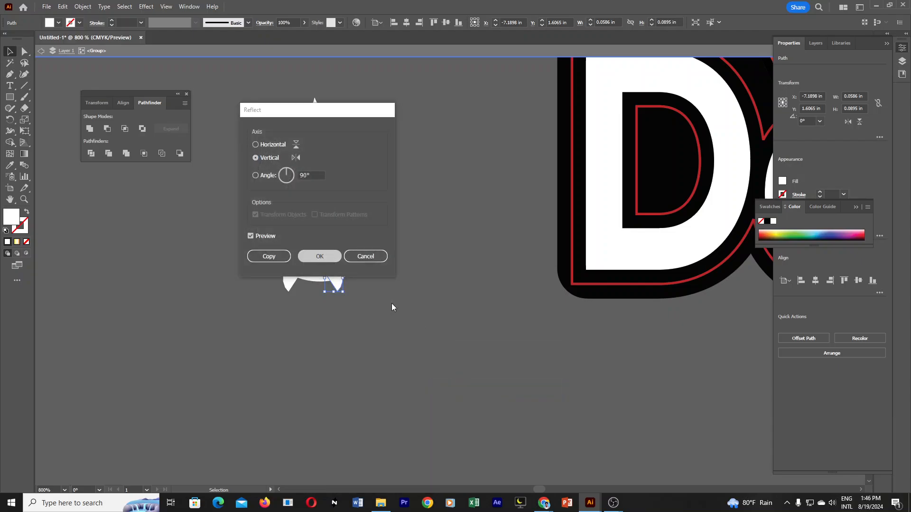
key(Return)
click(365, 291)
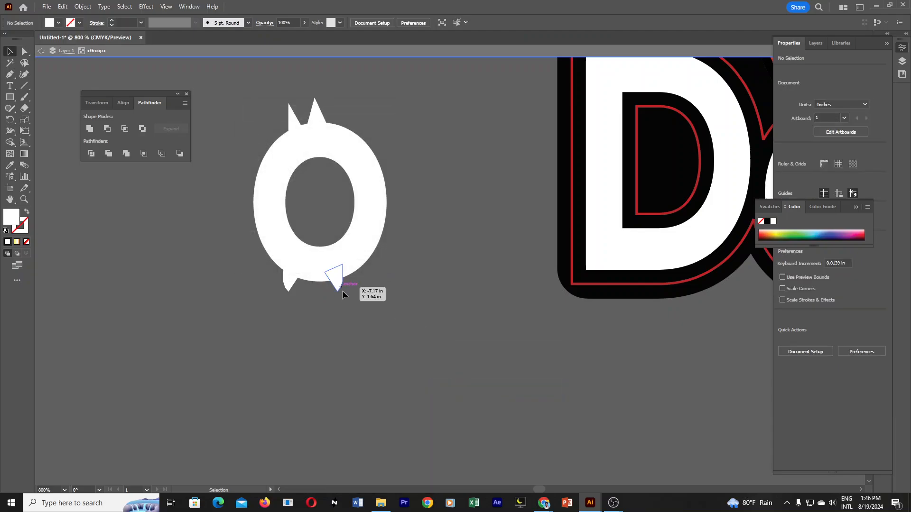
Unite the duplicated o with its upper and lower spikes into one shape.
shift+click(293, 283)
shift+click(293, 121)
shift+click(361, 160)
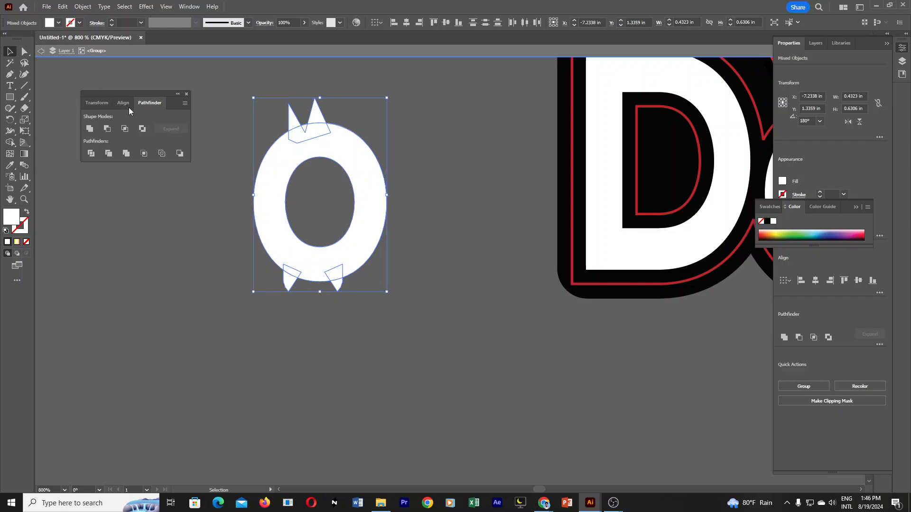
click(91, 130)
click(417, 200)
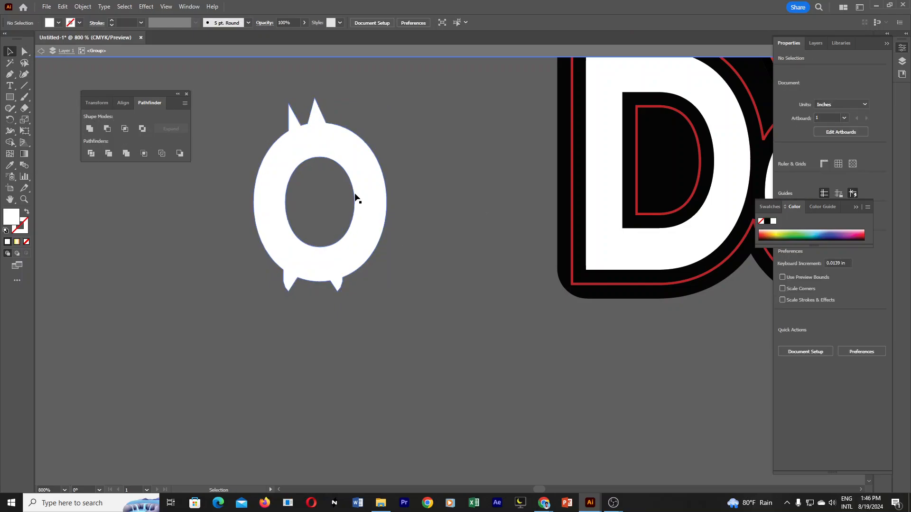
Offset the spiked o's path by 0.05 in with miter joins and a miter limit of 4.
click(362, 180)
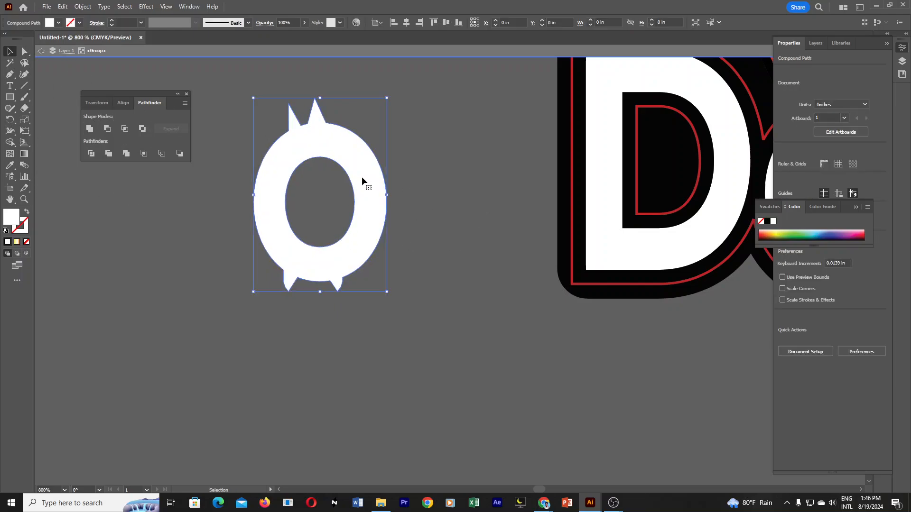
click(83, 6)
mouse_move(112, 245)
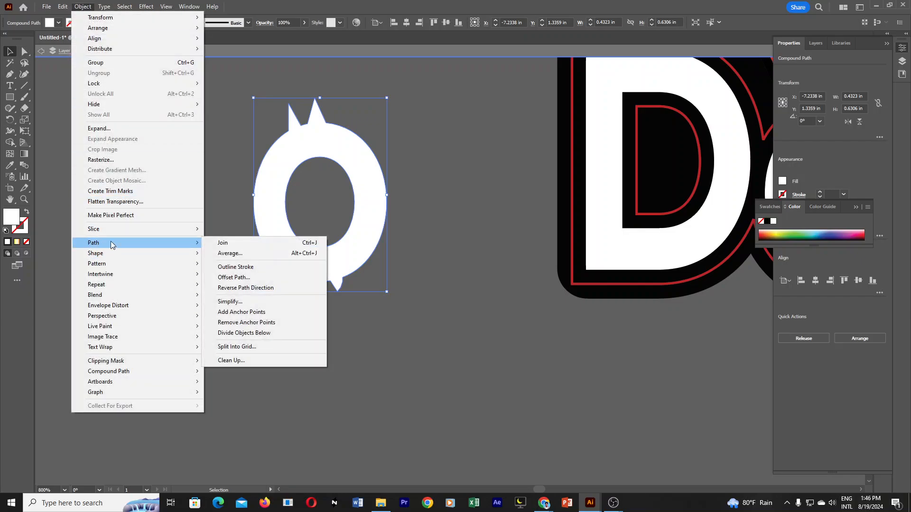
click(251, 278)
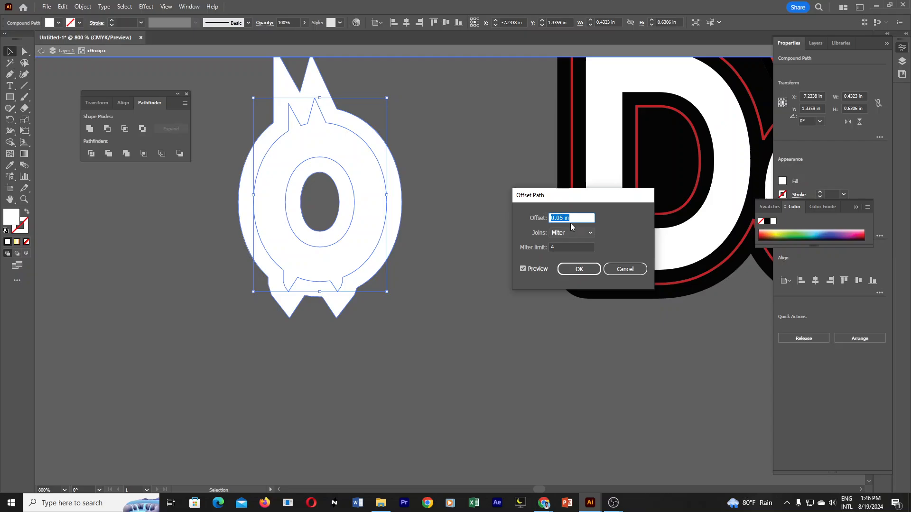
click(580, 268)
Swap the offset path's fill and stroke to leave only a white outline, and set its weight to 0.25 pt.
click(27, 214)
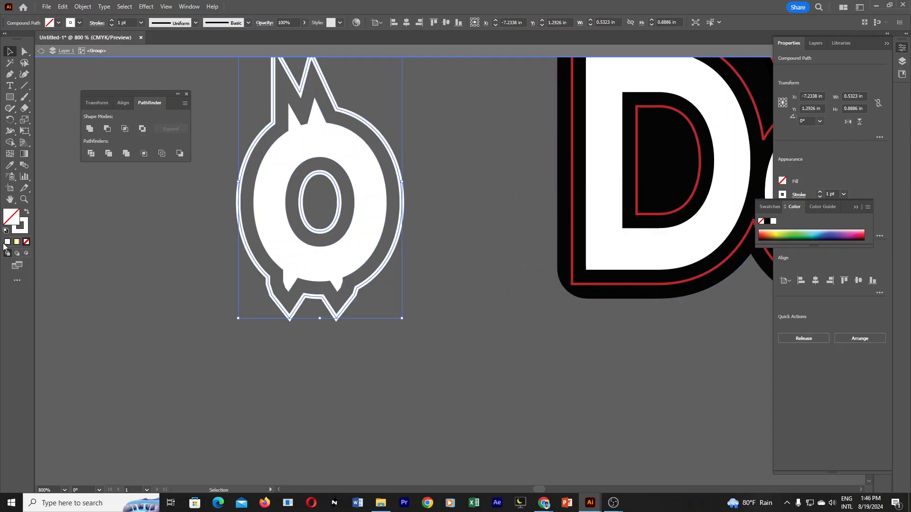
click(856, 207)
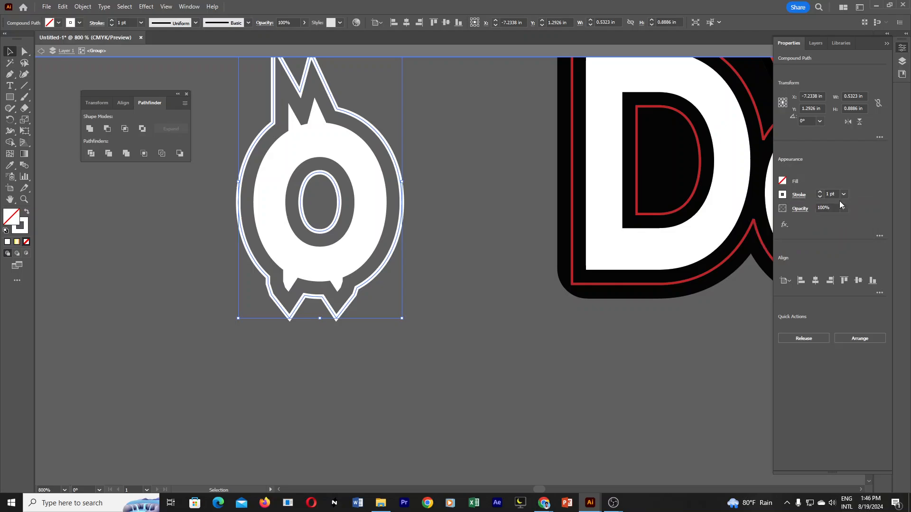
click(821, 197)
click(820, 197)
click(820, 197)
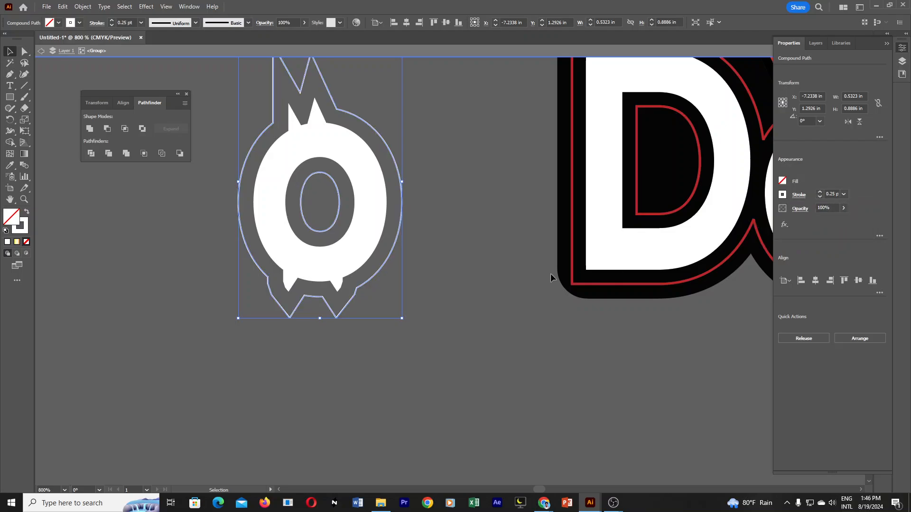
Exit isolation mode of the group holding the spiked o and return to the full artwork.
click(573, 257)
ctrl+alt+click(515, 233)
ctrl+alt+click(511, 231)
ctrl+alt+click(510, 229)
drag(387, 344, 321, 304)
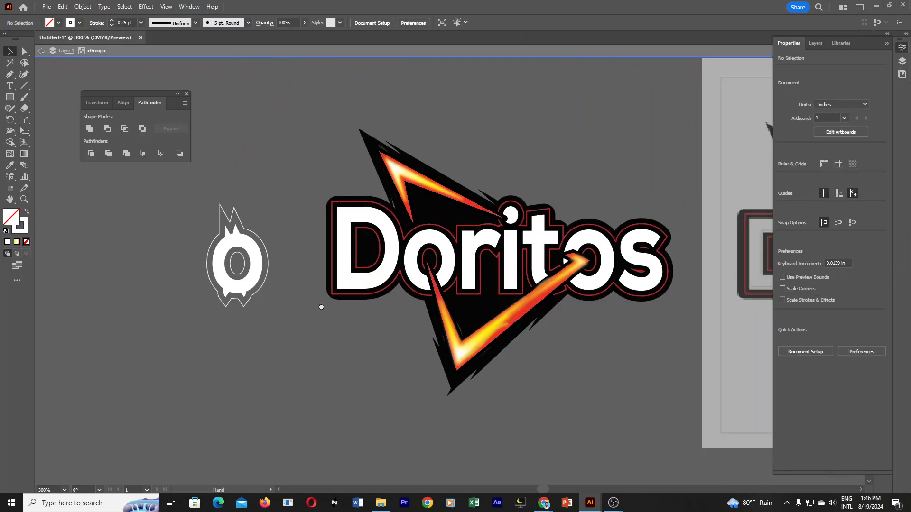
drag(177, 202, 290, 288)
ctrl+alt+click(419, 269)
ctrl+alt+click(419, 270)
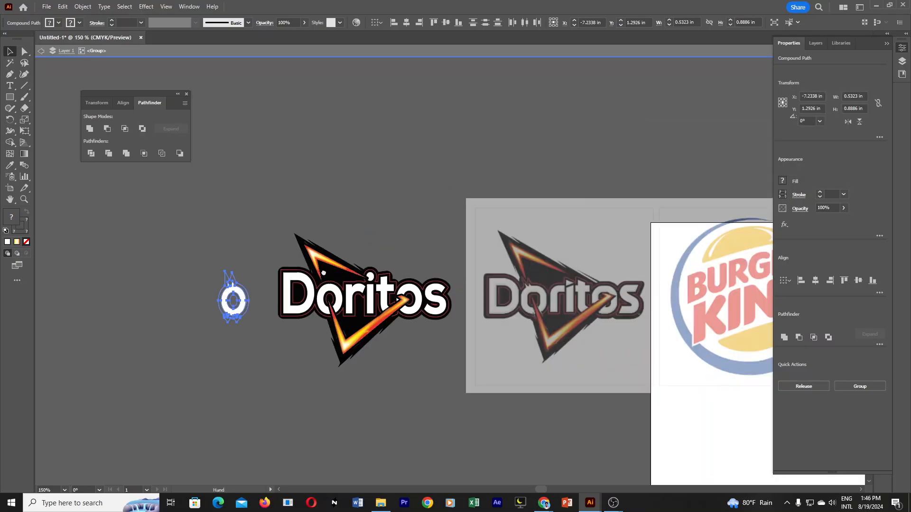
click(599, 419)
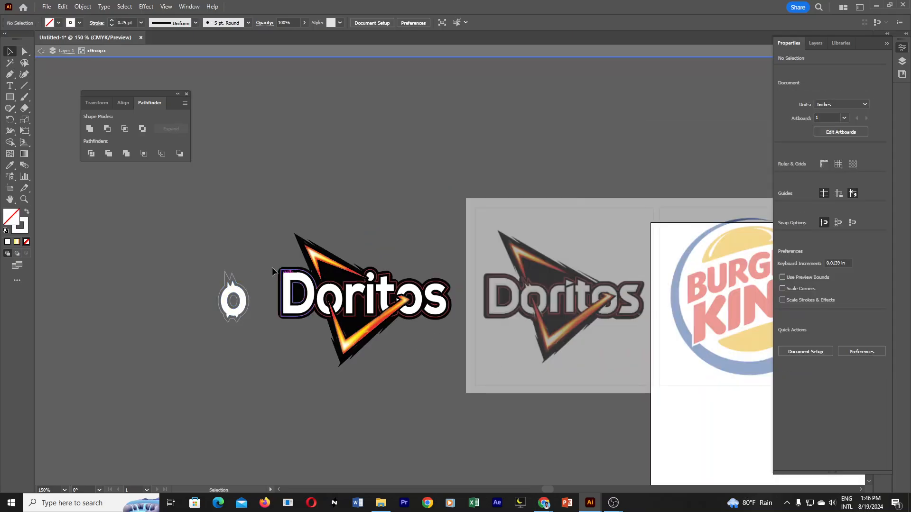
double_click(445, 420)
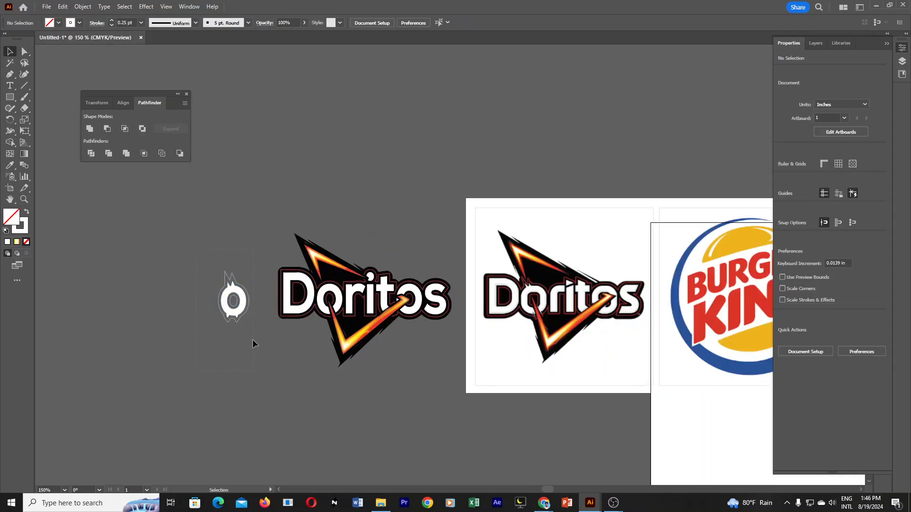
Ungroup the redrawn Doritos logo from the spiked o and its outline.
drag(252, 340, 249, 318)
click(265, 410)
click(266, 323)
click(306, 303)
right_click(300, 291)
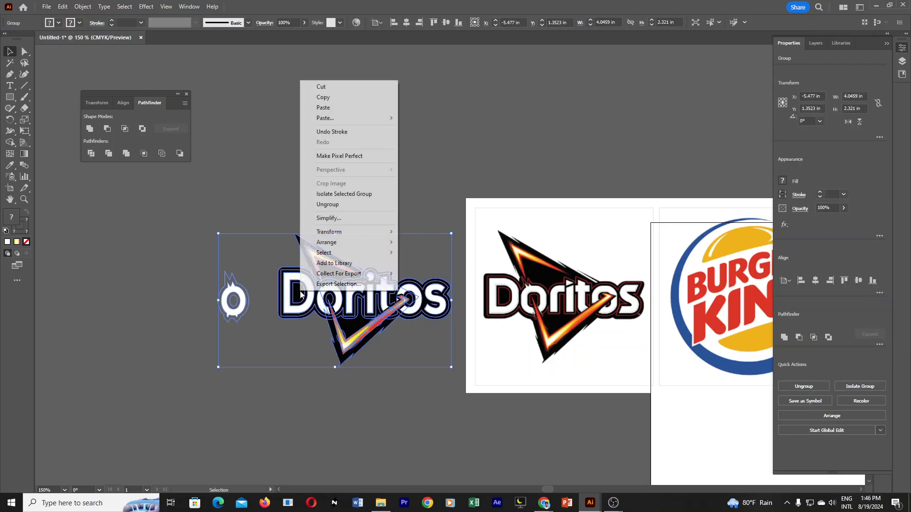
click(334, 204)
right_click(335, 180)
click(178, 252)
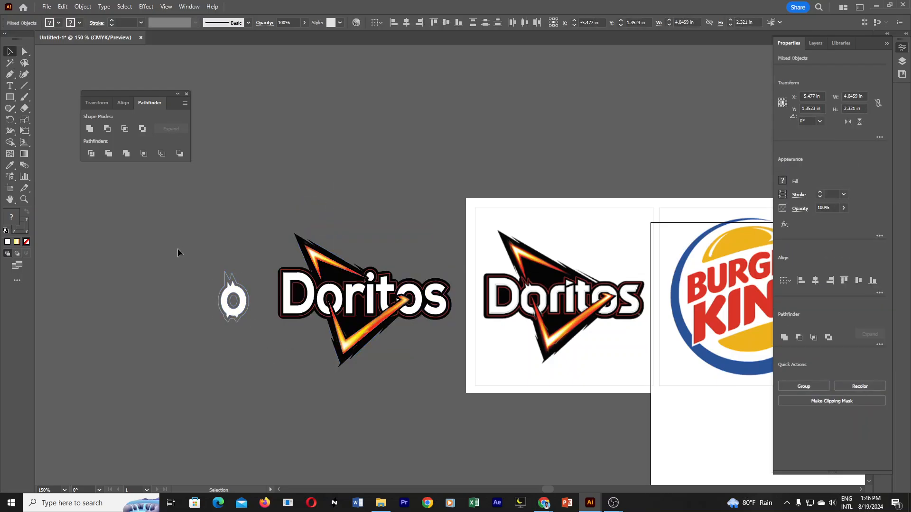
Move the spiked o with its outline over the first o of the reference logo and remove both.
click(245, 306)
drag(232, 294, 542, 290)
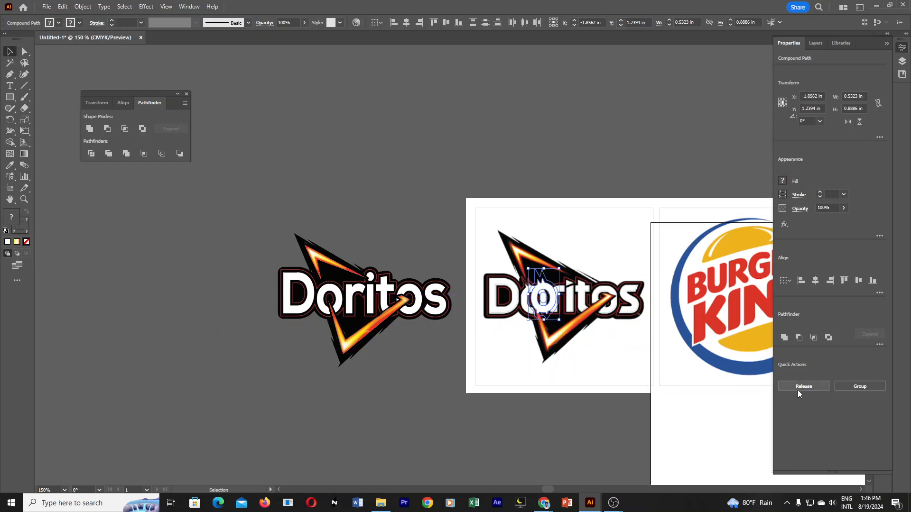
click(652, 156)
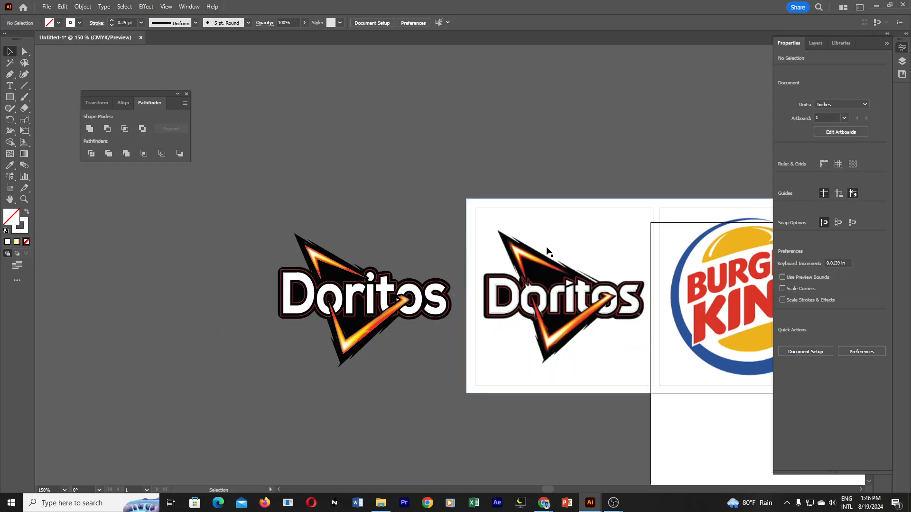
ctrl+click(432, 283)
drag(426, 296, 541, 293)
ctrl+alt+click(596, 296)
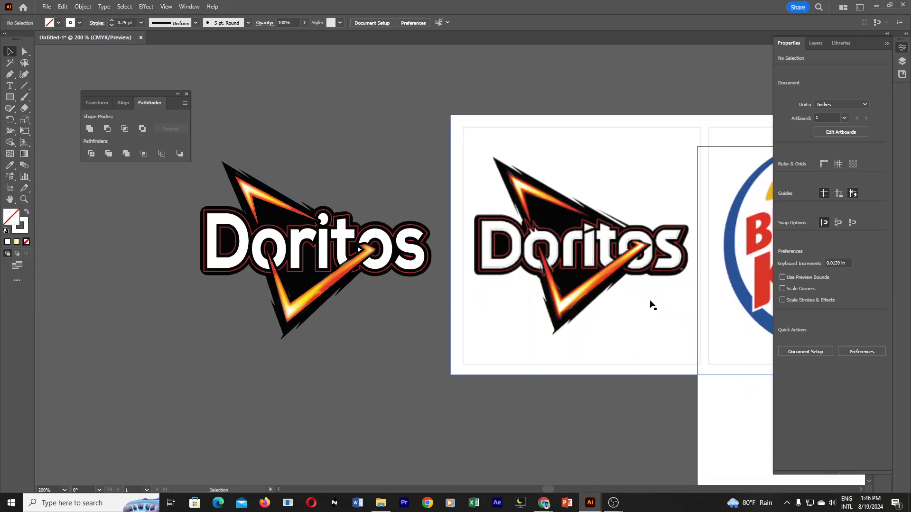
Move the Pathfinder panel clear of the artwork and copy a 1113x782 screenshot showing the redrawn and reference logos side by side.
drag(157, 94, 131, 62)
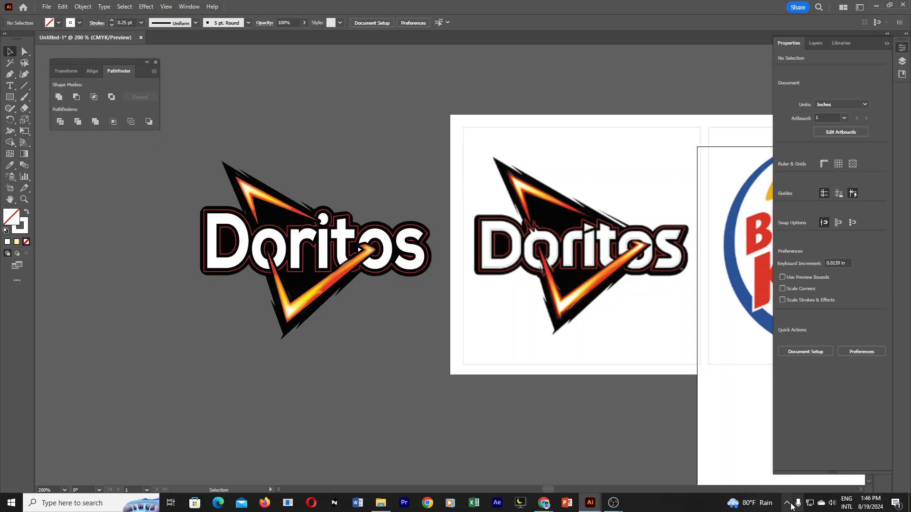
click(789, 504)
click(787, 465)
drag(170, 64, 697, 435)
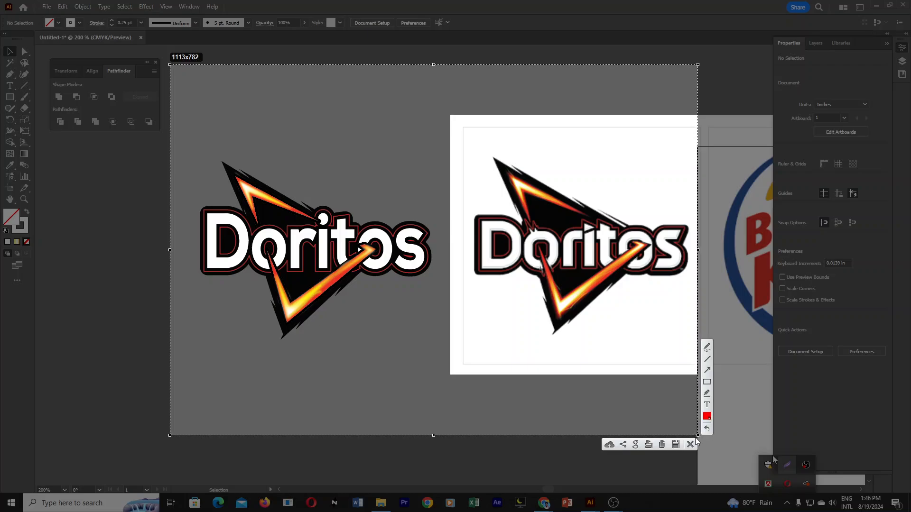
click(663, 444)
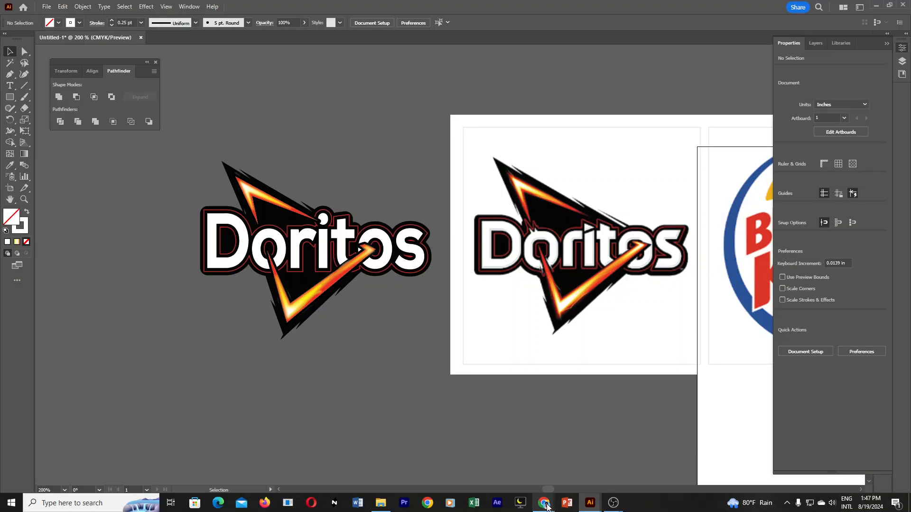
Switch to Chrome, reload the crashed Facebook page and open its Messenger chat list.
mouse_move(547, 506)
click(508, 468)
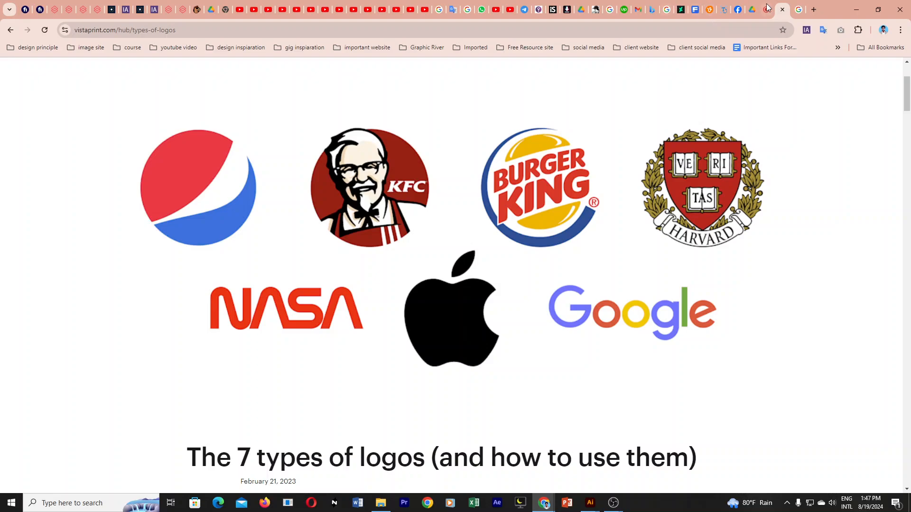
click(736, 10)
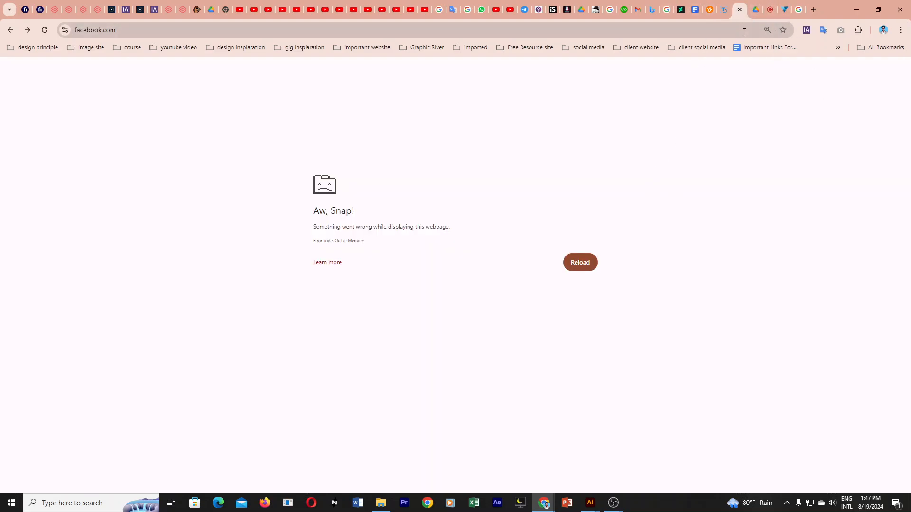
click(44, 31)
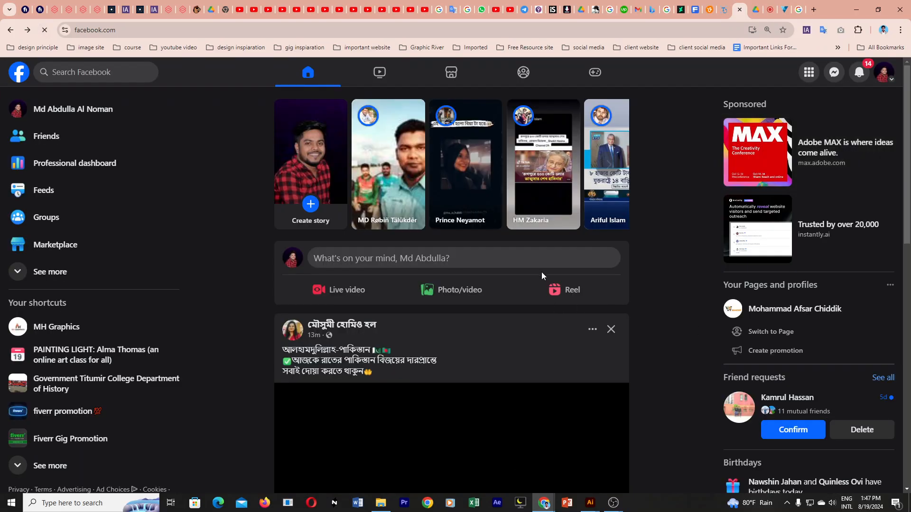
scroll(536, 326, down, 3)
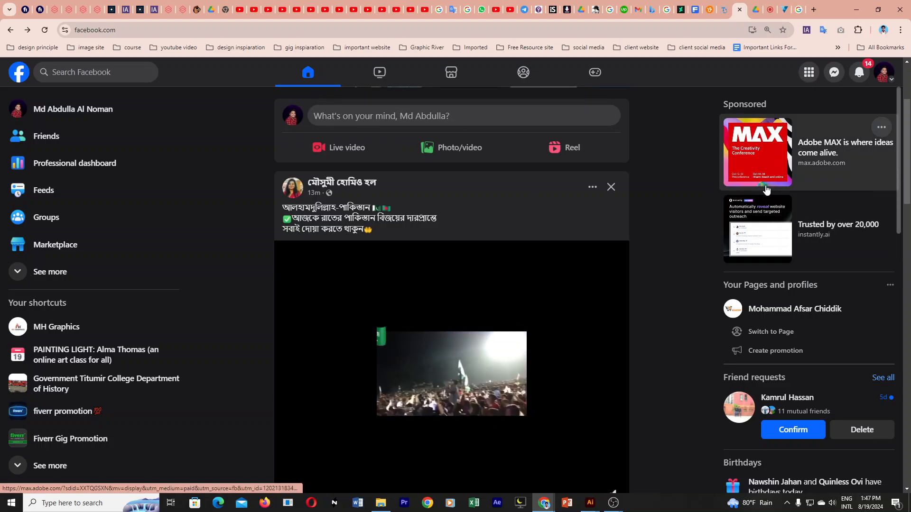
click(834, 75)
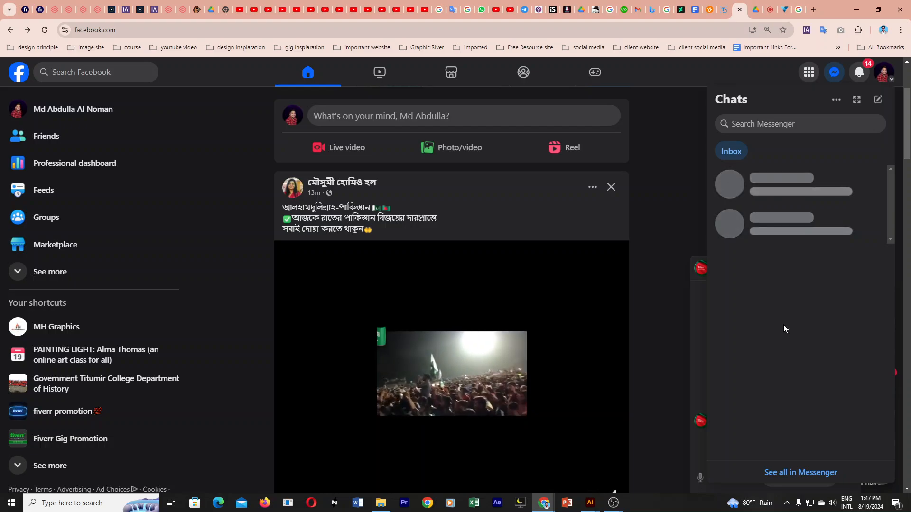
mouse_move(612, 502)
click(586, 465)
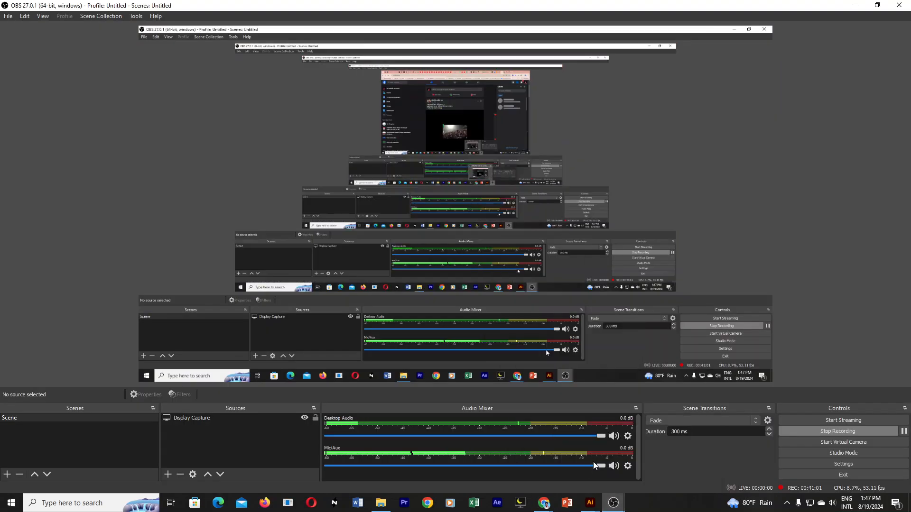